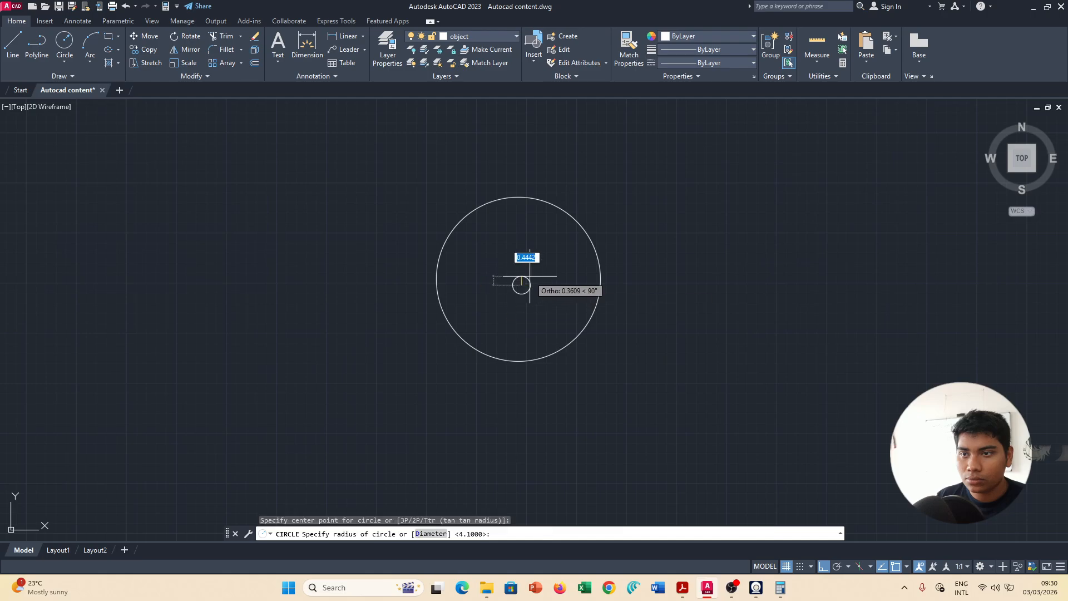
Draw a circle of radius 2.4 concentric with the existing large circle.
{"action": "key", "text": "Escape"}
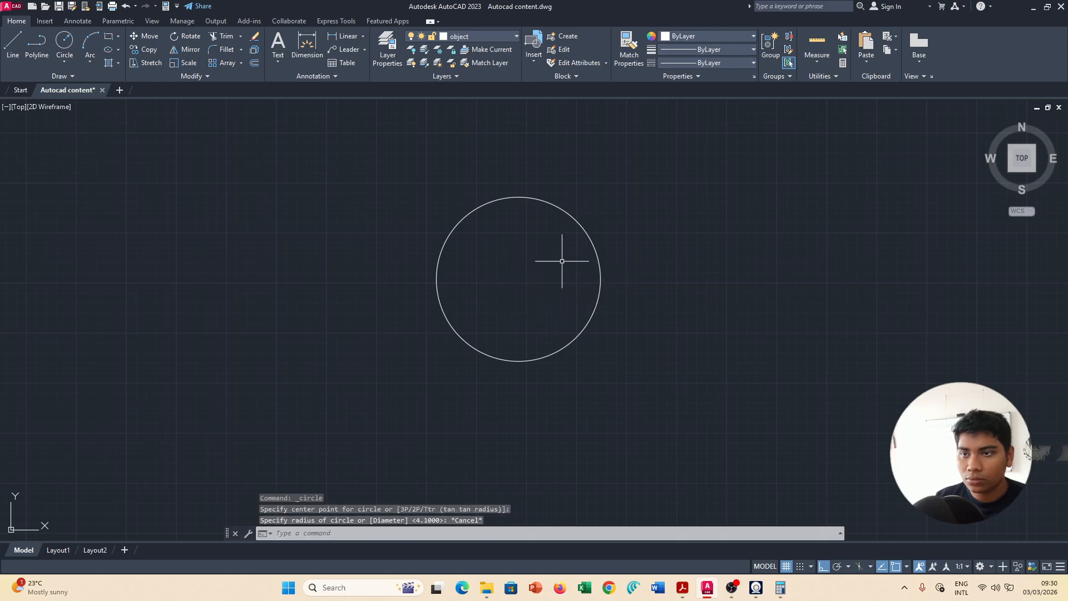
{"action": "left_click", "coordinate": [65, 42]}
{"action": "left_click", "coordinate": [519, 278]}
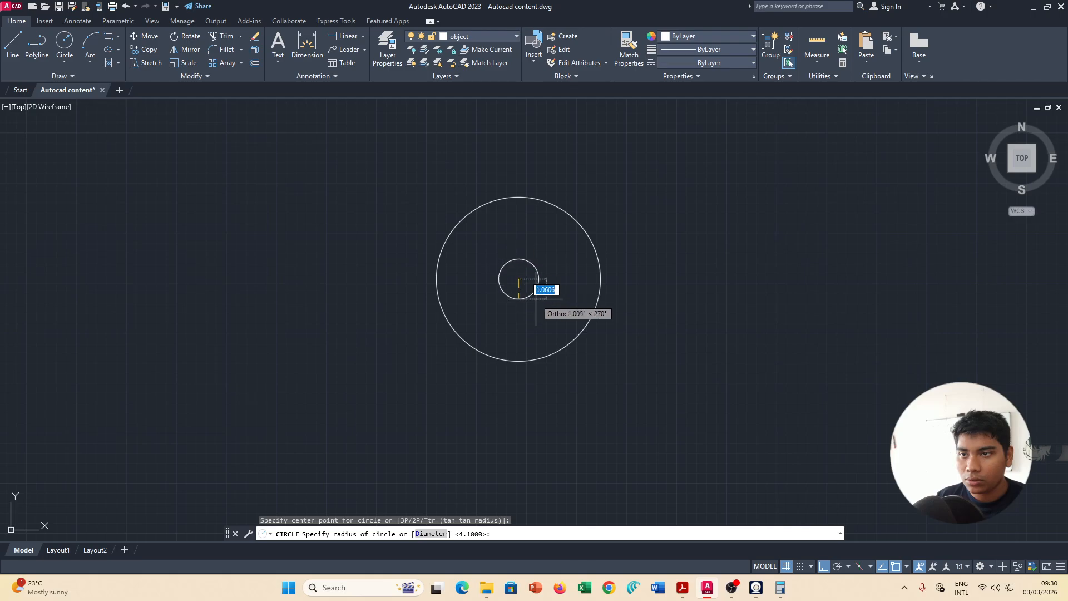
{"action": "type", "text": "2.4"}
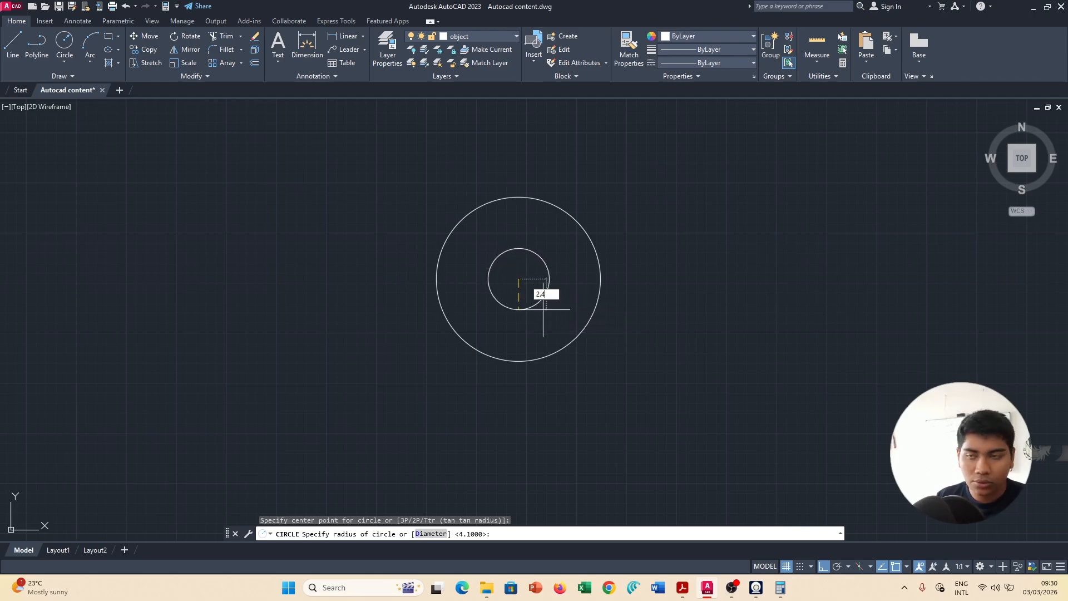
{"action": "key", "text": "Return"}
Check the inner hole's diameter in the reference PDF and divide 3.6 by 2 in Calculator.
{"action": "key", "text": "alt+Tab"}
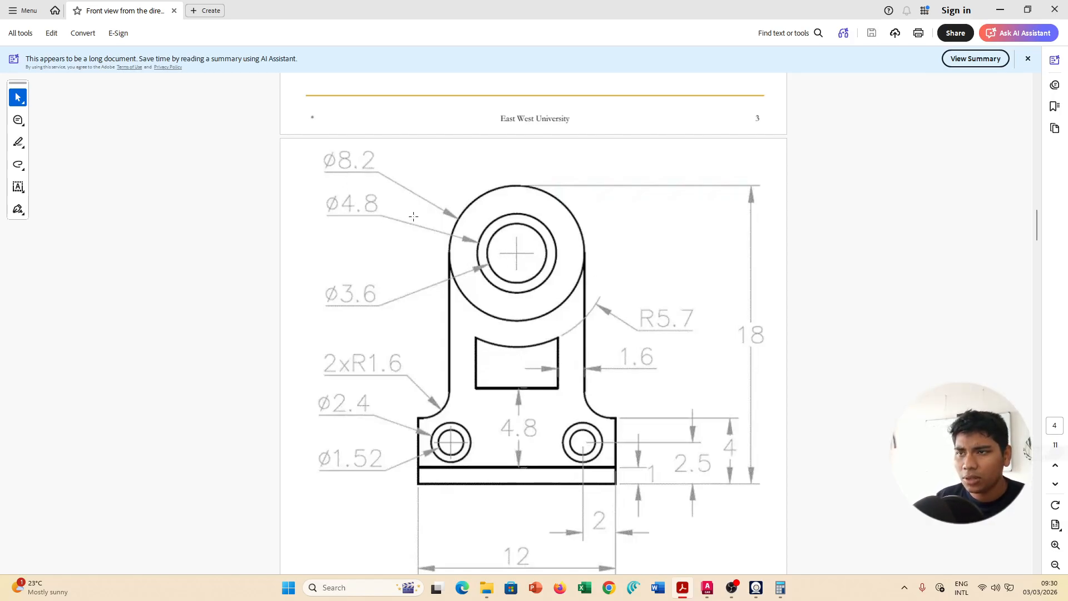
{"action": "left_click", "coordinate": [780, 589]}
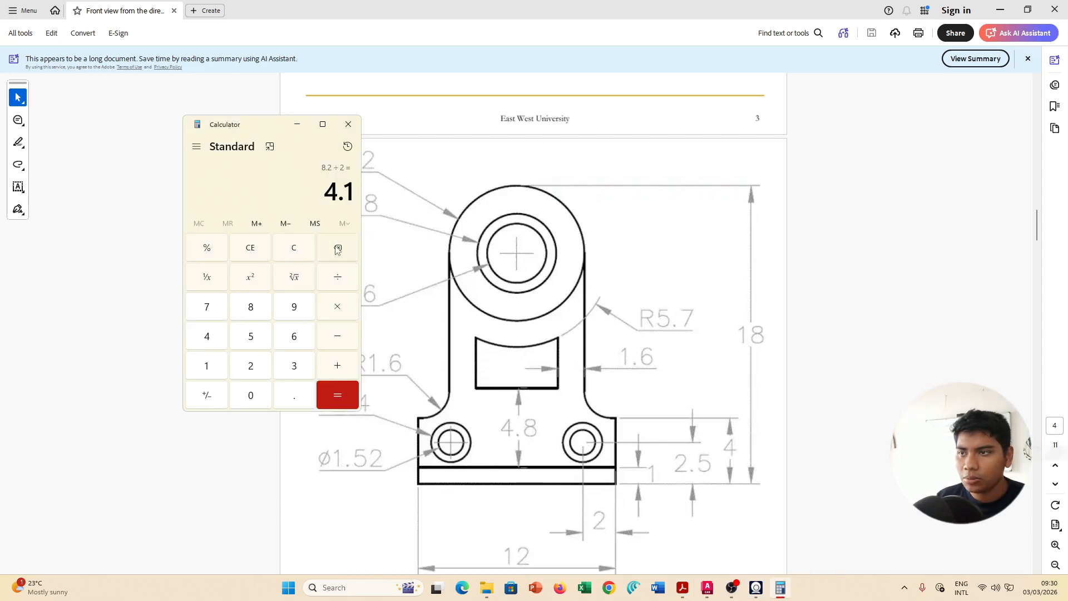
{"action": "left_click", "coordinate": [301, 359]}
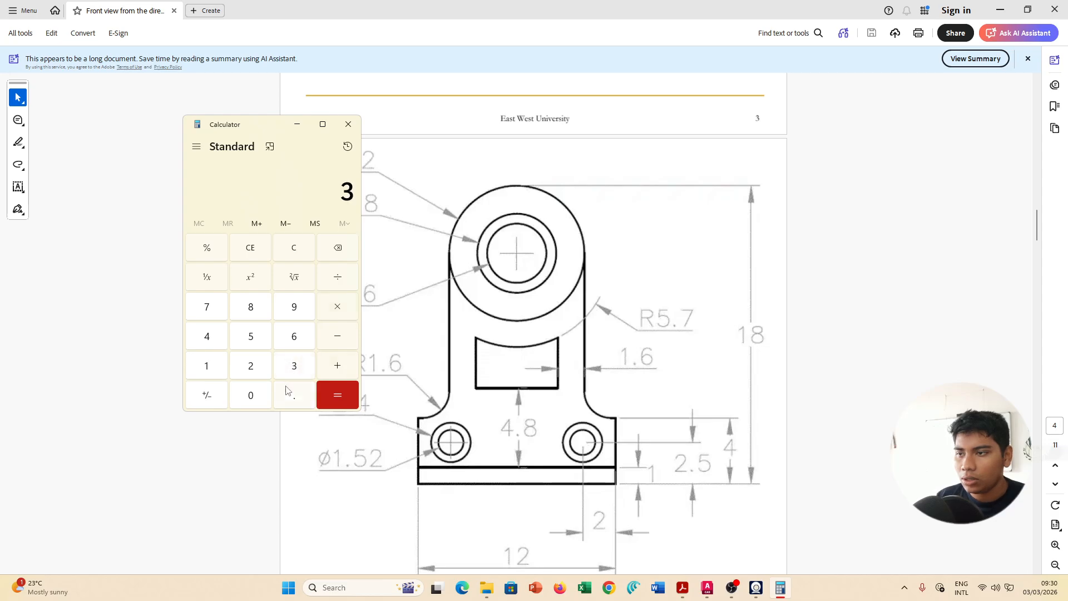
{"action": "left_click", "coordinate": [291, 390]}
{"action": "left_click", "coordinate": [313, 331]}
{"action": "left_click", "coordinate": [342, 277]}
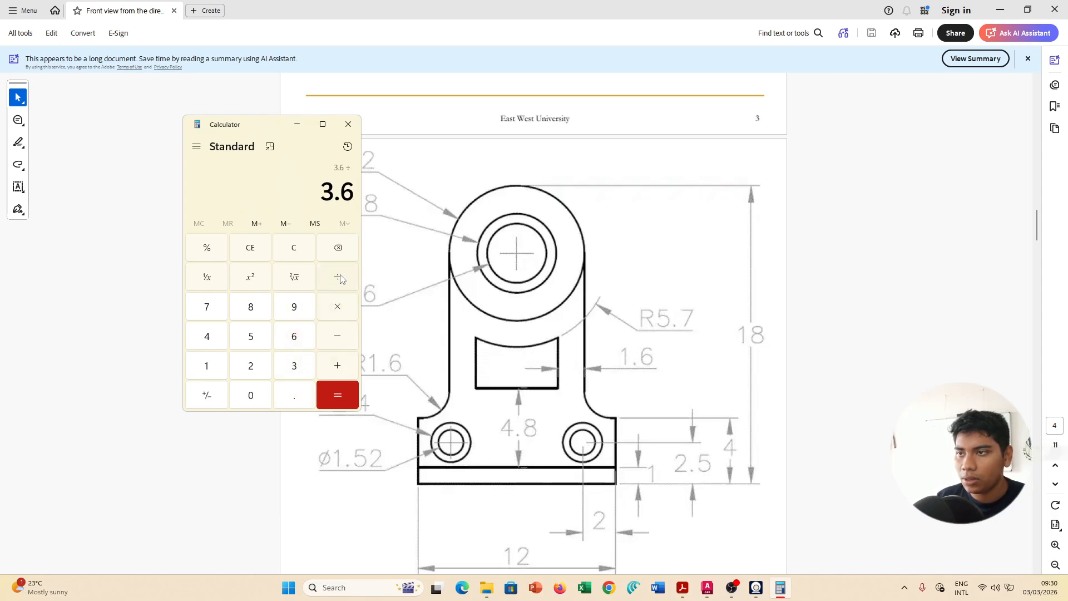
{"action": "left_click", "coordinate": [265, 368]}
{"action": "left_click", "coordinate": [340, 392]}
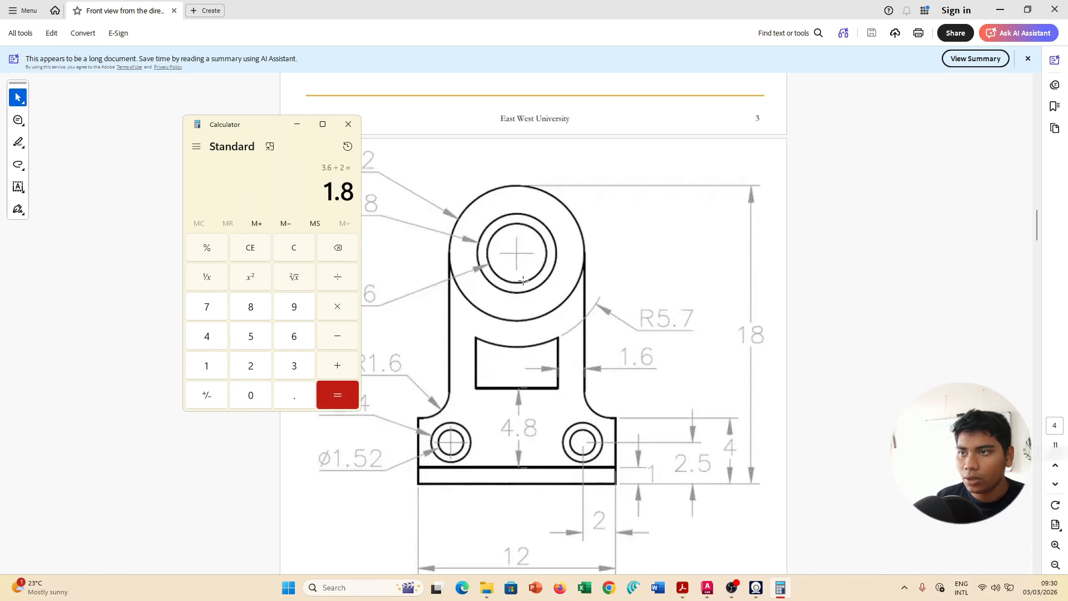
Return to AutoCAD and draw a circle of radius 1.8 concentric with the other two circles.
{"action": "key", "text": "alt+Tab"}
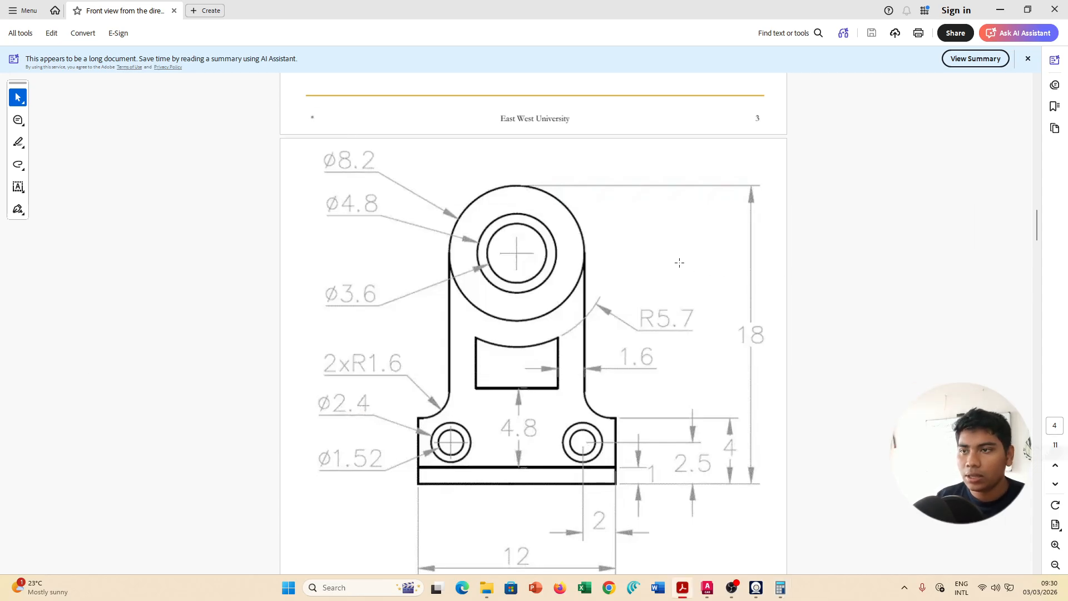
{"action": "key", "text": "alt+Tab"}
{"action": "key", "text": "alt+Tab"}
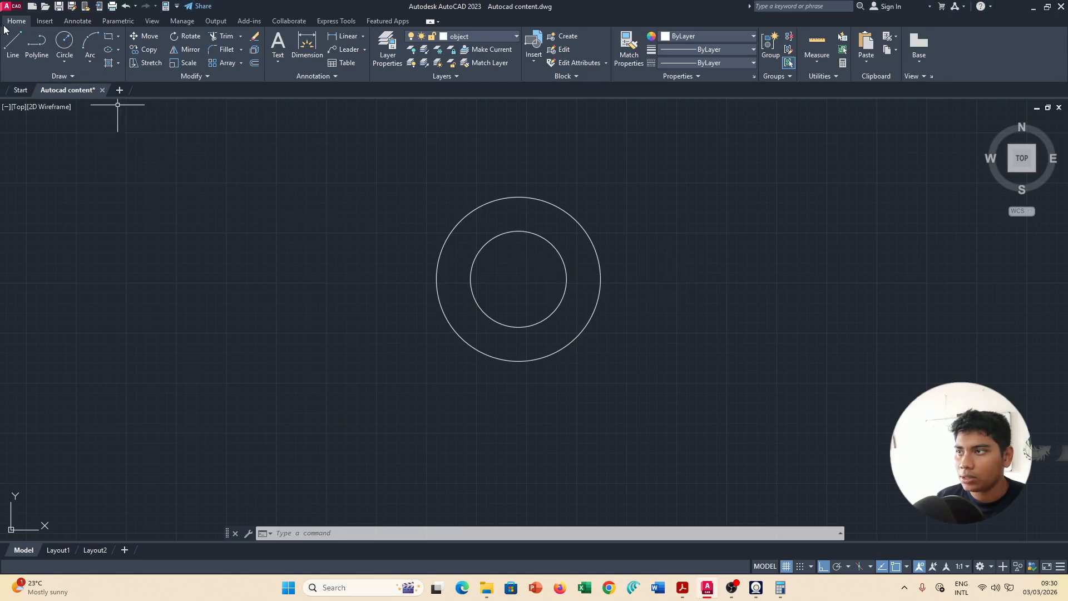
{"action": "left_click", "coordinate": [65, 42]}
{"action": "left_click", "coordinate": [518, 279]}
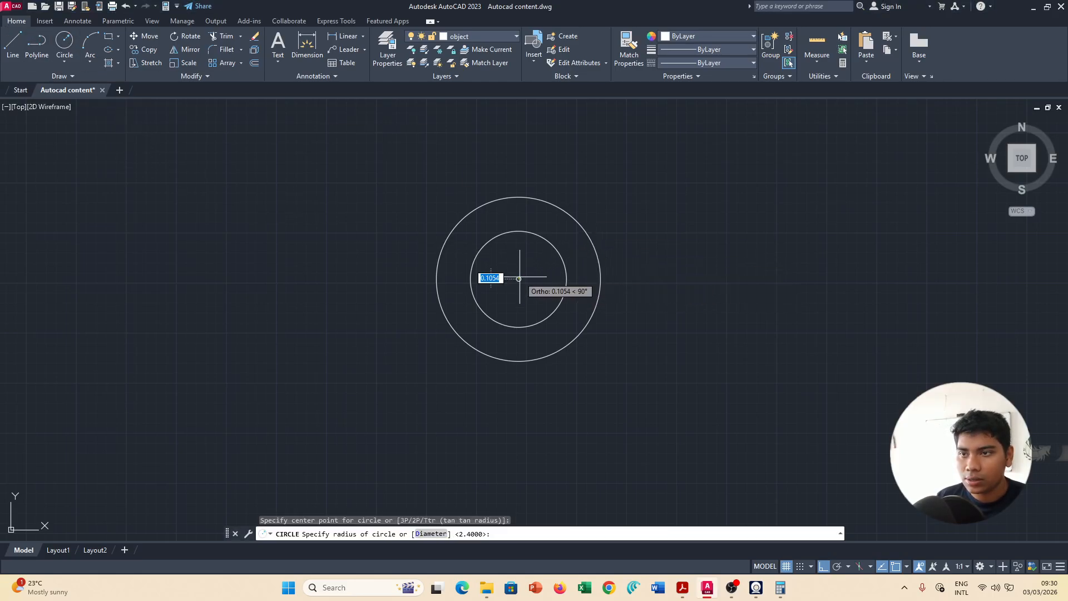
{"action": "type", "text": "1."}
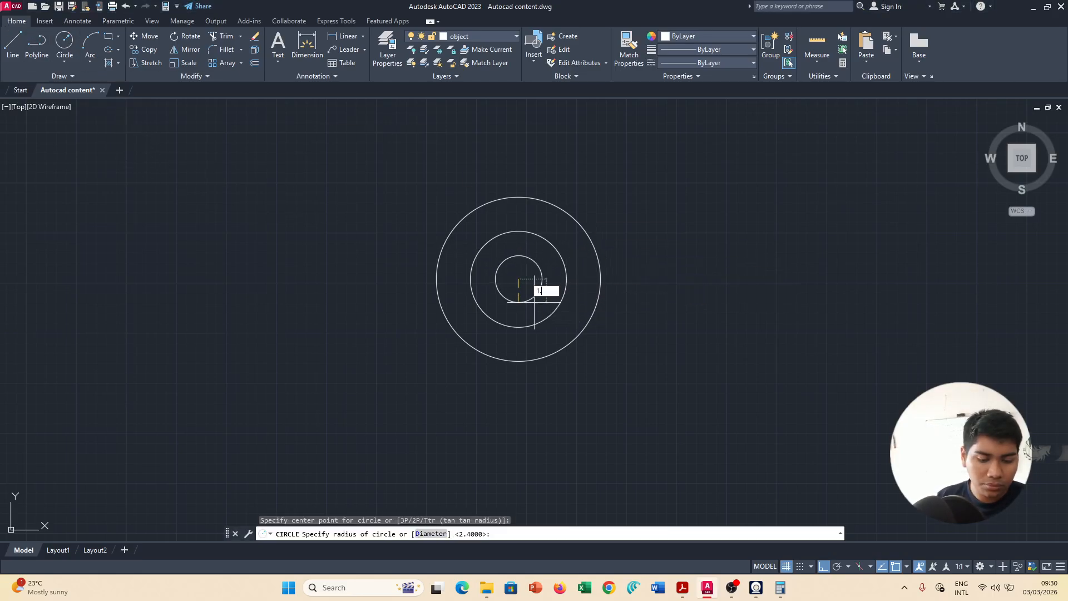
{"action": "type", "text": "8"}
{"action": "key", "text": "Return"}
Switch to the reference PDF and examine the bracket's height, side edge and base dimensions.
{"action": "key", "text": "alt+Tab"}
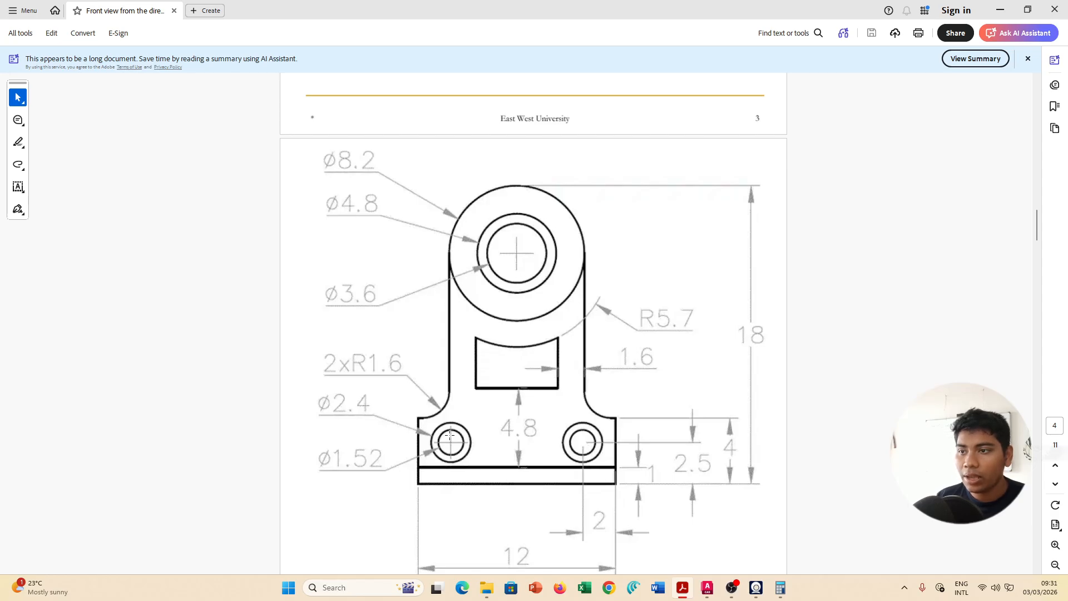
{"action": "scroll", "coordinate": [473, 400], "scroll_direction": "up", "scroll_amount": 20}
{"action": "scroll", "coordinate": [486, 395], "scroll_direction": "down", "scroll_amount": 10}
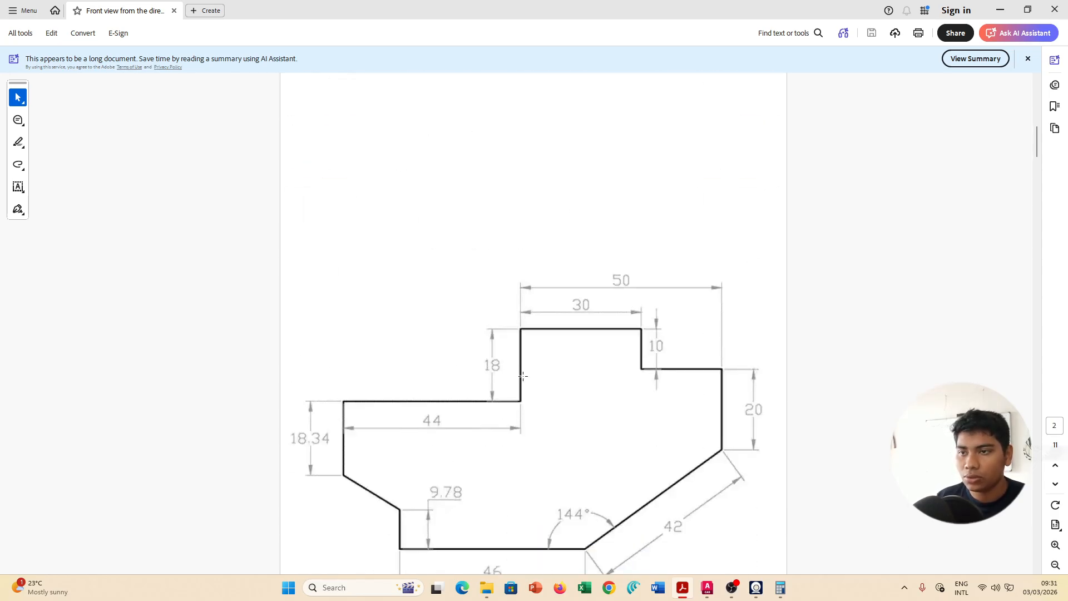
{"action": "scroll", "coordinate": [522, 375], "scroll_direction": "down", "scroll_amount": 12}
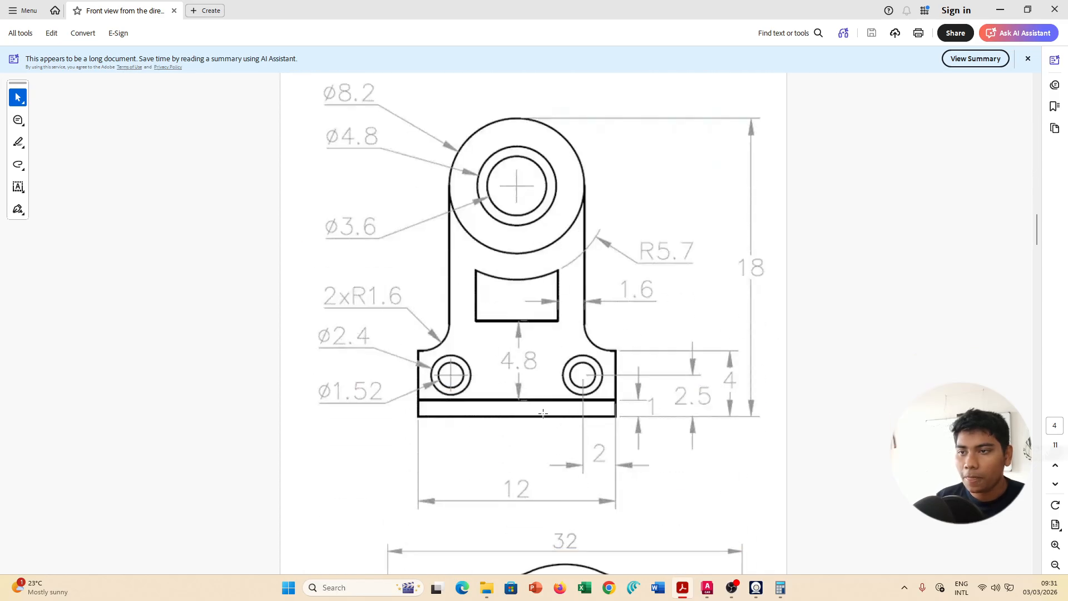
{"action": "scroll", "coordinate": [478, 278], "scroll_direction": "up", "scroll_amount": 1}
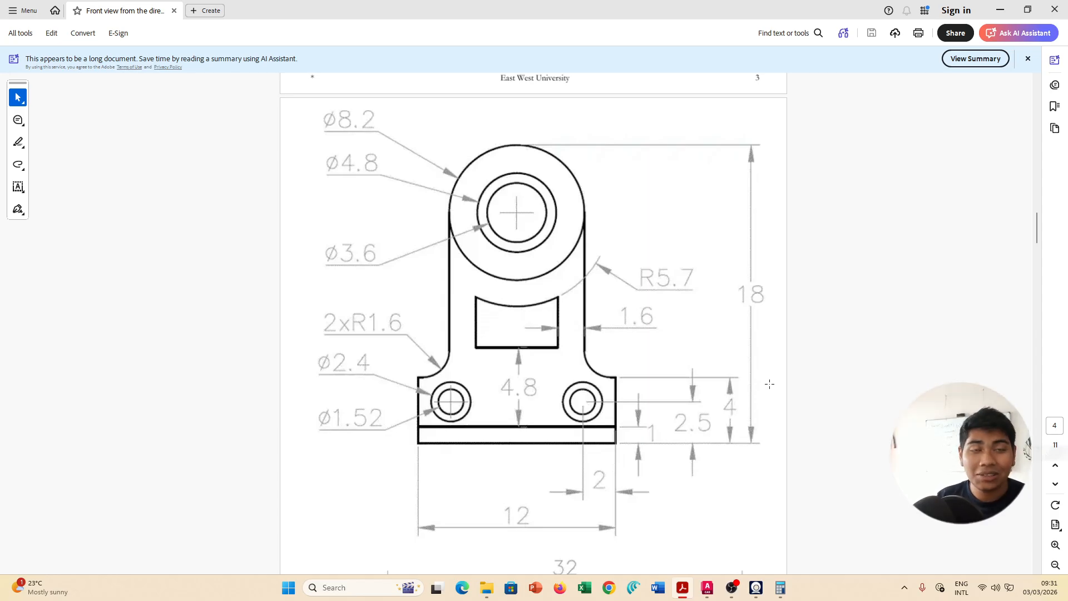
{"action": "key", "text": "alt+Tab"}
{"action": "key", "text": "alt+Tab"}
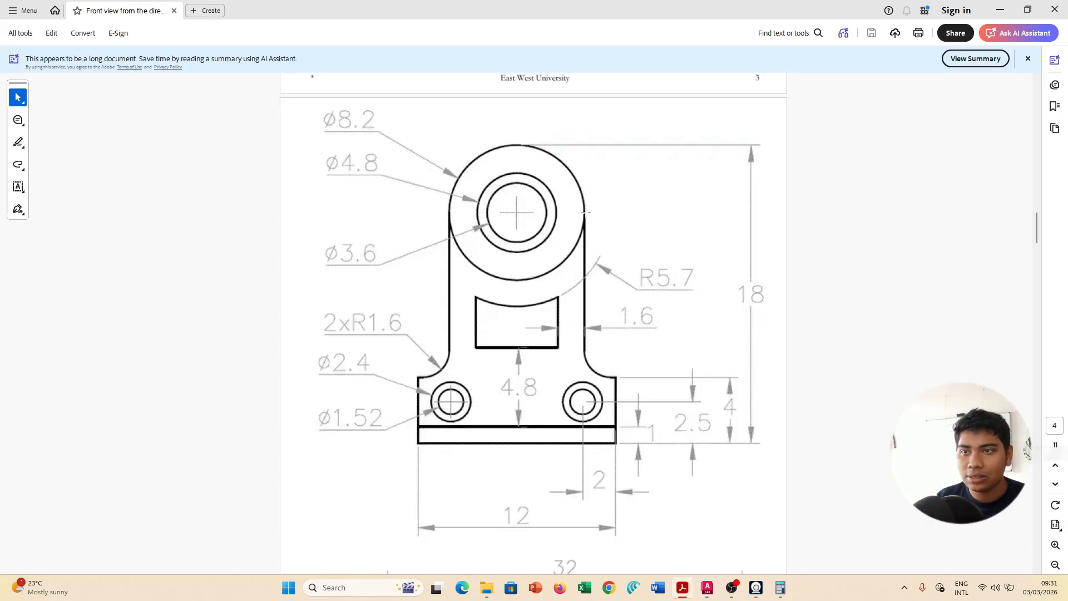
In AutoCAD, draw a vertical line 14 units down from the outer circle's right quadrant point.
{"action": "key", "text": "alt+Tab"}
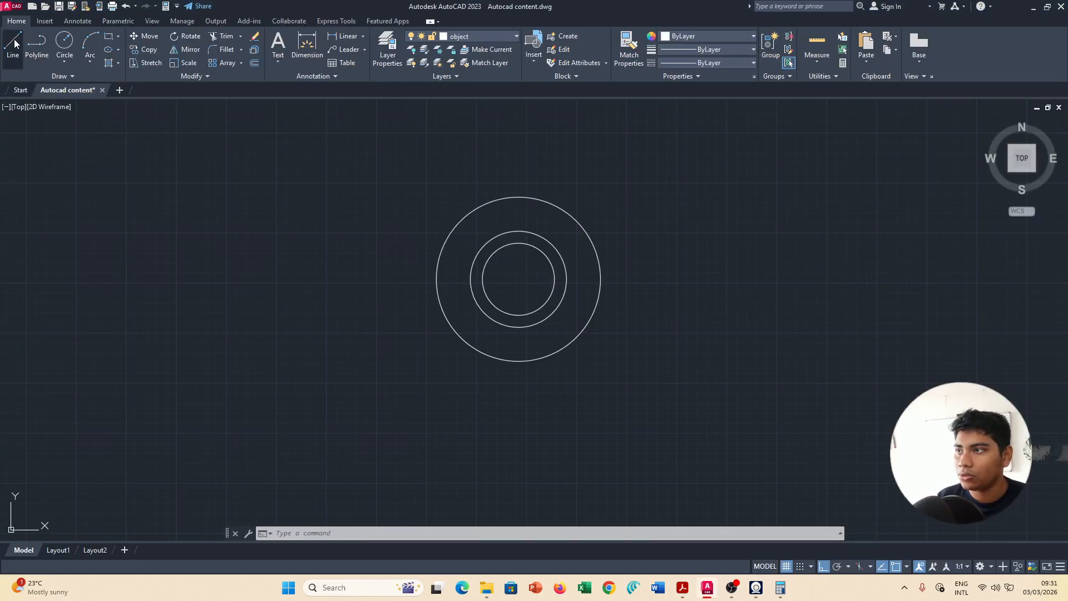
{"action": "key", "text": "alt+Tab"}
{"action": "key", "text": "alt+Tab"}
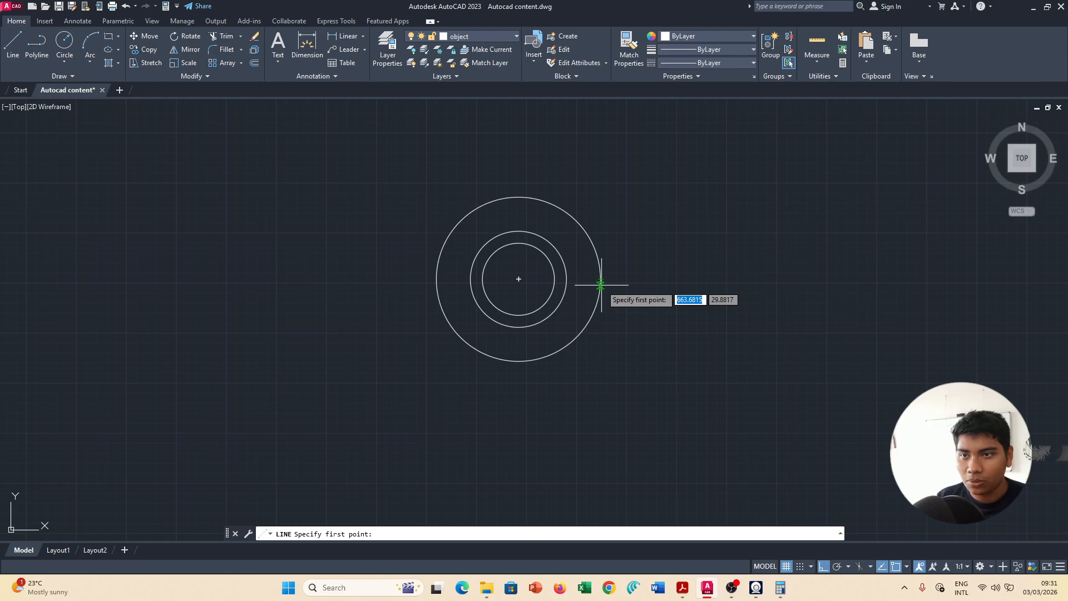
{"action": "left_click", "coordinate": [600, 278]}
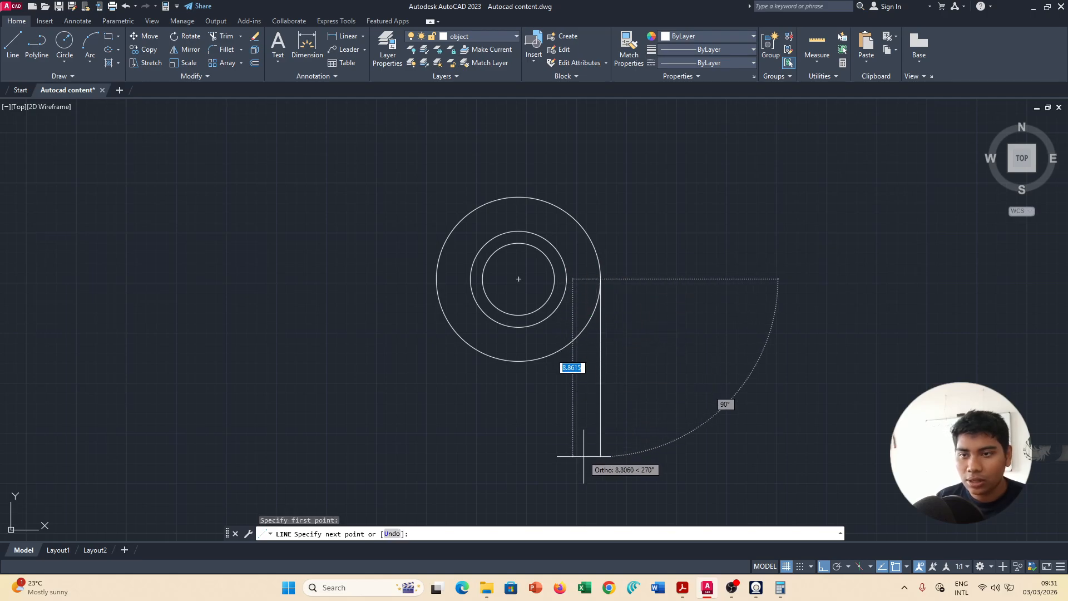
{"action": "scroll", "coordinate": [624, 445], "scroll_direction": "down", "scroll_amount": 4}
{"action": "middle_click_drag", "start_coordinate": [626, 478], "coordinate": [615, 374]}
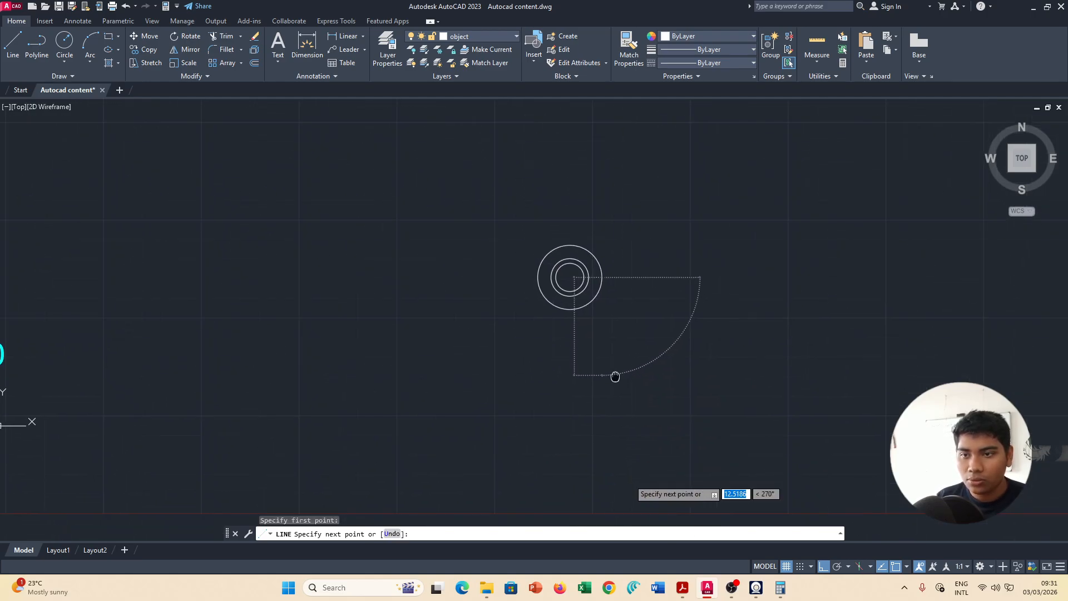
{"action": "type", "text": "14"}
{"action": "key", "text": "Return"}
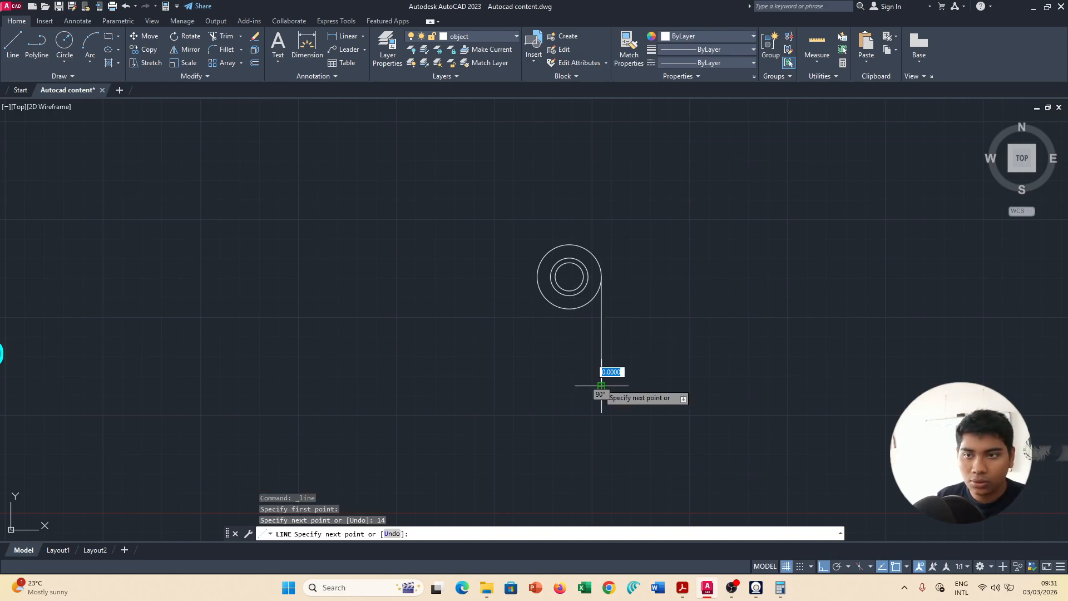
Check the base dimensions in the PDF and continue the line 2 units right and 4 units down.
{"action": "key", "text": "alt+Tab"}
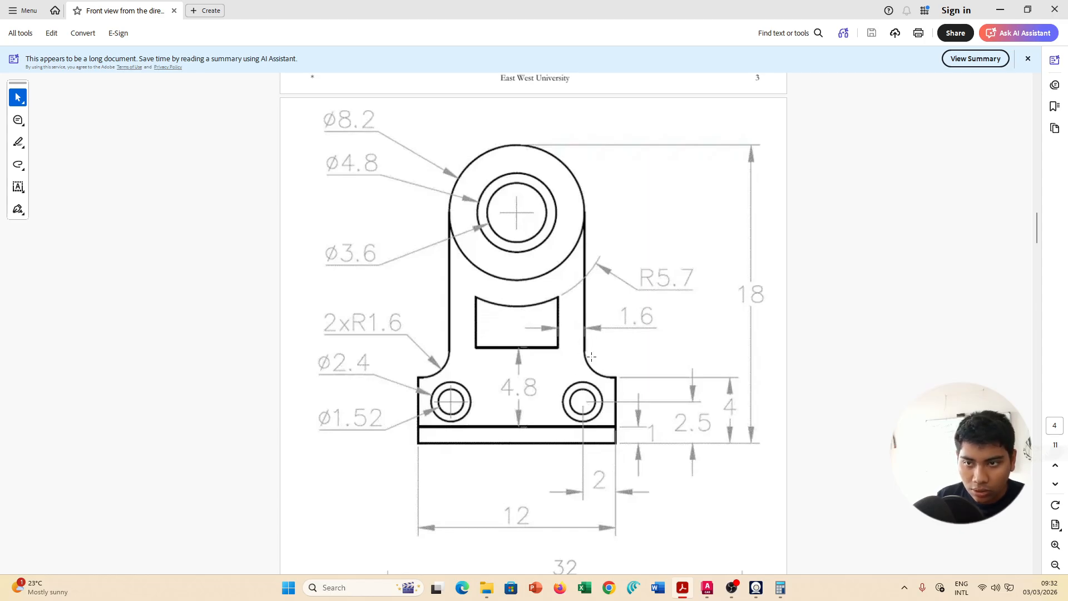
{"action": "key", "text": "alt+Tab"}
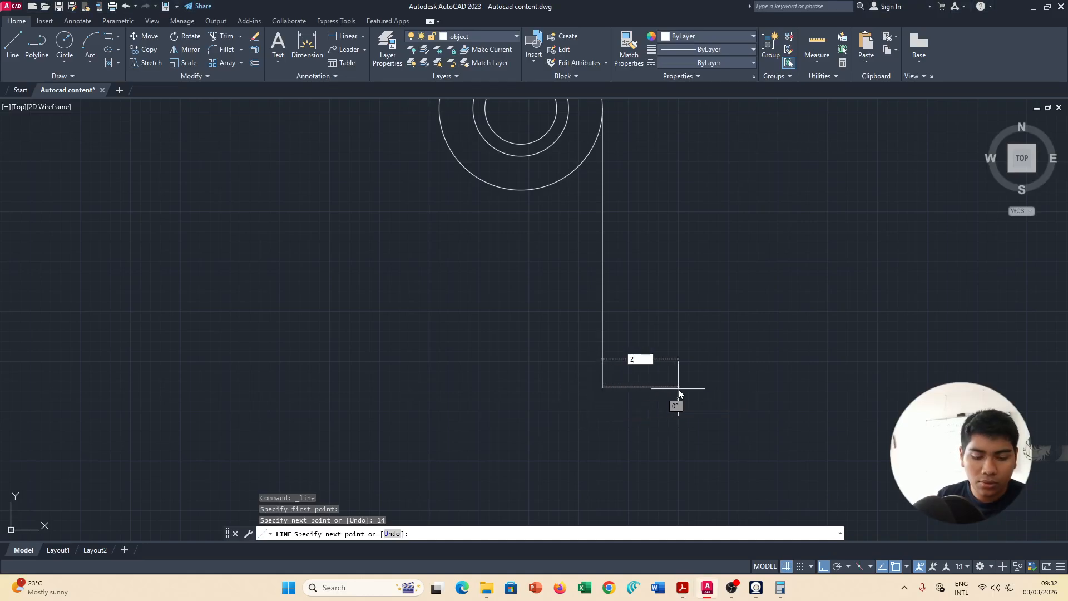
{"action": "key", "text": "alt+Tab"}
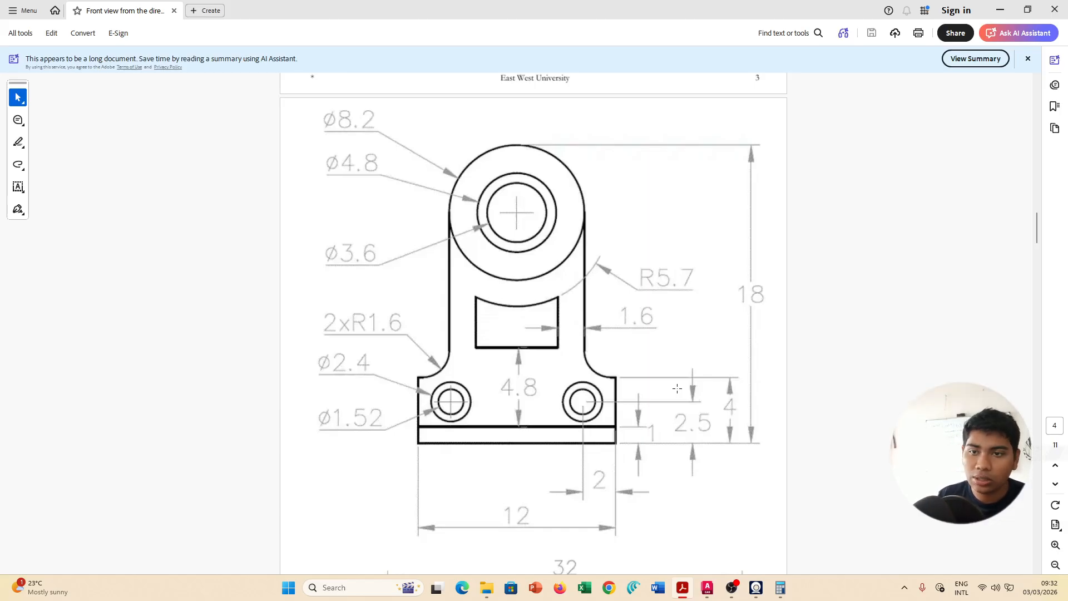
{"action": "key", "text": "alt+Tab"}
{"action": "type", "text": "4"}
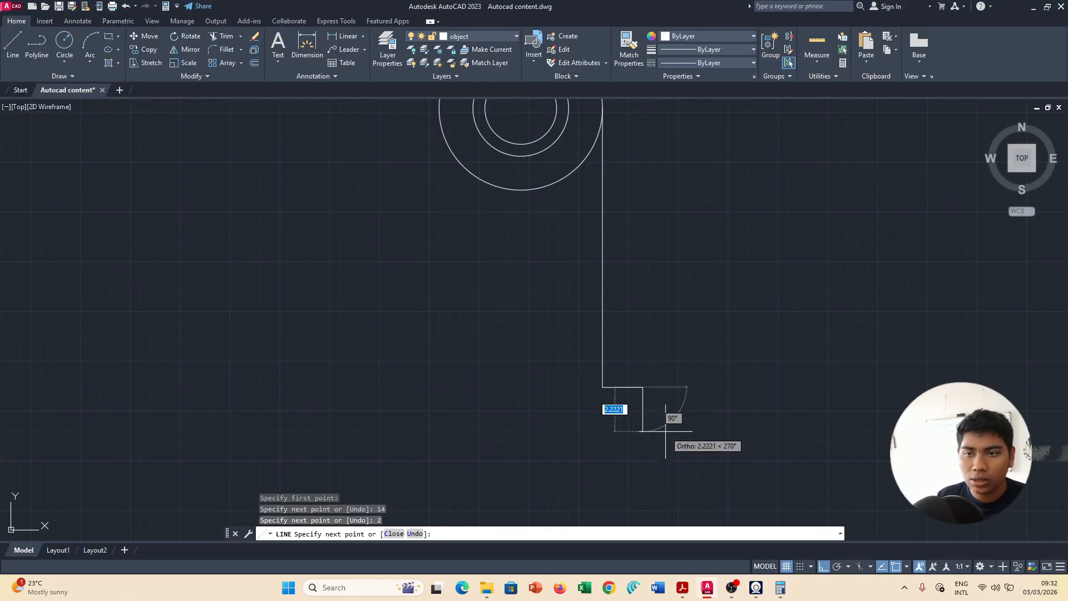
Check the base width in the PDF and continue the outline 12 units left and 4 units up.
{"action": "key", "text": "alt+Tab"}
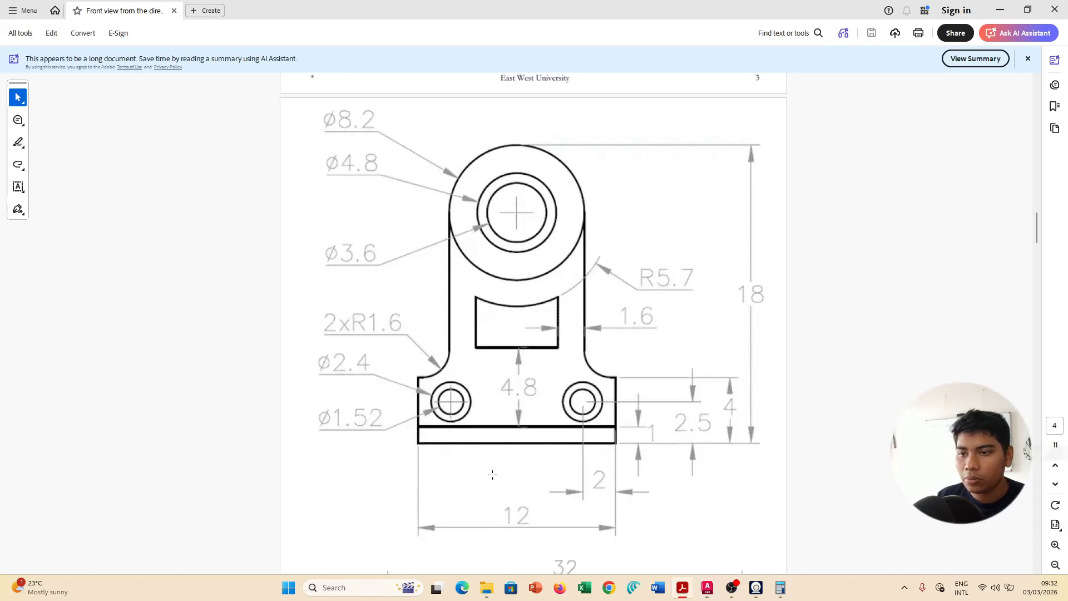
{"action": "key", "text": "alt+Tab"}
{"action": "type", "text": "12"}
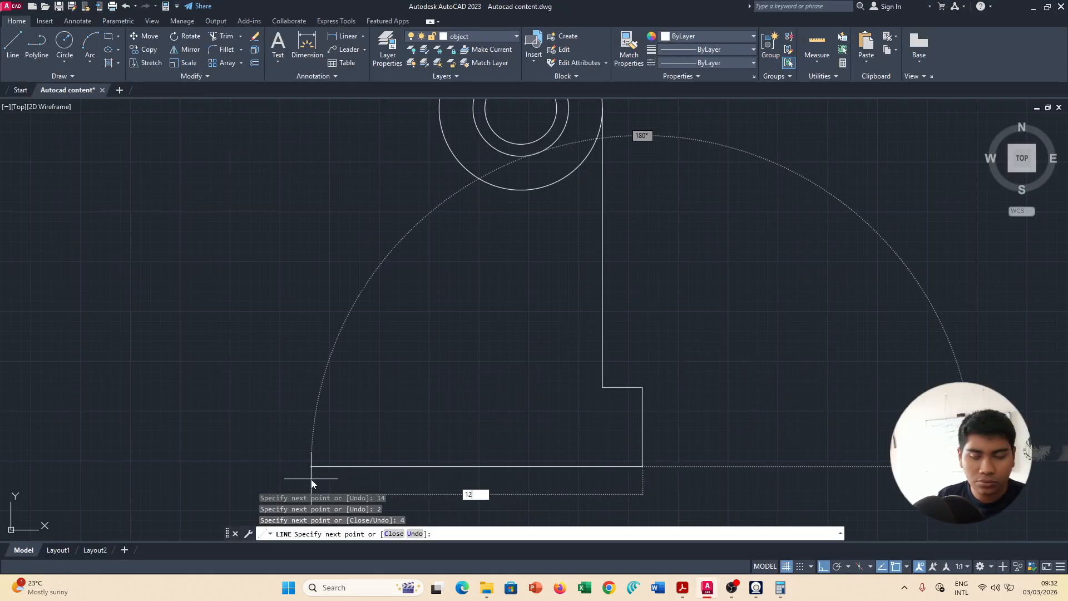
{"action": "key", "text": "Return"}
{"action": "key", "text": "alt+Tab"}
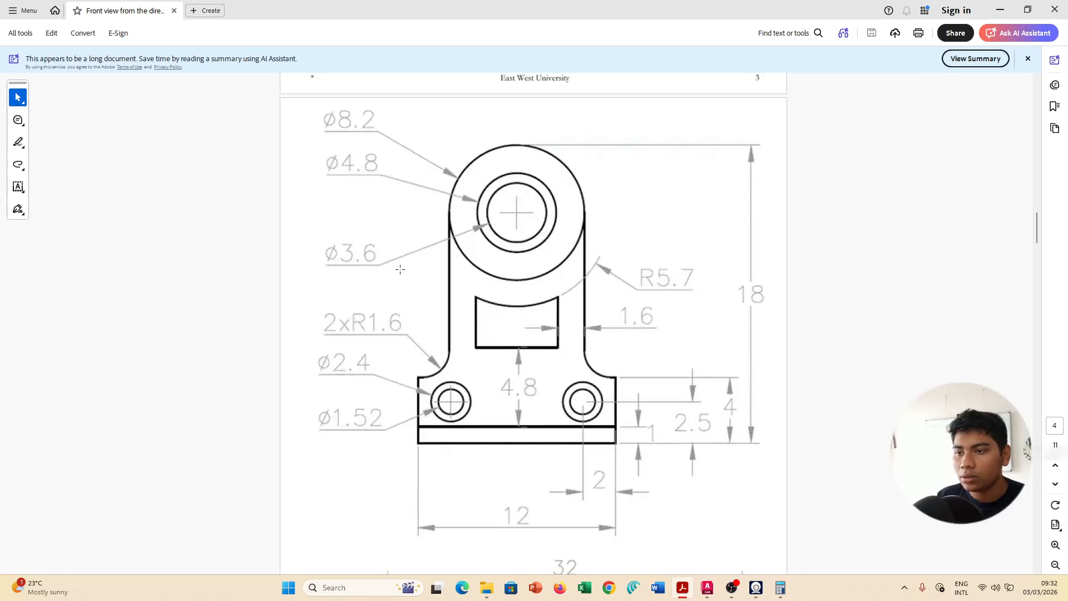
{"action": "key", "text": "alt+Tab"}
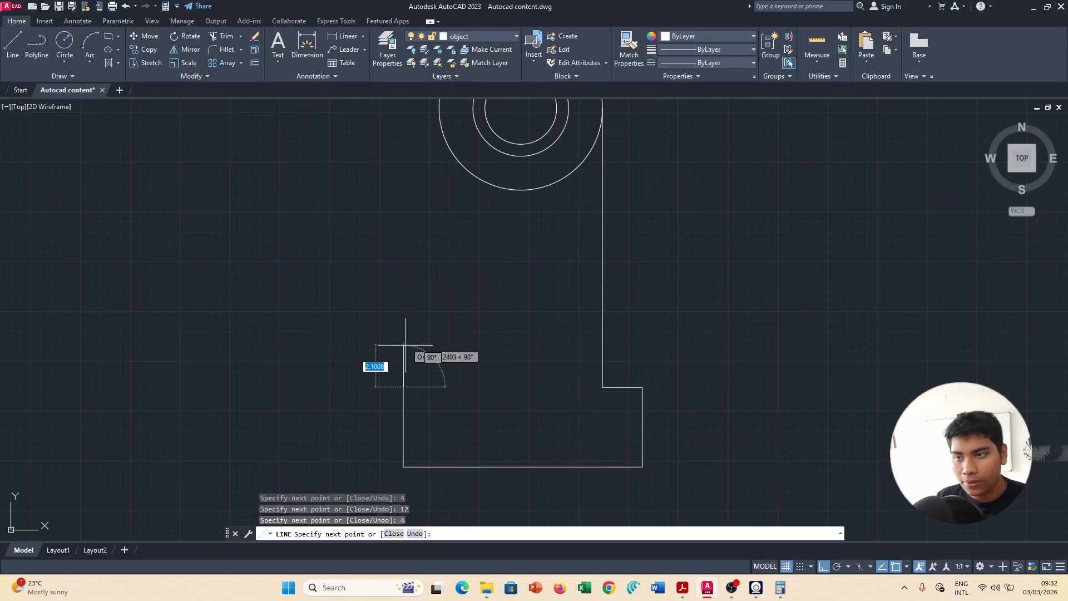
Continue the outline 2 units right, join it to the outer circle's left quadrant point, and end the line.
{"action": "key", "text": "alt+Tab"}
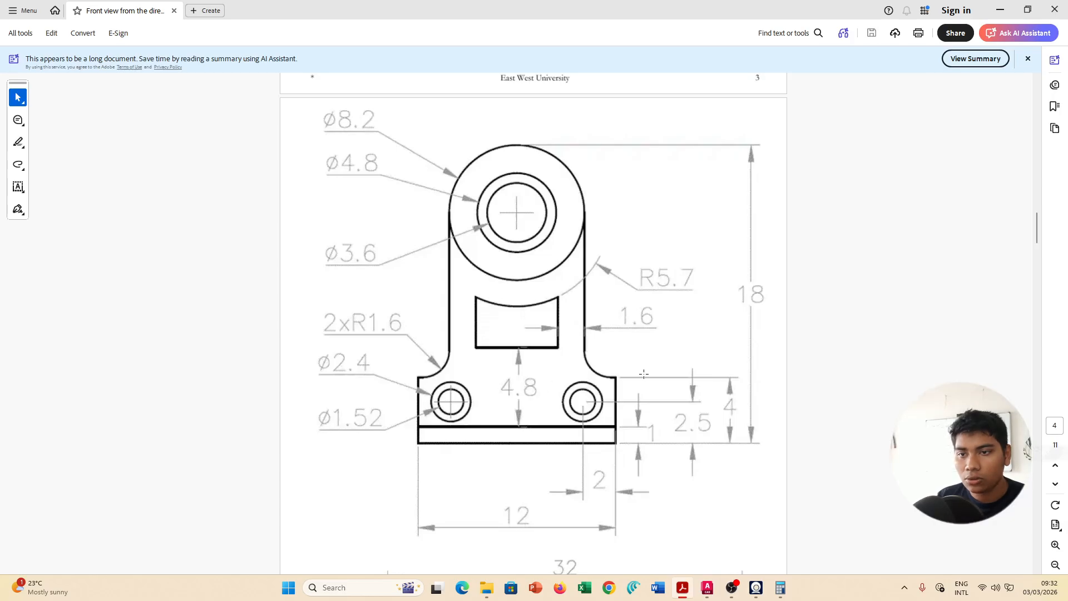
{"action": "key", "text": "alt+Tab"}
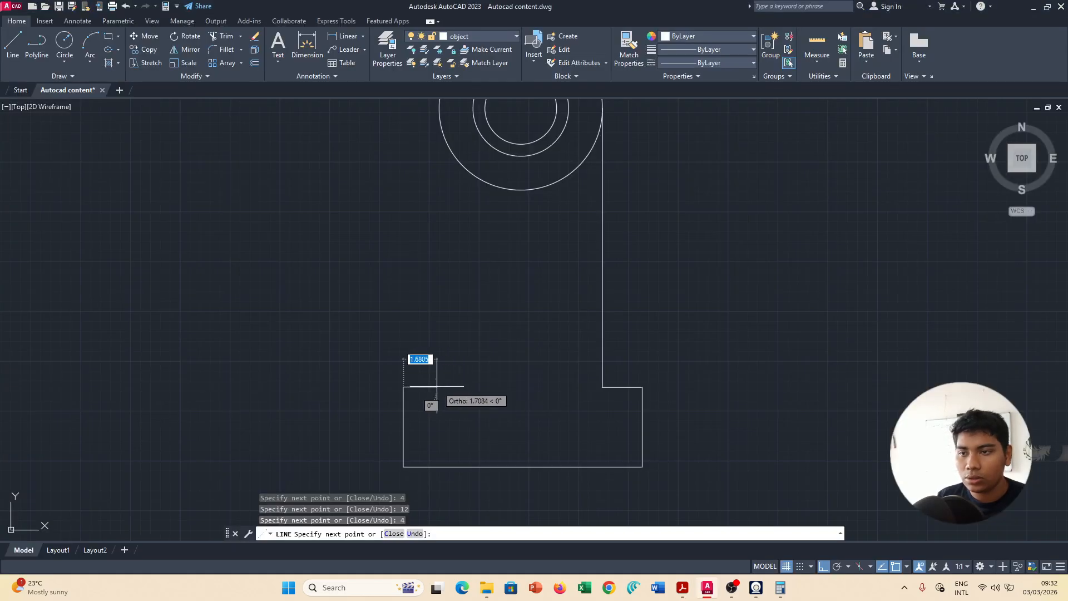
{"action": "type", "text": "2"}
{"action": "key", "text": "Return"}
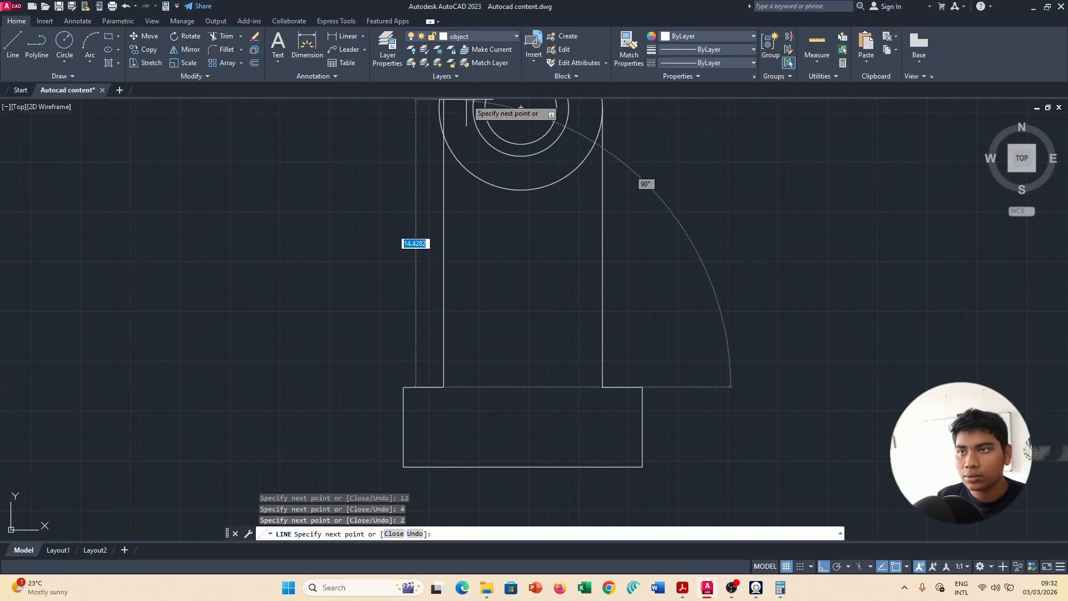
{"action": "left_click", "coordinate": [439, 106]}
{"action": "middle_click_drag", "start_coordinate": [622, 239], "coordinate": [624, 279]}
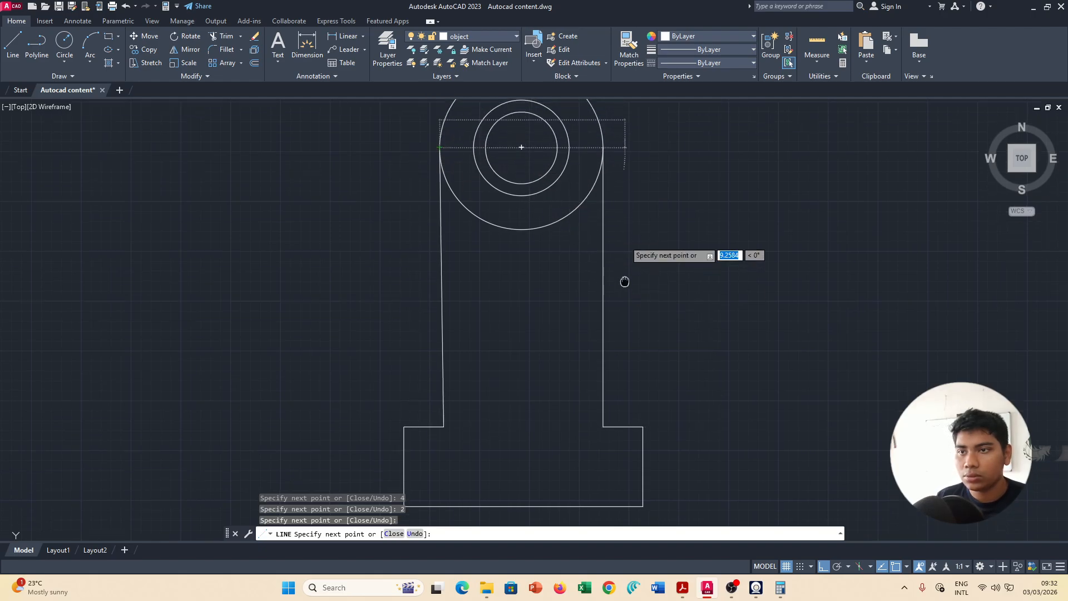
{"action": "key", "text": "Escape"}
{"action": "scroll", "coordinate": [541, 333], "scroll_direction": "up", "scroll_amount": 2}
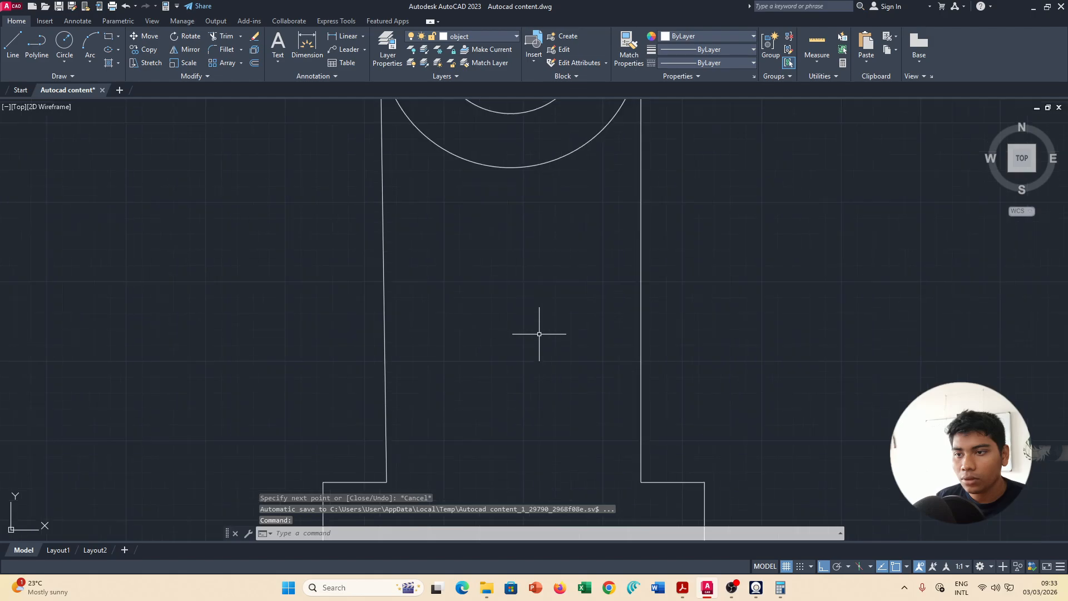
{"action": "scroll", "coordinate": [538, 333], "scroll_direction": "down", "scroll_amount": 2}
{"action": "scroll", "coordinate": [538, 333], "scroll_direction": "down", "scroll_amount": 2}
{"action": "scroll", "coordinate": [538, 332], "scroll_direction": "up", "scroll_amount": 4}
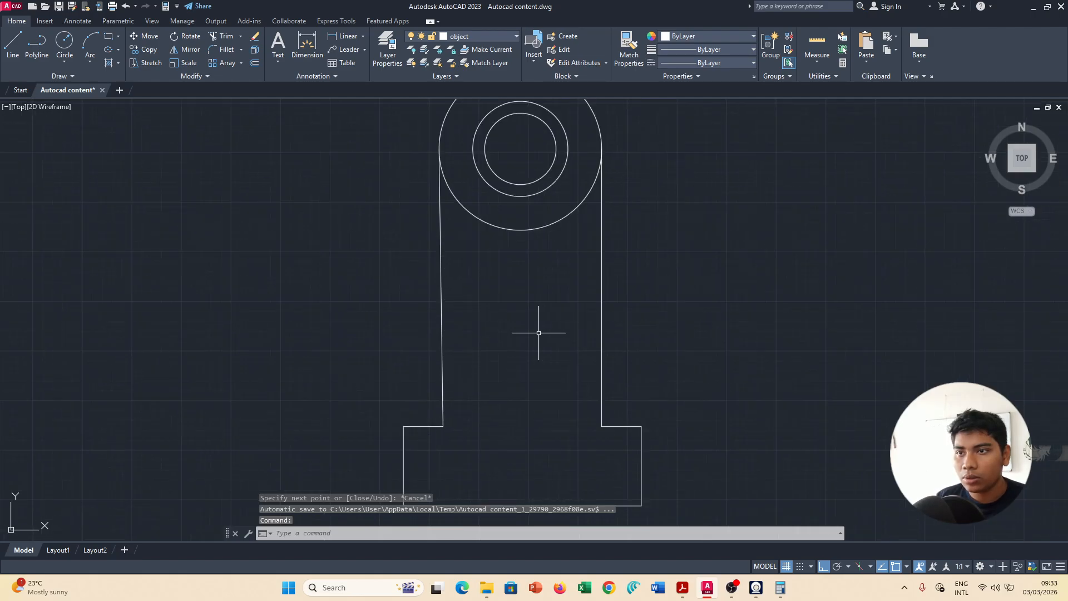
{"action": "scroll", "coordinate": [539, 333], "scroll_direction": "down", "scroll_amount": 2}
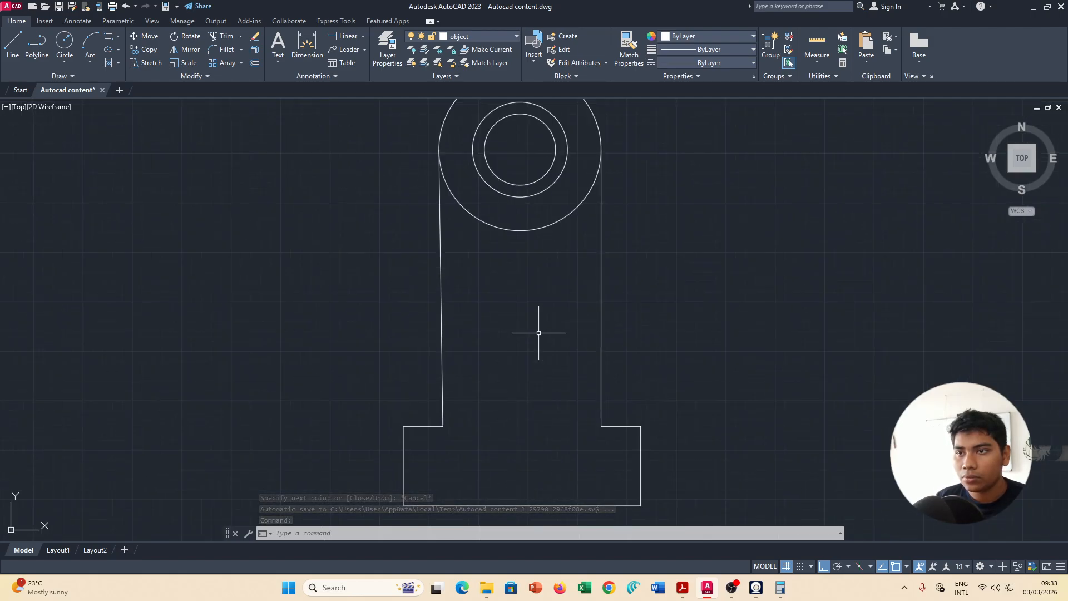
{"action": "scroll", "coordinate": [540, 333], "scroll_direction": "down", "scroll_amount": 1}
{"action": "scroll", "coordinate": [549, 326], "scroll_direction": "up", "scroll_amount": 1}
Check the base strip thickness in the PDF and draw a line 1 unit up the base's right edge and across to its left edge.
{"action": "key", "text": "alt+Tab"}
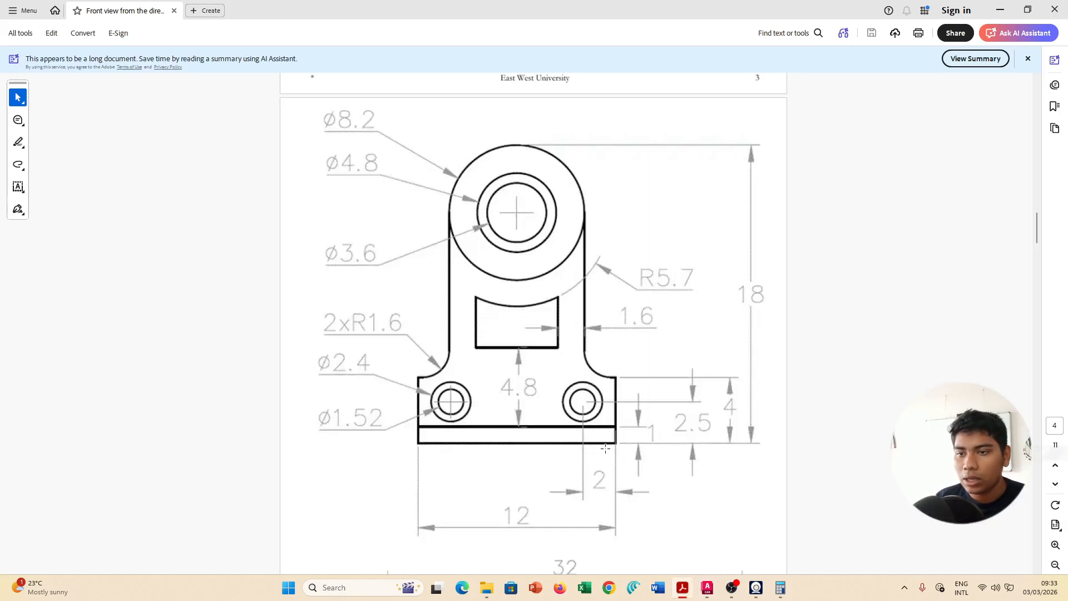
{"action": "key", "text": "alt+Tab"}
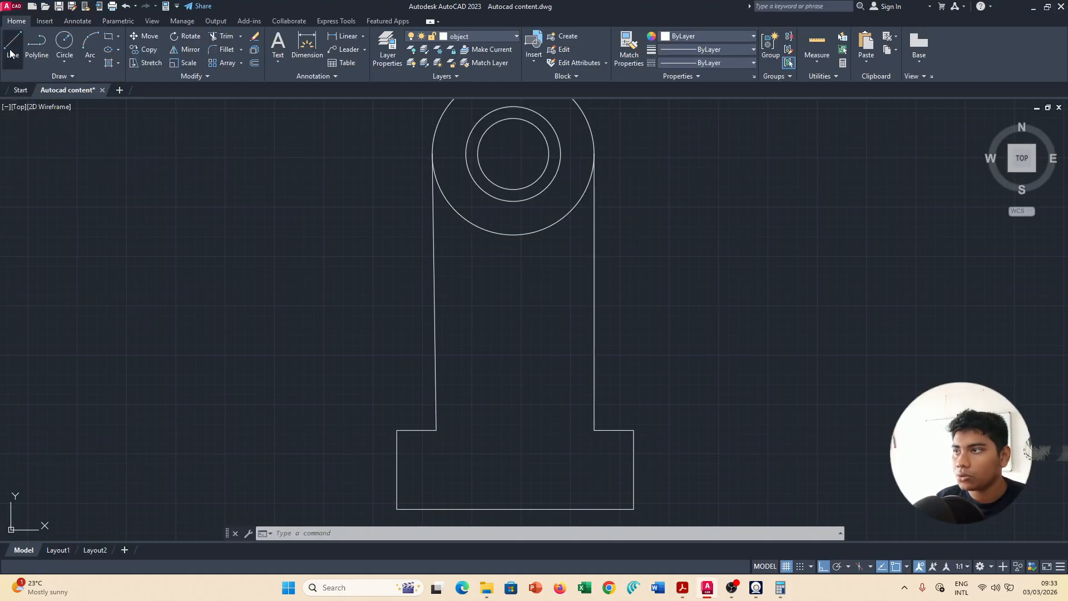
{"action": "key", "text": "alt+Tab"}
{"action": "key", "text": "alt+Tab"}
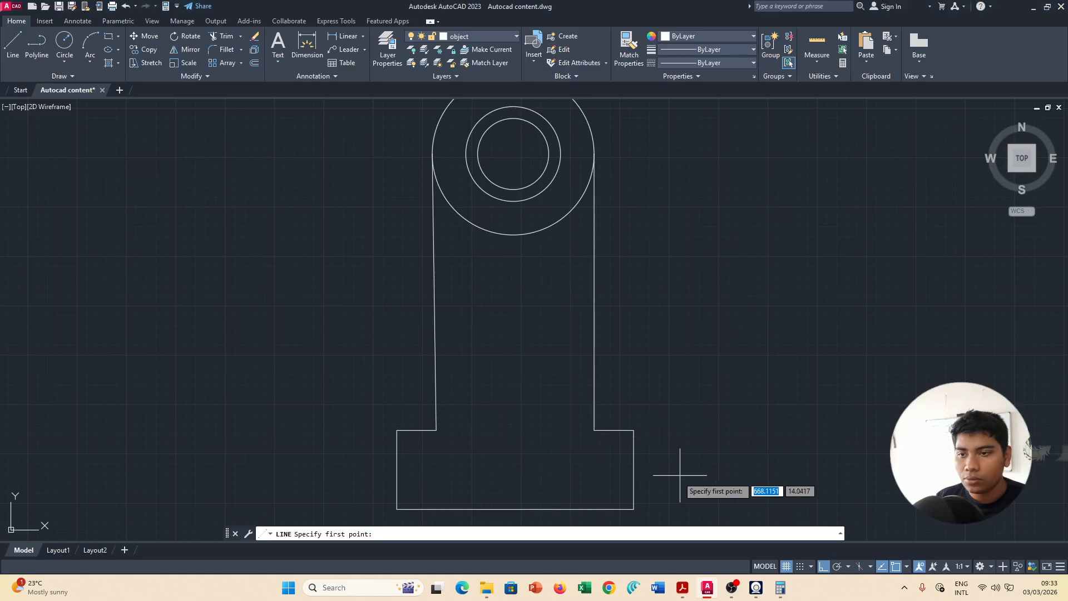
{"action": "left_click", "coordinate": [633, 508]}
{"action": "type", "text": "1"}
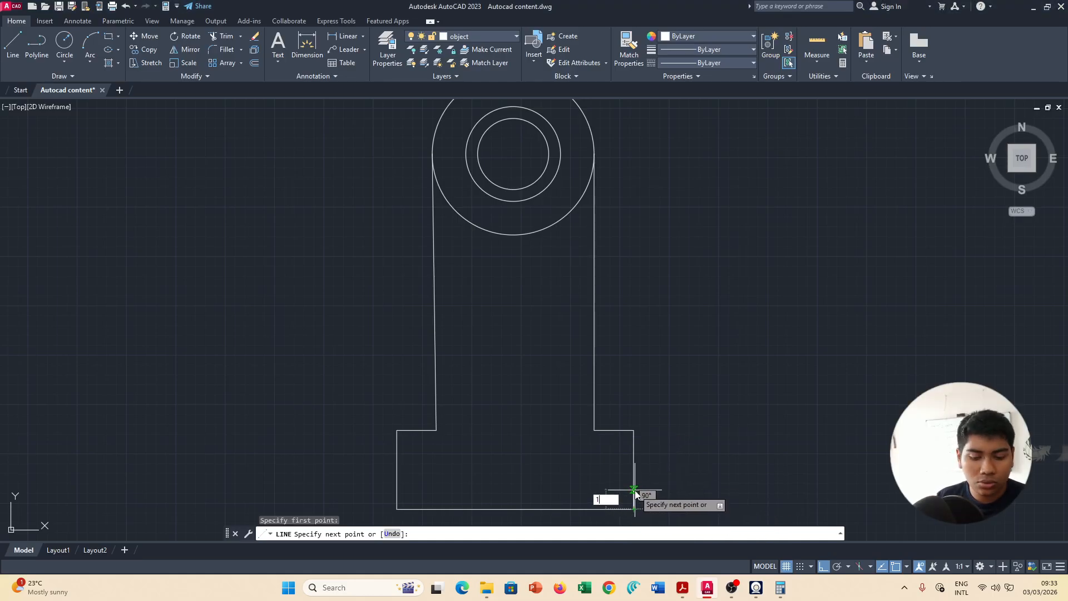
{"action": "key", "text": "Return"}
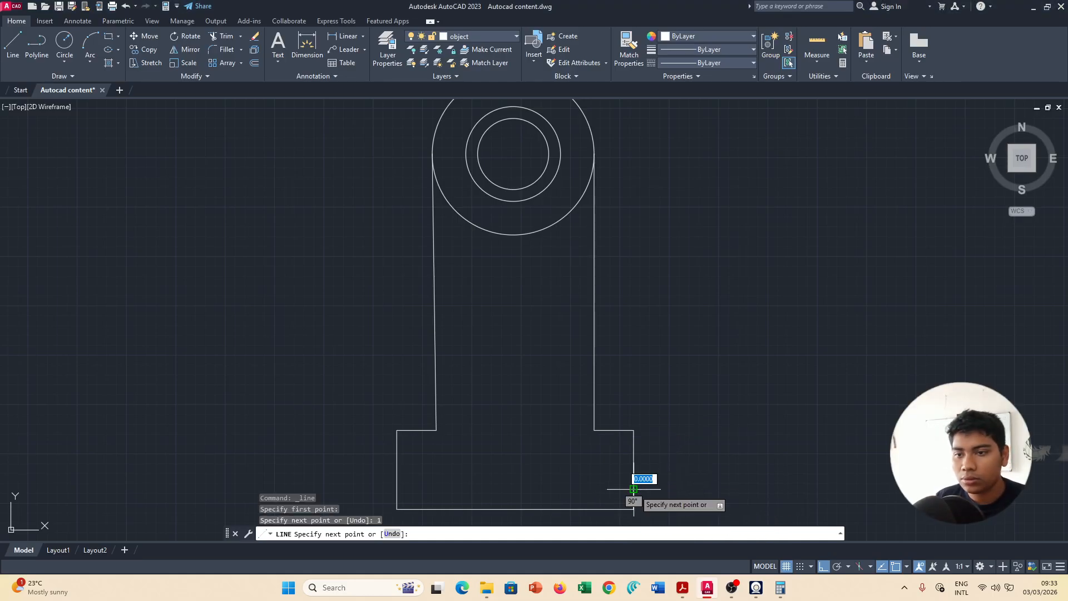
{"action": "left_click", "coordinate": [396, 489]}
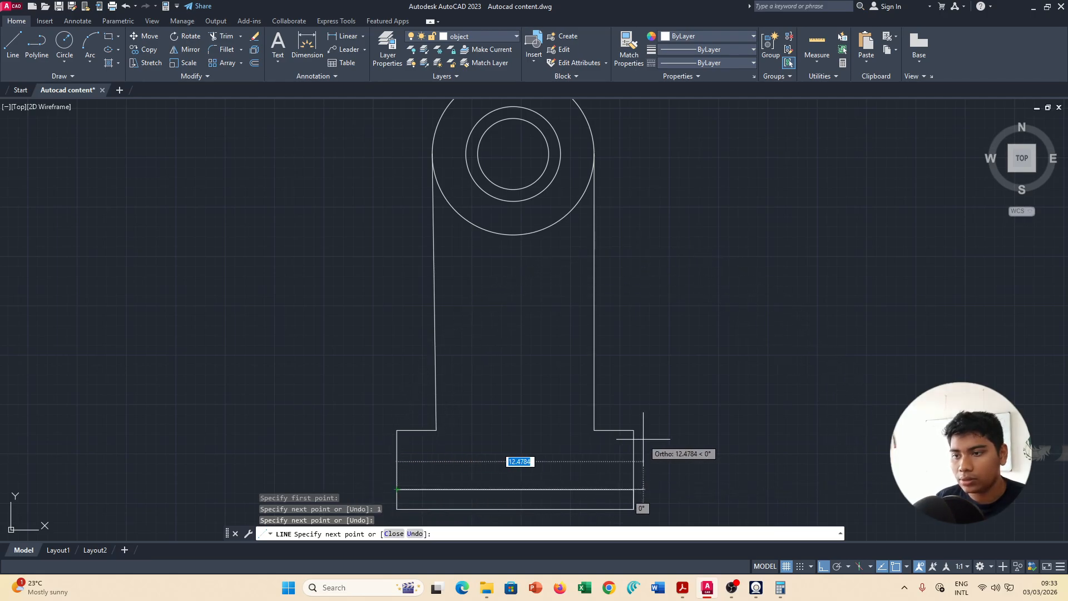
{"action": "key", "text": "Escape"}
Check the cutout's height offset in the PDF and draw a line 4.8 units up from the midpoint of the base strip's upper edge.
{"action": "key", "text": "alt+Tab"}
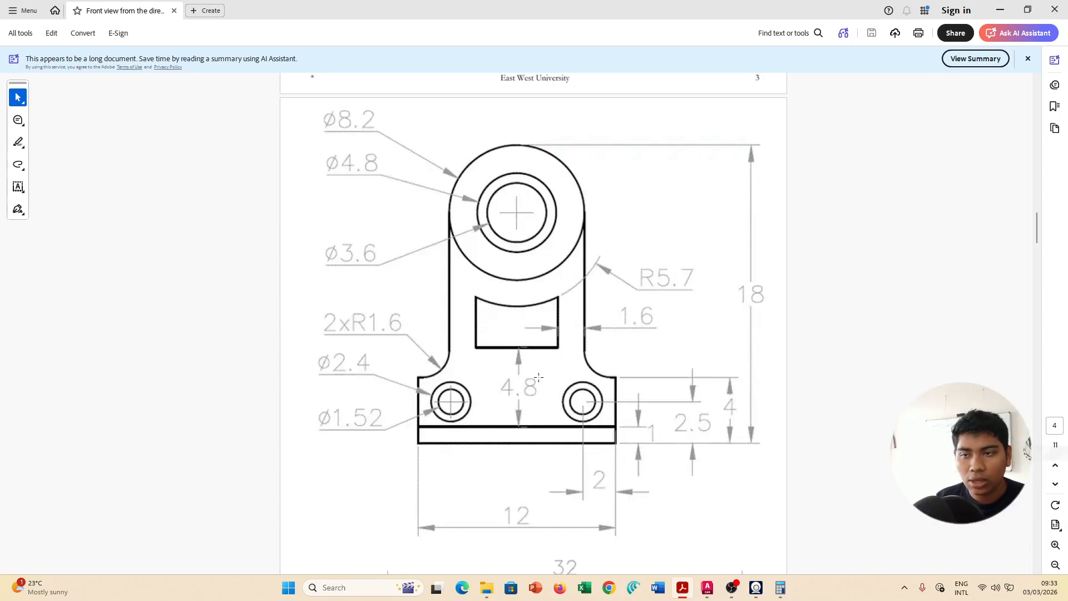
{"action": "key", "text": "alt+Tab"}
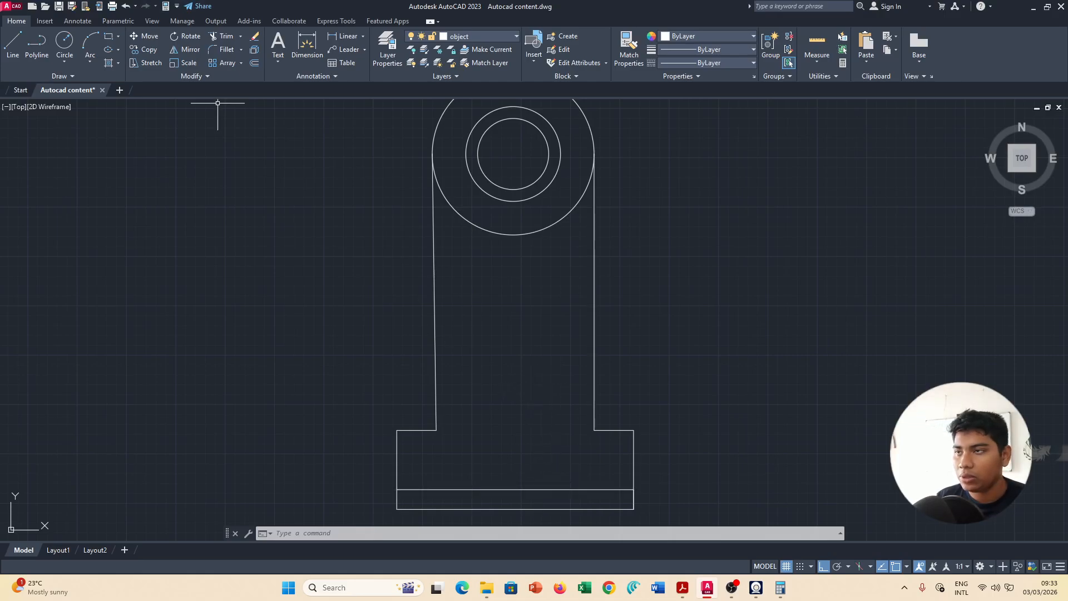
{"action": "left_click", "coordinate": [13, 42]}
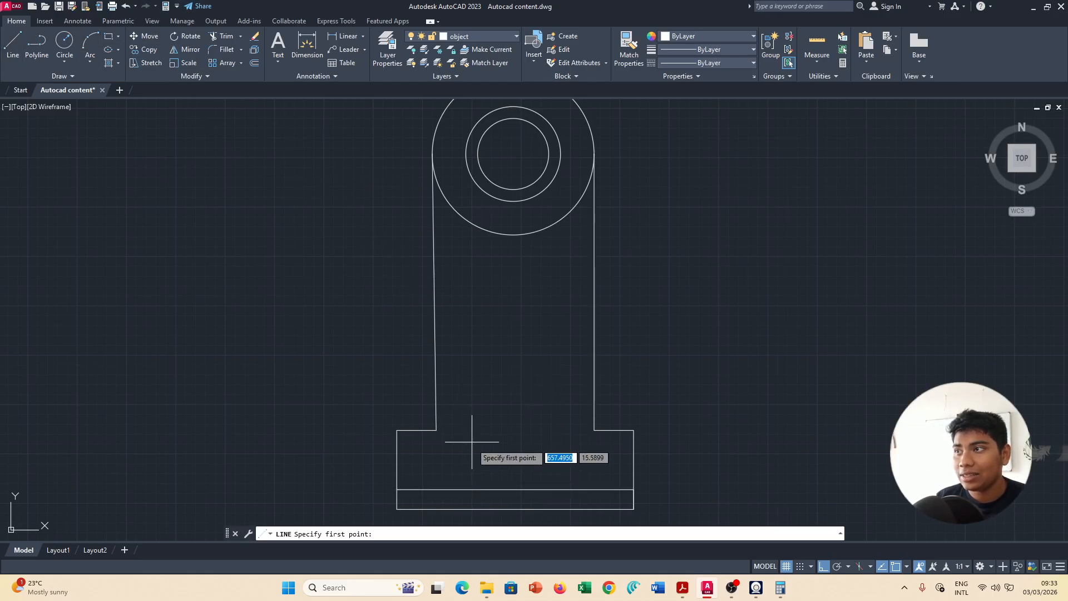
{"action": "left_click", "coordinate": [515, 488]}
{"action": "type", "text": "4.8"}
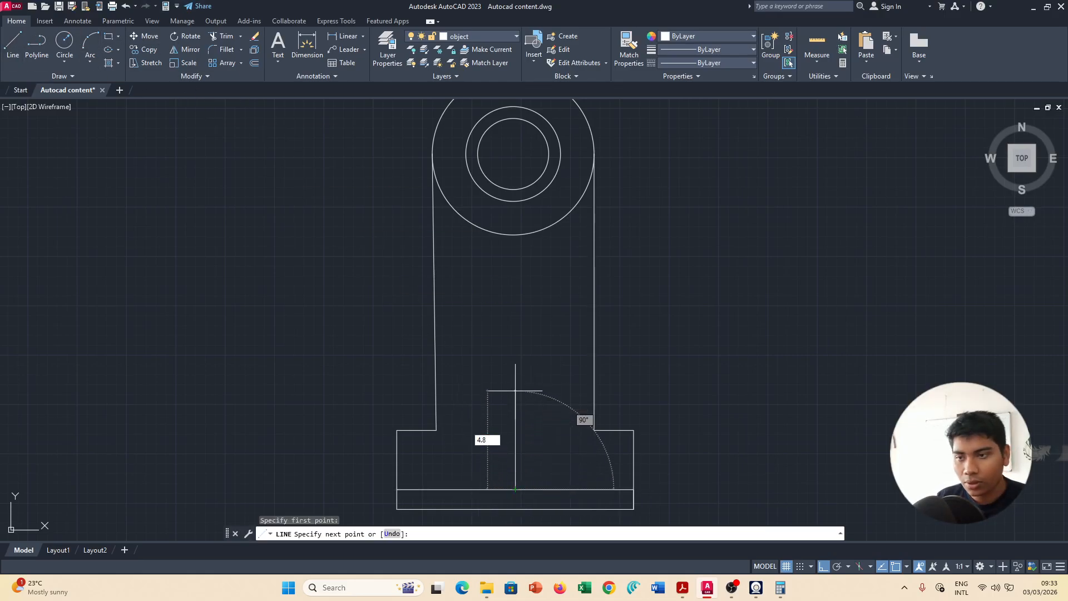
{"action": "key", "text": "Return"}
Check the cutout's side spacing in the PDF and, in Calculator, subtract 1.6 twice from 8.
{"action": "key", "text": "alt+Tab"}
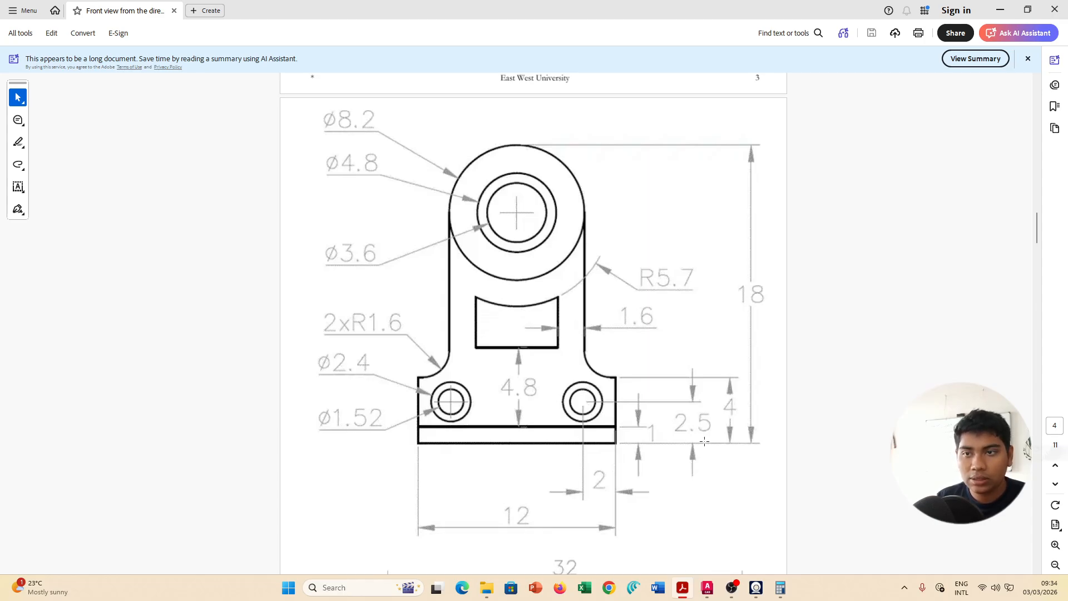
{"action": "left_click", "coordinate": [780, 587]}
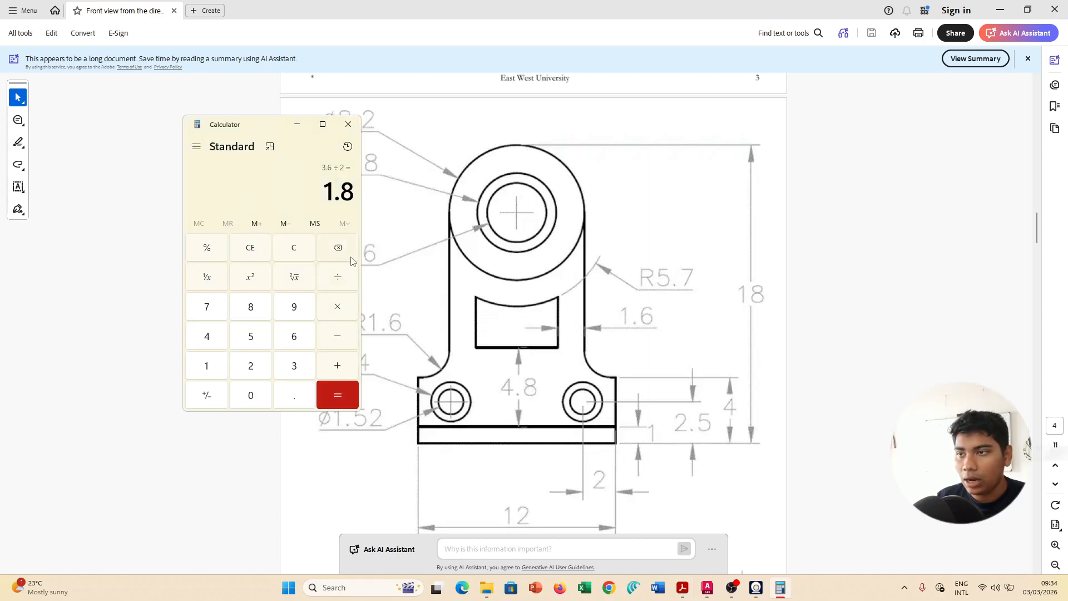
{"action": "left_click", "coordinate": [256, 305]}
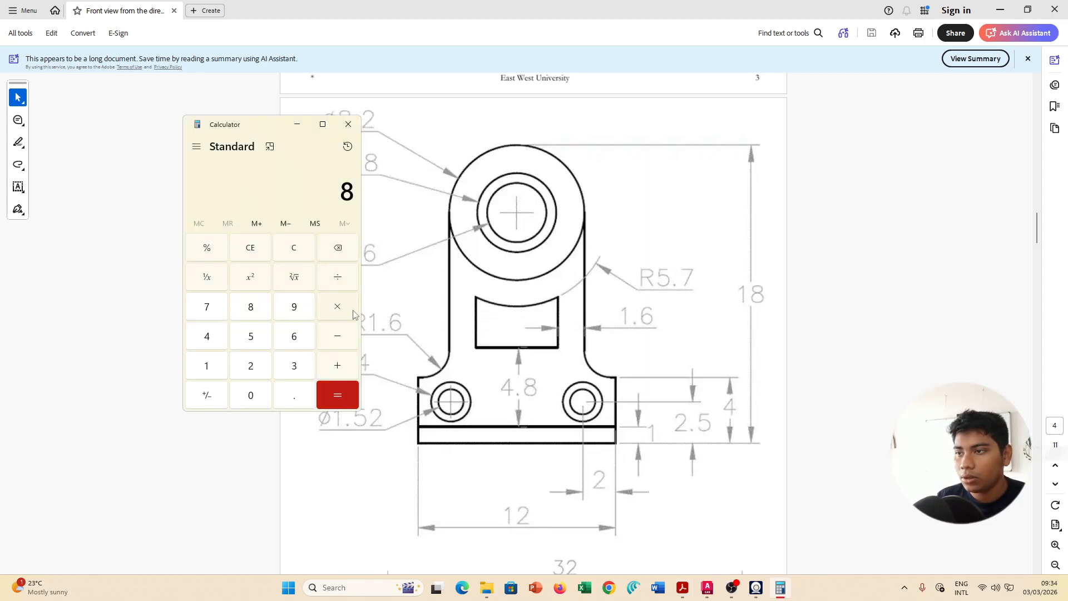
{"action": "left_click", "coordinate": [337, 336]}
{"action": "left_click", "coordinate": [205, 367]}
{"action": "left_click", "coordinate": [294, 396]}
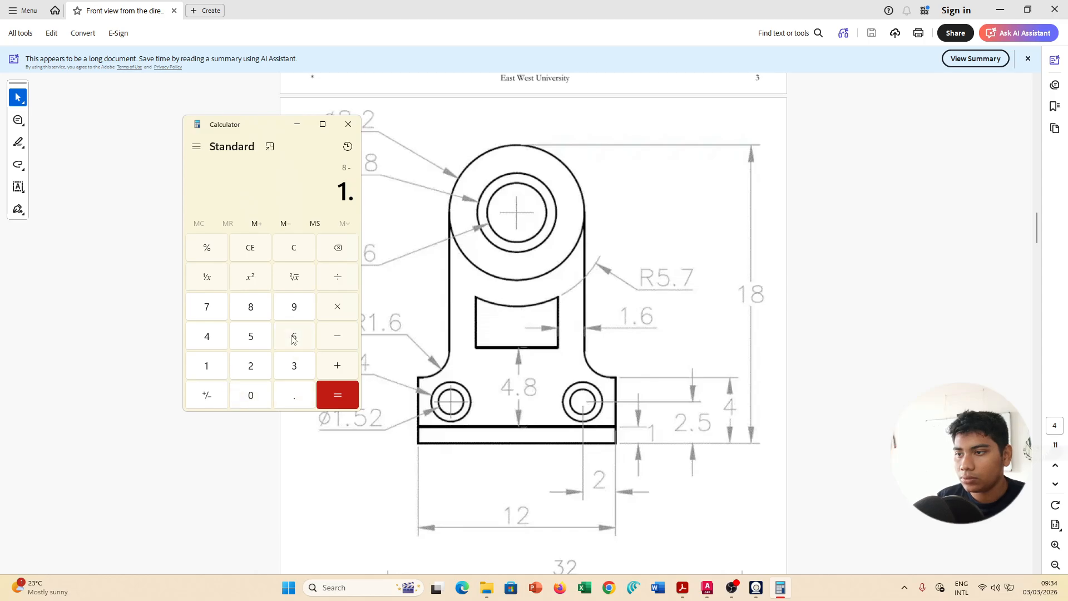
{"action": "left_click", "coordinate": [293, 340]}
{"action": "left_click", "coordinate": [345, 393]}
{"action": "left_click", "coordinate": [338, 341]}
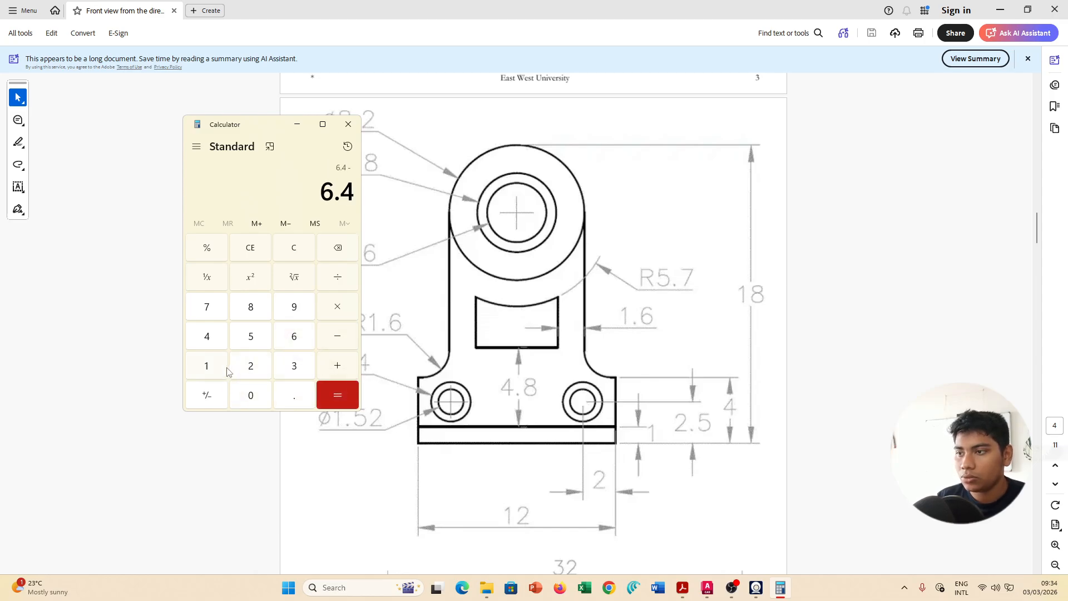
{"action": "left_click", "coordinate": [224, 369]}
{"action": "left_click", "coordinate": [278, 393]}
{"action": "left_click", "coordinate": [293, 340]}
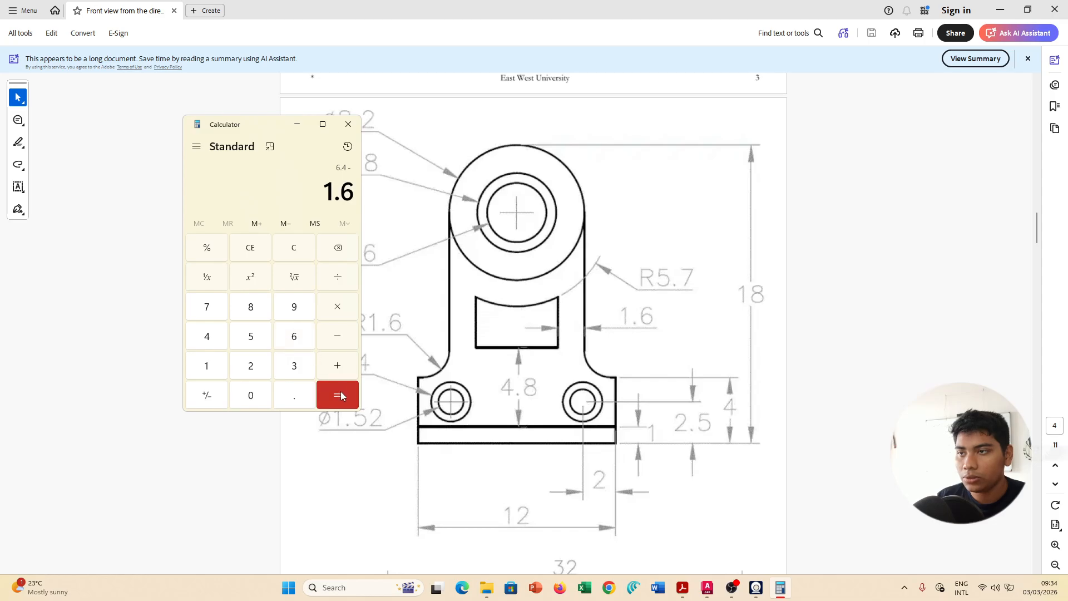
{"action": "left_click", "coordinate": [340, 394]}
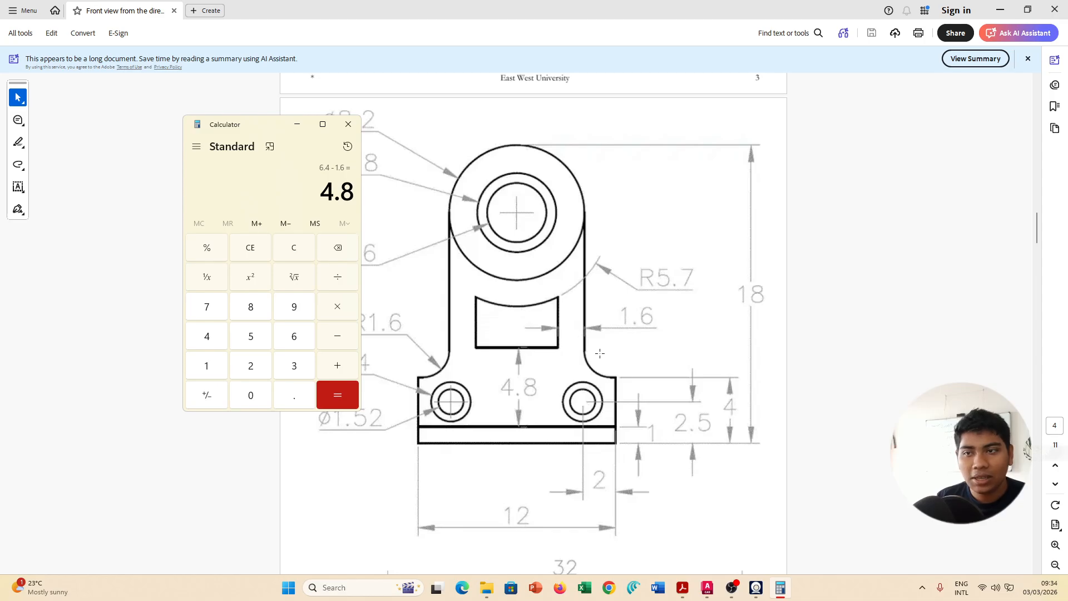
Divide the calculated cutout width by 2 in Calculator and return to the AutoCAD drawing.
{"action": "left_click", "coordinate": [332, 280]}
{"action": "left_click", "coordinate": [264, 371]}
{"action": "left_click", "coordinate": [334, 399]}
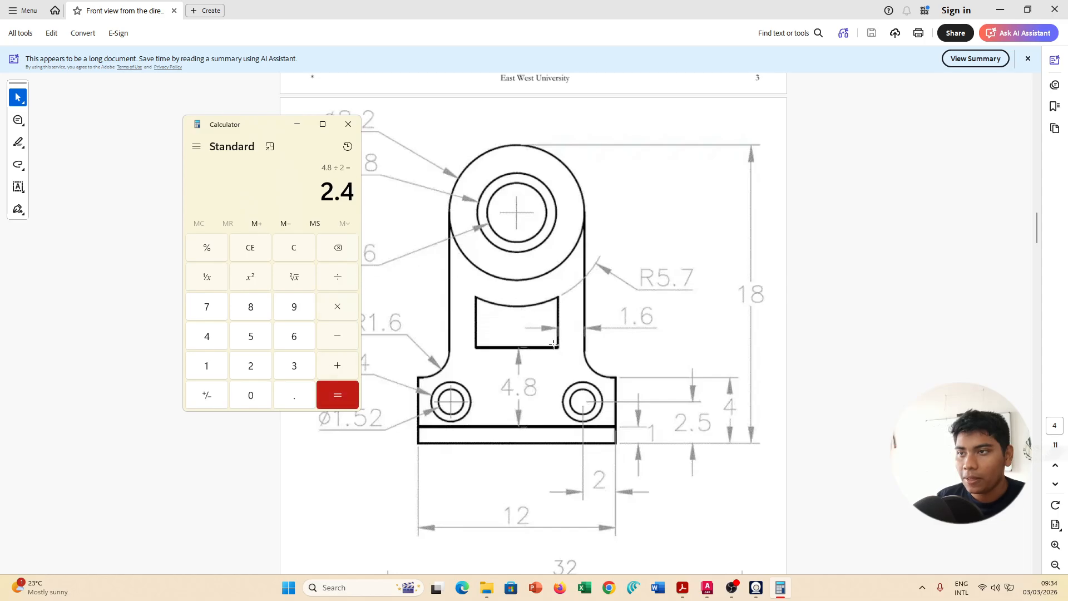
{"action": "left_click", "coordinate": [434, 357]}
{"action": "key", "text": "alt+Tab"}
{"action": "key", "text": "alt+Tab"}
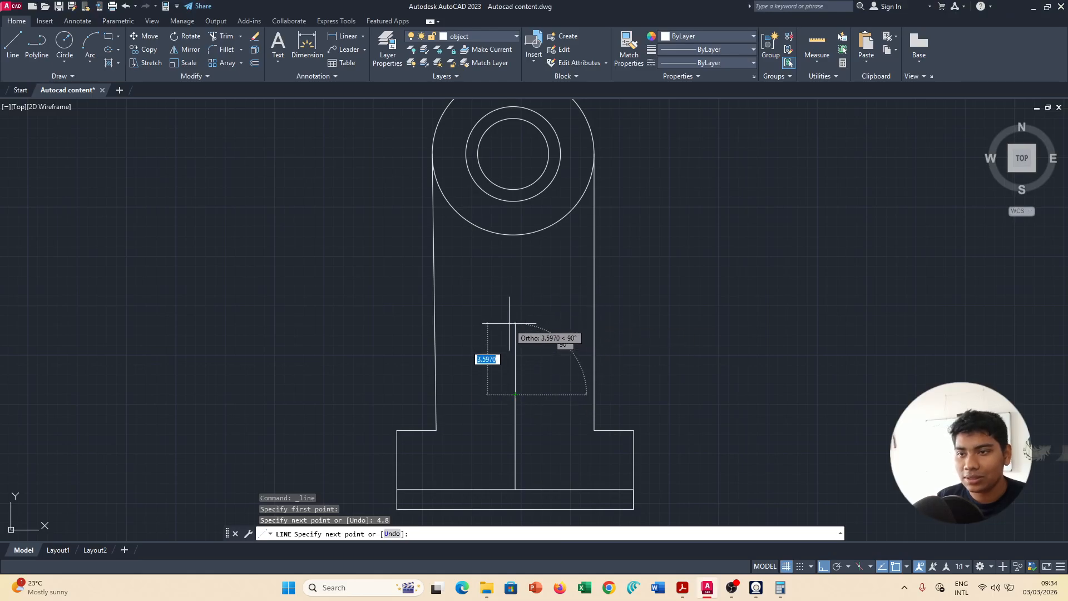
Draw the cutout's lower edge as lines 2.4 units right and 2.4 units left from the upper end of the 4.8 vertical line.
{"action": "type", "text": "2.4"}
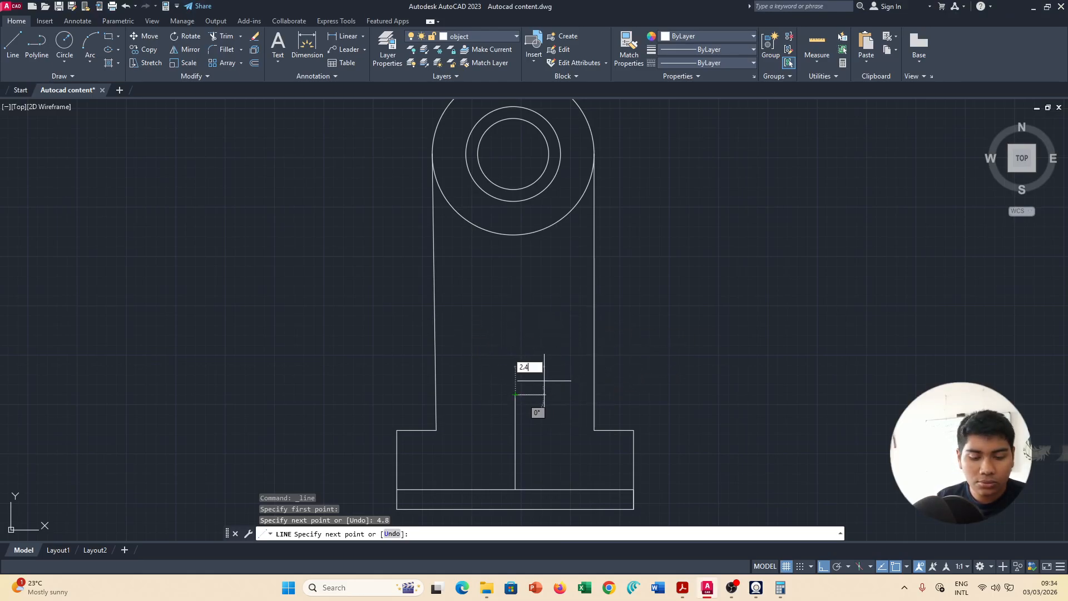
{"action": "key", "text": "Return"}
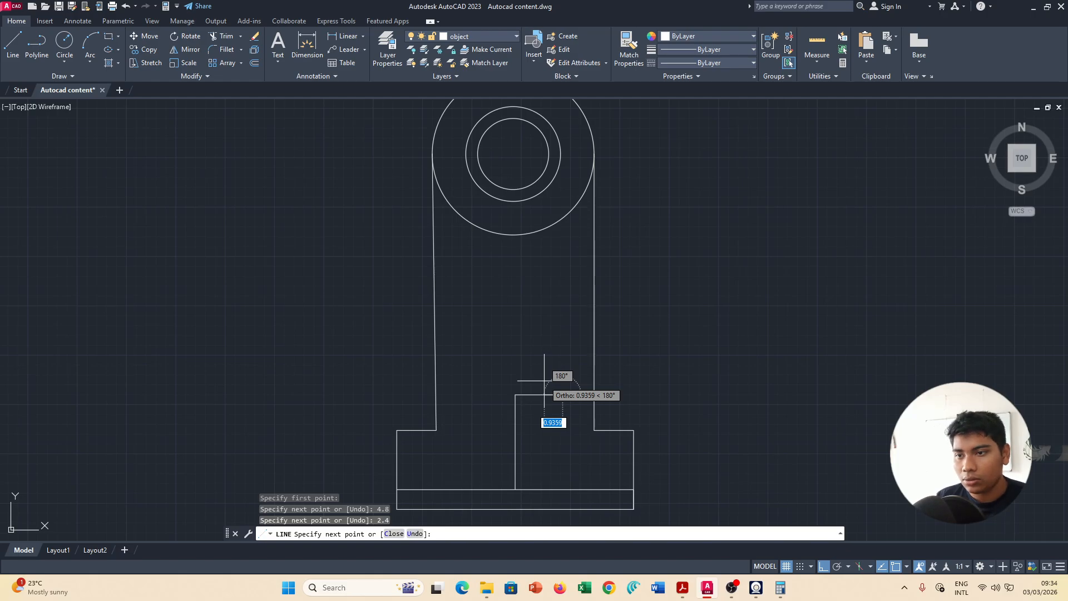
{"action": "key", "text": "Return"}
{"action": "key", "text": "Return"}
{"action": "left_click", "coordinate": [515, 394]}
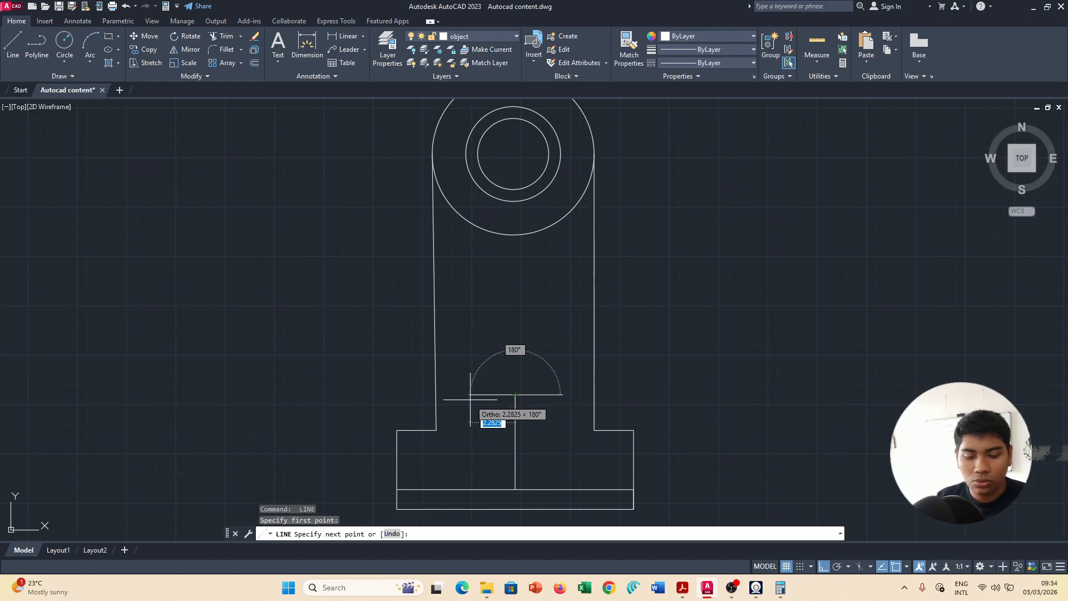
{"action": "type", "text": "2.4"}
{"action": "key", "text": "Return"}
Check the cutout's shape in the PDF and continue the line 4.8 units up from the left end of its lower edge.
{"action": "key", "text": "alt+Tab"}
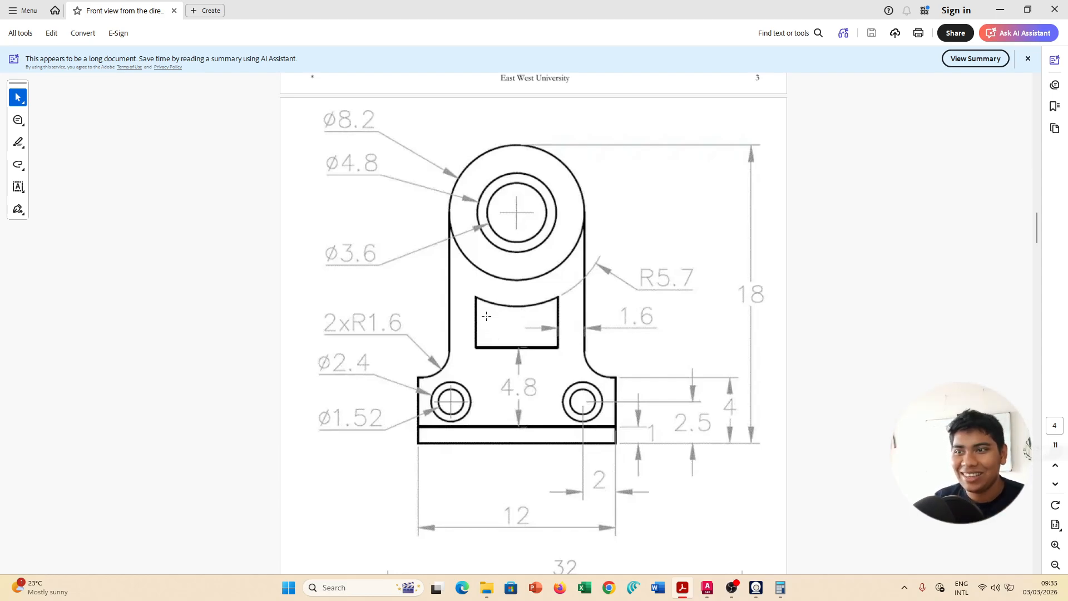
{"action": "mouse_move", "coordinate": [467, 289]}
{"action": "left_mouse_down"}
{"action": "mouse_move", "coordinate": [522, 310]}
{"action": "mouse_move", "coordinate": [589, 362]}
{"action": "left_mouse_up"}
{"action": "left_click", "coordinate": [616, 368]}
{"action": "left_click", "coordinate": [809, 349]}
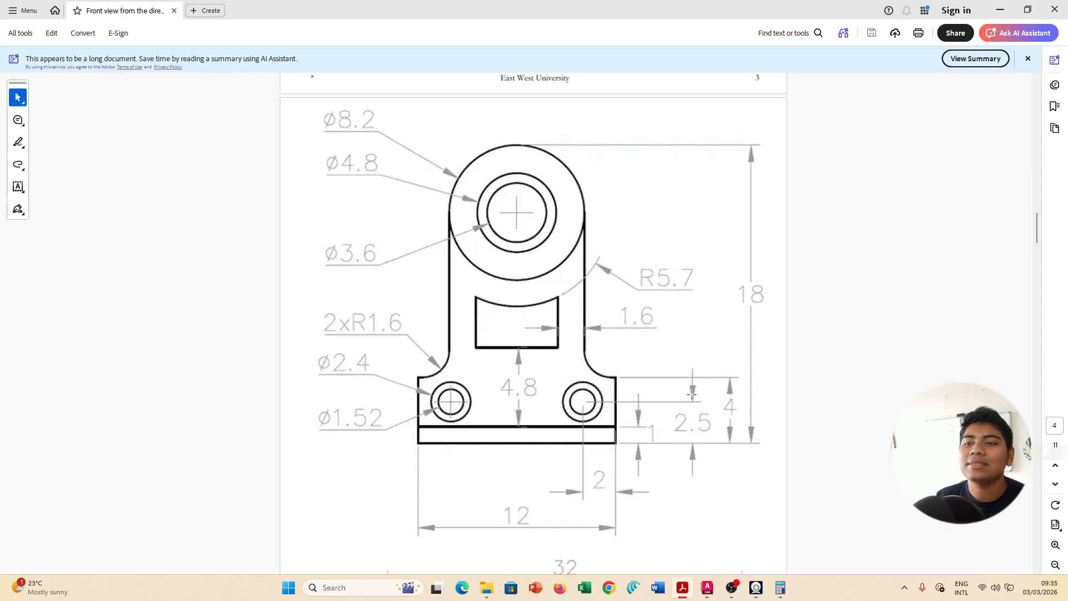
{"action": "key", "text": "alt+Tab"}
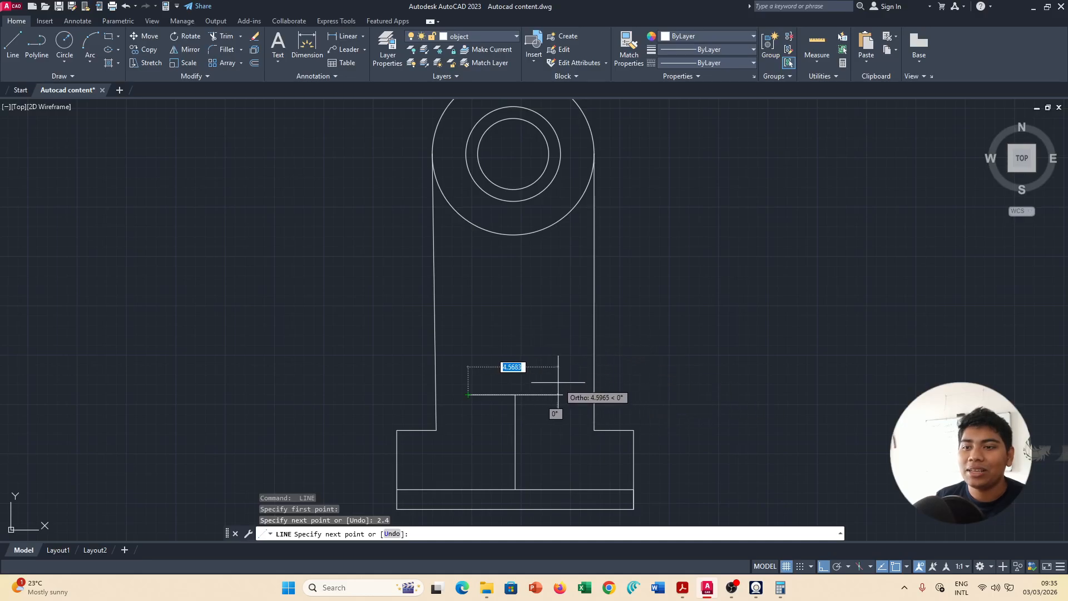
{"action": "key", "text": "alt+Tab"}
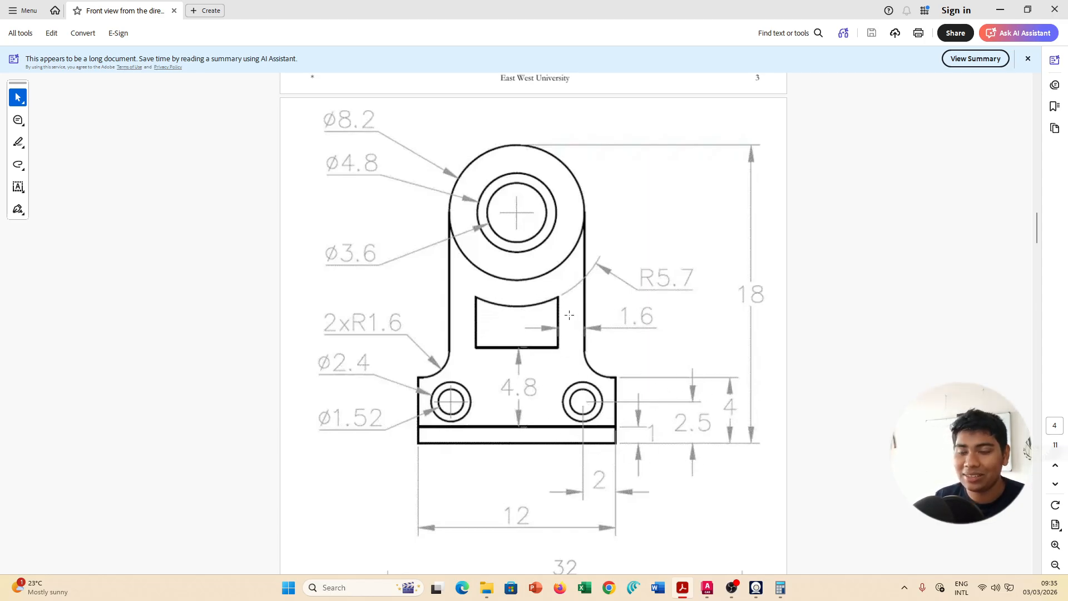
{"action": "key", "text": "alt+Tab"}
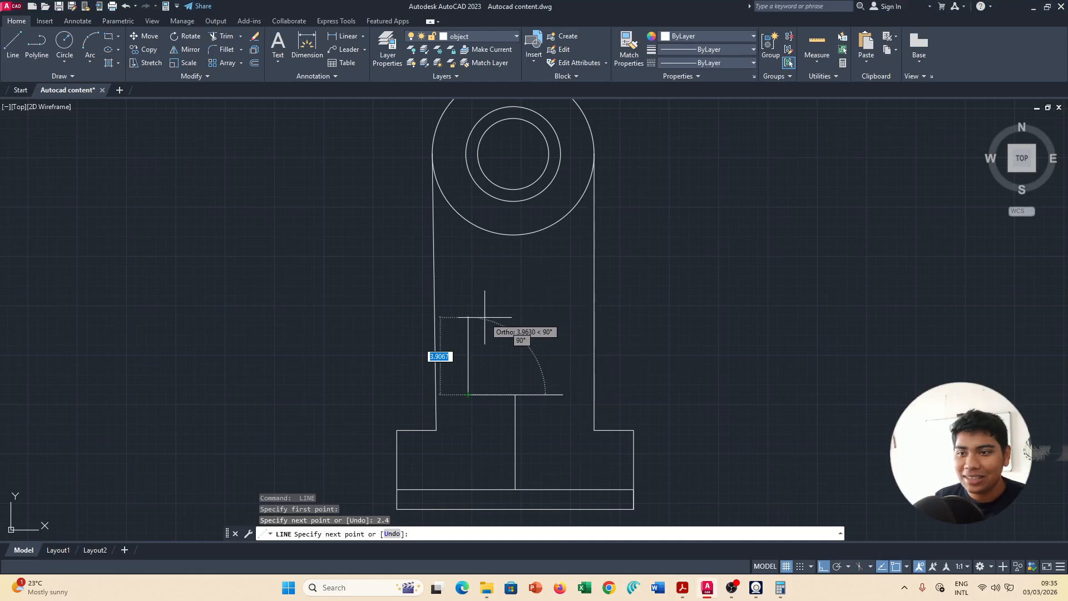
{"action": "type", "text": "4.8"}
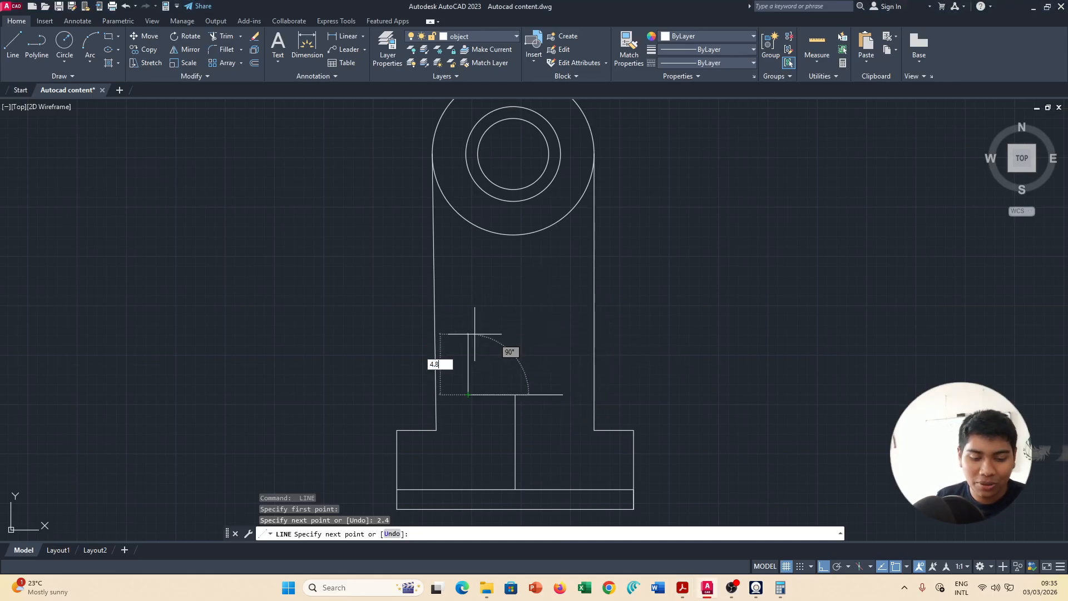
{"action": "key", "text": "Return"}
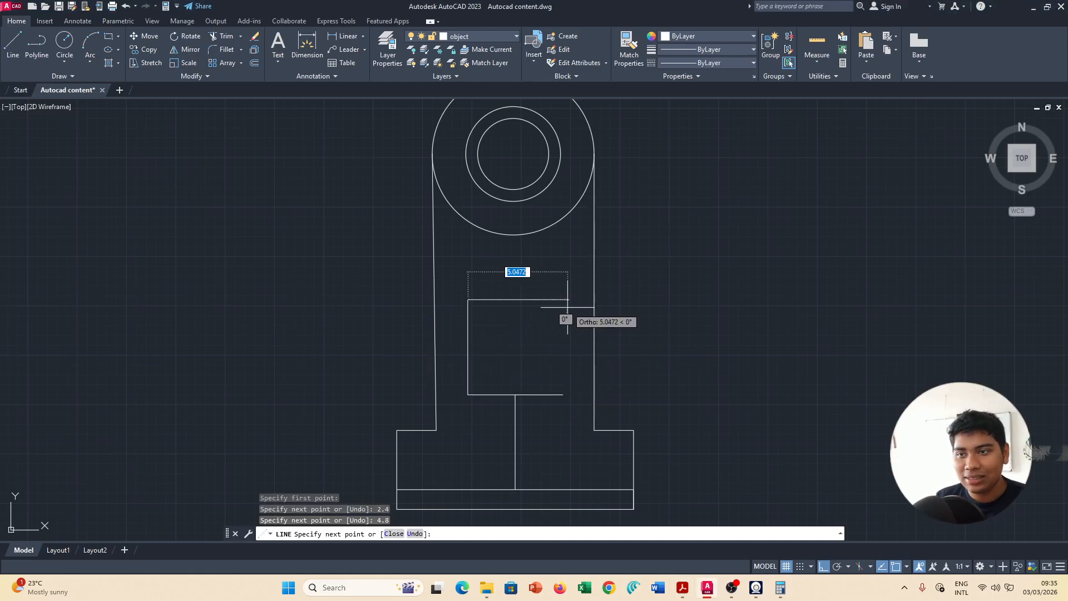
Compare the cutout's upper edge and side spacing in the PDF reference with the AutoCAD drawing.
{"action": "key", "text": "alt+Tab"}
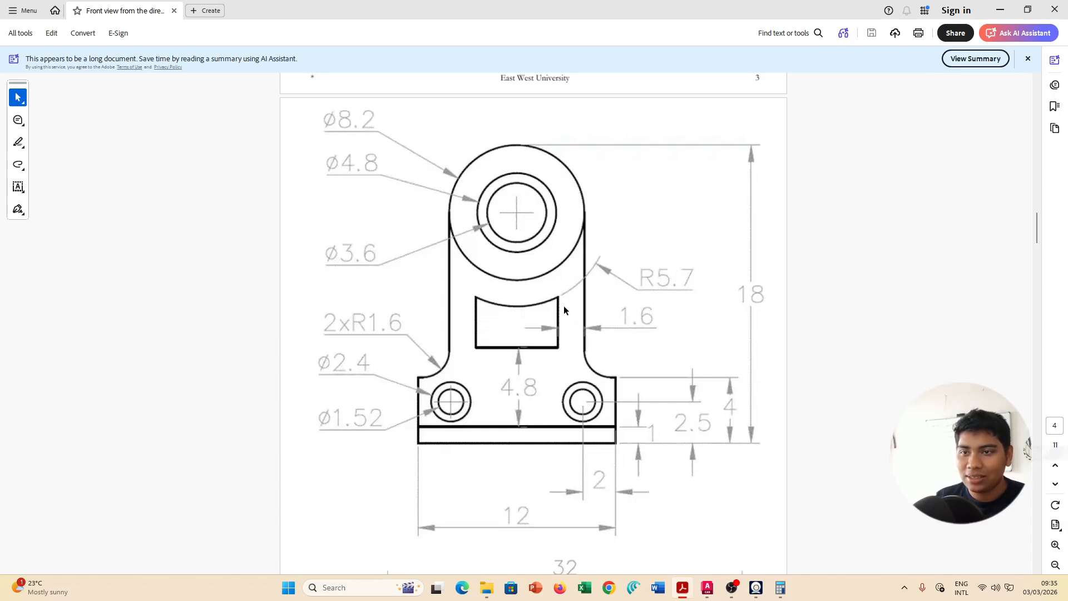
{"action": "key", "text": "alt+Tab"}
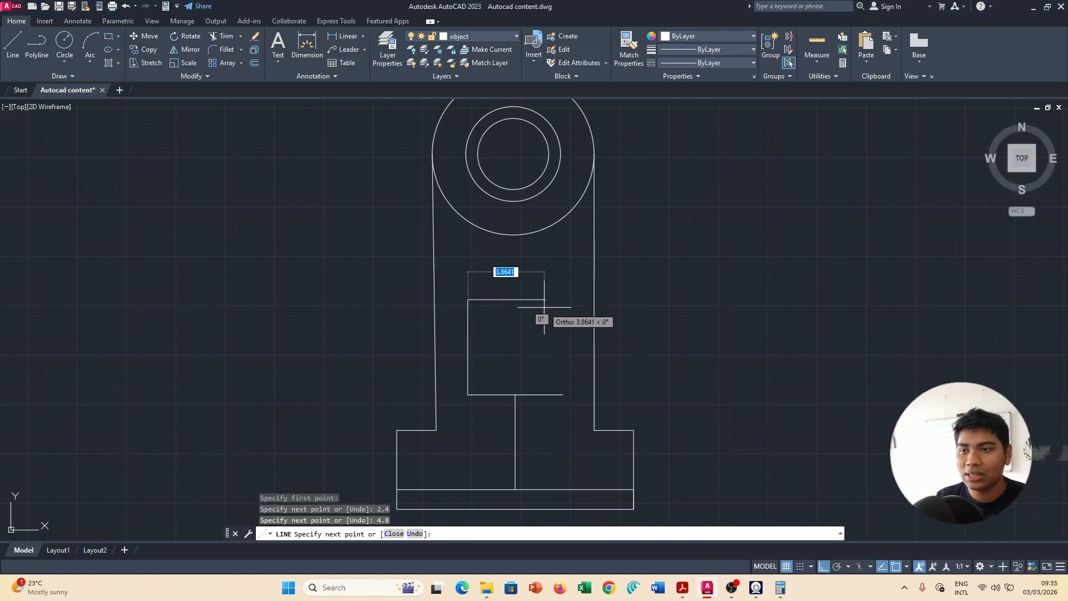
{"action": "key", "text": "alt+Tab"}
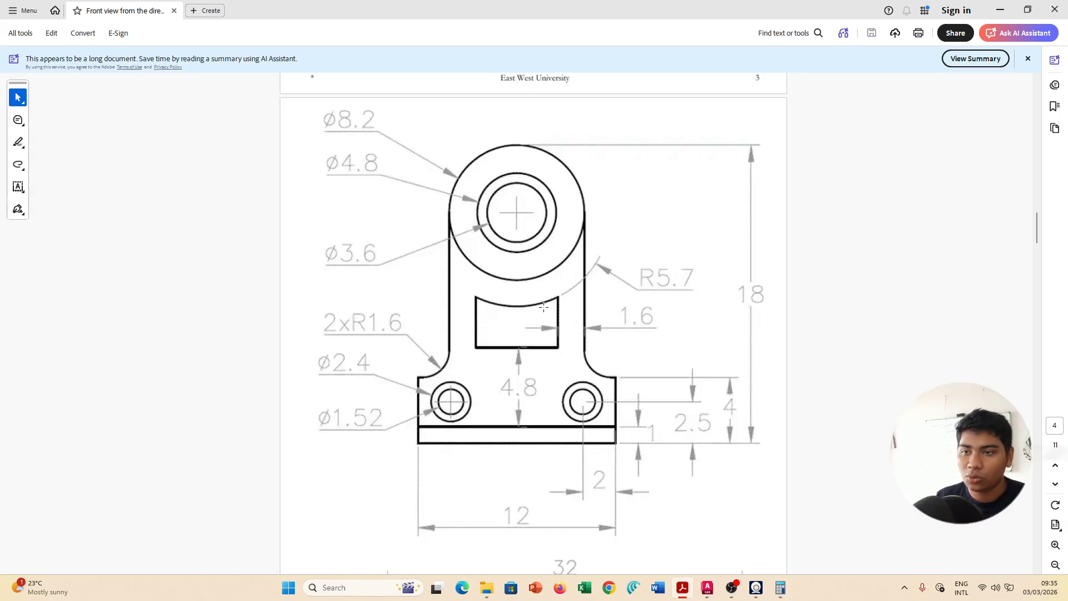
{"action": "key", "text": "alt+Tab"}
{"action": "key", "text": "alt+Tab"}
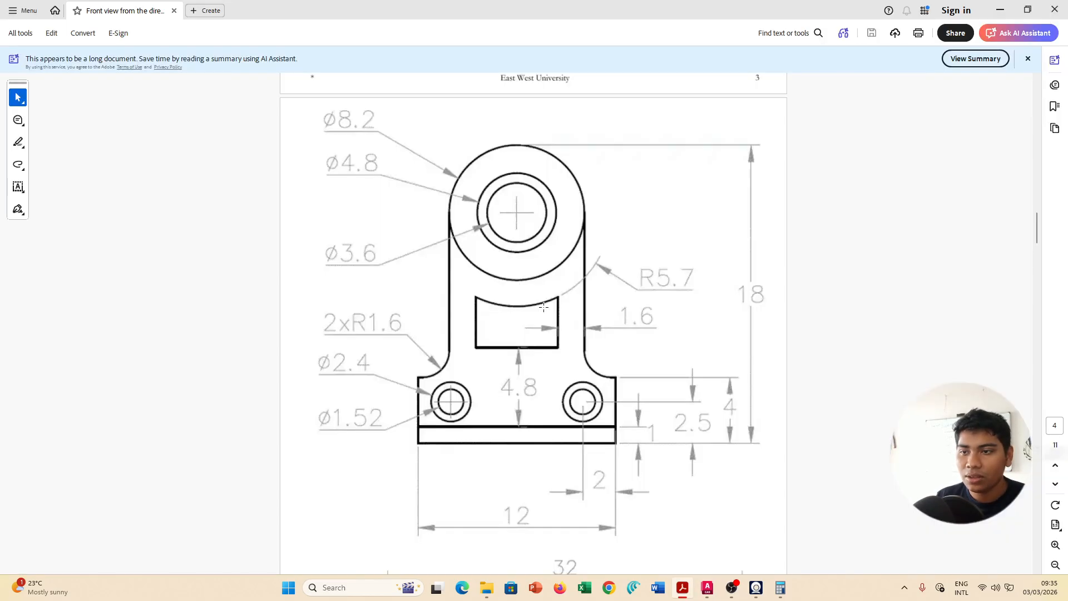
{"action": "key", "text": "alt+Tab"}
{"action": "key", "text": "alt+Tab"}
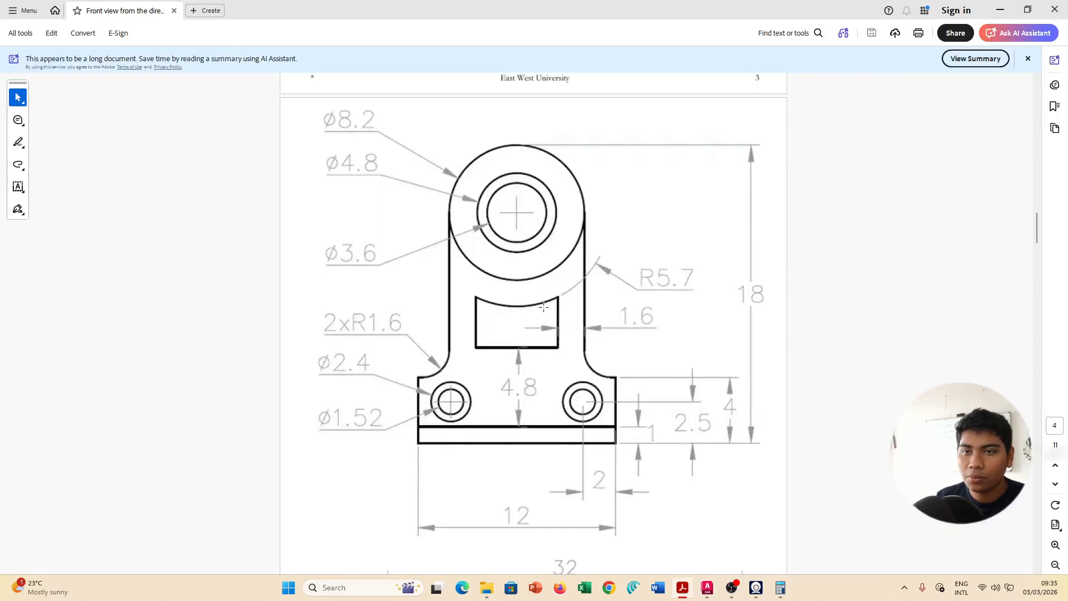
{"action": "key", "text": "alt+Tab"}
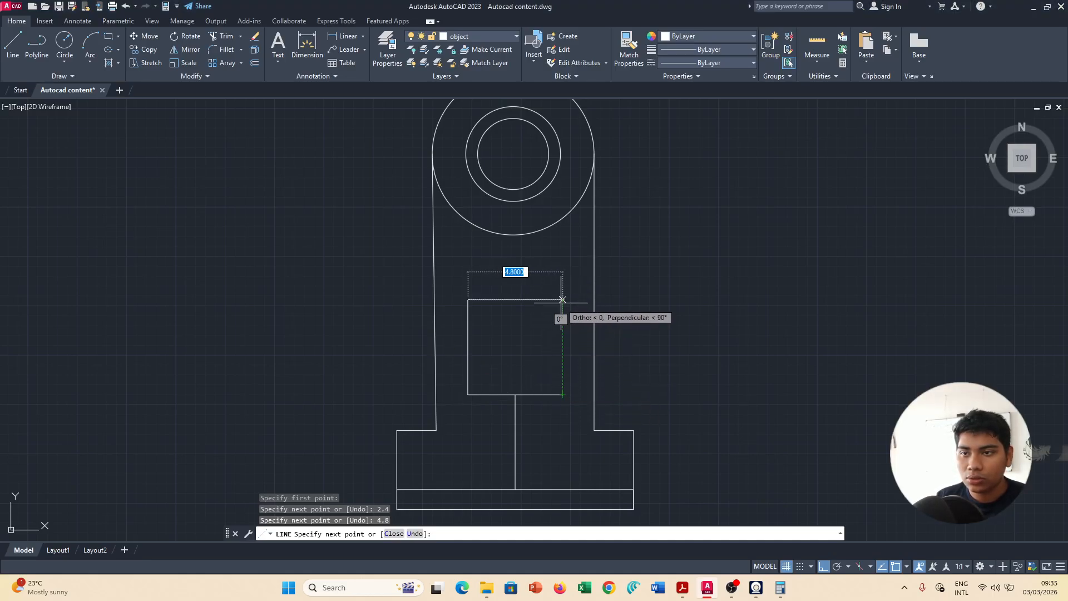
Close the central cutout with a 4.8-unit upper edge and a vertical line down to the lower edge's right end.
{"action": "left_click", "coordinate": [562, 300]}
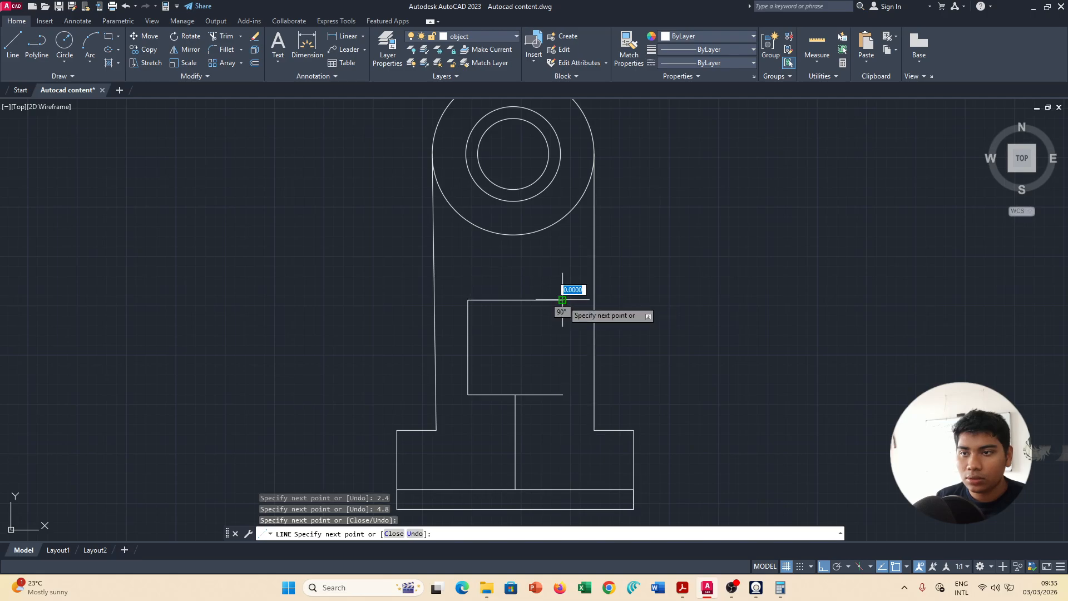
{"action": "left_click", "coordinate": [557, 394]}
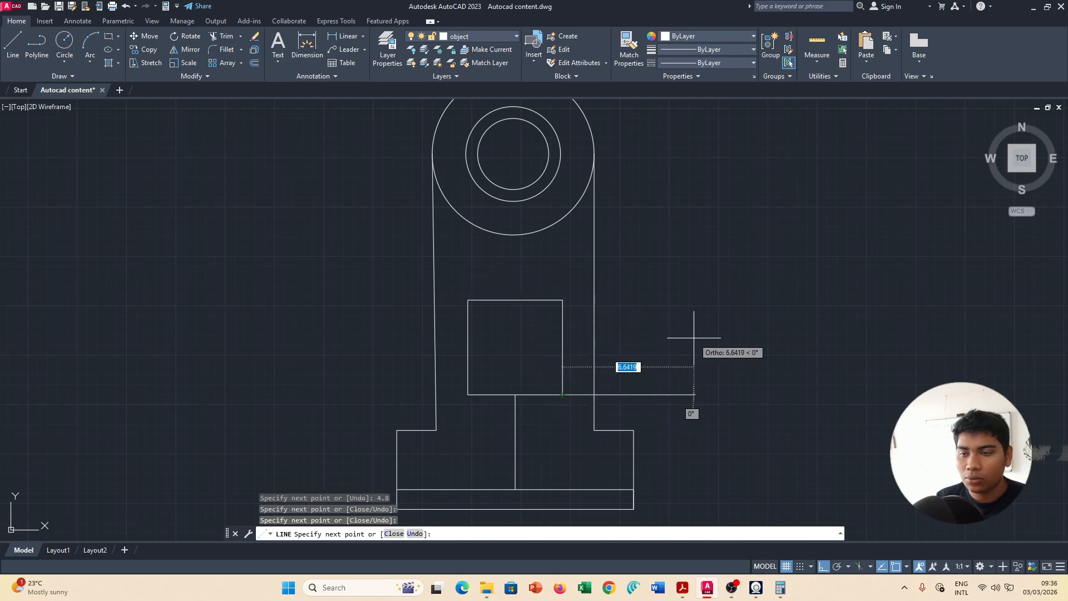
{"action": "key", "text": "Escape"}
Examine the PDF for the horizontal and vertical position dimensions of the two base holes, comparing them with the AutoCAD drawing.
{"action": "key", "text": "alt+Tab"}
{"action": "key", "text": "alt+Tab"}
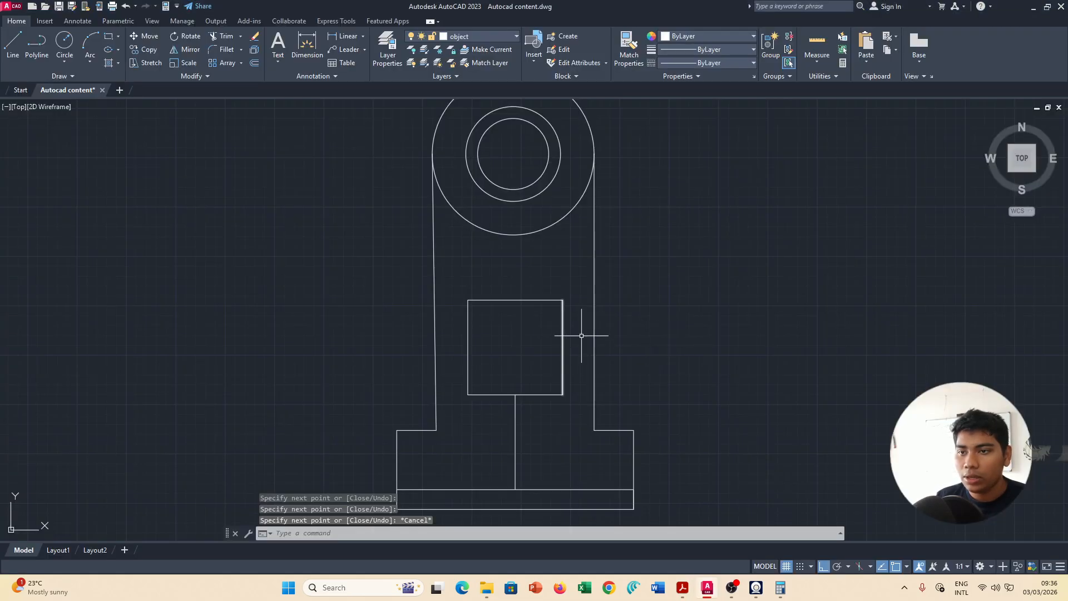
{"action": "mouse_move", "coordinate": [632, 350]}
{"action": "middle_mouse_down"}
{"action": "mouse_move", "coordinate": [641, 295]}
{"action": "mouse_move", "coordinate": [641, 305]}
{"action": "middle_mouse_up"}
{"action": "key", "text": "alt+Tab"}
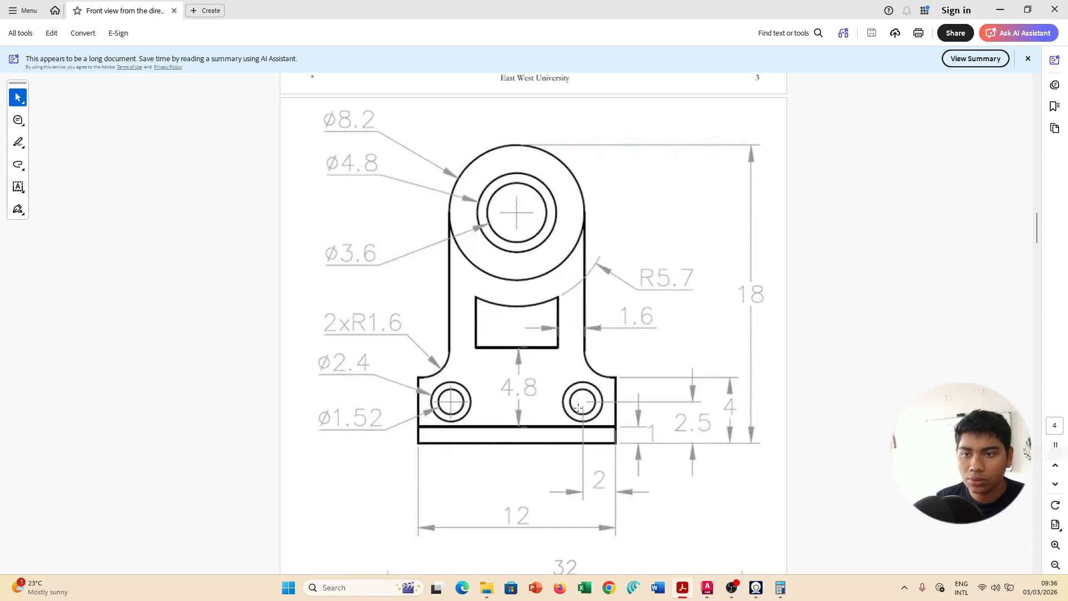
{"action": "key", "text": "alt+Tab"}
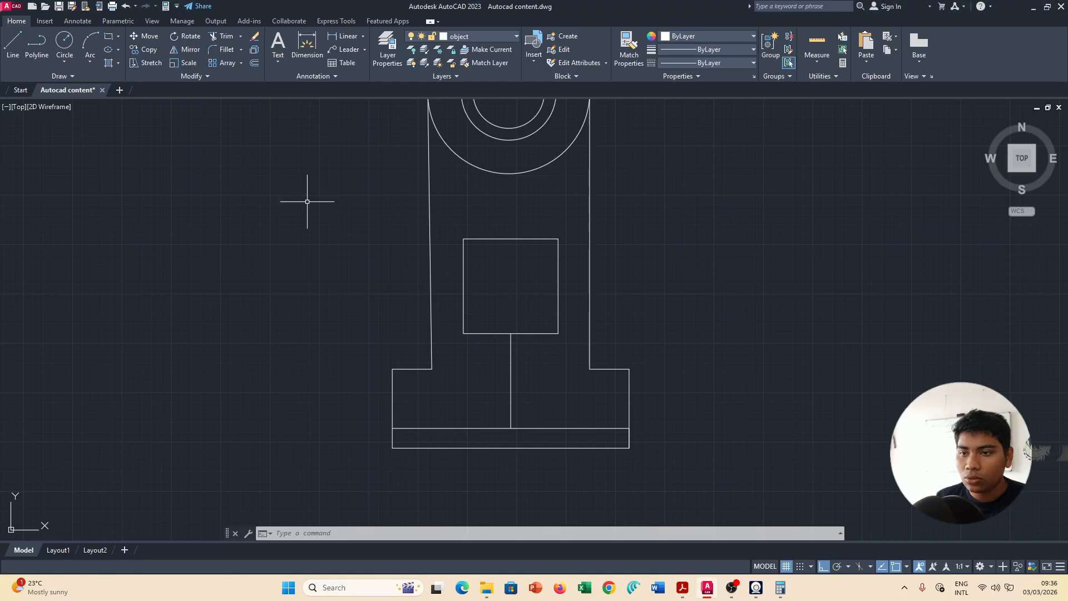
{"action": "left_click", "coordinate": [65, 42]}
{"action": "key", "text": "alt+Tab"}
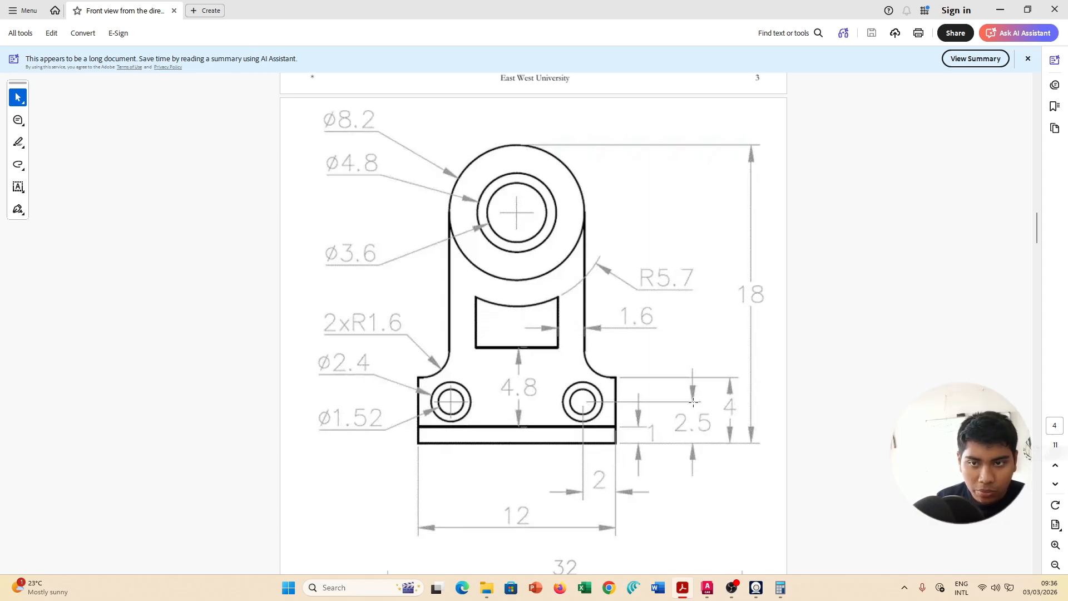
{"action": "key", "text": "alt+Tab"}
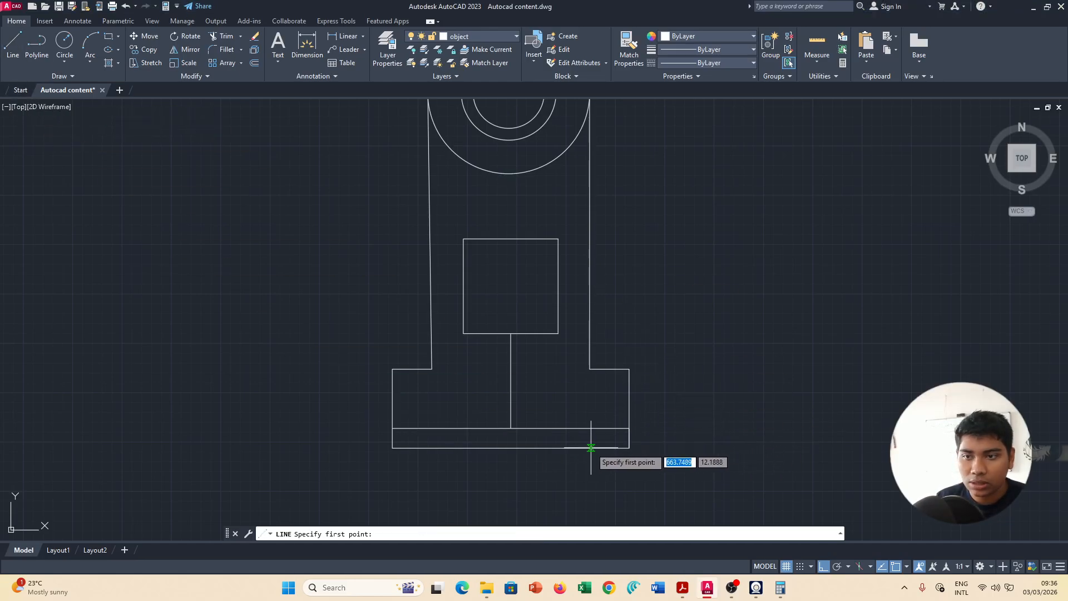
{"action": "key", "text": "alt+Tab"}
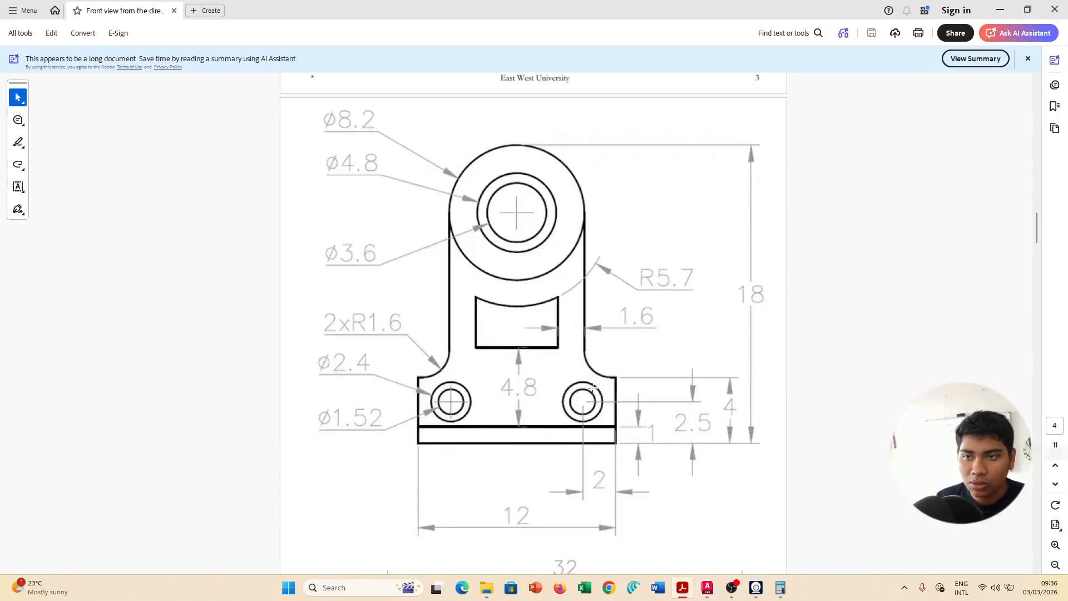
{"action": "key", "text": "alt+Tab"}
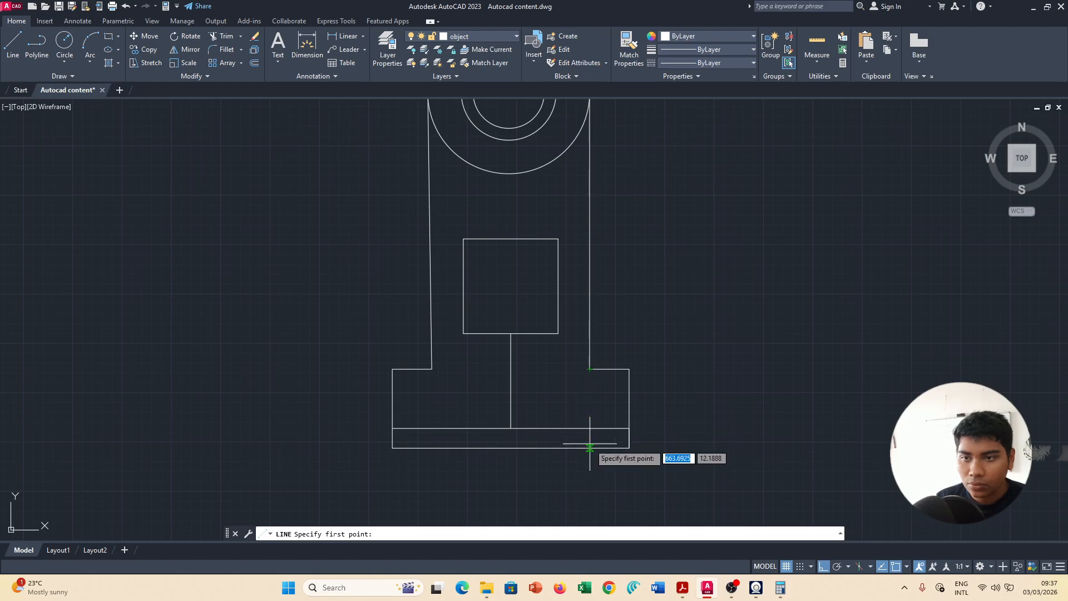
{"action": "key", "text": "alt+Tab"}
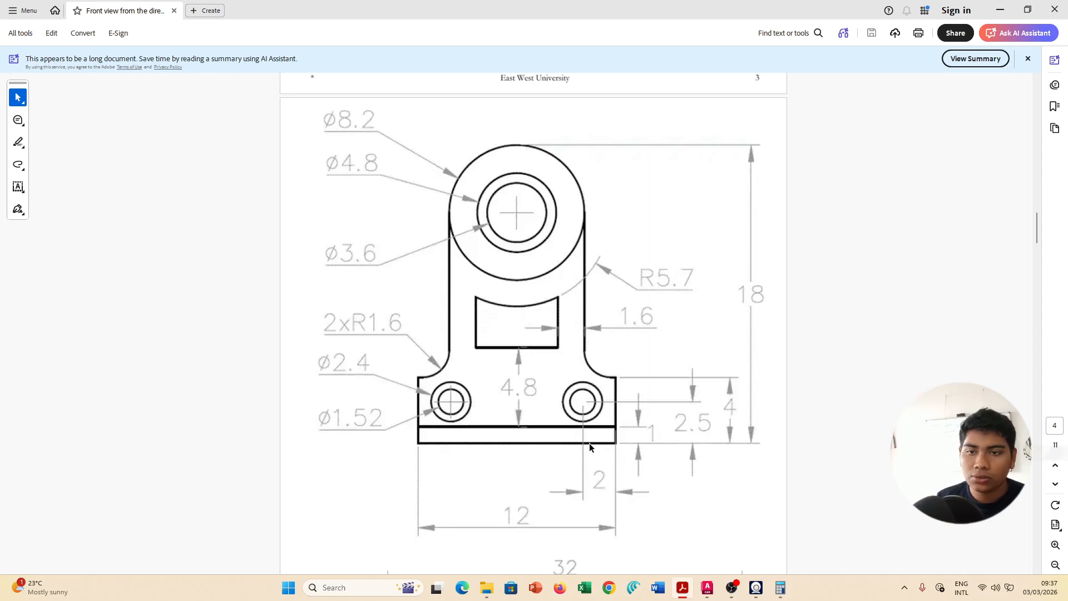
Subtract 2.5 from 4 in Calculator for the hole centres' distance below the base shoulder, close it and return to AutoCAD.
{"action": "key", "text": "alt+Tab"}
{"action": "key", "text": "alt+Tab"}
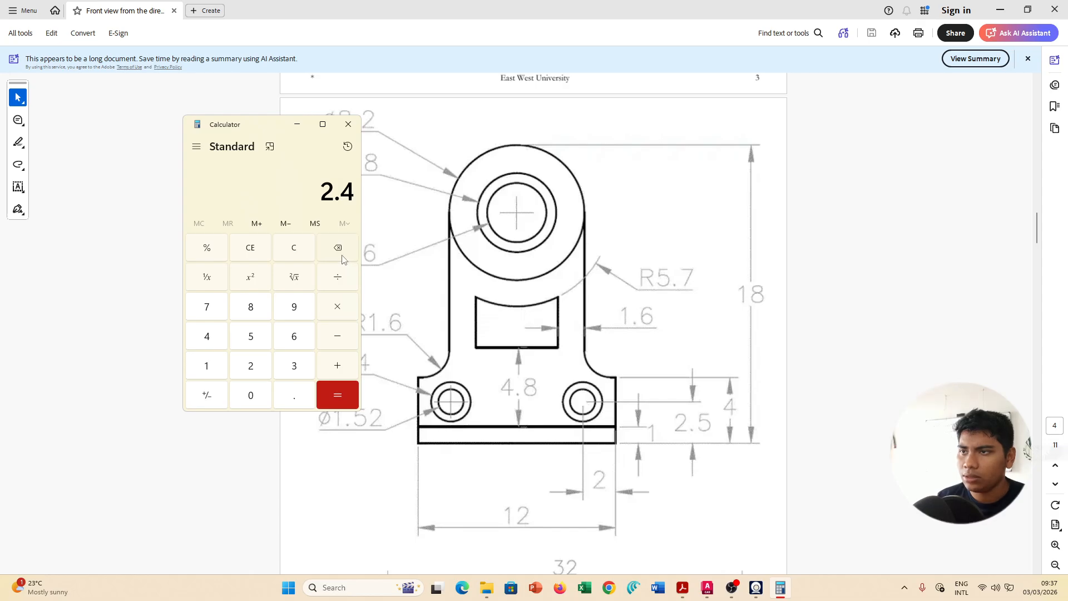
{"action": "left_click", "coordinate": [214, 339]}
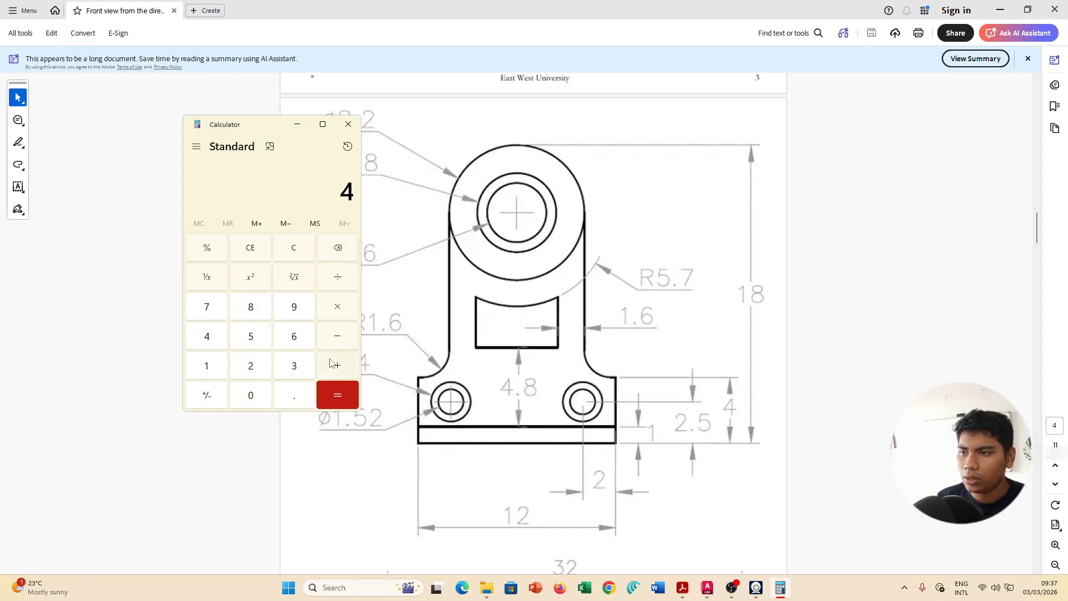
{"action": "left_click", "coordinate": [262, 366]}
{"action": "left_click", "coordinate": [284, 393]}
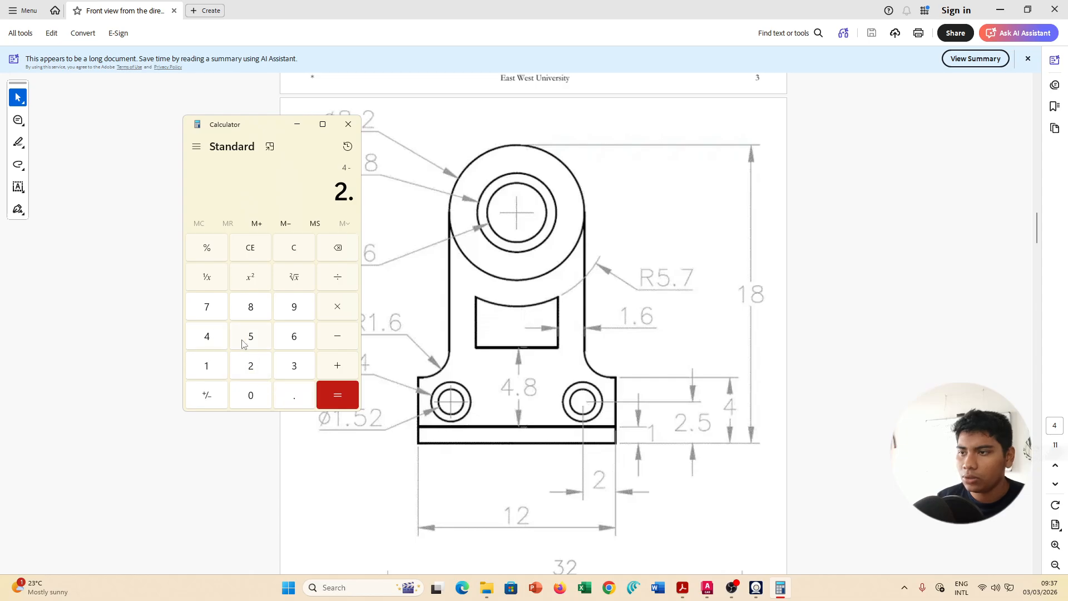
{"action": "left_click", "coordinate": [266, 345]}
{"action": "left_click", "coordinate": [337, 394]}
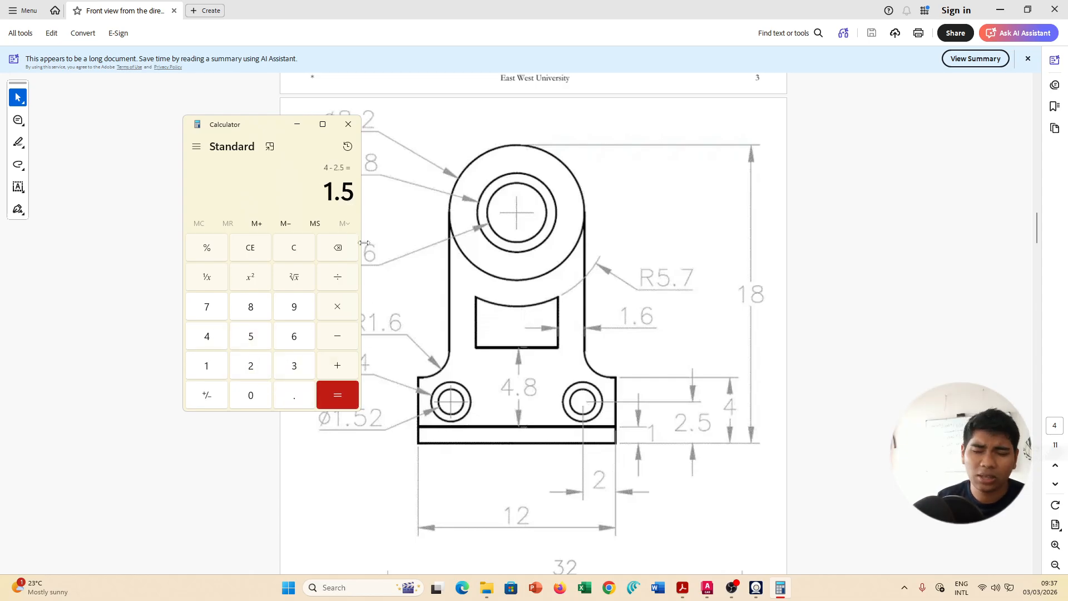
{"action": "left_click", "coordinate": [347, 126]}
{"action": "key", "text": "alt+Tab"}
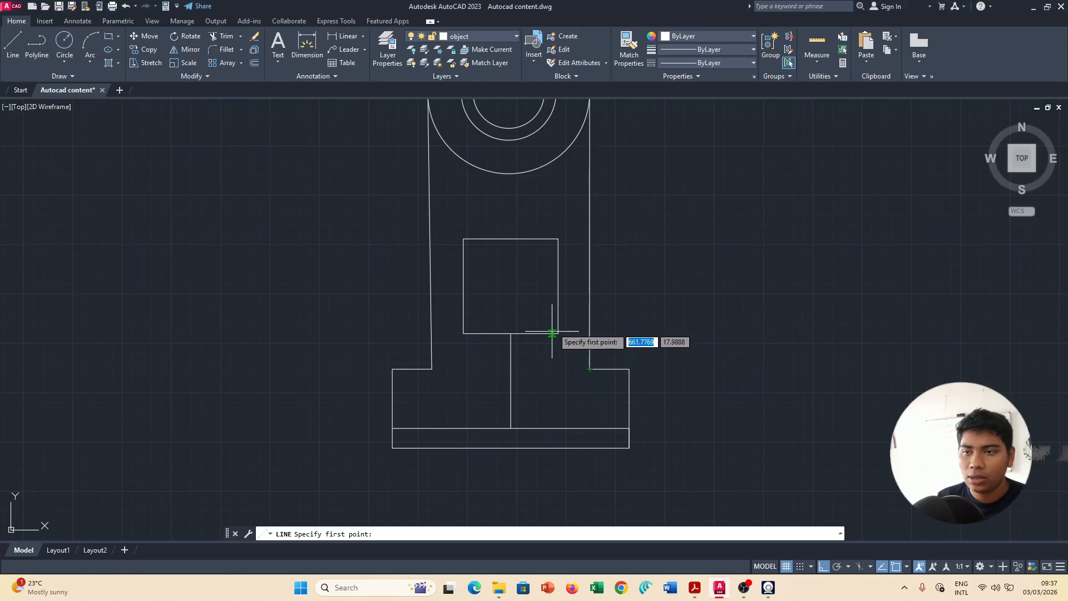
Draw 1.5-unit vertical lines downward from the inner corners of the right and left base shoulders to locate the hole centres.
{"action": "left_click", "coordinate": [590, 369]}
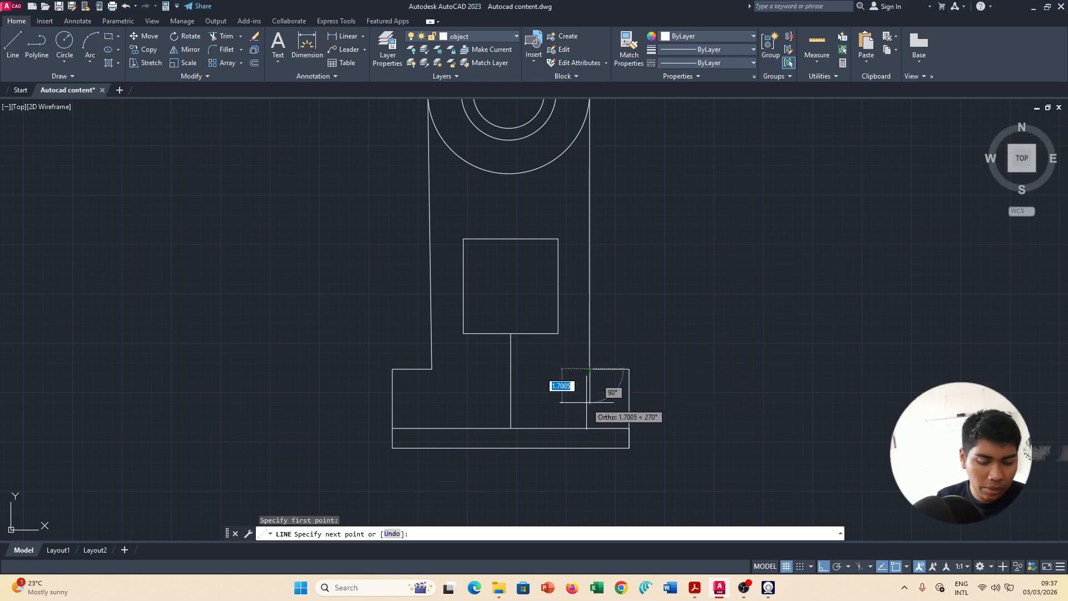
{"action": "type", "text": "1"}
{"action": "key", "text": "Return"}
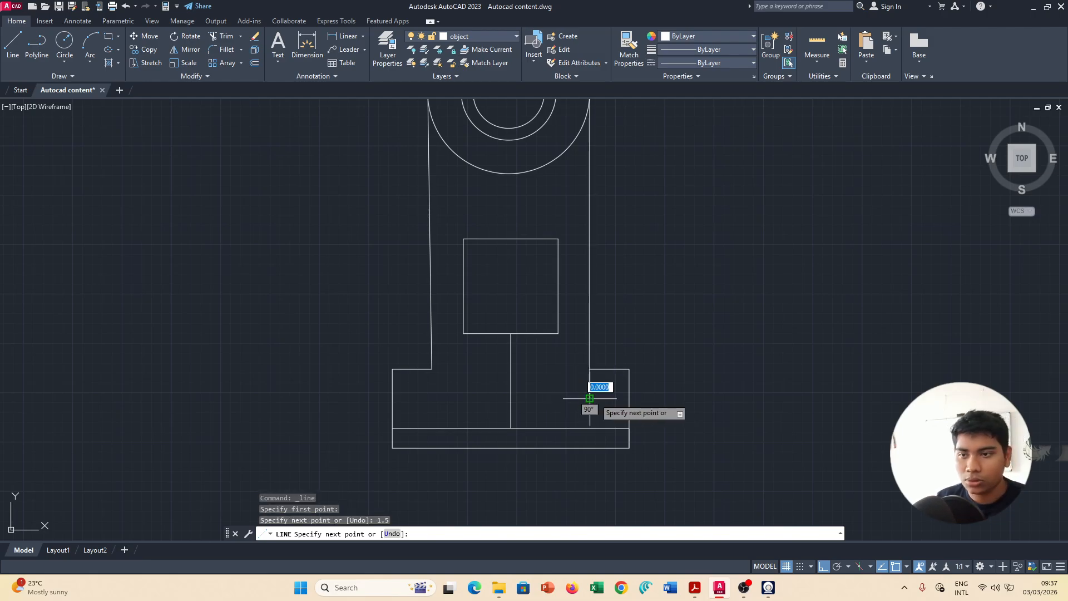
{"action": "key", "text": "Escape"}
{"action": "key", "text": "Return"}
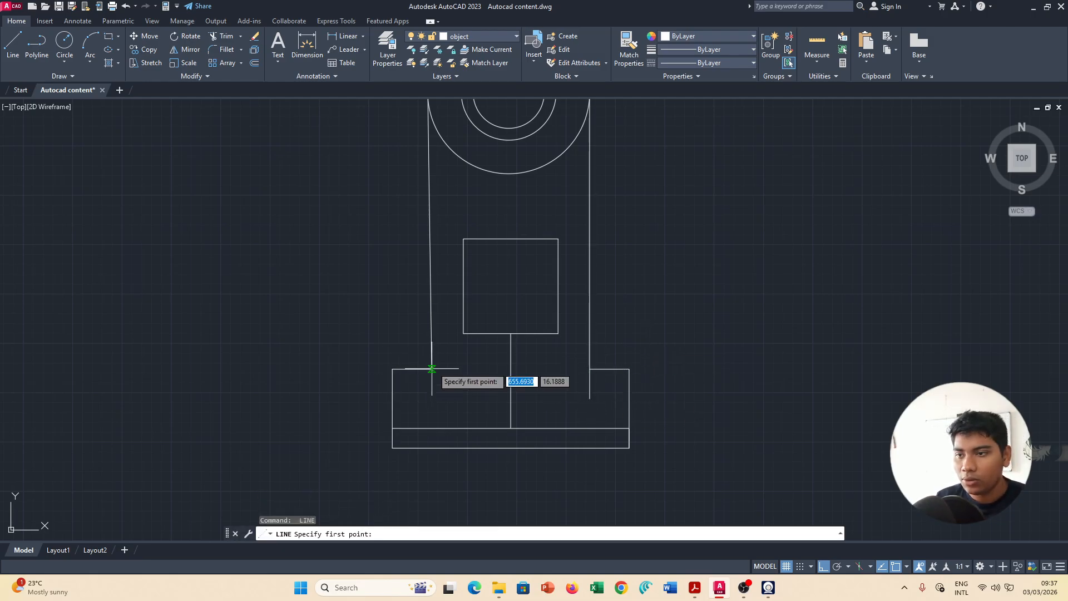
{"action": "left_click", "coordinate": [432, 368]}
{"action": "type", "text": "1."}
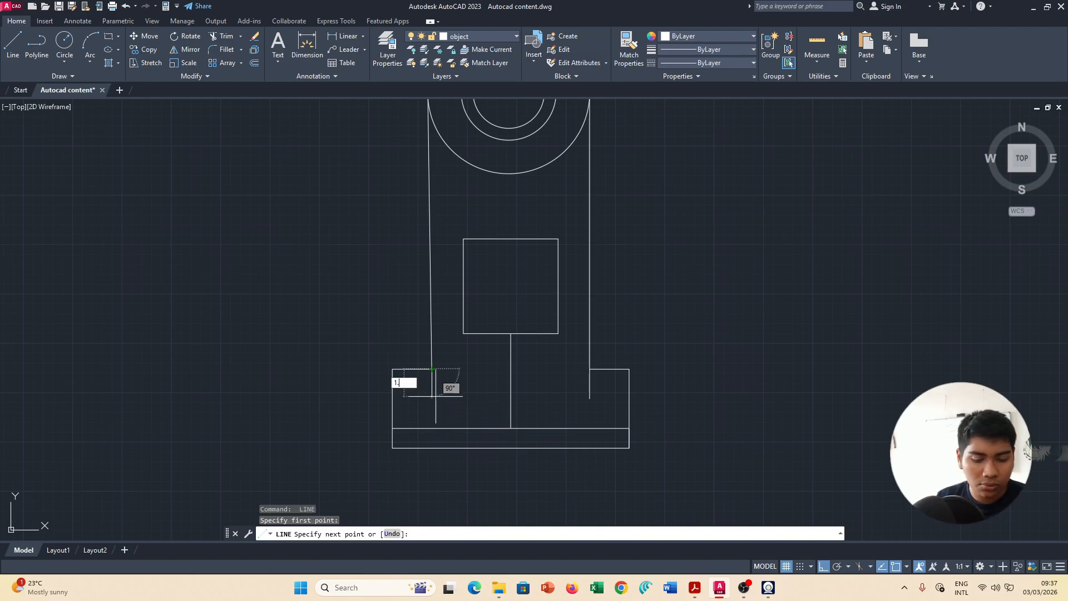
{"action": "type", "text": "5"}
{"action": "key", "text": "Return"}
Check the base hole sizes in the PDF and draw a 2.4-diameter circle centred on the lower end of the left 1.5-unit line.
{"action": "key", "text": "alt+Tab"}
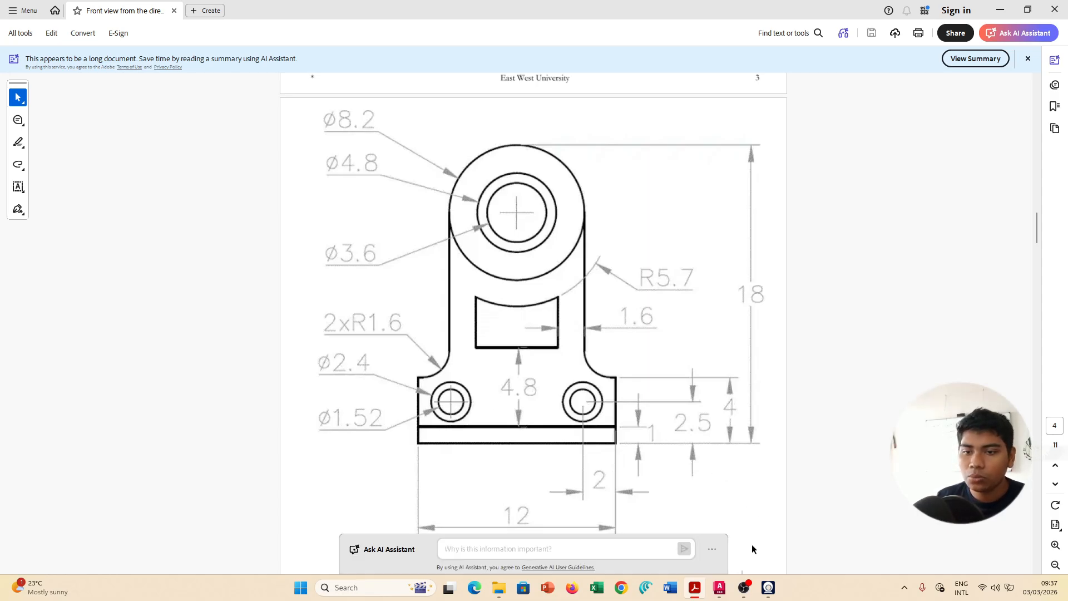
{"action": "left_click", "coordinate": [720, 587]}
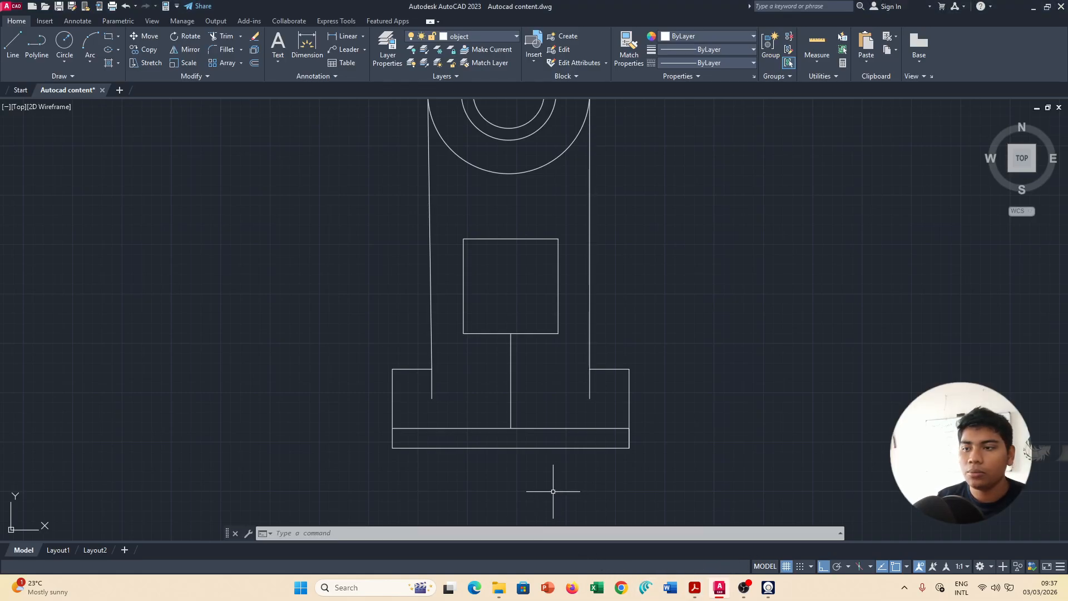
{"action": "left_click", "coordinate": [65, 41]}
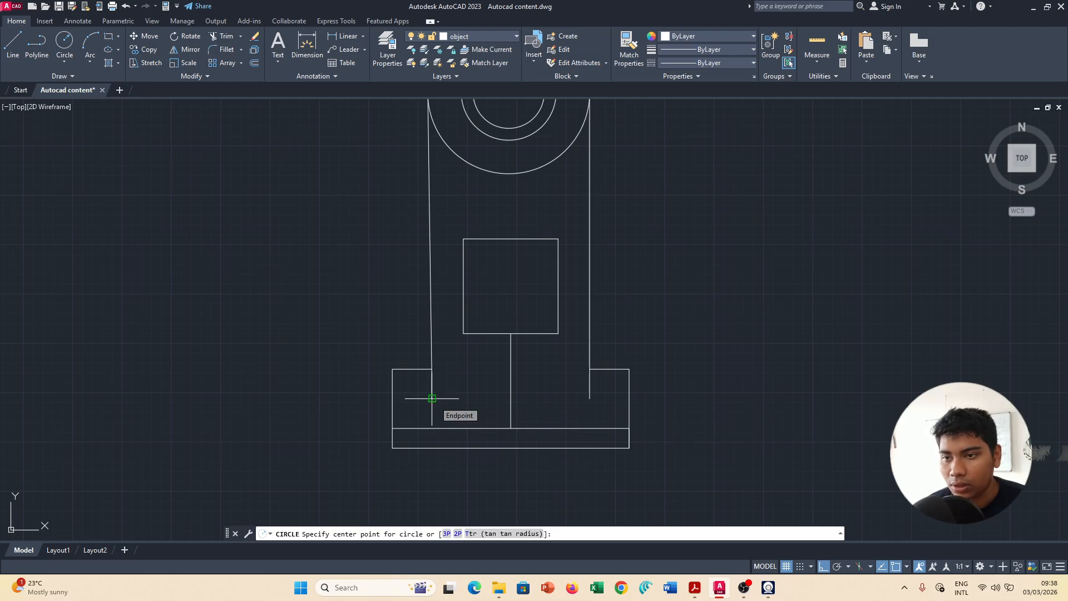
{"action": "key", "text": "Tab"}
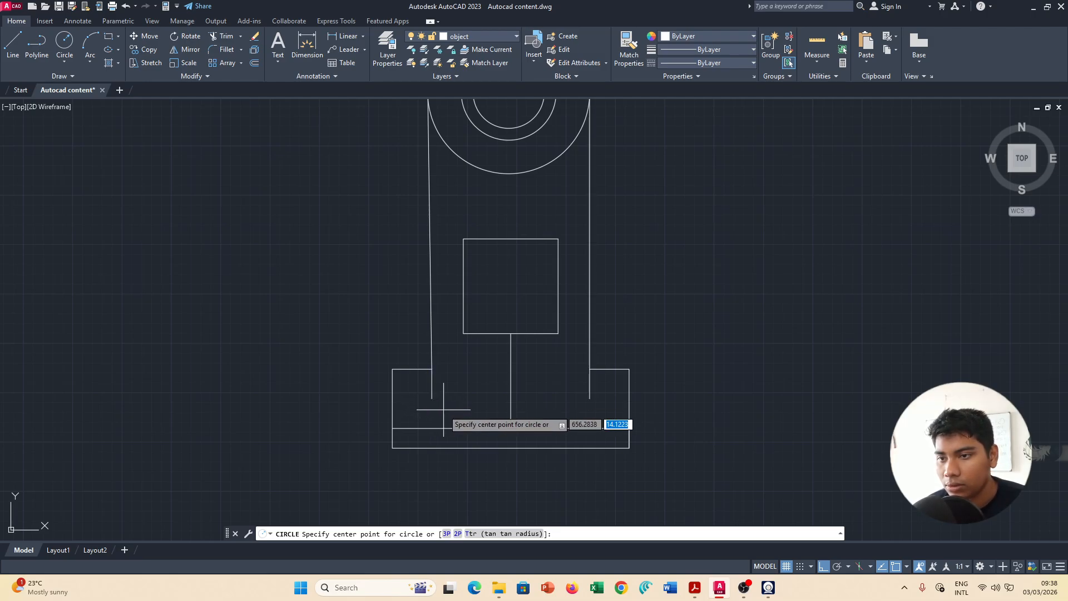
{"action": "key", "text": "Tab"}
{"action": "key", "text": "Tab"}
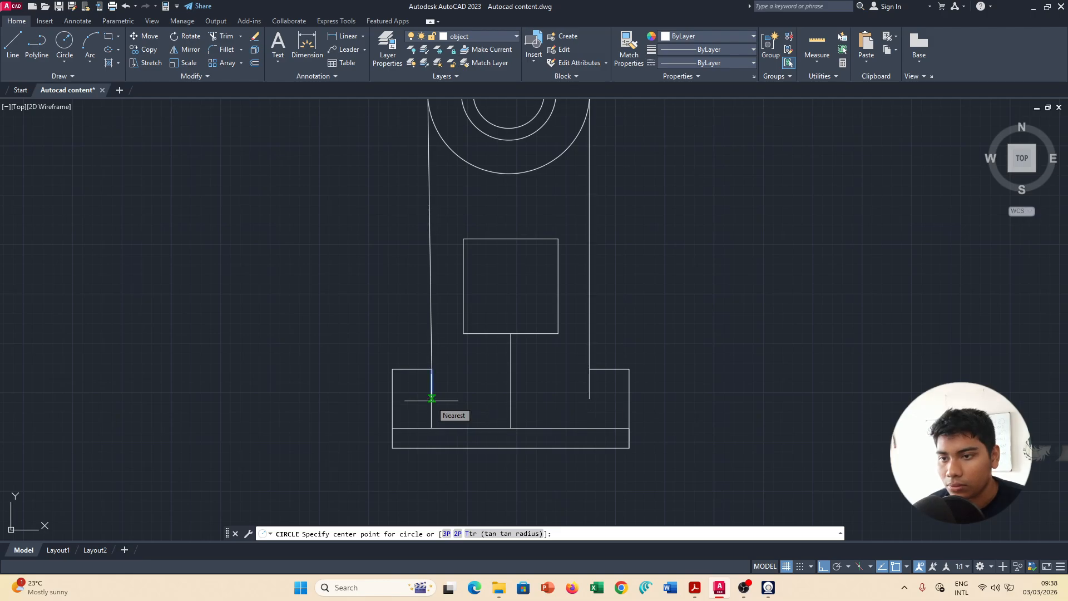
{"action": "key", "text": "Tab"}
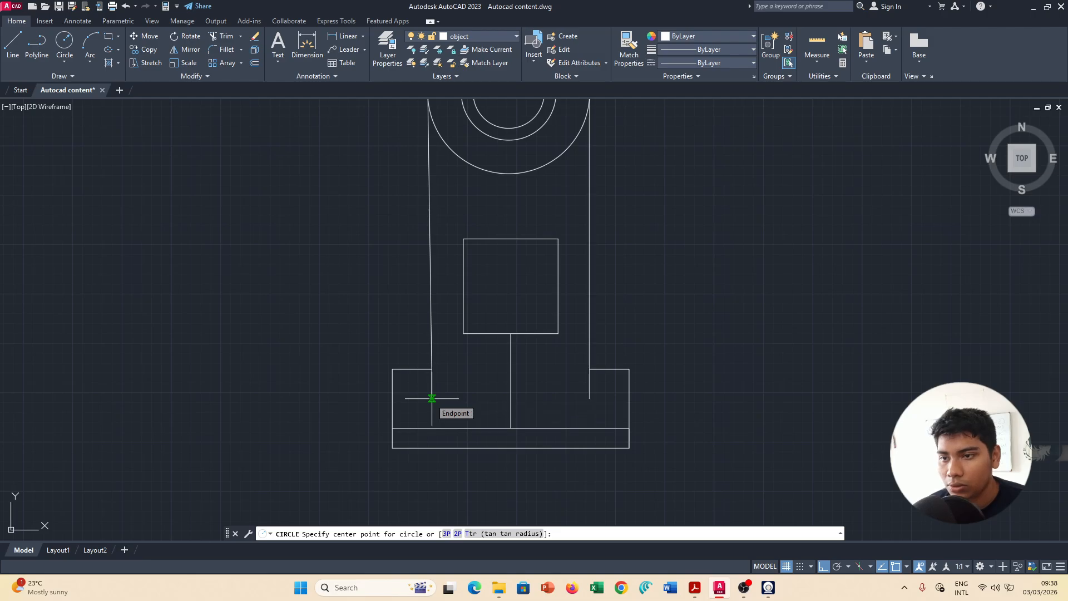
{"action": "left_click", "coordinate": [431, 398]}
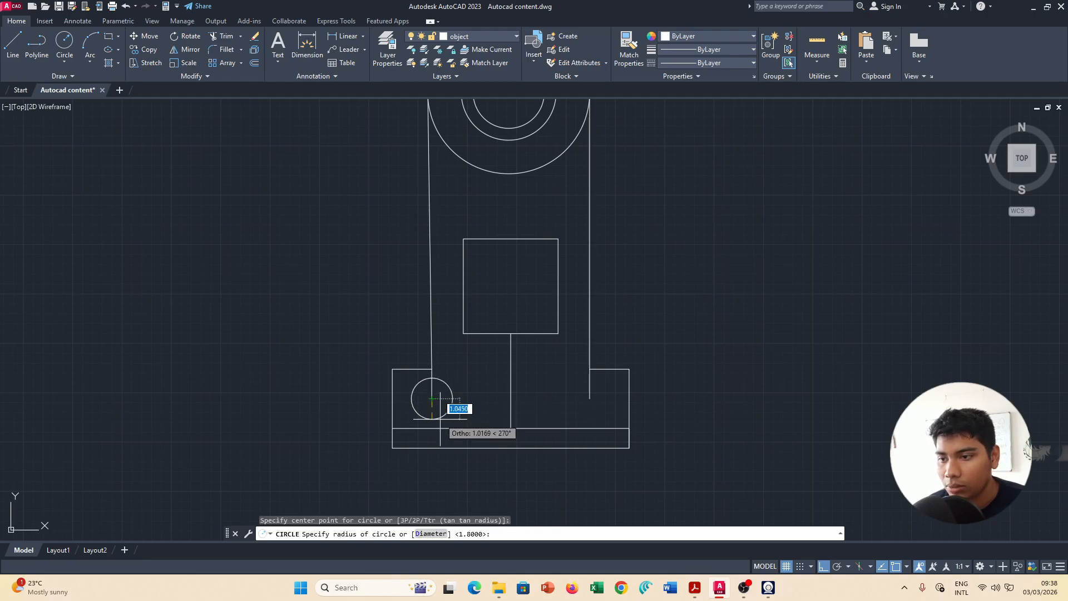
{"action": "left_click", "coordinate": [437, 534]}
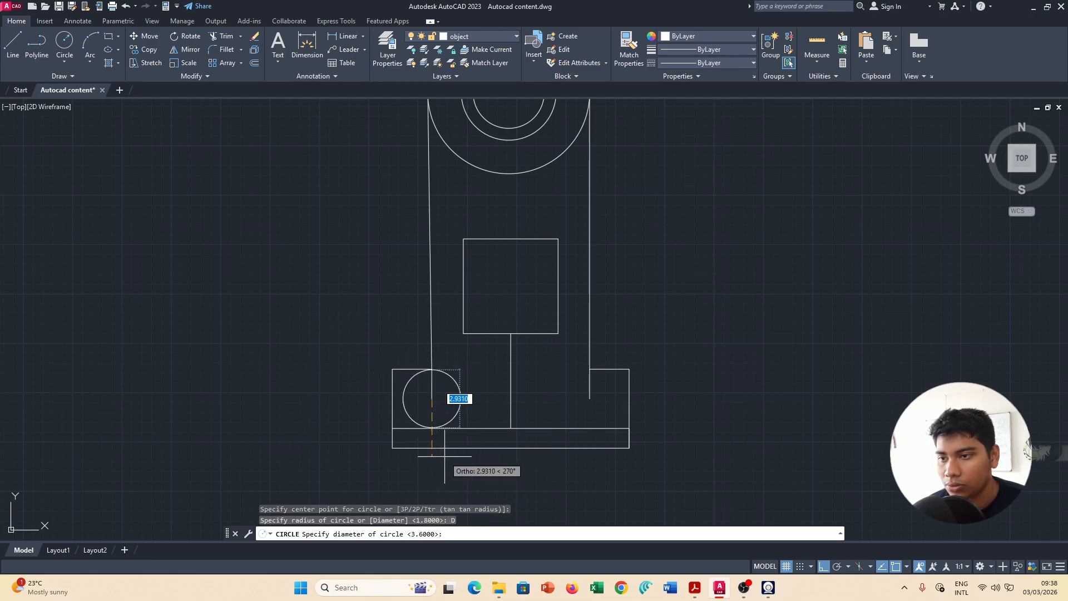
{"action": "key", "text": "alt+Tab"}
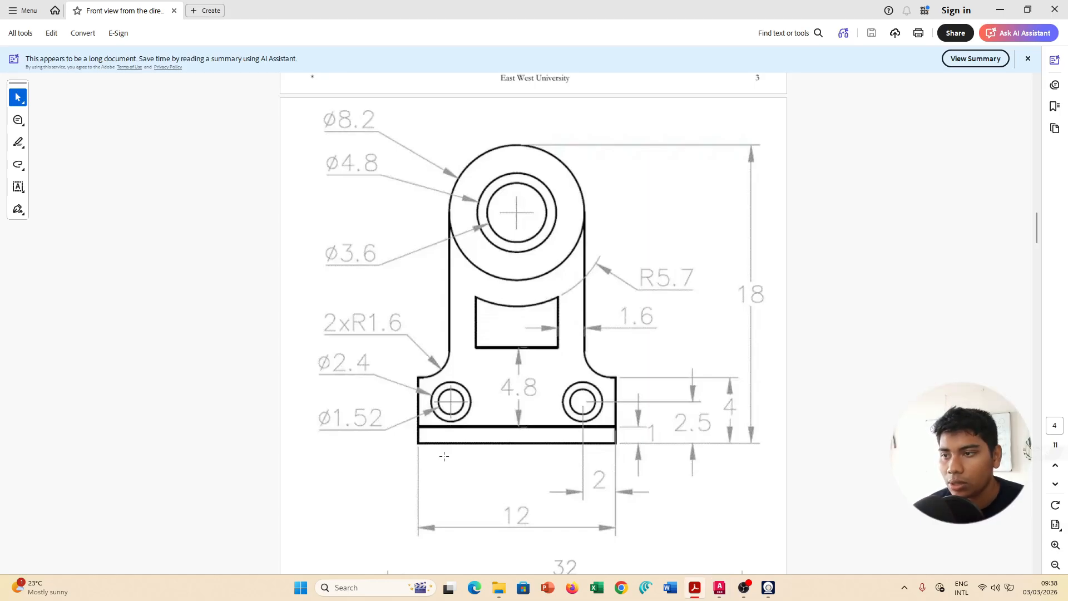
{"action": "key", "text": "alt+Tab"}
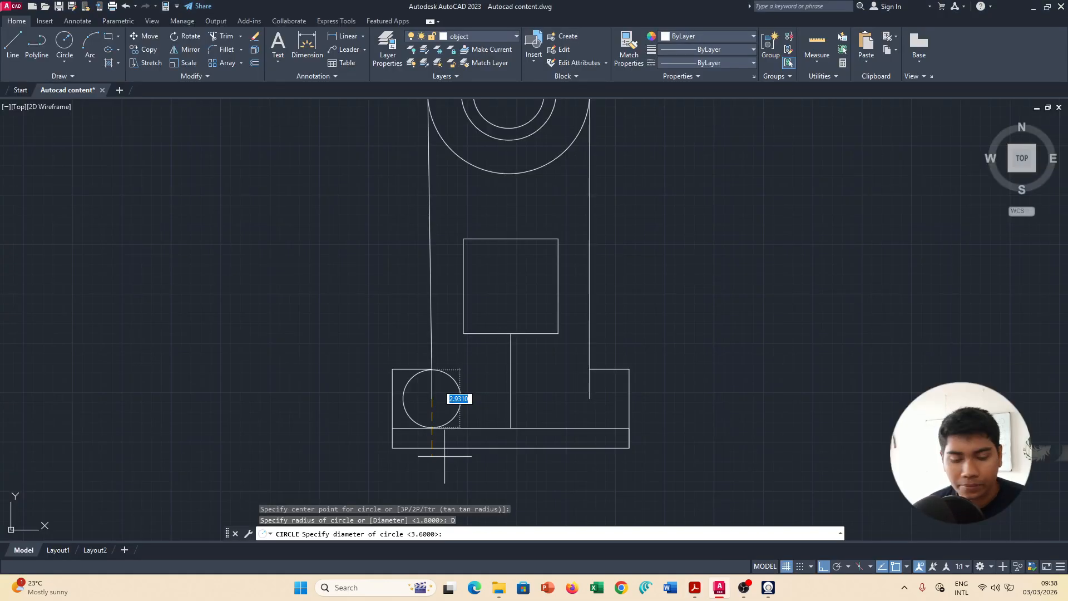
{"action": "type", "text": "2.4"}
{"action": "key", "text": "Return"}
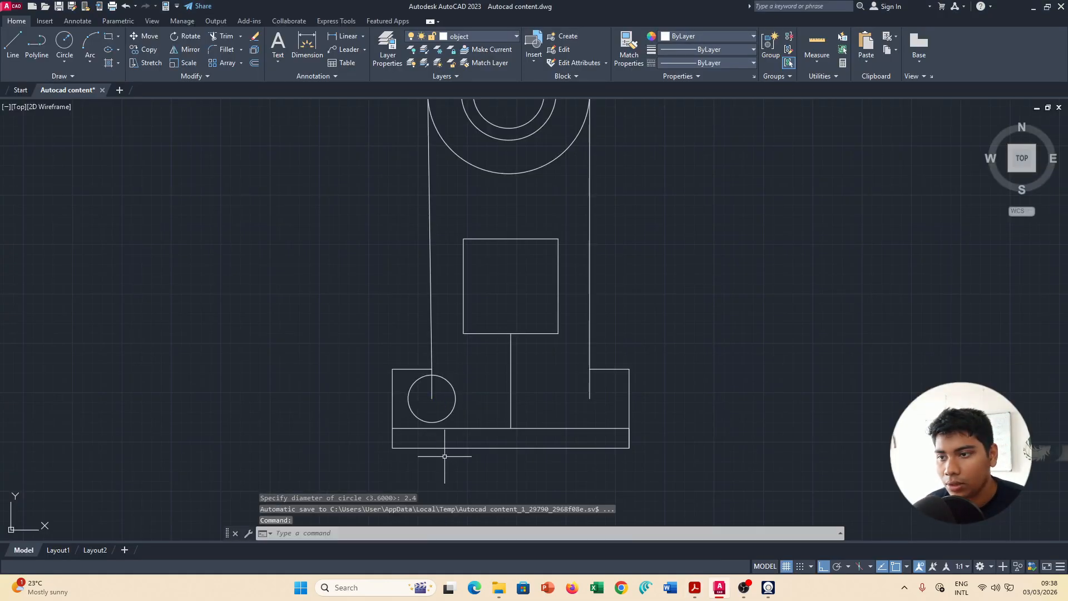
Draw a concentric 1.52-diameter circle inside the left base hole's outer circle, checking the value in the PDF.
{"action": "key", "text": "alt+Tab"}
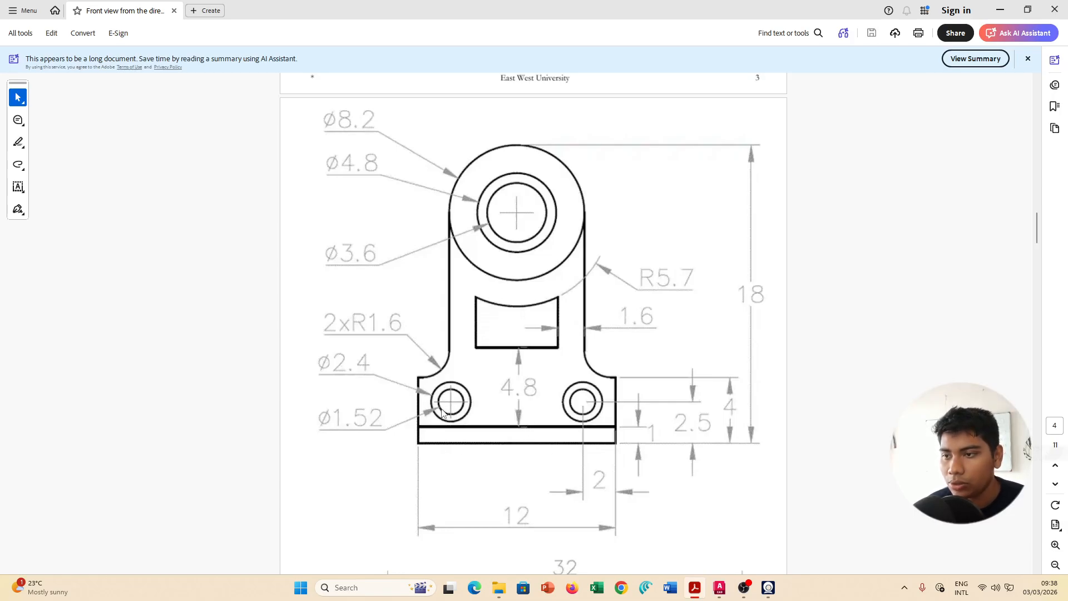
{"action": "key", "text": "alt+Tab"}
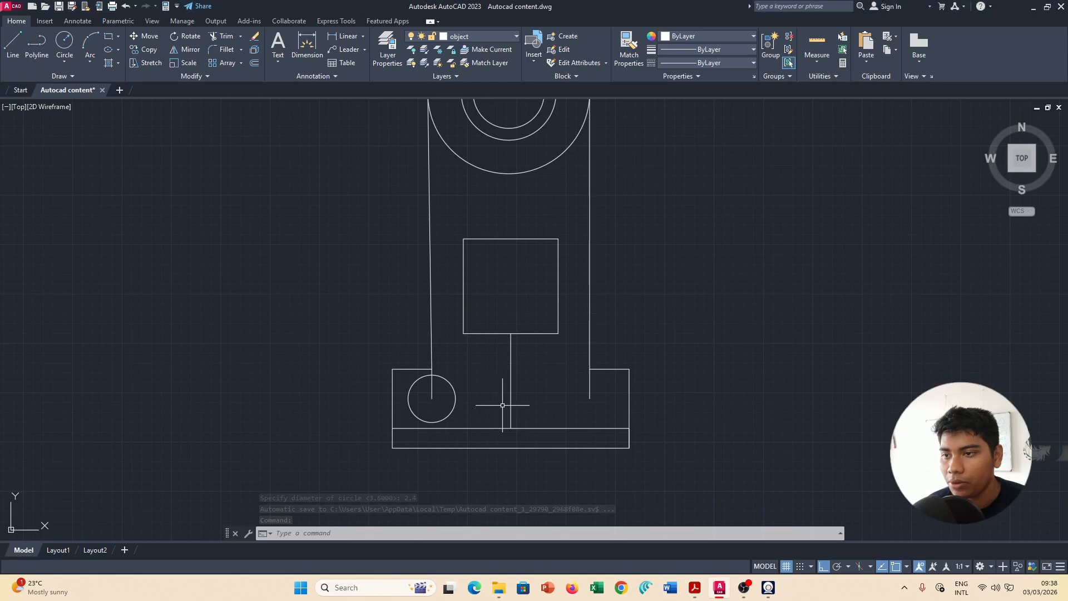
{"action": "left_click", "coordinate": [65, 43]}
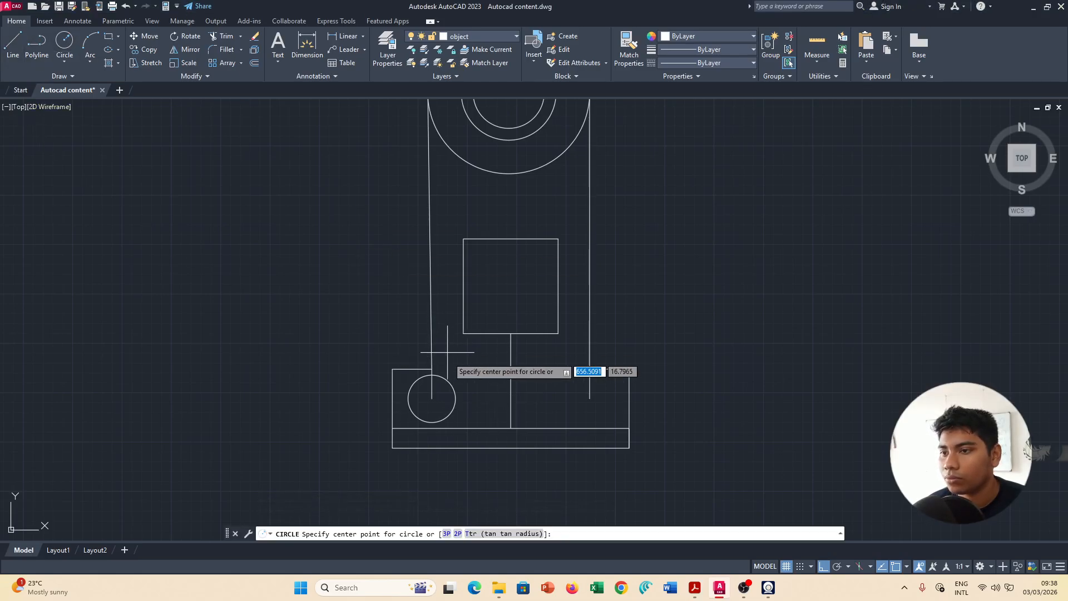
{"action": "left_click", "coordinate": [432, 398]}
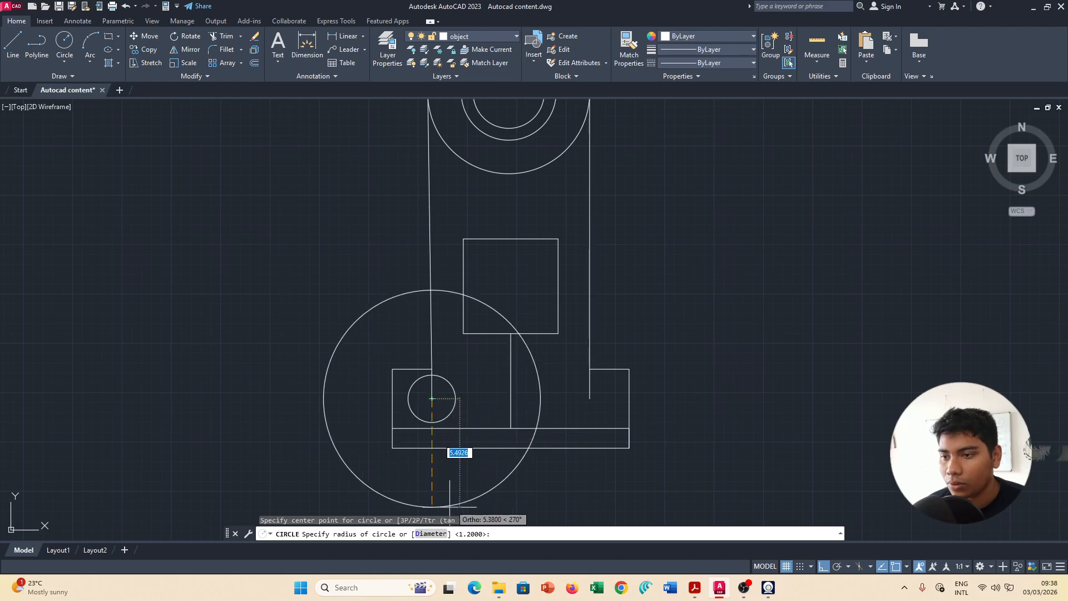
{"action": "type", "text": "D"}
{"action": "key", "text": "Return"}
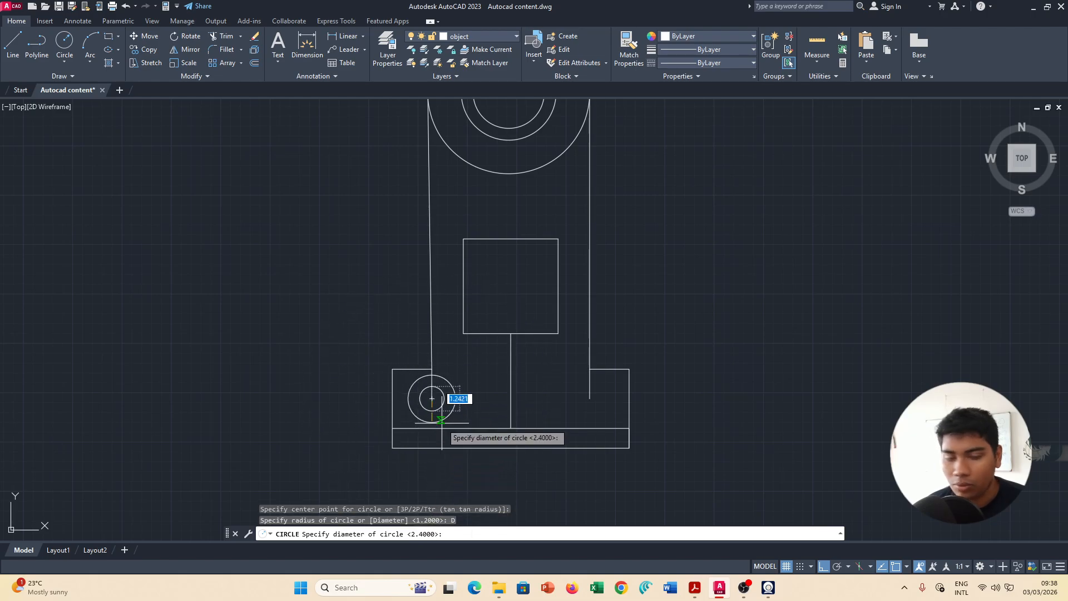
{"action": "type", "text": "1.5"}
{"action": "key", "text": "alt+Tab"}
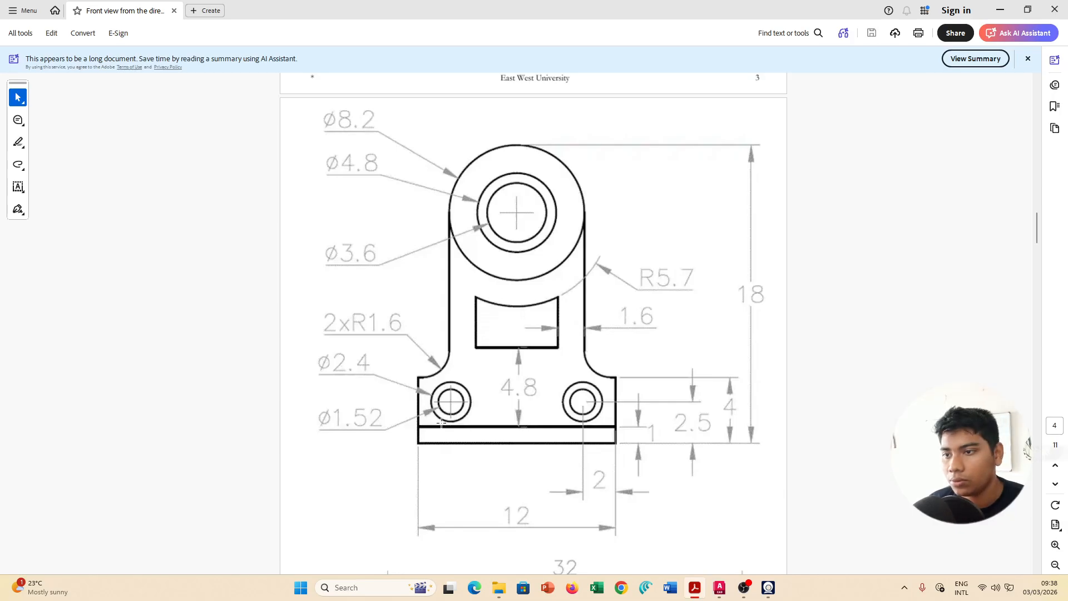
{"action": "key", "text": "alt+Tab"}
{"action": "type", "text": "2"}
{"action": "key", "text": "Return"}
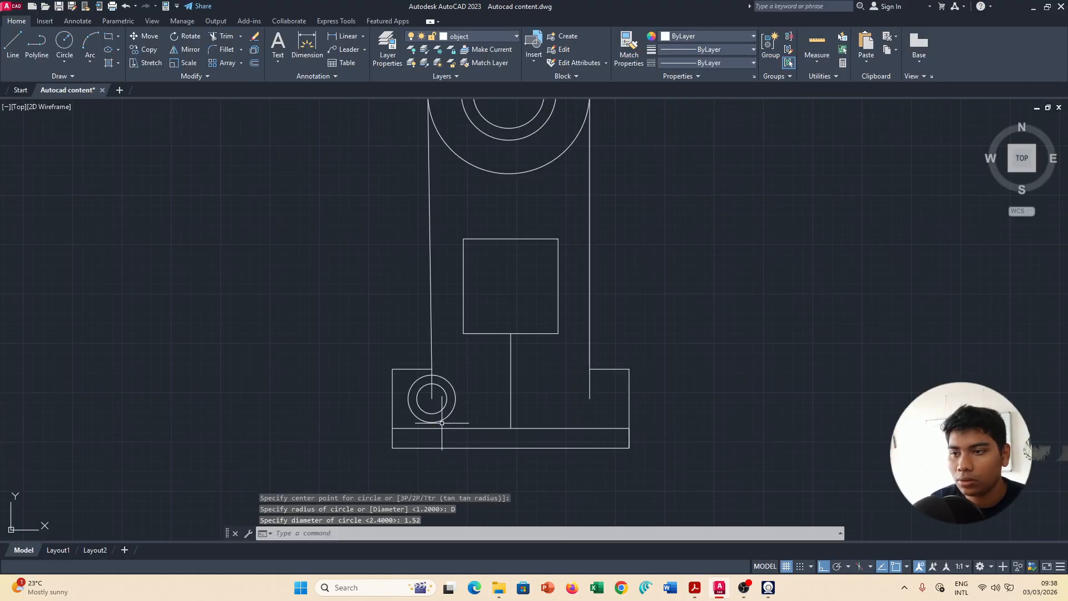
Check the left hole's inner circle against the PDF with a diameter dimension preview, and cancel the dimension without placing it.
{"action": "scroll", "coordinate": [474, 401], "scroll_direction": "up", "scroll_amount": 4}
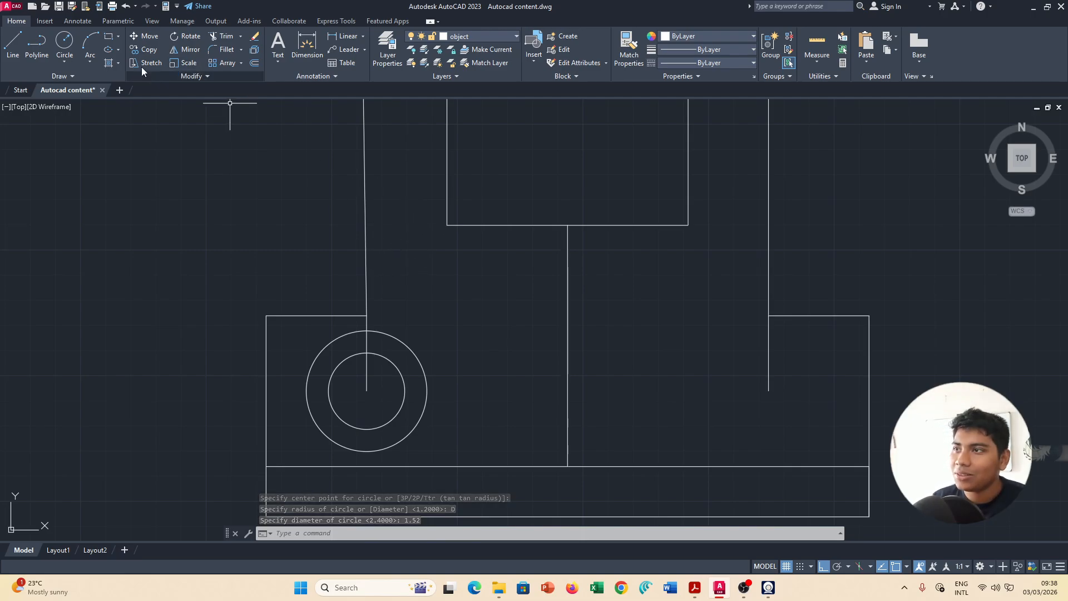
{"action": "left_click", "coordinate": [79, 23]}
{"action": "left_click", "coordinate": [255, 76]}
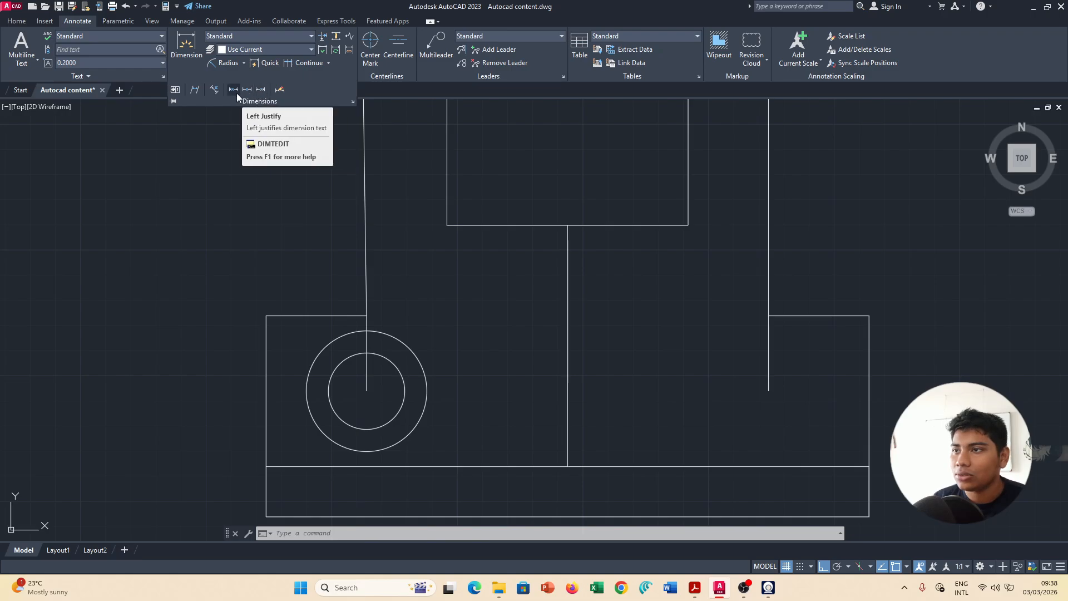
{"action": "left_click", "coordinate": [243, 62]}
{"action": "left_click", "coordinate": [246, 197]}
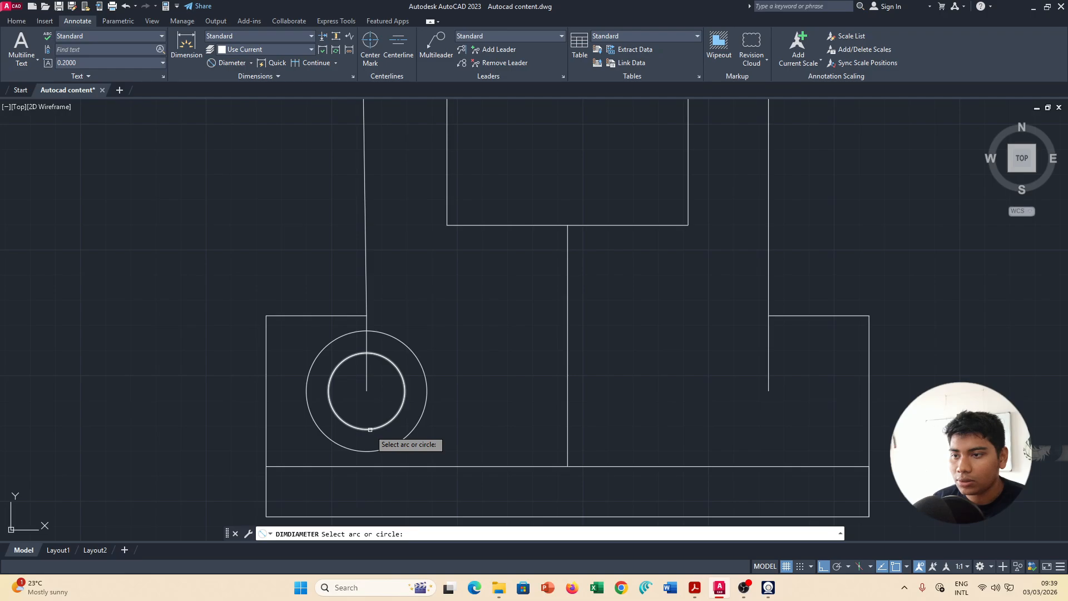
{"action": "left_click", "coordinate": [370, 429]}
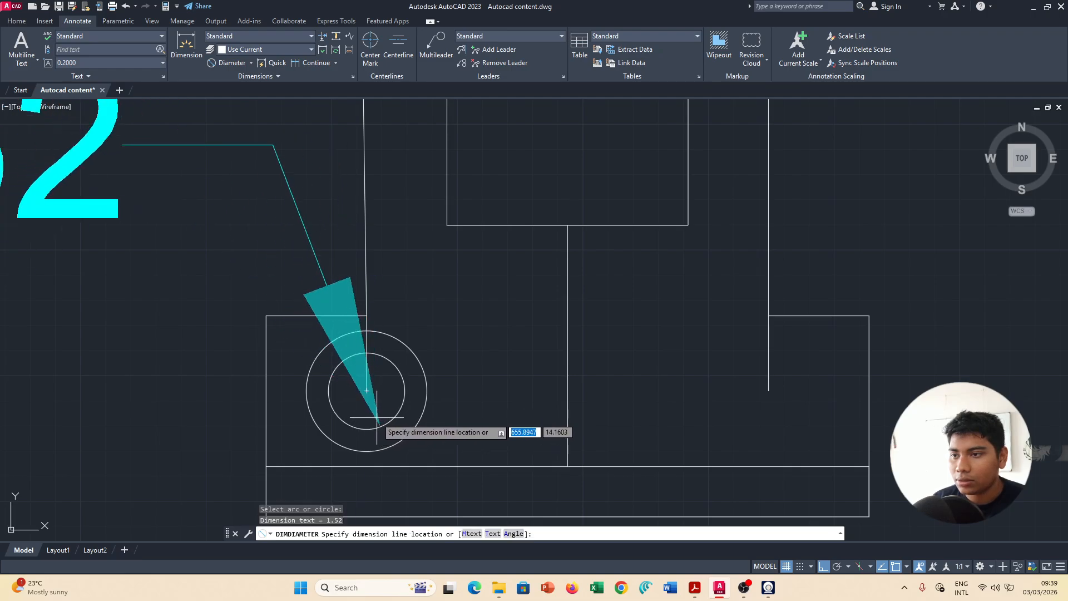
{"action": "scroll", "coordinate": [376, 417], "scroll_direction": "down", "scroll_amount": 8}
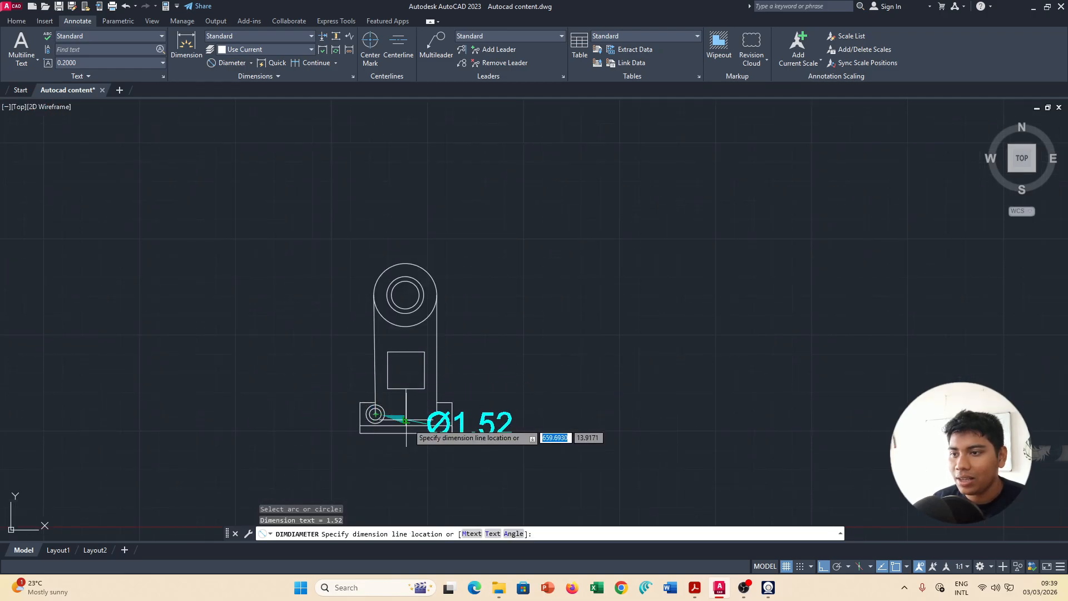
{"action": "key", "text": "alt+Tab"}
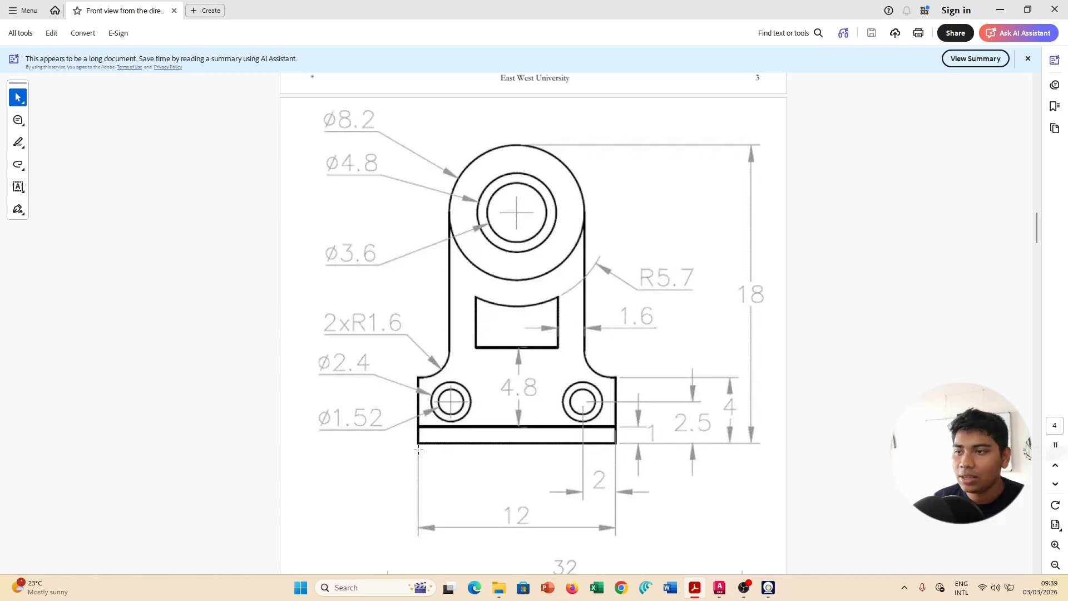
{"action": "key", "text": "alt+Tab"}
{"action": "key", "text": "Escape"}
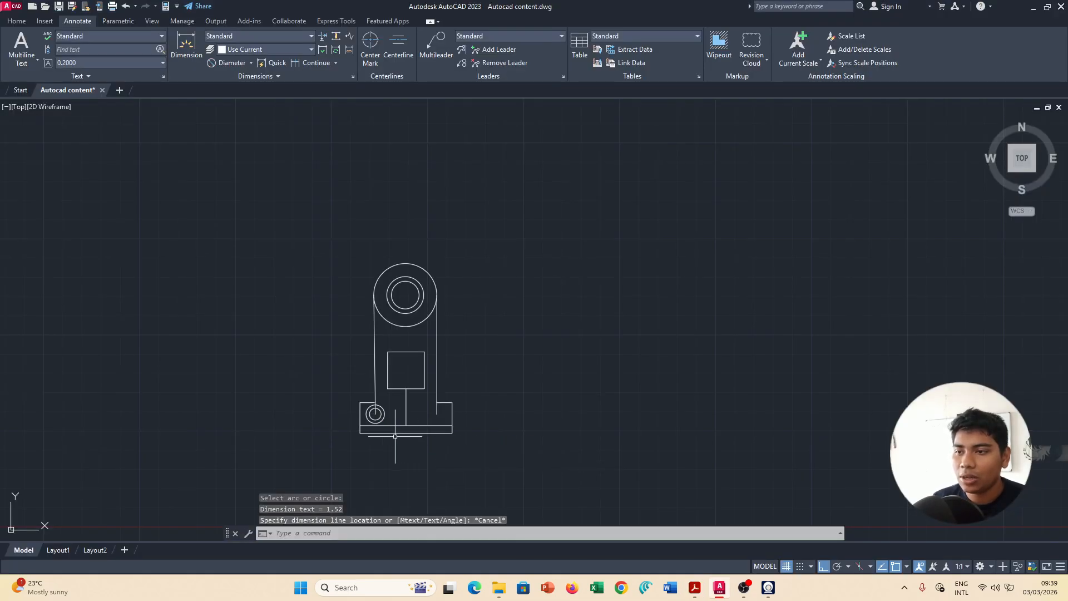
Draw a 2.4-diameter circle centred on the lower end of the right 1.5-unit line, after checking the PDF.
{"action": "scroll", "coordinate": [390, 438], "scroll_direction": "up", "scroll_amount": 6}
{"action": "scroll", "coordinate": [390, 438], "scroll_direction": "up", "scroll_amount": 2}
{"action": "middle_click_drag", "start_coordinate": [382, 377], "coordinate": [333, 410]}
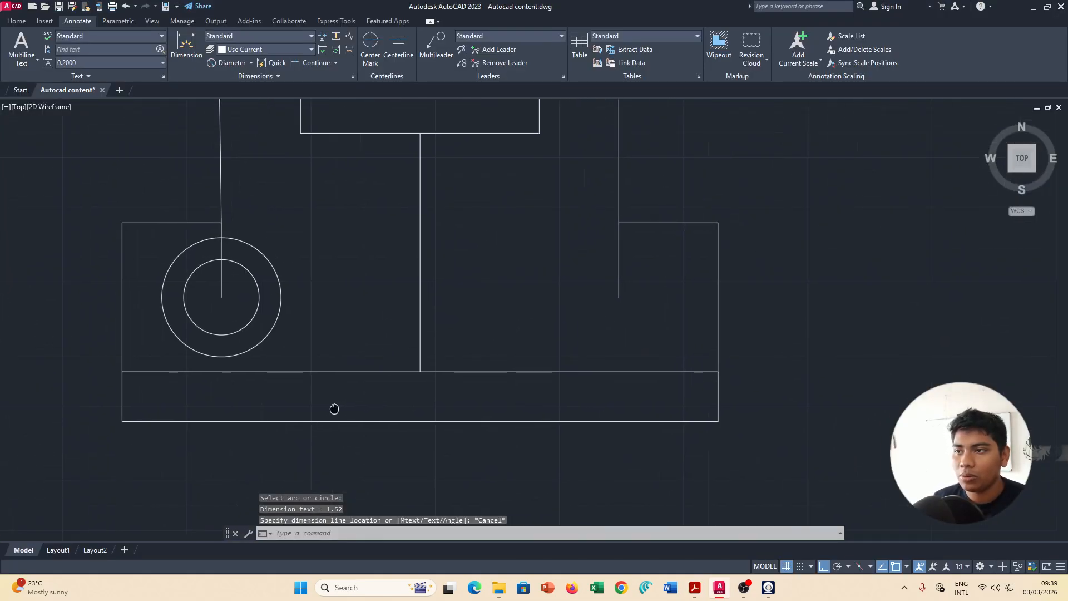
{"action": "left_click", "coordinate": [189, 50]}
{"action": "left_click", "coordinate": [46, 21]}
{"action": "left_click", "coordinate": [17, 21]}
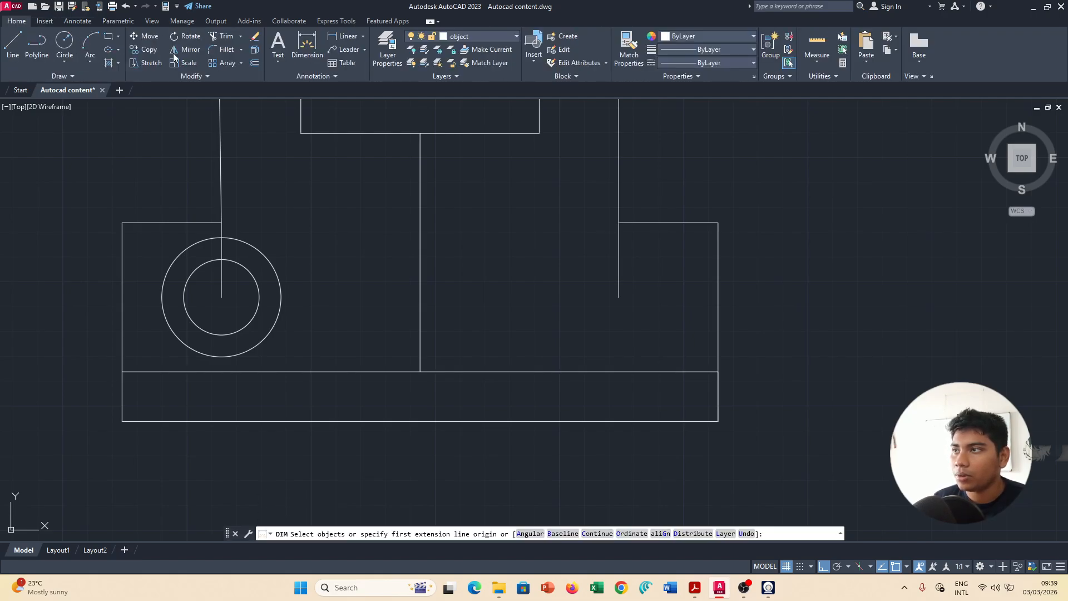
{"action": "left_click", "coordinate": [63, 45]}
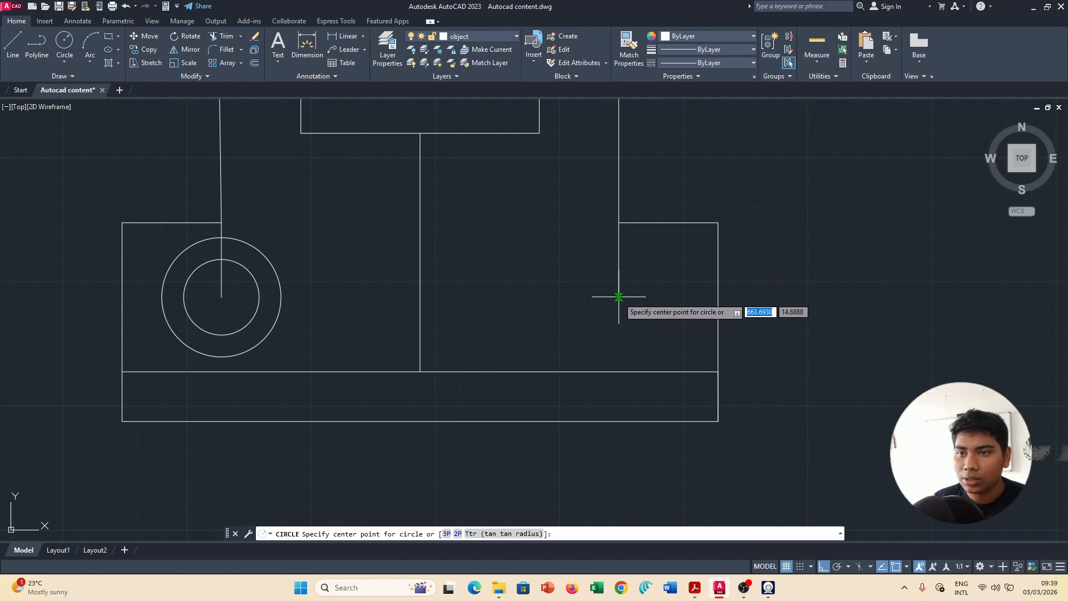
{"action": "key", "text": "alt+Tab"}
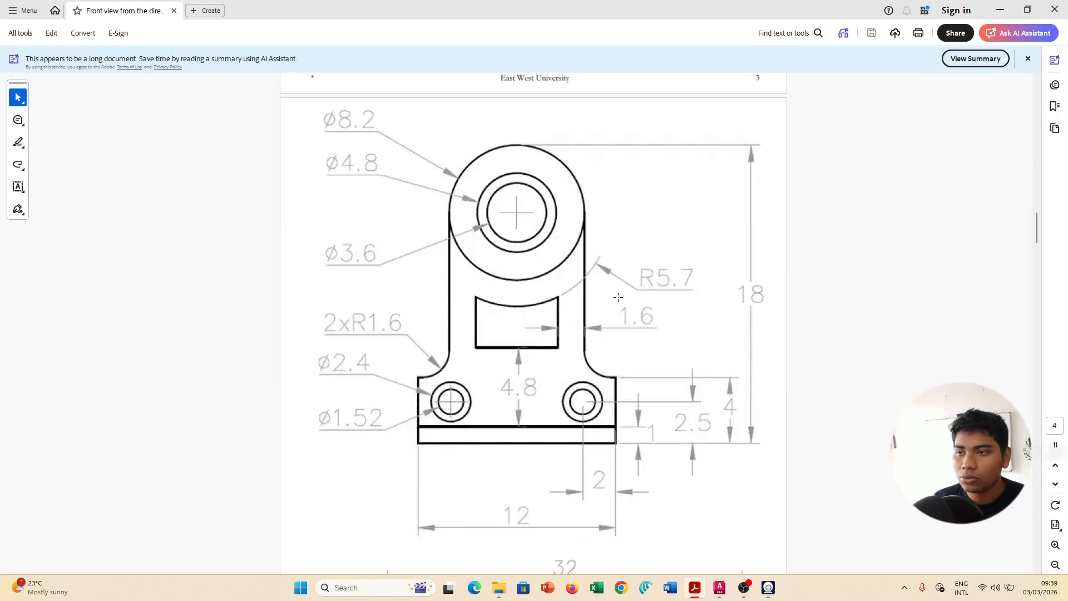
{"action": "key", "text": "alt+Tab"}
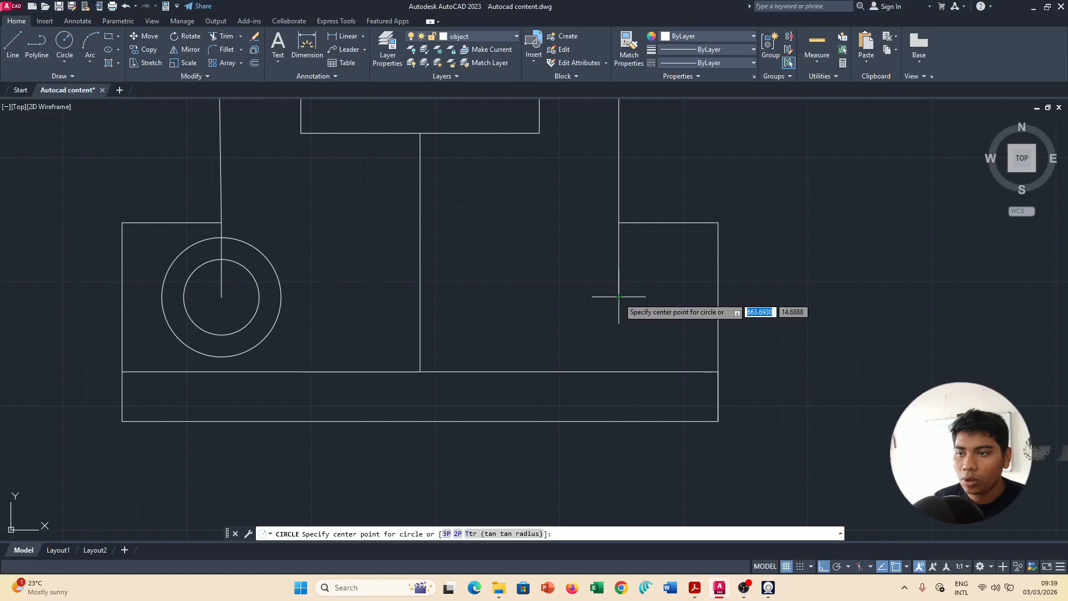
{"action": "left_click", "coordinate": [618, 296]}
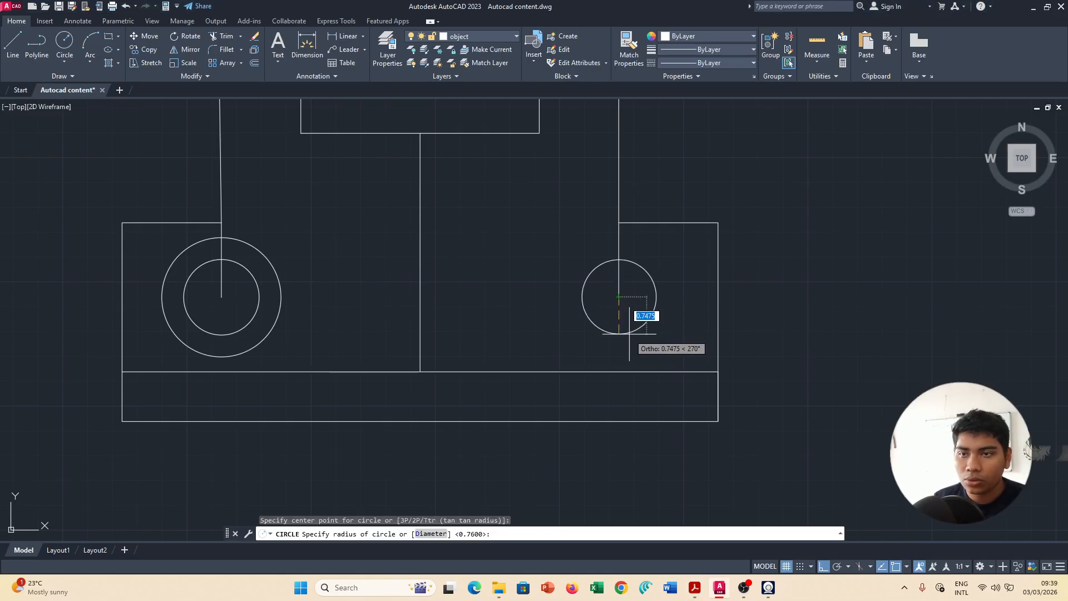
{"action": "left_click", "coordinate": [432, 533]}
{"action": "type", "text": "2.4"}
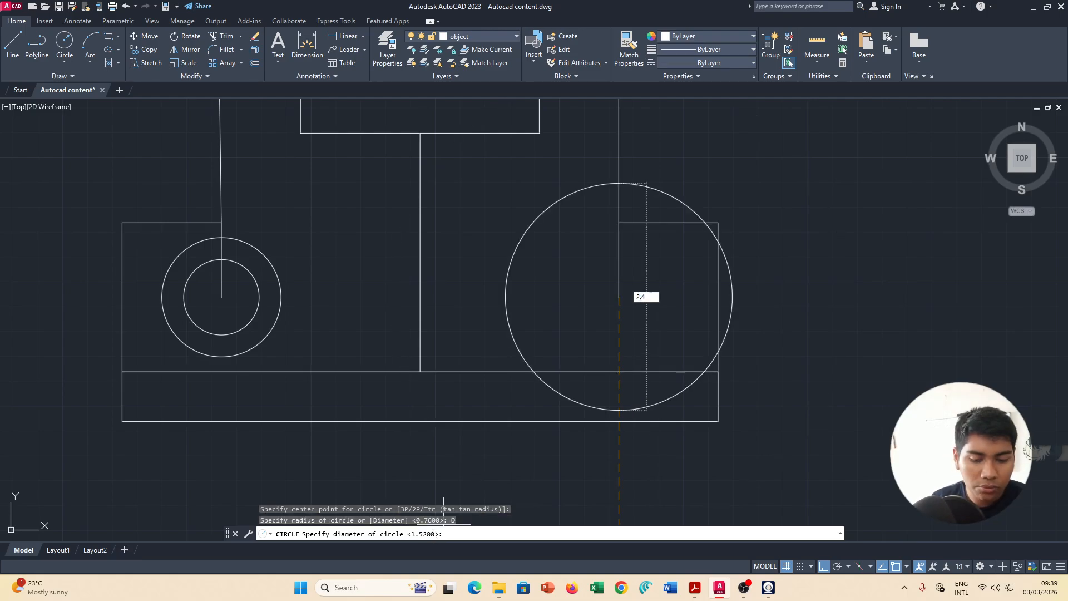
{"action": "key", "text": "Return"}
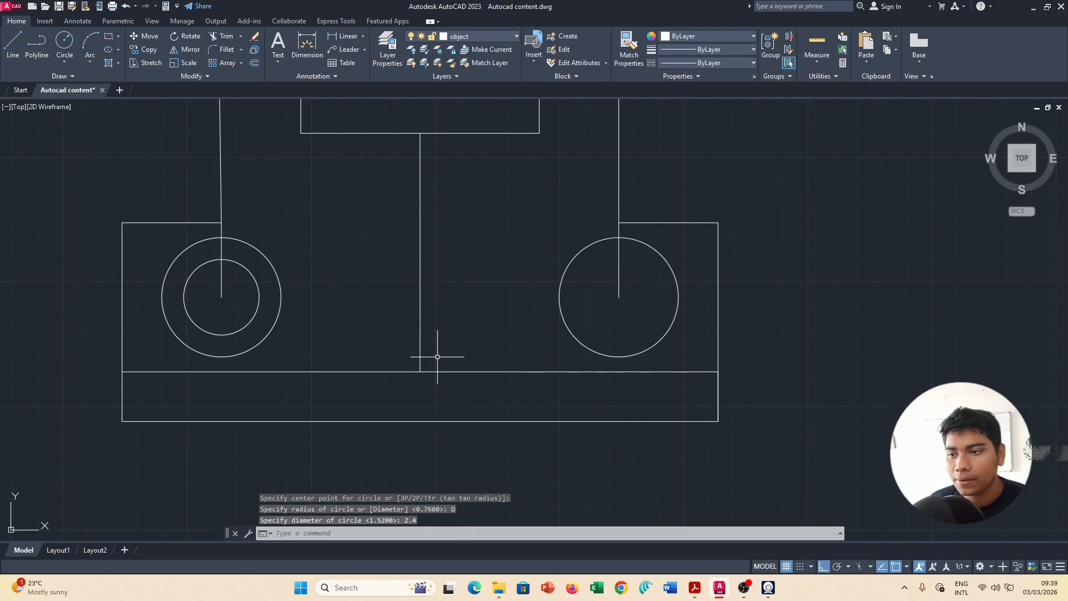
Draw a concentric 1.52-diameter circle inside the right base hole's outer circle.
{"action": "key", "text": "Return"}
{"action": "left_click", "coordinate": [619, 297]}
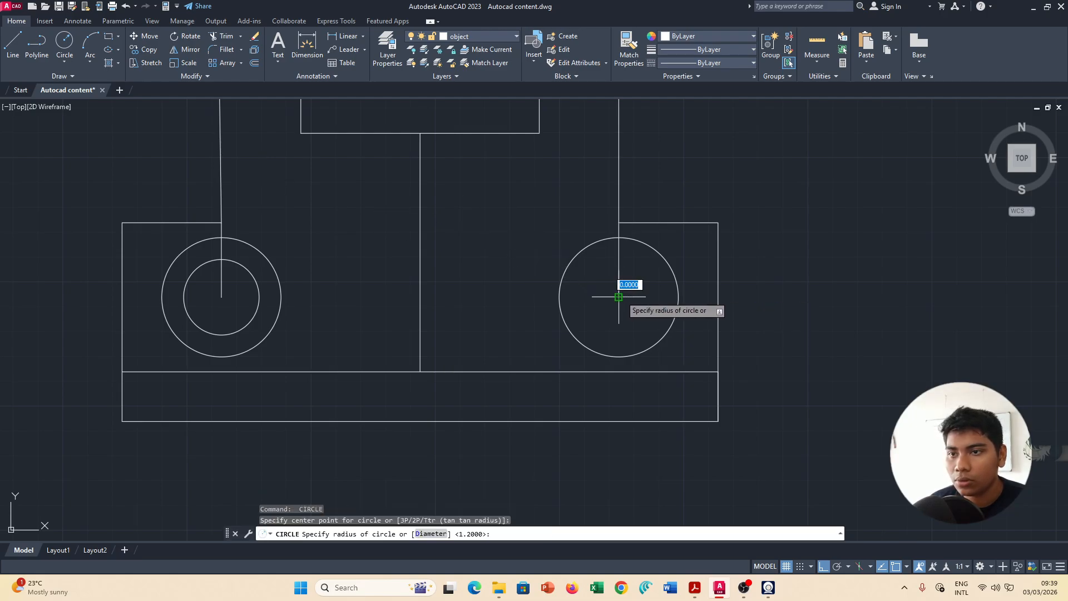
{"action": "left_click", "coordinate": [431, 534]}
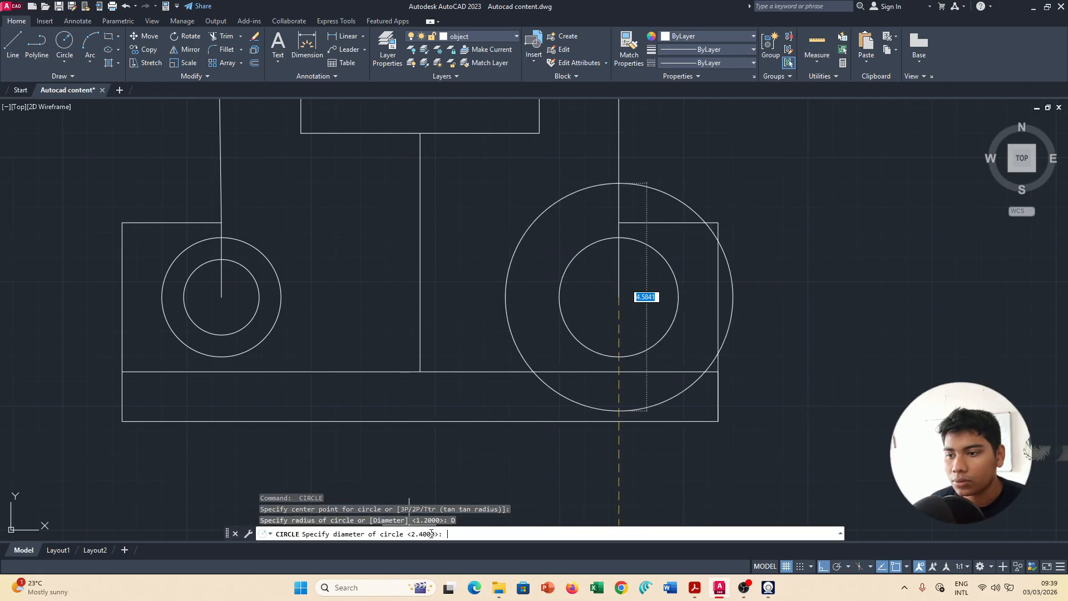
{"action": "type", "text": "1"}
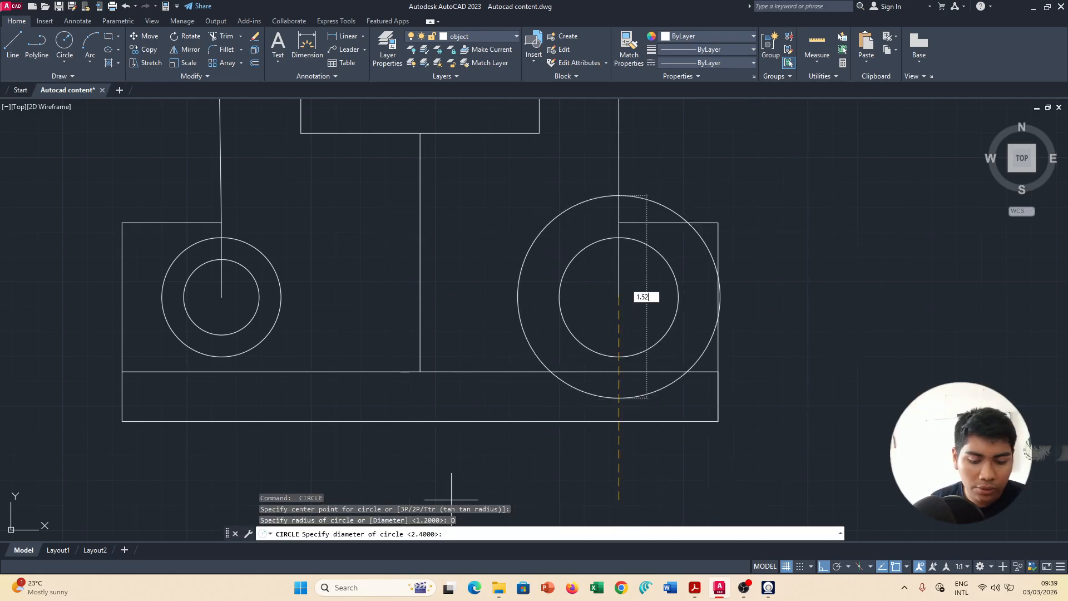
{"action": "type", "text": ".52"}
{"action": "key", "text": "Return"}
Compare the whole bracket drawing with the dimensioned PDF view to find which features are still missing.
{"action": "key", "text": "alt+Tab"}
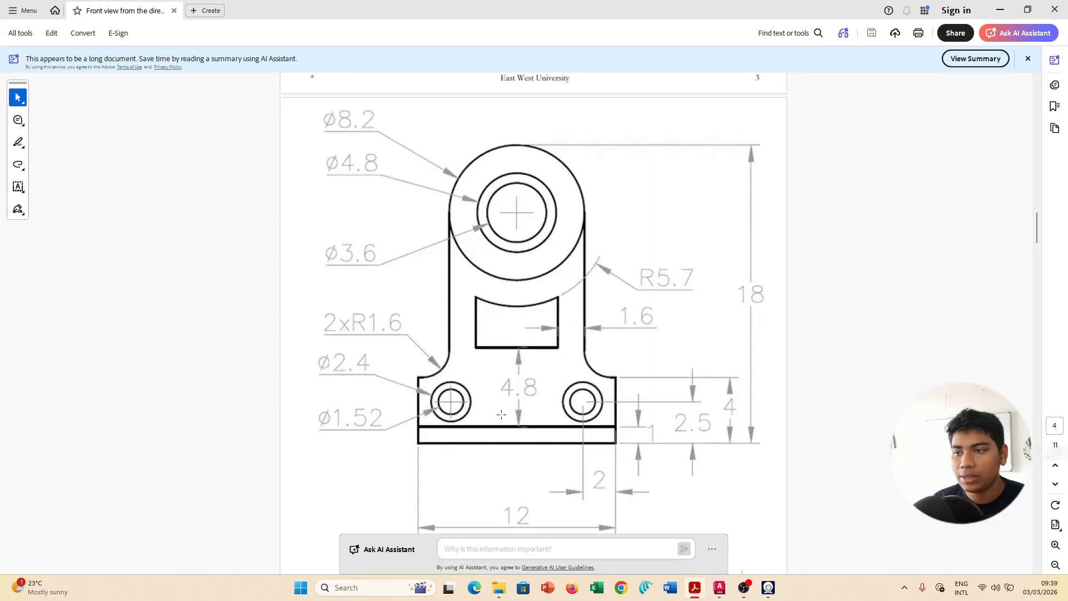
{"action": "key", "text": "alt+Tab"}
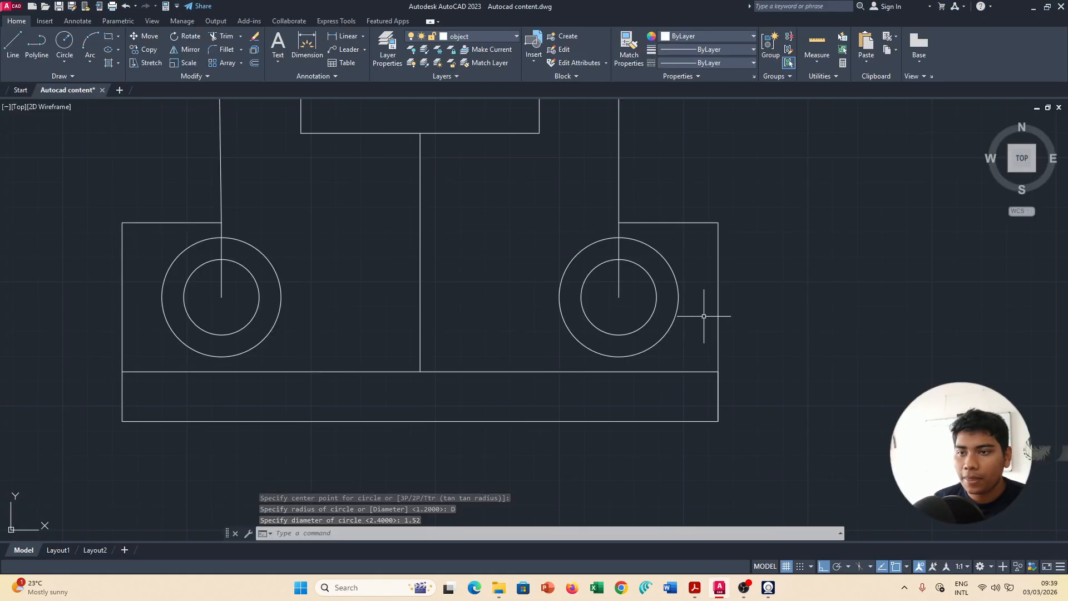
{"action": "key", "text": "alt+Tab"}
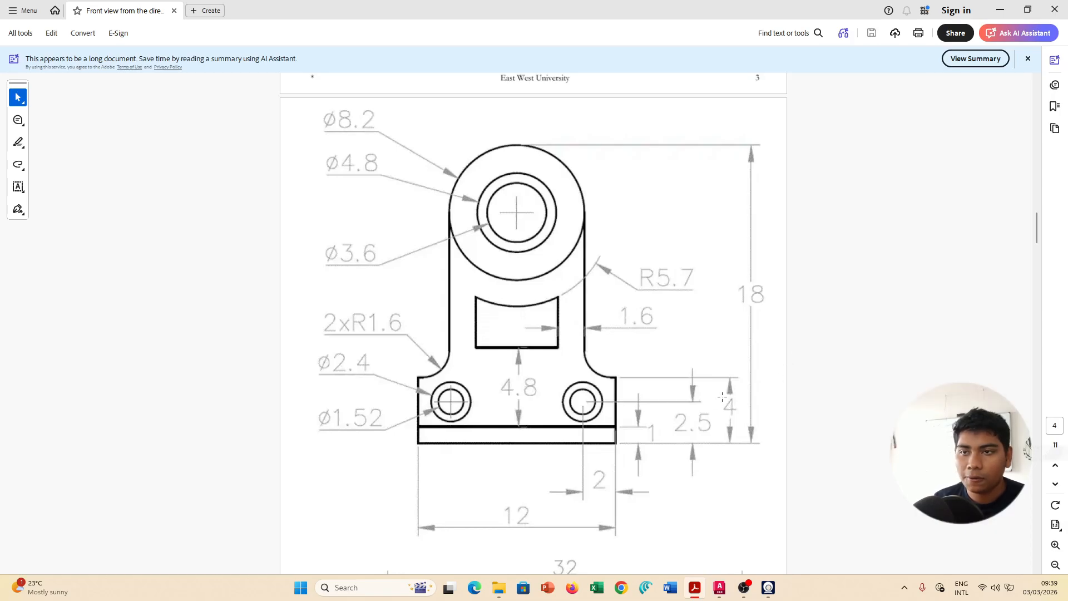
{"action": "key", "text": "alt+Tab"}
{"action": "scroll", "coordinate": [710, 323], "scroll_direction": "down", "scroll_amount": 2}
{"action": "middle_click_drag", "start_coordinate": [727, 321], "coordinate": [684, 510]}
{"action": "scroll", "coordinate": [669, 331], "scroll_direction": "down", "scroll_amount": 4}
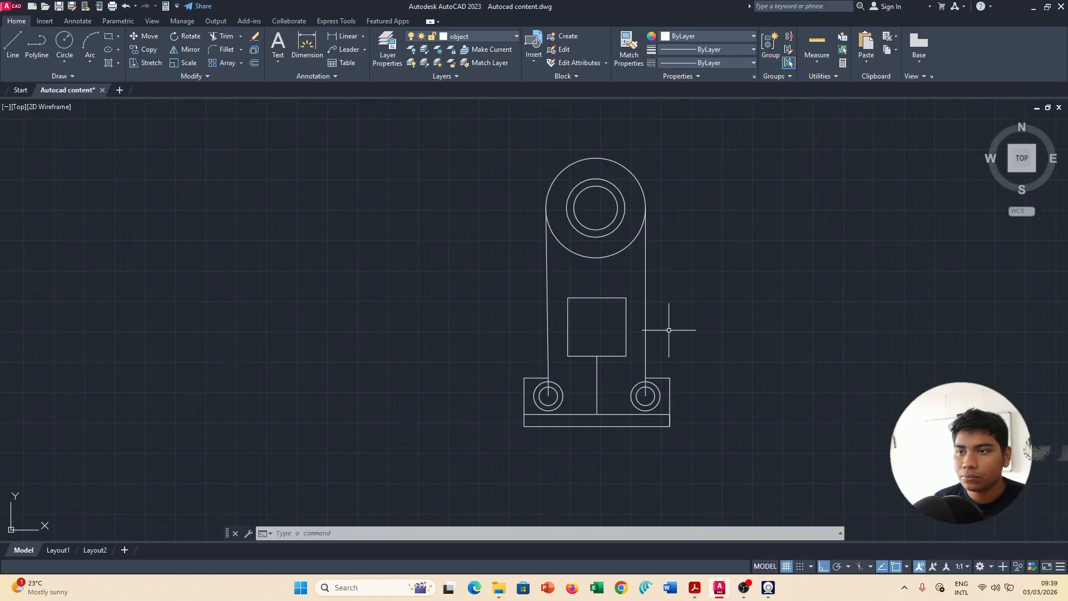
{"action": "scroll", "coordinate": [673, 312], "scroll_direction": "up", "scroll_amount": 2}
{"action": "key", "text": "alt+Tab"}
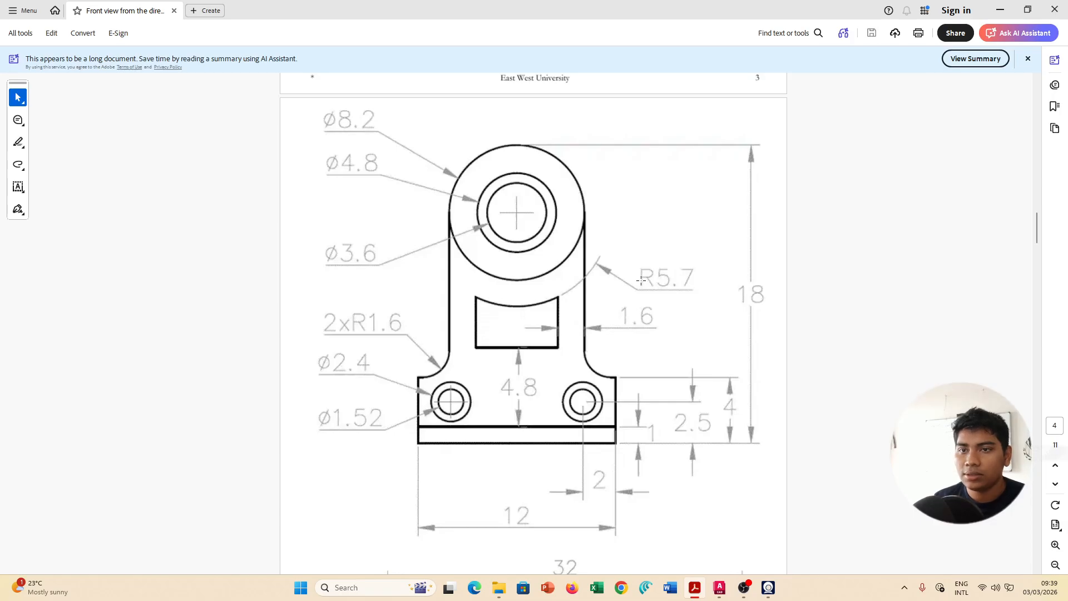
{"action": "key", "text": "alt+Tab"}
{"action": "scroll", "coordinate": [667, 286], "scroll_direction": "up", "scroll_amount": 3}
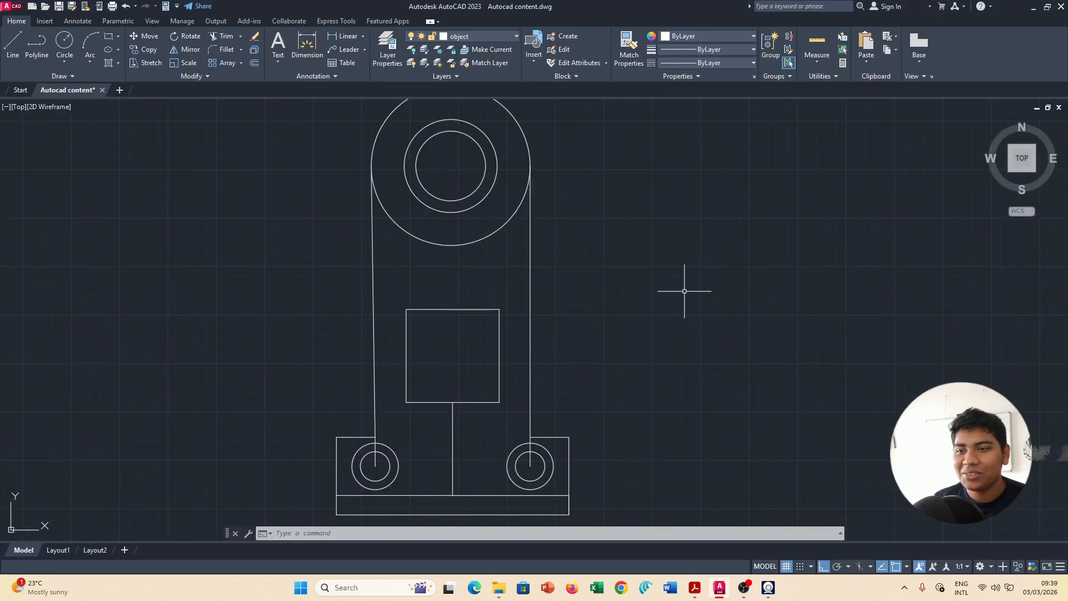
{"action": "mouse_move", "coordinate": [687, 291]}
{"action": "middle_mouse_down"}
{"action": "mouse_move", "coordinate": [624, 325]}
{"action": "mouse_move", "coordinate": [636, 339]}
{"action": "middle_mouse_up"}
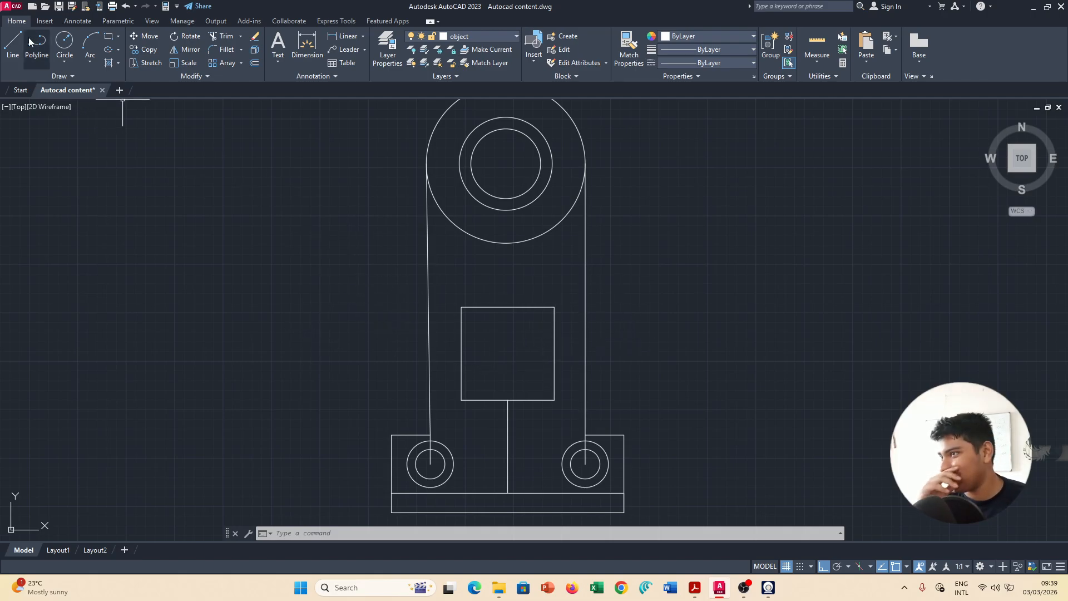
{"action": "key", "text": "alt+Tab"}
{"action": "key", "text": "alt+Tab"}
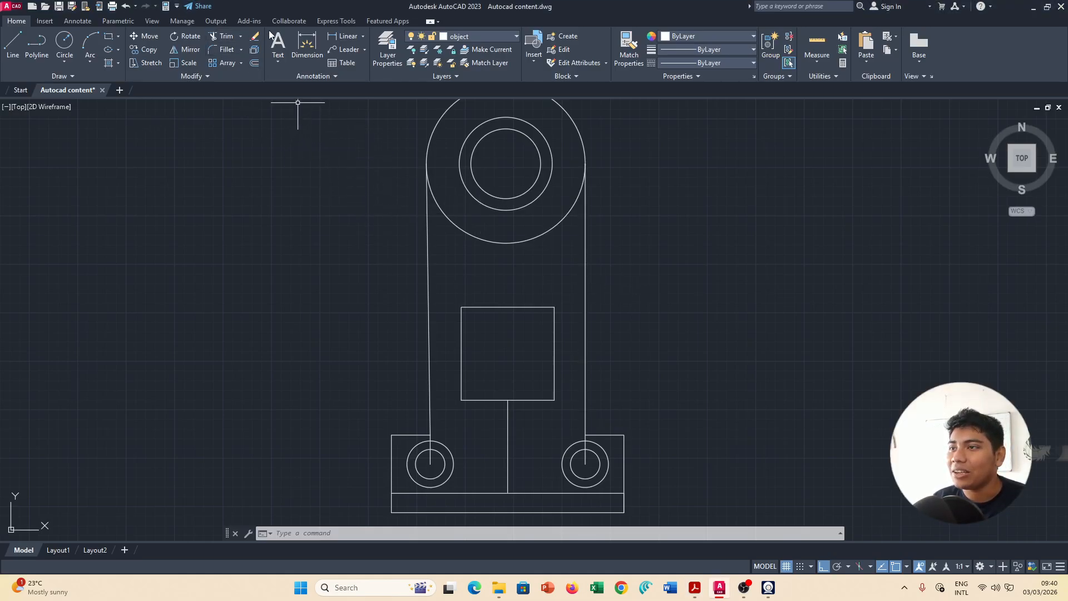
Trim away the vertical line segments running below the base's upper corners into both mounting holes.
{"action": "left_click", "coordinate": [219, 35]}
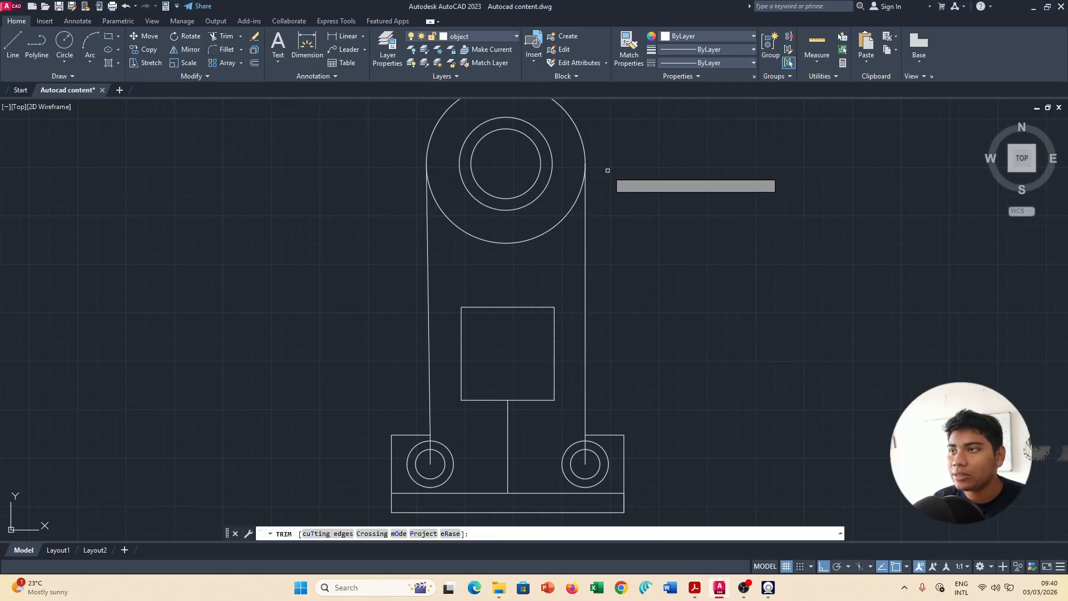
{"action": "left_click", "coordinate": [585, 462]}
{"action": "scroll", "coordinate": [585, 449], "scroll_direction": "up", "scroll_amount": 4}
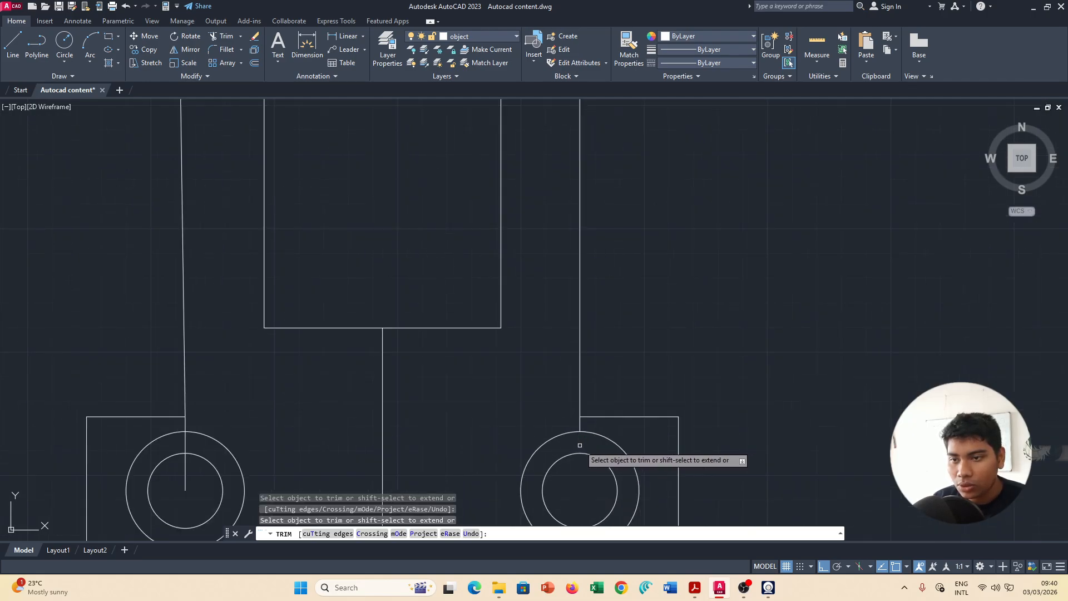
{"action": "left_click", "coordinate": [579, 423]}
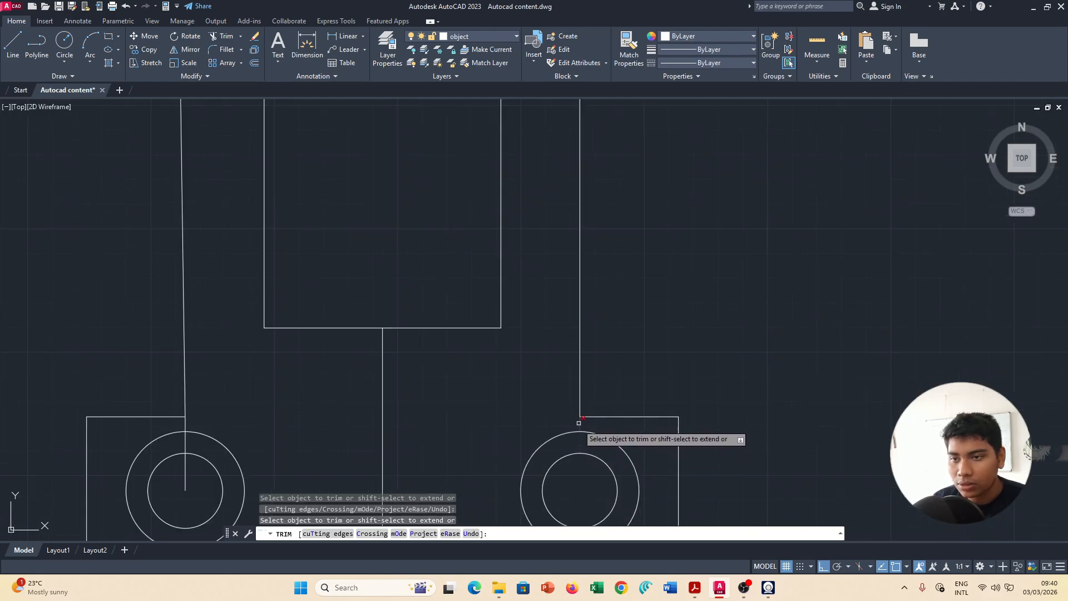
{"action": "left_click", "coordinate": [185, 443]}
{"action": "left_click", "coordinate": [185, 424]}
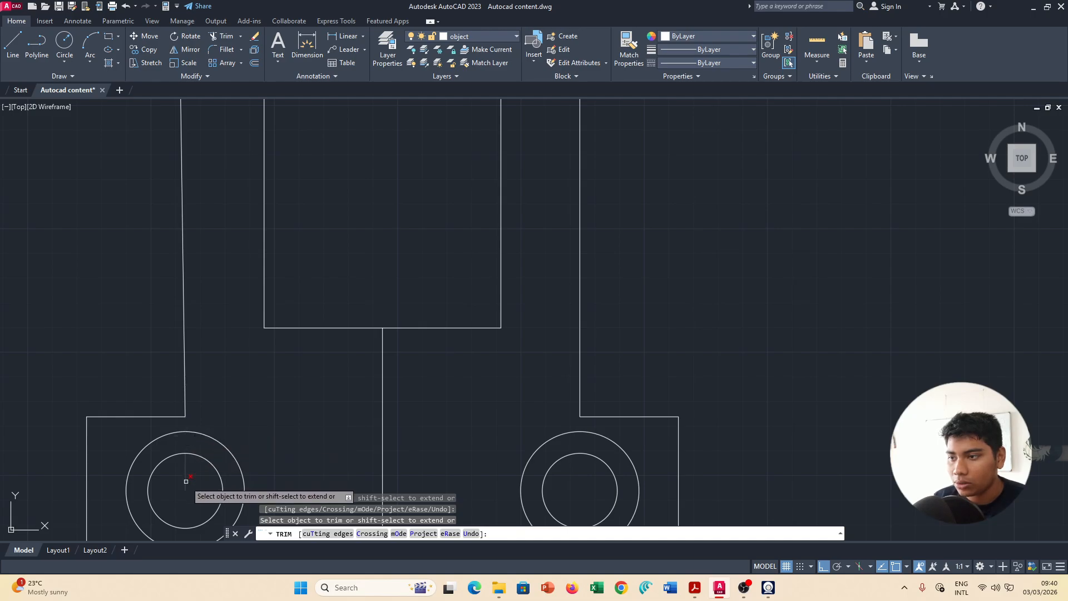
{"action": "scroll", "coordinate": [283, 461], "scroll_direction": "down", "scroll_amount": 4}
{"action": "mouse_move", "coordinate": [512, 507]}
{"action": "middle_mouse_down"}
{"action": "mouse_move", "coordinate": [535, 451]}
{"action": "mouse_move", "coordinate": [581, 462]}
{"action": "middle_mouse_up"}
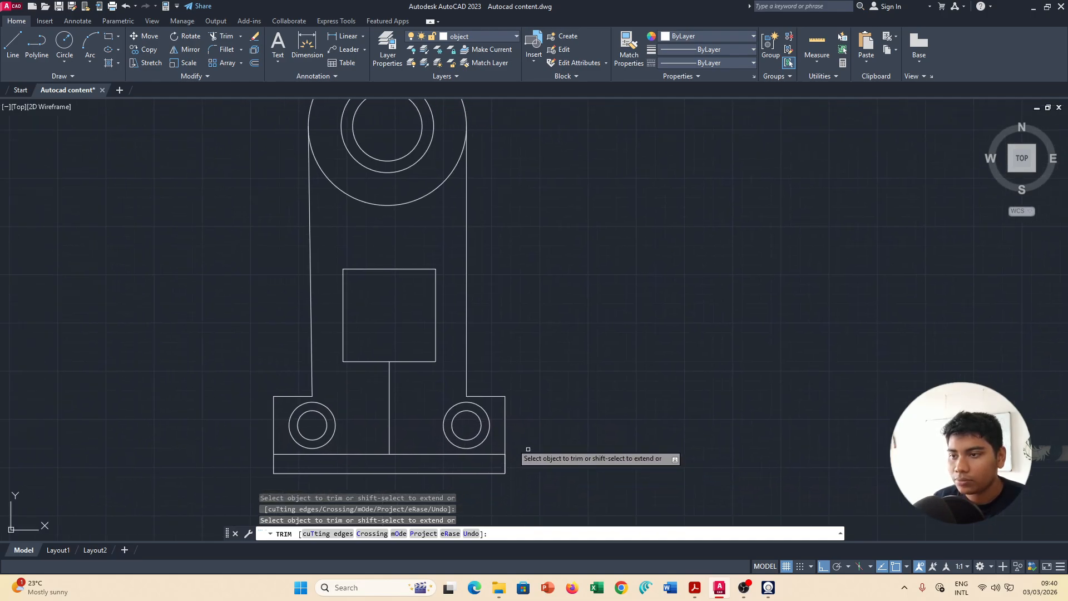
Remove the vertical construction line between the rectangle and the base with Trim, check the PDF, and end the command.
{"action": "left_click", "coordinate": [389, 406]}
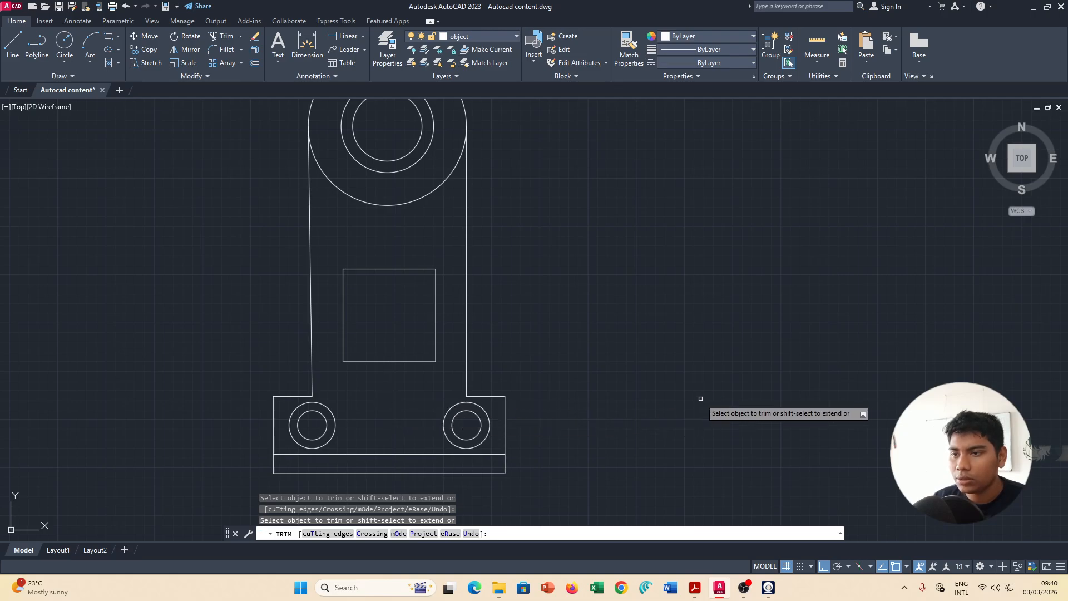
{"action": "mouse_move", "coordinate": [702, 401]}
{"action": "middle_mouse_down"}
{"action": "mouse_move", "coordinate": [747, 498]}
{"action": "mouse_move", "coordinate": [816, 443]}
{"action": "mouse_move", "coordinate": [803, 457]}
{"action": "middle_mouse_up"}
{"action": "key", "text": "alt+Tab"}
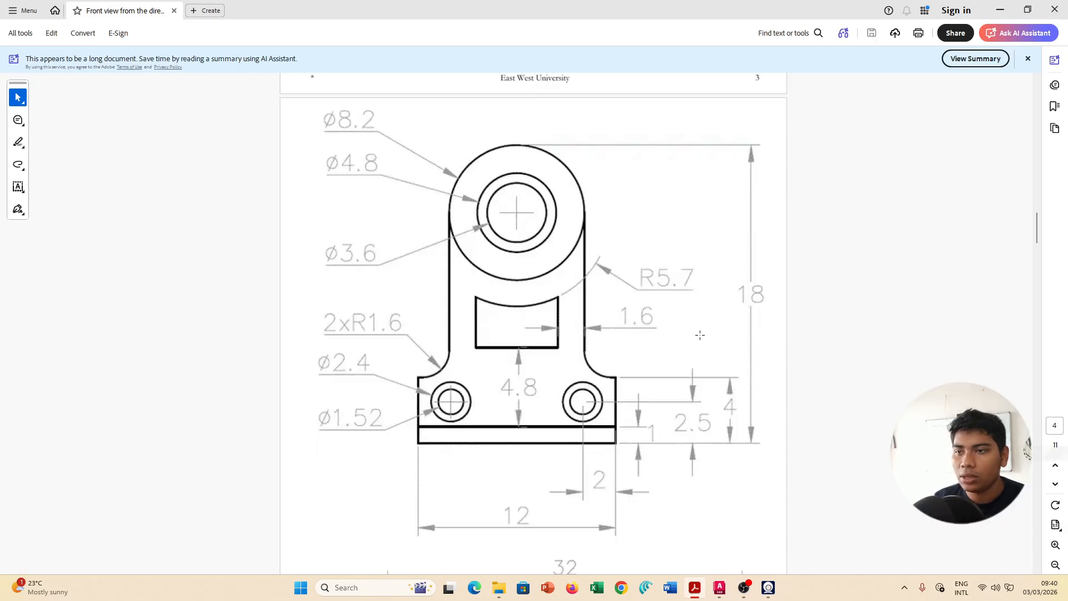
{"action": "key", "text": "alt+Tab"}
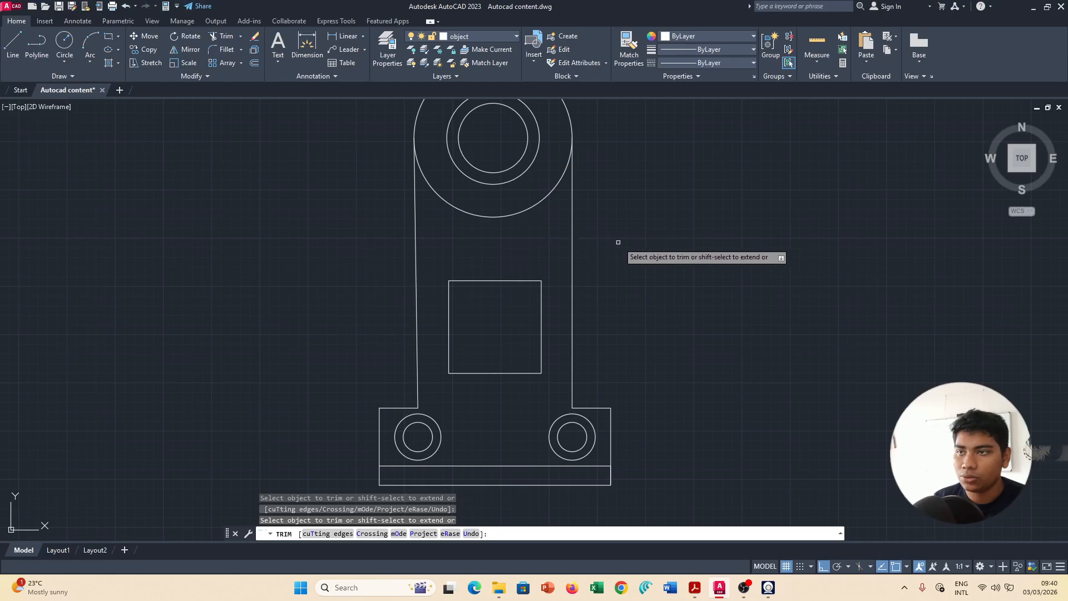
{"action": "key", "text": "Escape"}
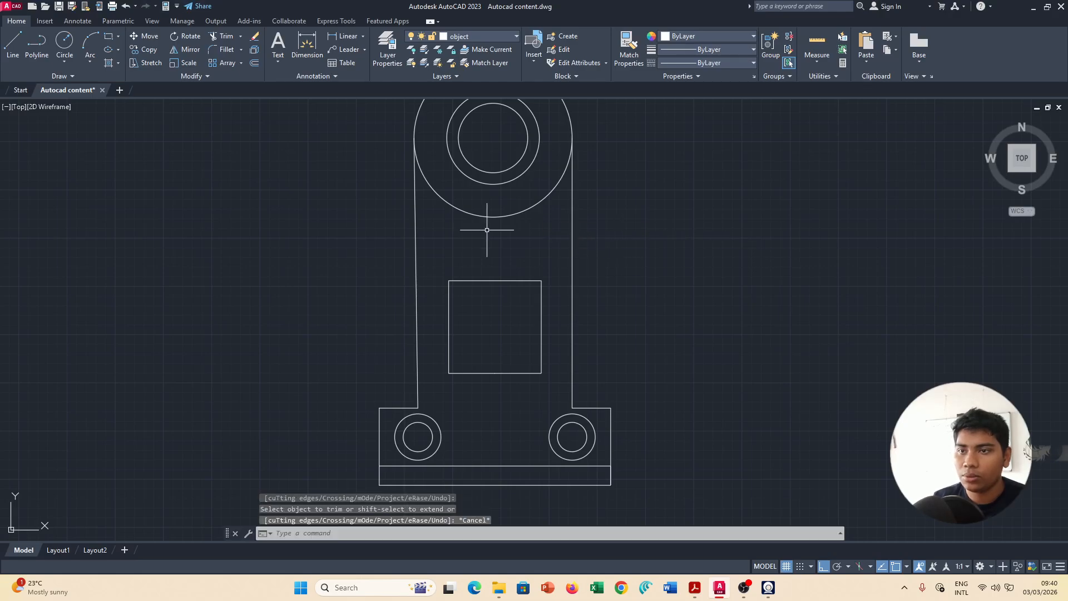
Fillet the corner between the left side line and the base's upper edge with radius 1.6, checking the value in the PDF.
{"action": "left_click", "coordinate": [225, 49]}
{"action": "key", "text": "alt+Tab"}
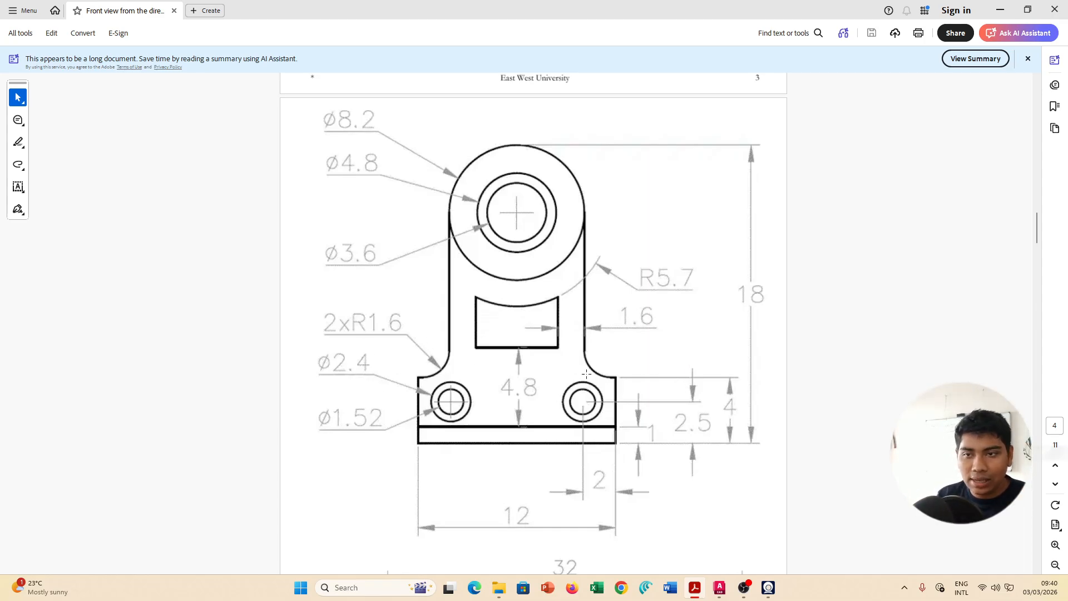
{"action": "key", "text": "alt+Tab"}
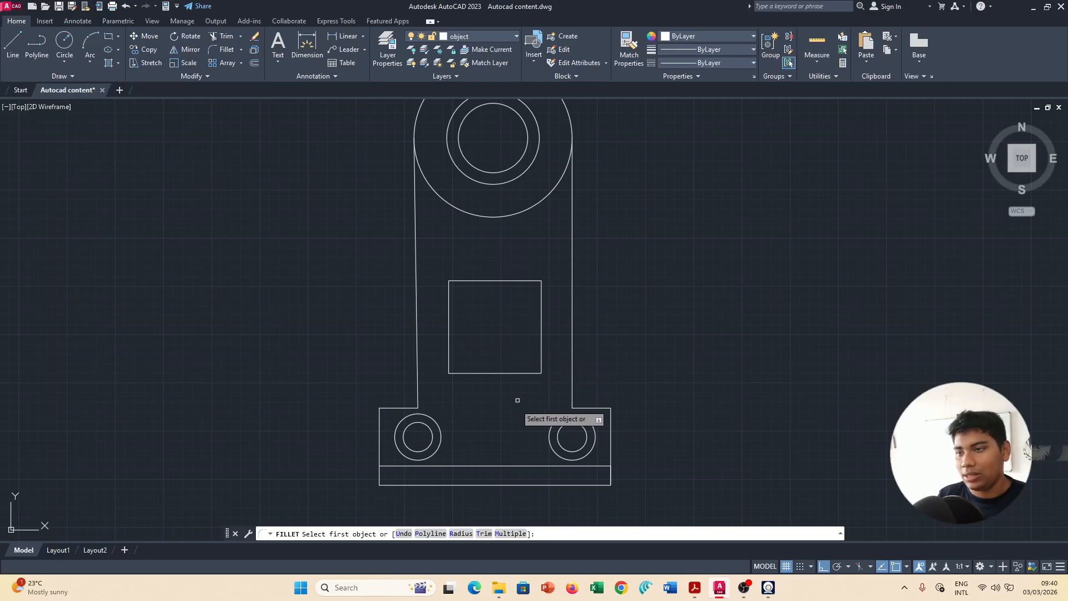
{"action": "key", "text": "alt+Tab"}
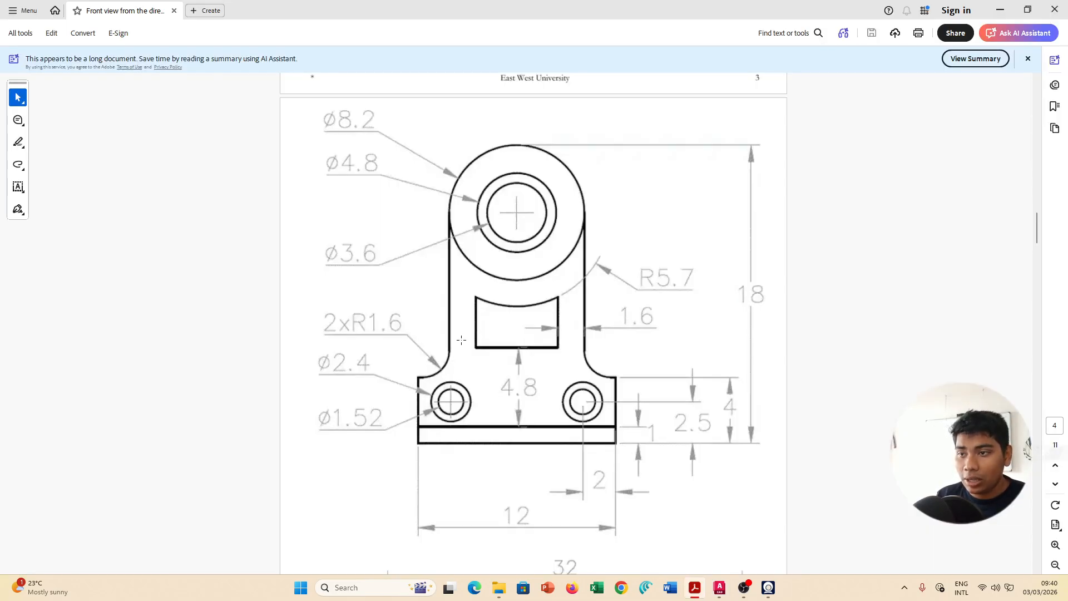
{"action": "key", "text": "alt+Tab"}
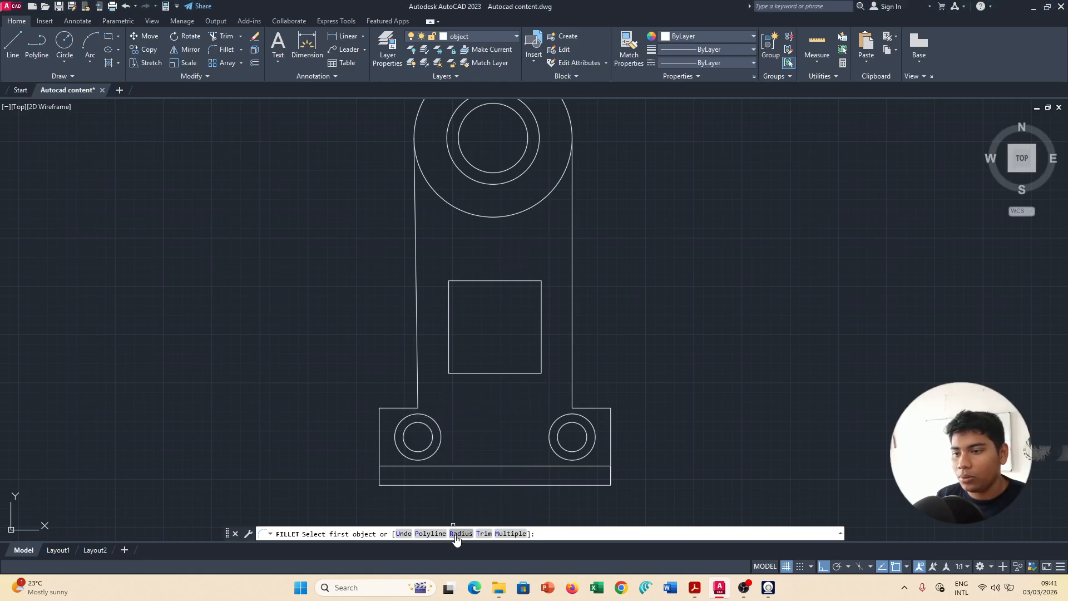
{"action": "left_click", "coordinate": [461, 534]}
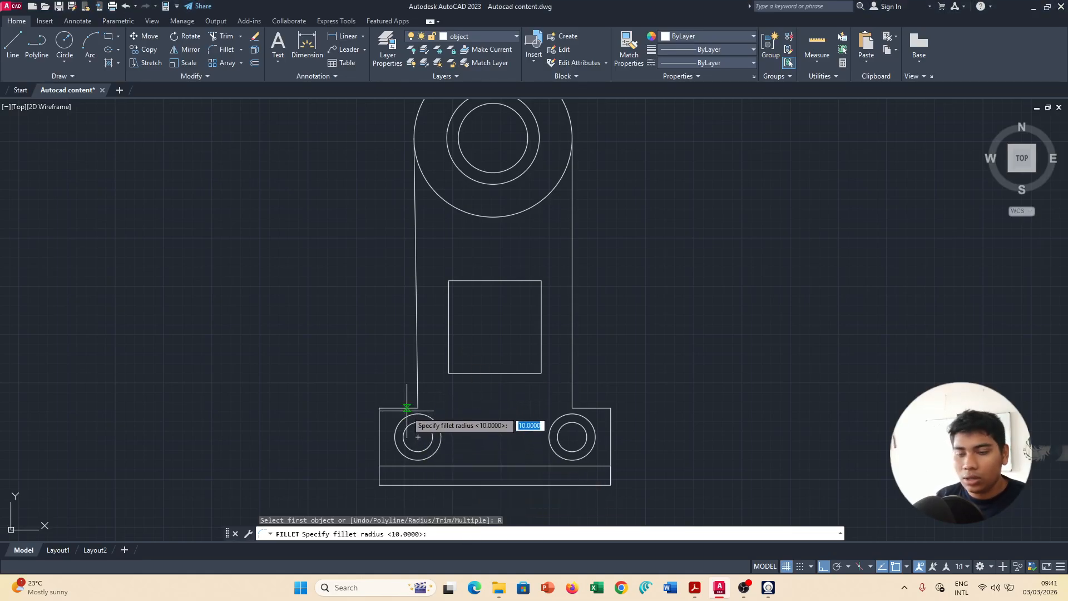
{"action": "type", "text": "1.6"}
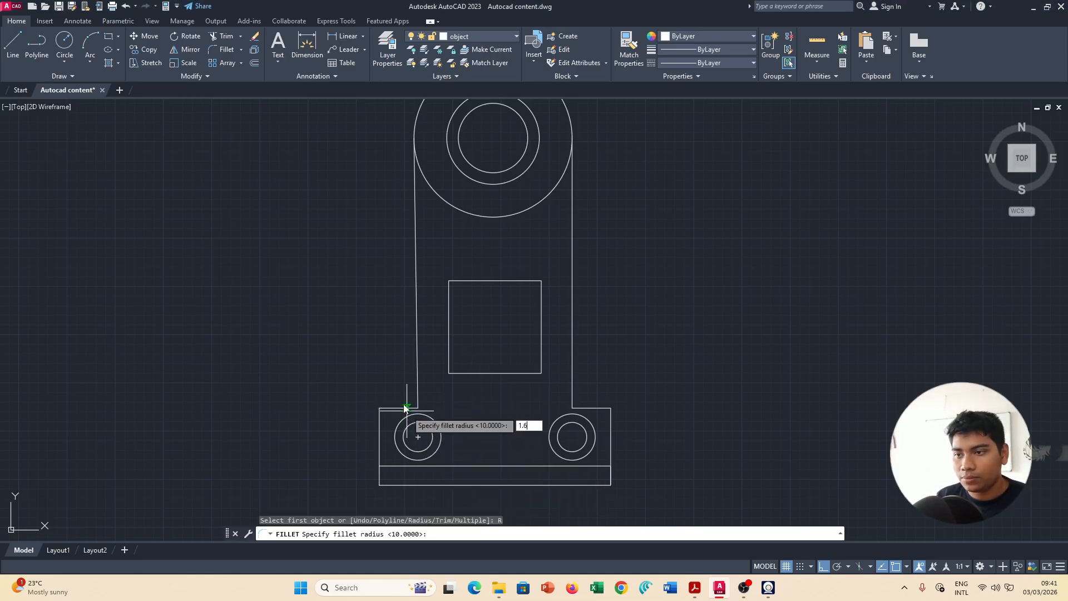
{"action": "key", "text": "alt+Tab"}
{"action": "key", "text": "alt+Tab"}
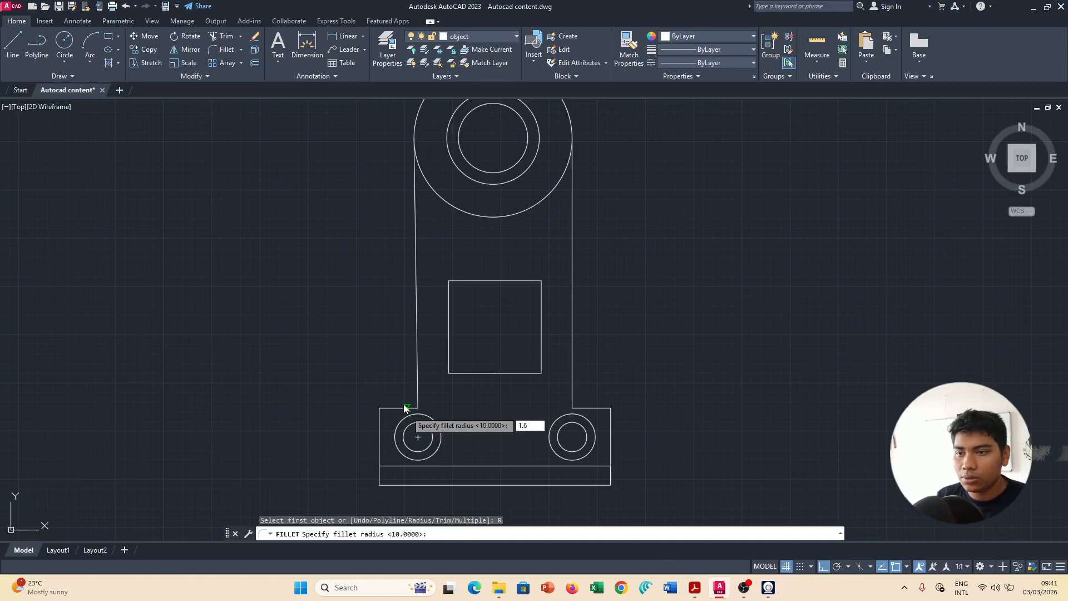
{"action": "type", "text": ".6"}
{"action": "key", "text": "Return"}
{"action": "left_click", "coordinate": [408, 406]}
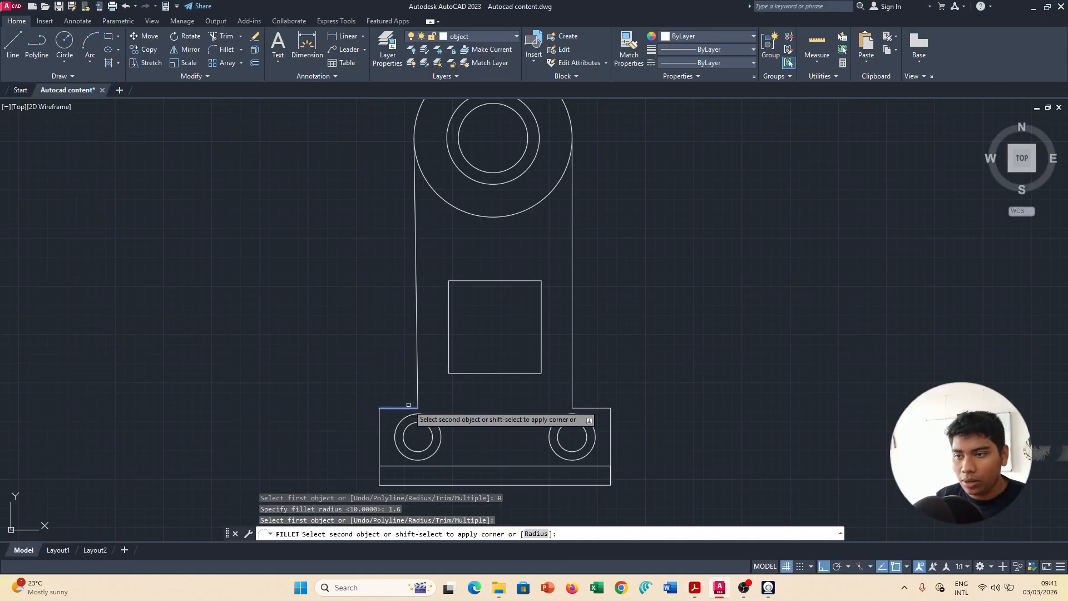
{"action": "left_click", "coordinate": [417, 370]}
Fillet the corner between the right side line and the base's upper edge with the same 1.6 radius.
{"action": "key", "text": "alt+Tab"}
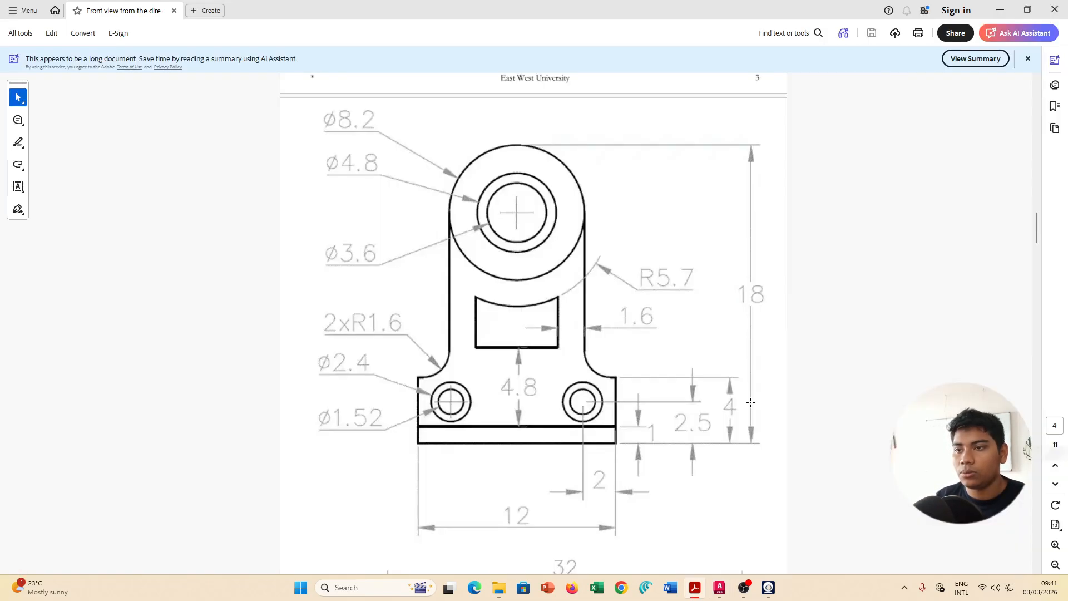
{"action": "key", "text": "alt+Tab"}
{"action": "key", "text": "Return"}
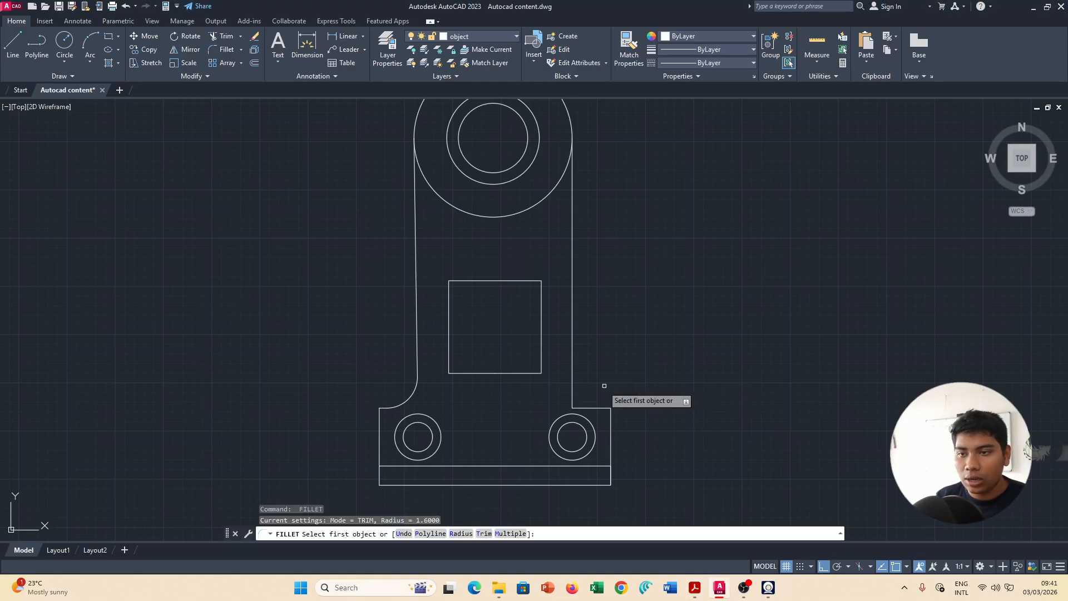
{"action": "left_click", "coordinate": [572, 378]}
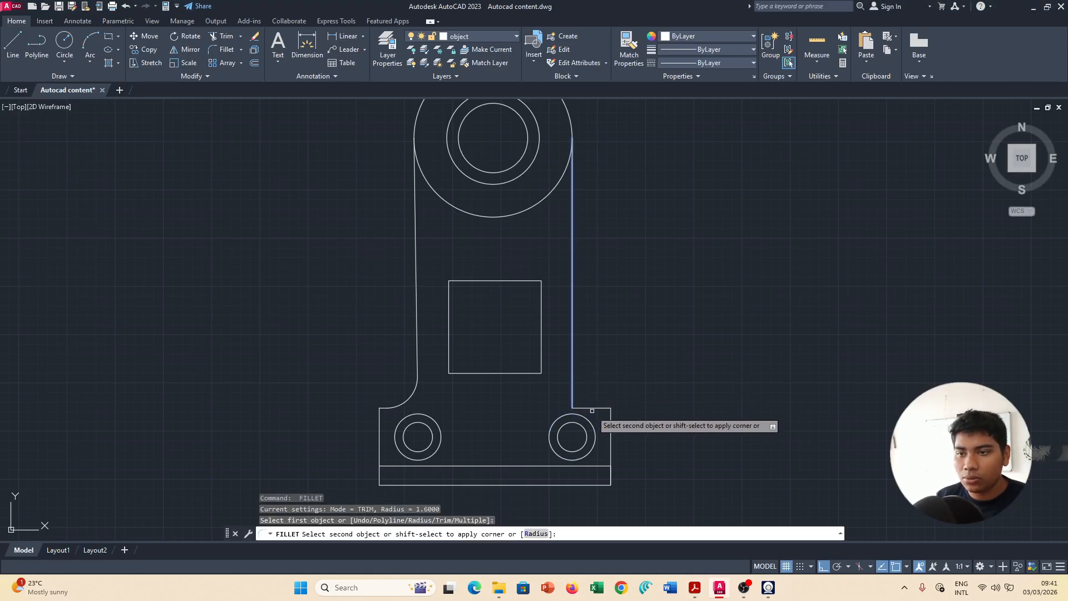
{"action": "key", "text": "Escape"}
Try to fillet the upper-right corner of the rectangle below the circles with radius 5.7, taking the value from the PDF reference.
{"action": "scroll", "coordinate": [792, 419], "scroll_direction": "up", "scroll_amount": 2}
{"action": "key", "text": "alt+Tab"}
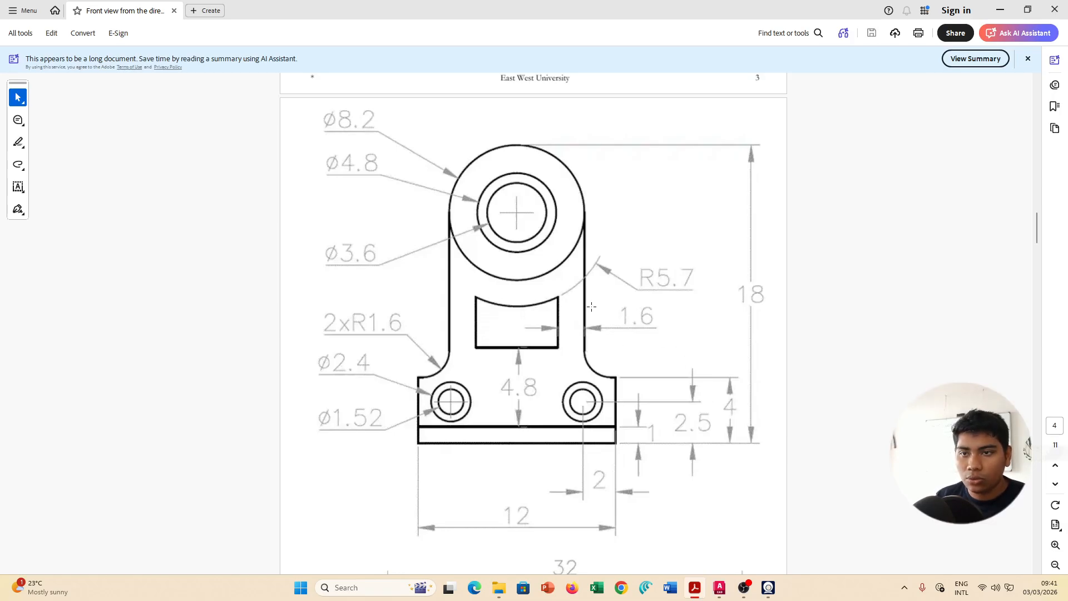
{"action": "key", "text": "alt+Tab"}
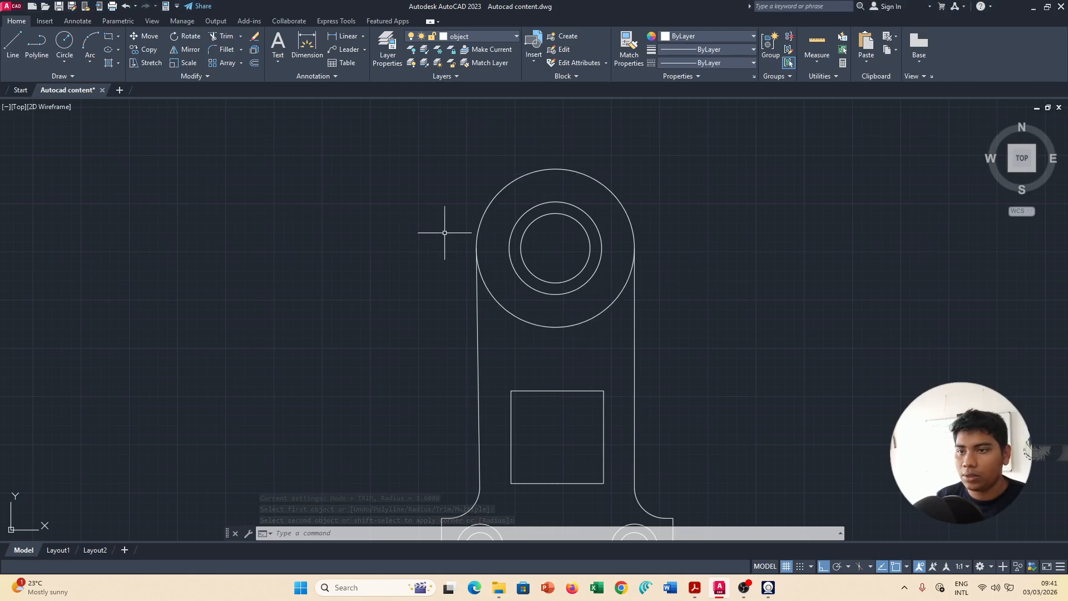
{"action": "left_click", "coordinate": [225, 49]}
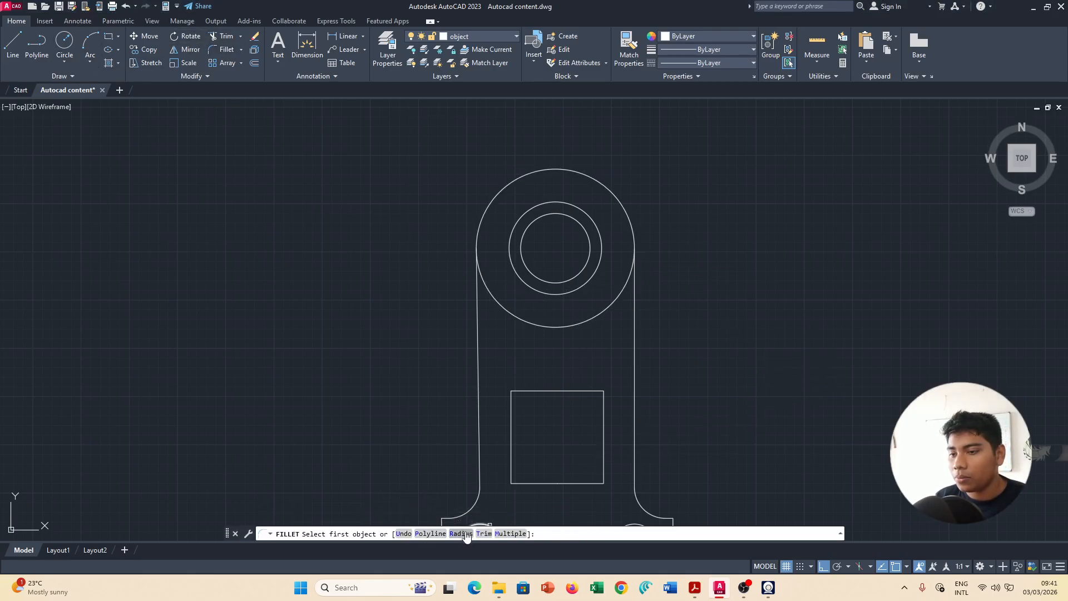
{"action": "left_click", "coordinate": [466, 534]}
{"action": "key", "text": "alt+Tab"}
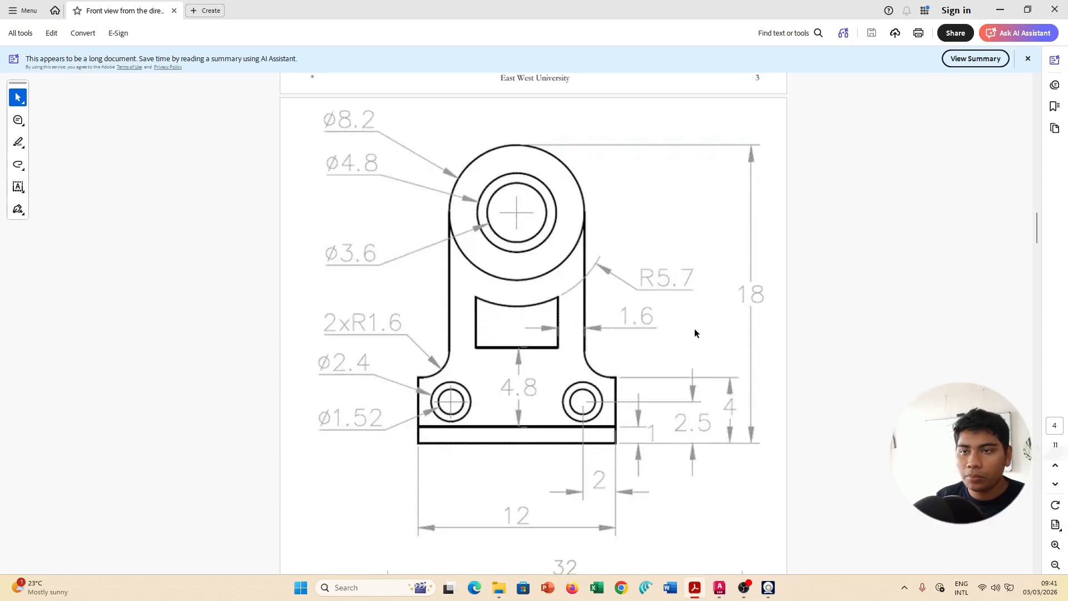
{"action": "key", "text": "alt+Tab"}
{"action": "type", "text": "5."}
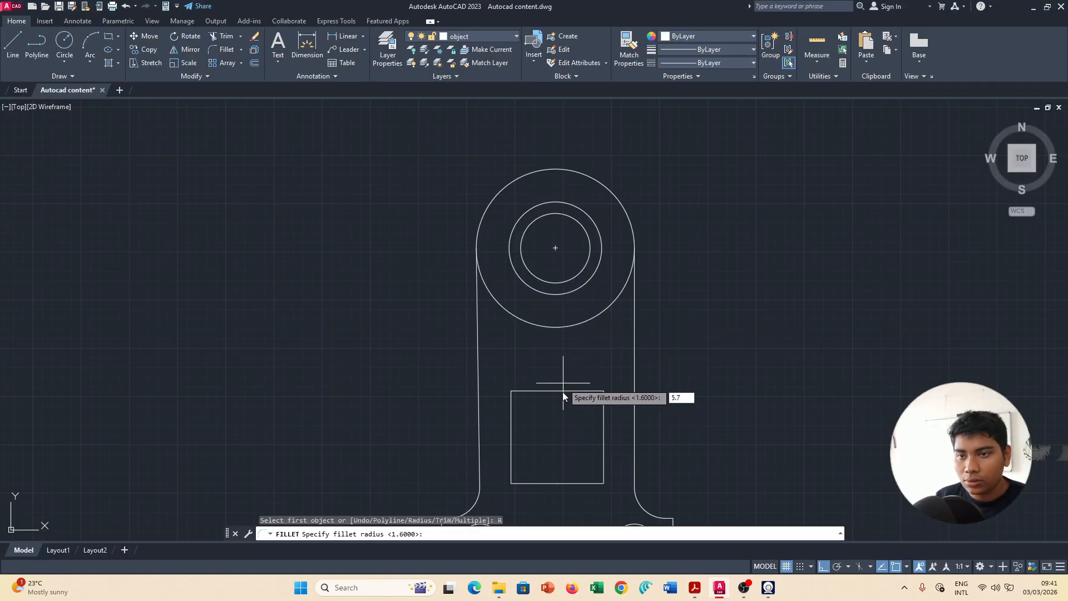
{"action": "type", "text": "7"}
{"action": "key", "text": "Return"}
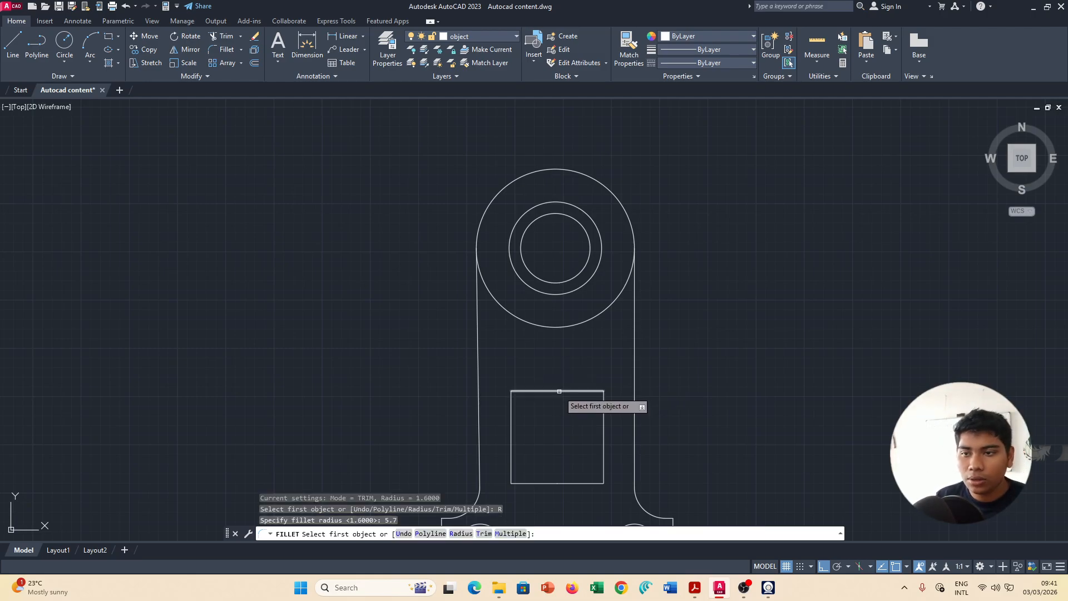
{"action": "key", "text": "alt+Tab"}
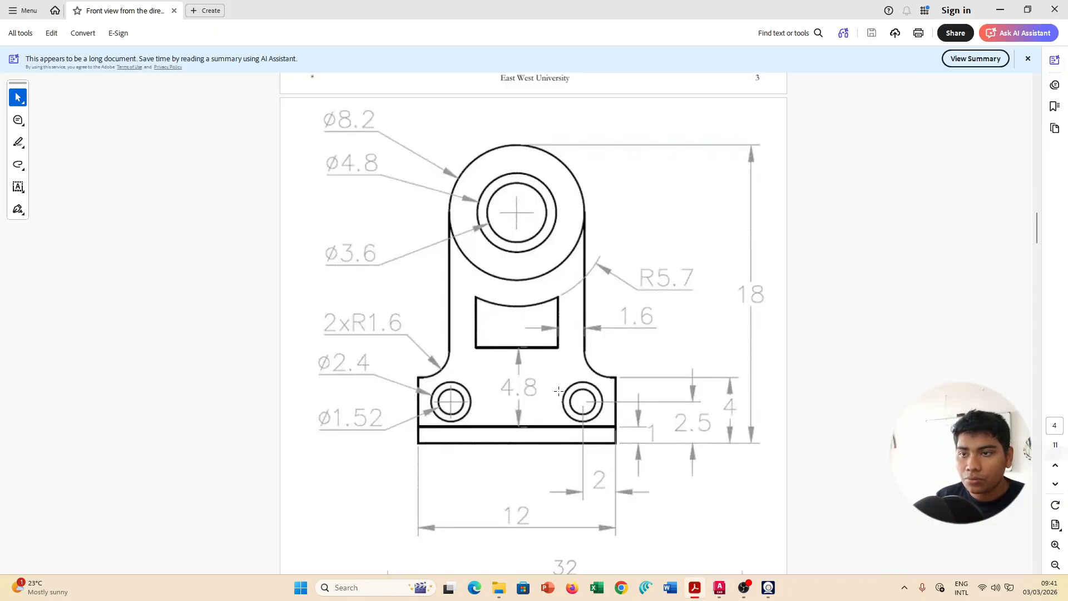
{"action": "key", "text": "alt+Tab"}
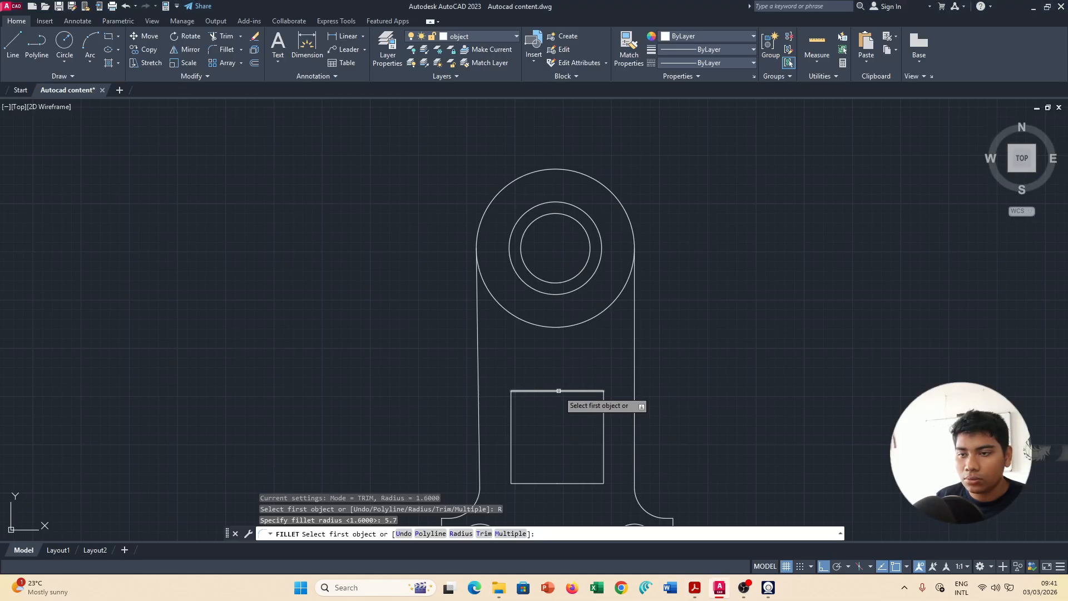
{"action": "left_click", "coordinate": [559, 391]}
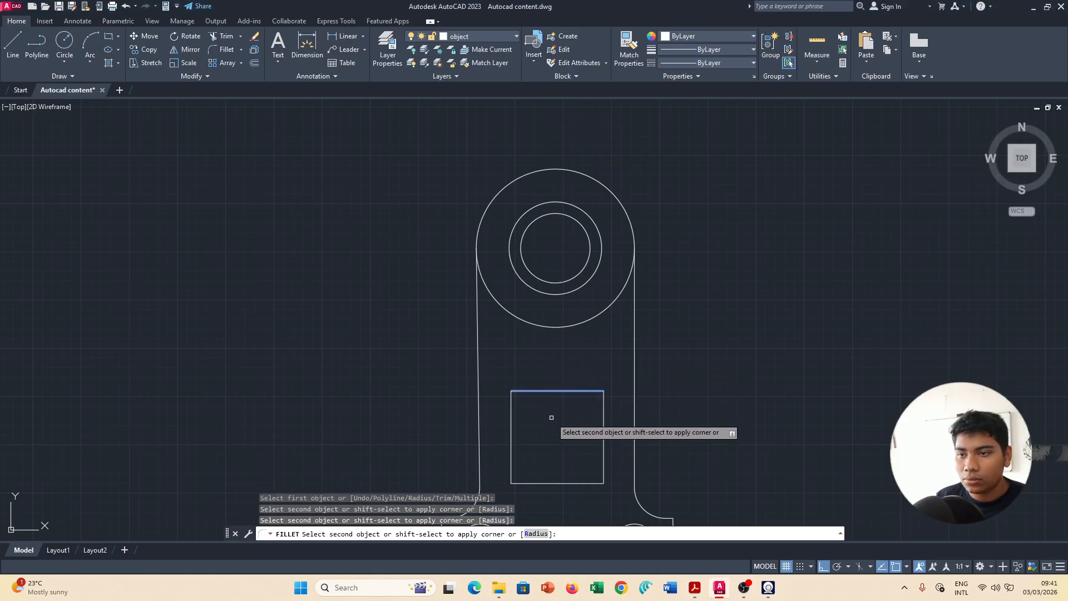
{"action": "left_click", "coordinate": [604, 418]}
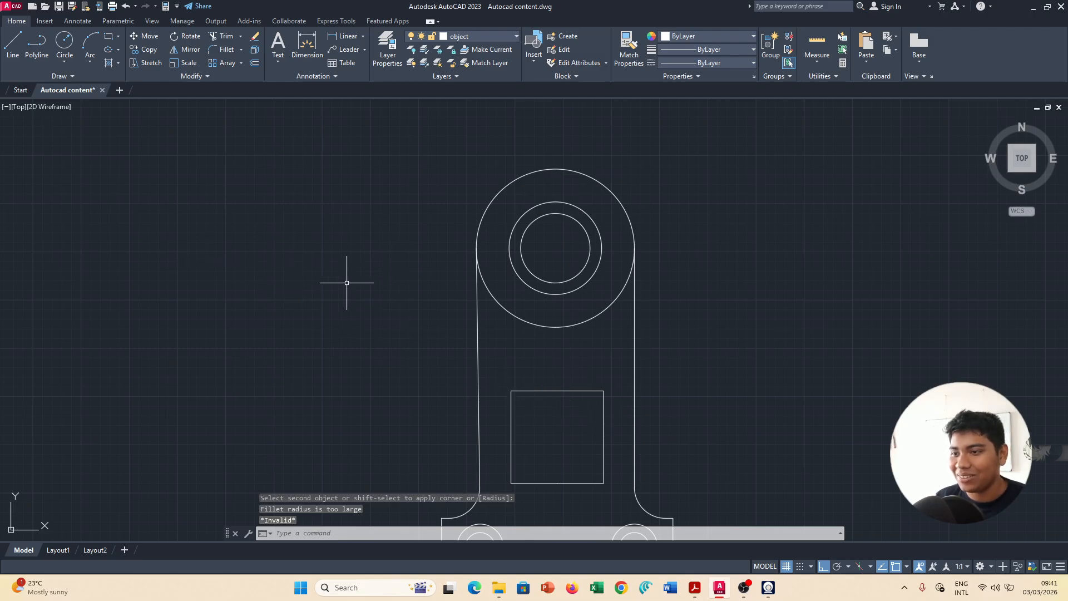
Retry the 5.7 fillet between the rectangle's top edge and right side, recheck the PDF, and end the command.
{"action": "key", "text": "Return"}
{"action": "left_click", "coordinate": [549, 391]}
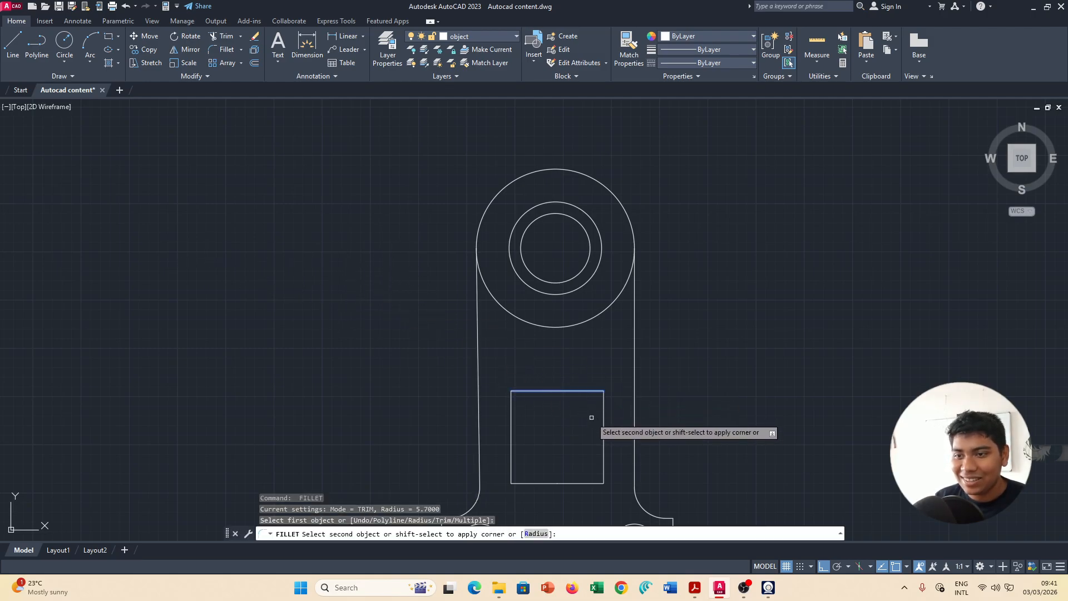
{"action": "left_click", "coordinate": [603, 422]}
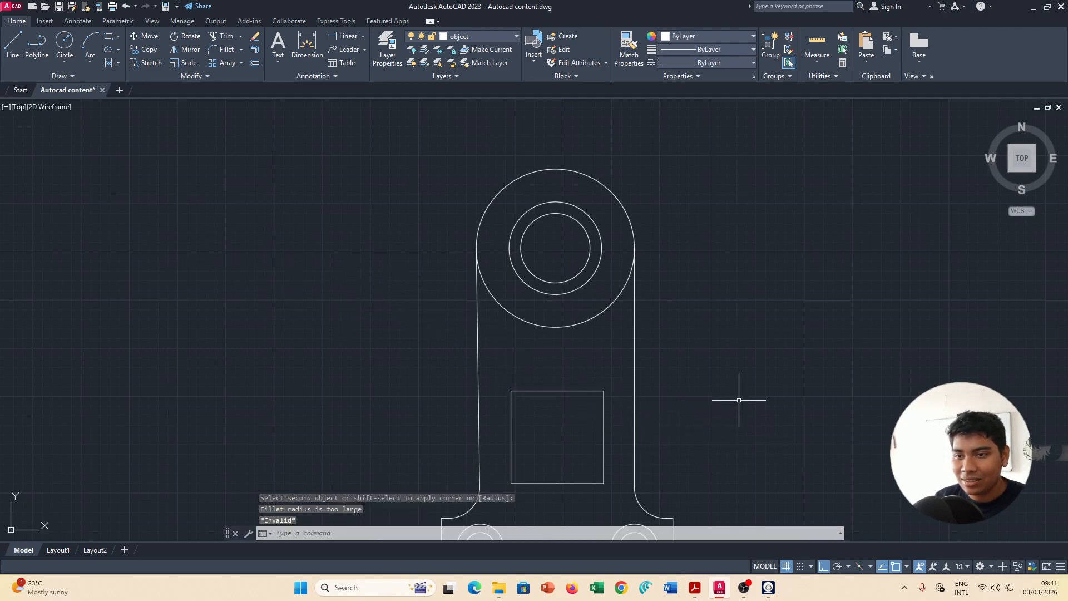
{"action": "key", "text": "alt+Tab"}
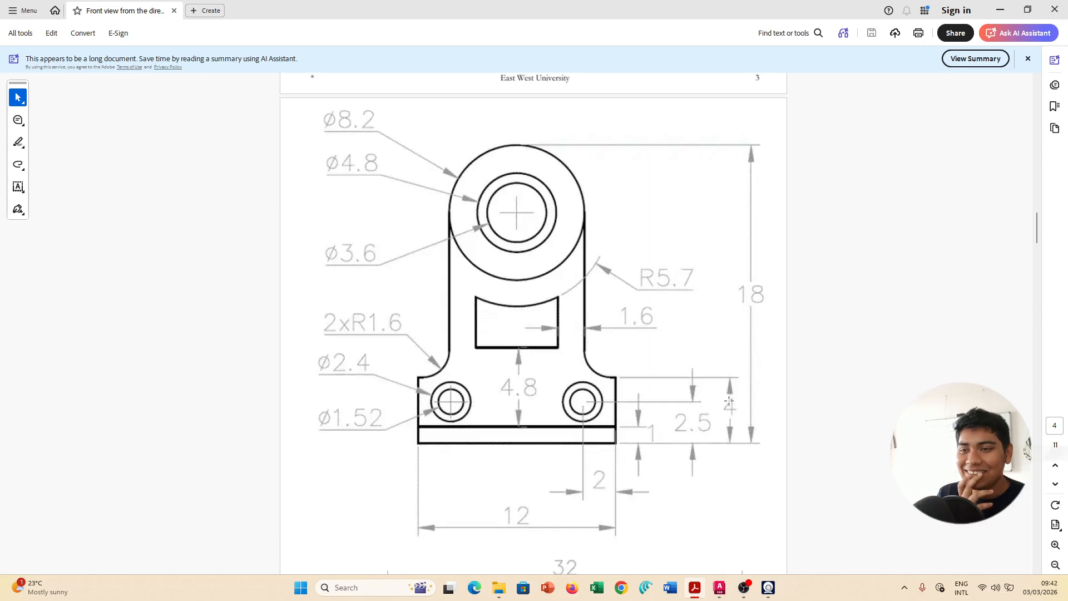
{"action": "key", "text": "alt+Tab"}
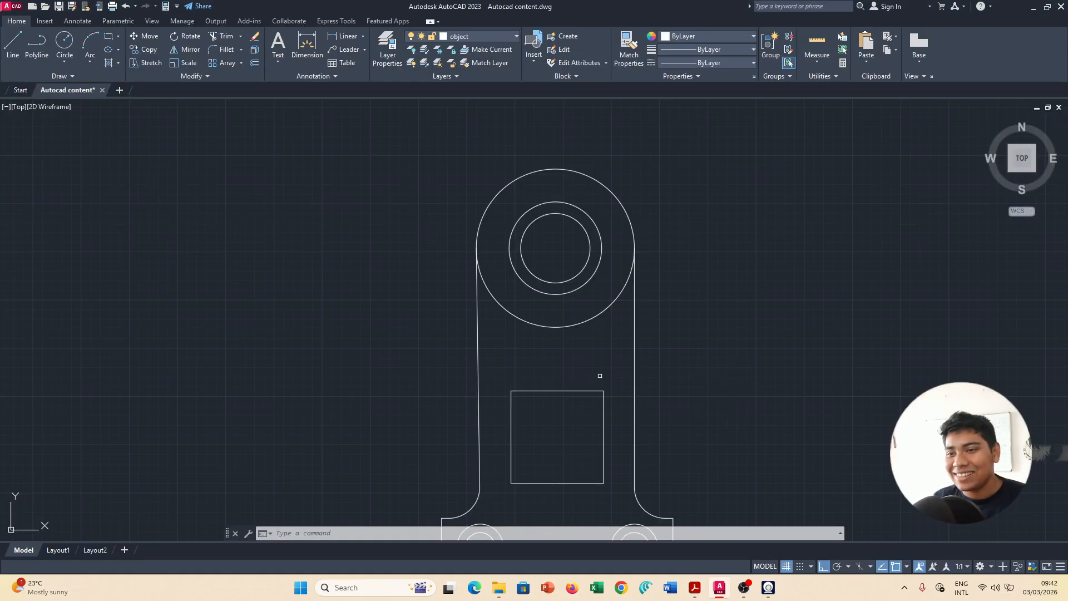
{"action": "key", "text": "space"}
{"action": "key", "text": "alt+Tab"}
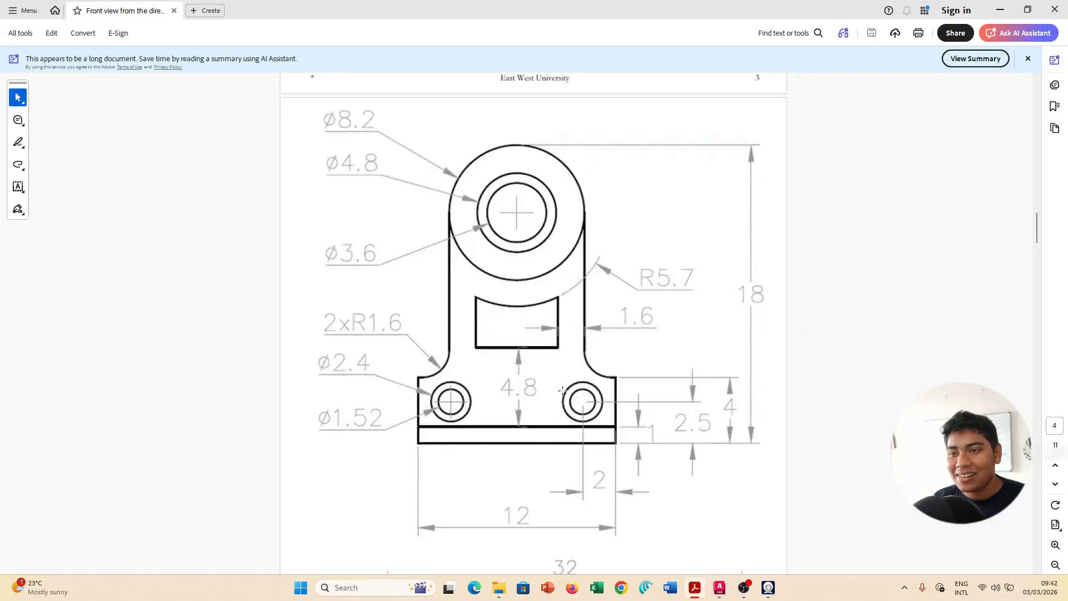
{"action": "key", "text": "alt+Tab"}
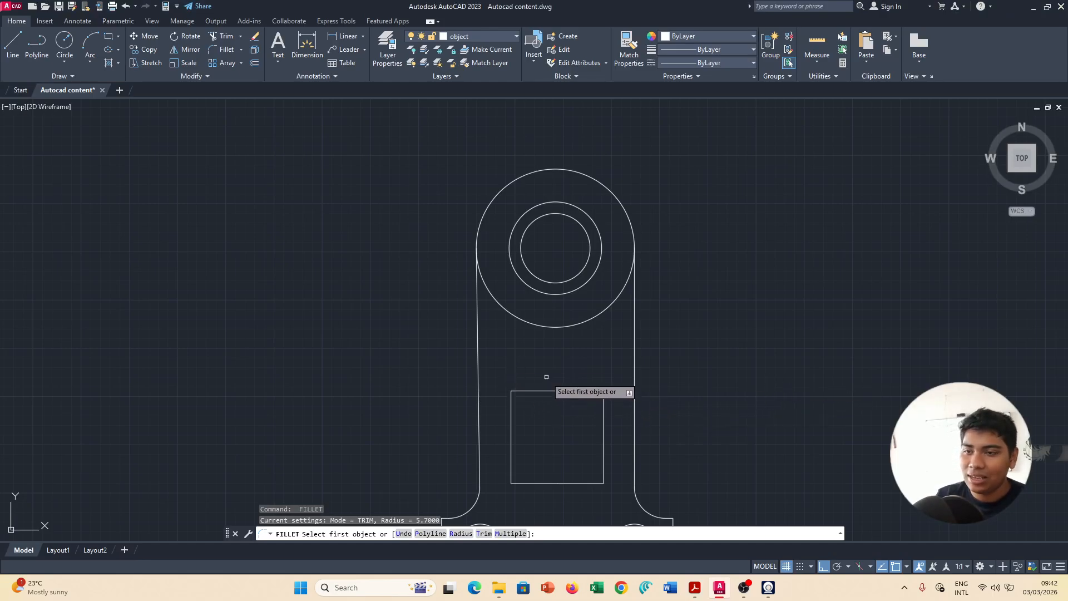
{"action": "key", "text": "Escape"}
Trim away the rectangle's top edge and check the R5.7 arc in the PDF reference.
{"action": "left_click", "coordinate": [224, 37]}
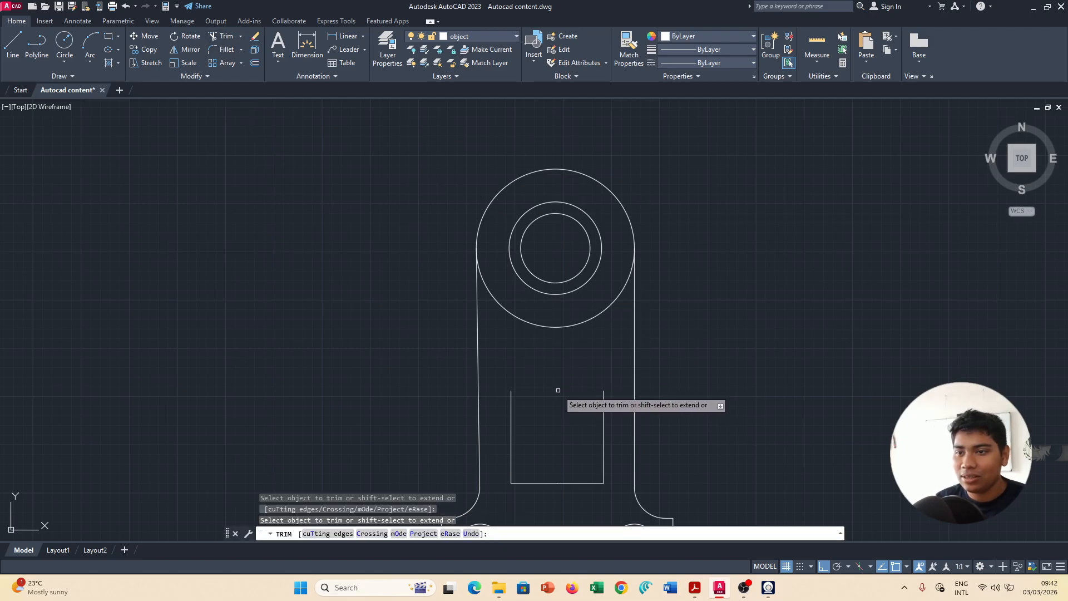
{"action": "key", "text": "Escape"}
{"action": "key", "text": "alt+Tab"}
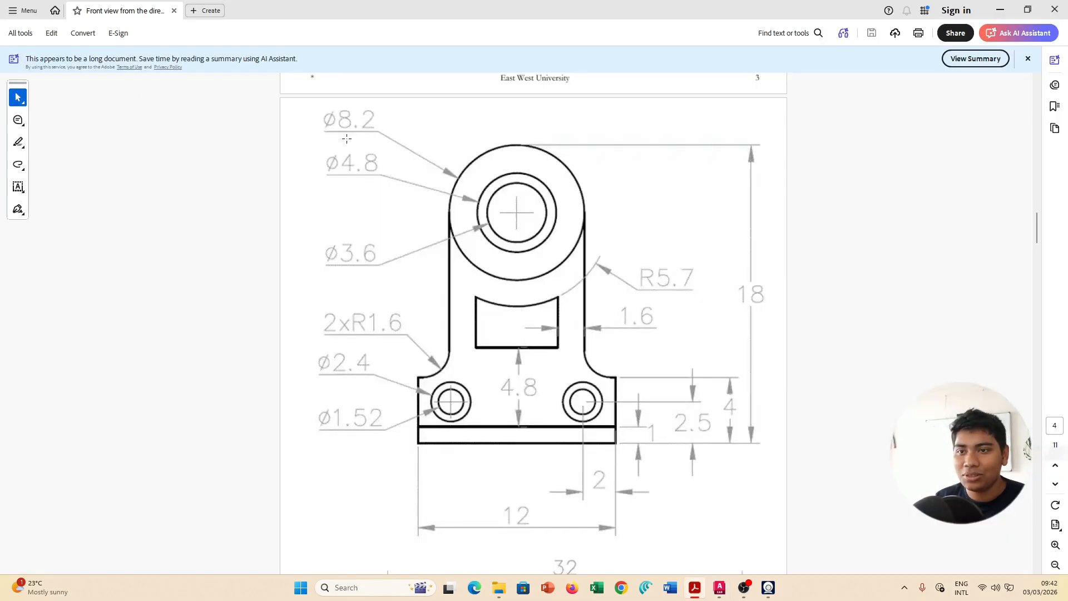
{"action": "key", "text": "alt+Tab"}
{"action": "scroll", "coordinate": [668, 264], "scroll_direction": "up", "scroll_amount": 2}
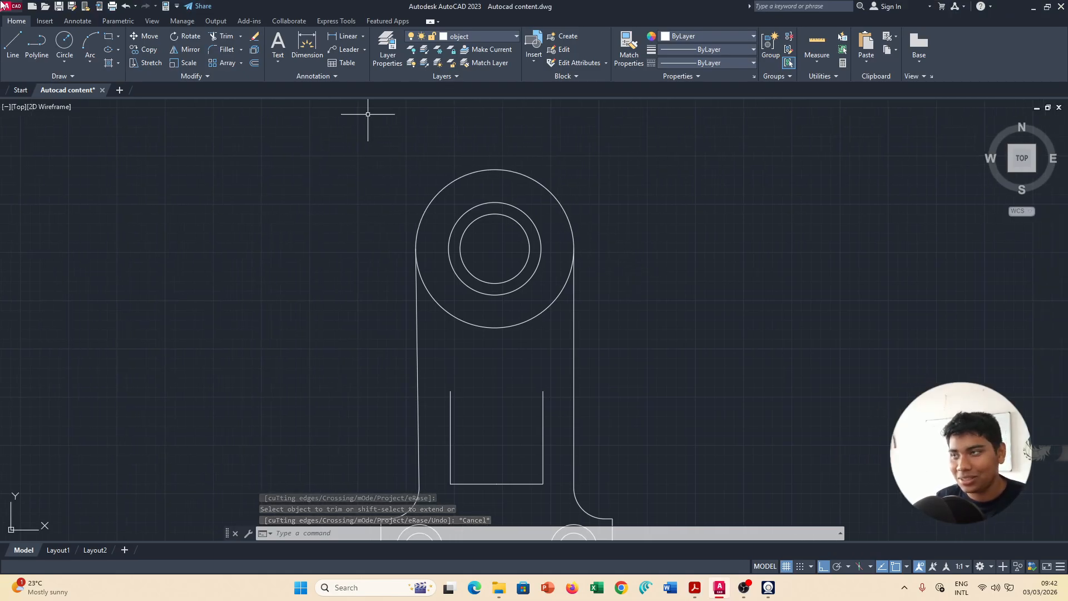
{"action": "left_click", "coordinate": [64, 42]}
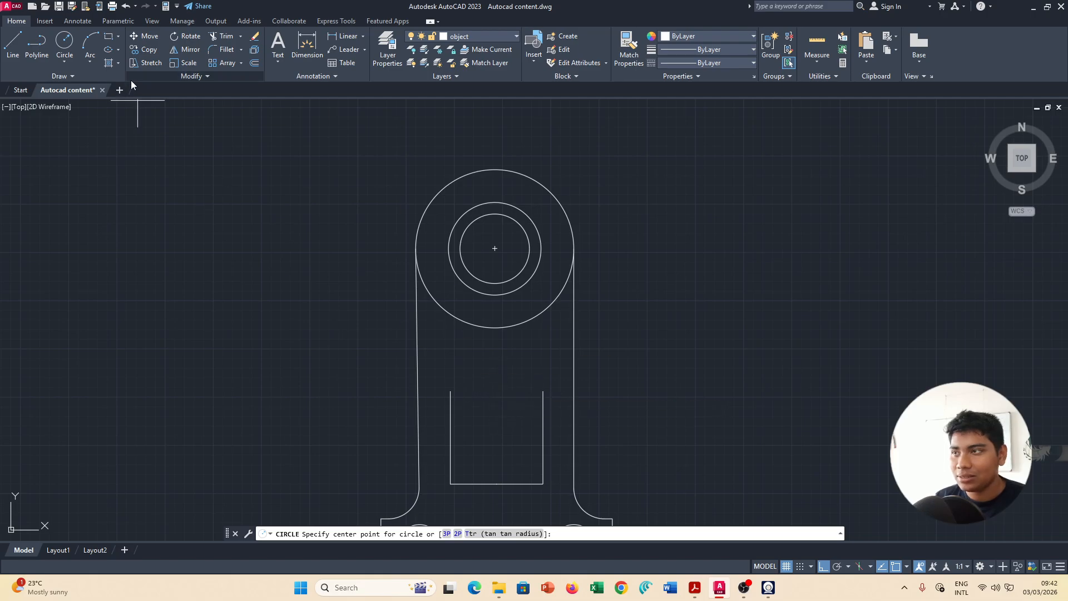
{"action": "left_click", "coordinate": [90, 44]}
{"action": "left_click", "coordinate": [92, 64]}
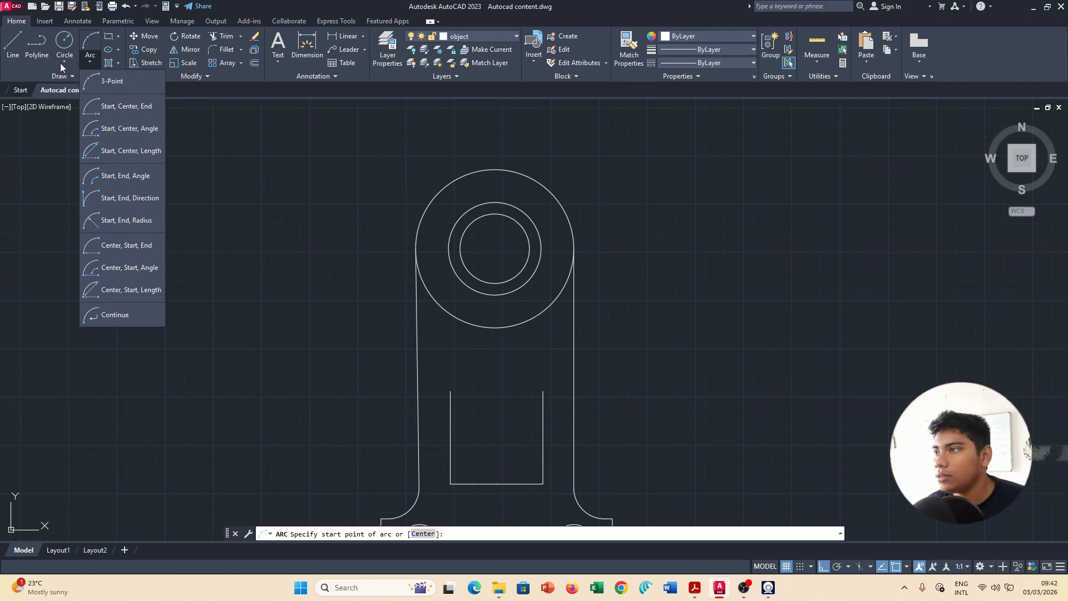
{"action": "left_click", "coordinate": [36, 61]}
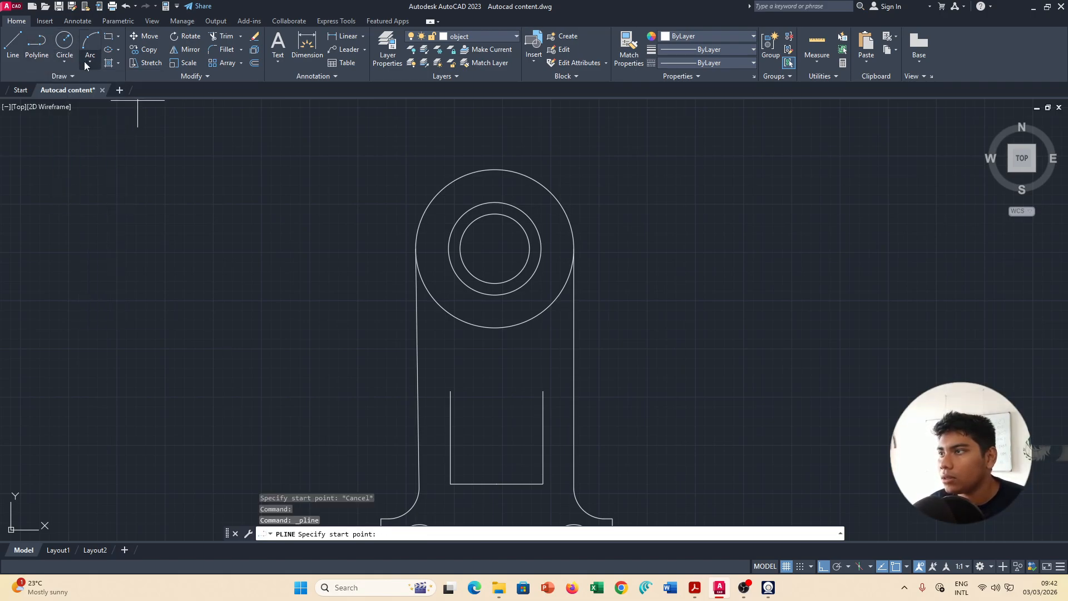
Draw a circle of radius 5.7 centred inside the open-topped rectangle, checking the radius in the PDF reference.
{"action": "left_click", "coordinate": [65, 61]}
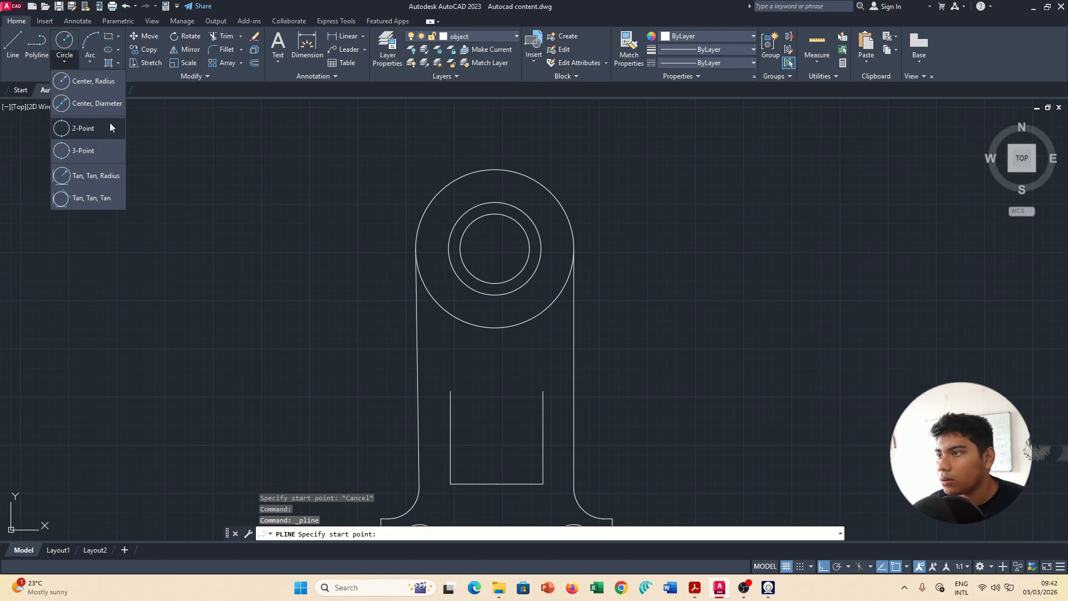
{"action": "left_click", "coordinate": [105, 81]}
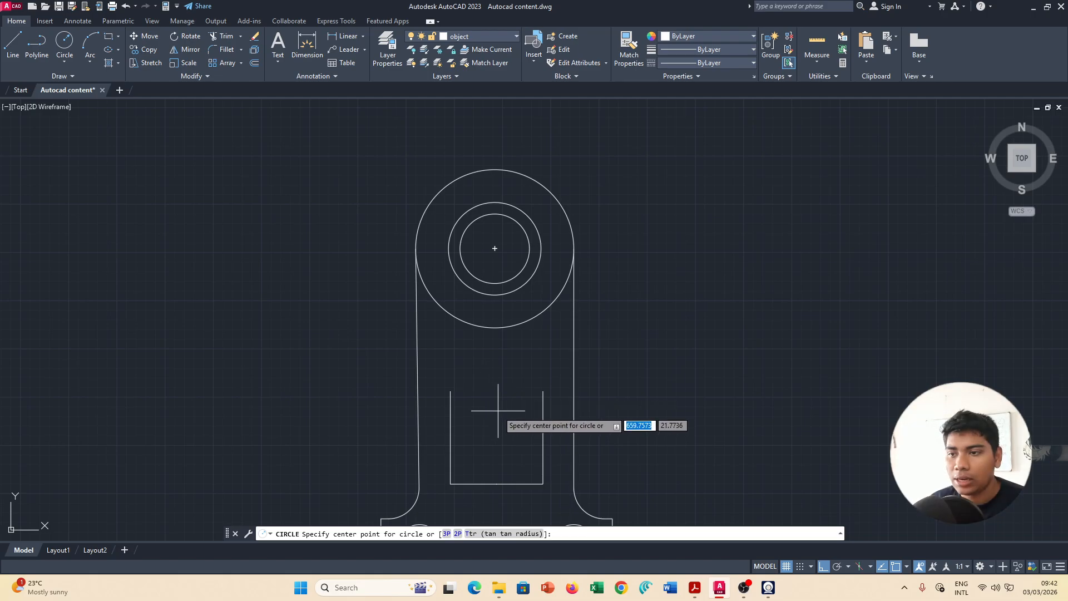
{"action": "left_click", "coordinate": [498, 410]}
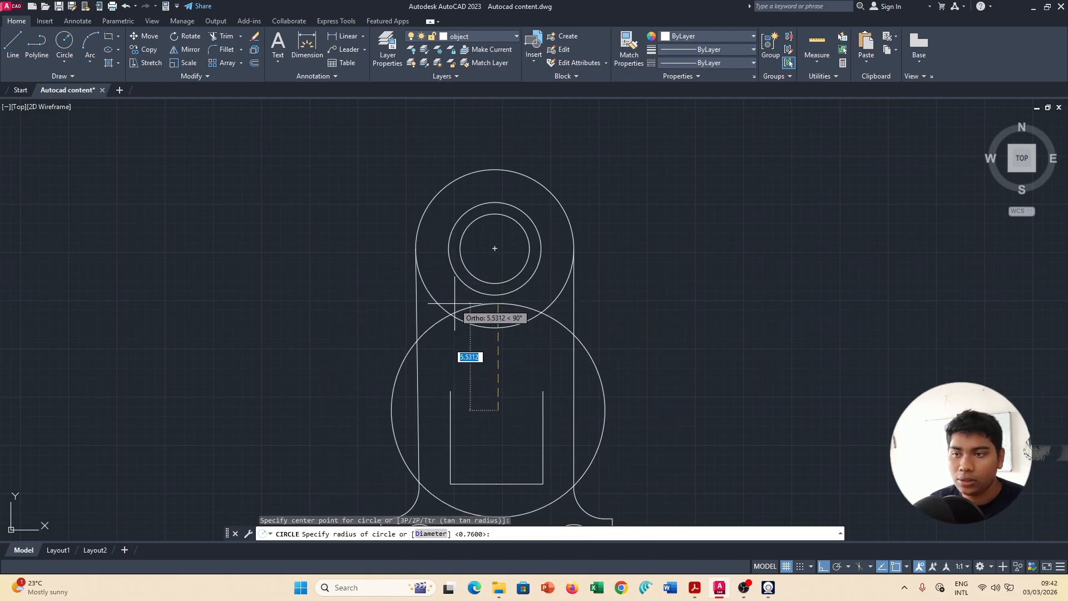
{"action": "key", "text": "alt+Tab"}
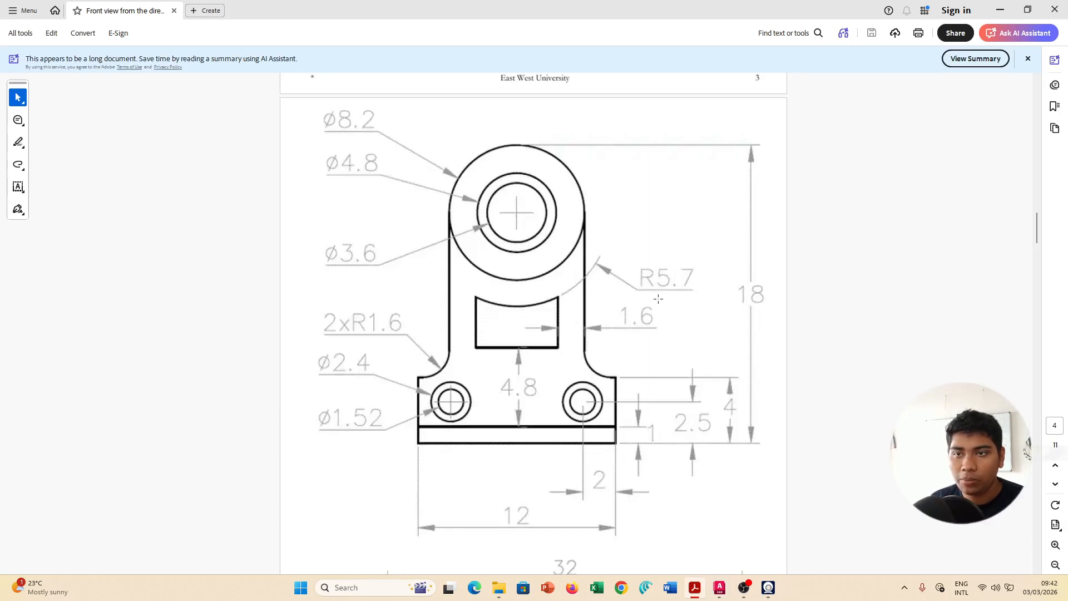
{"action": "key", "text": "alt+Tab"}
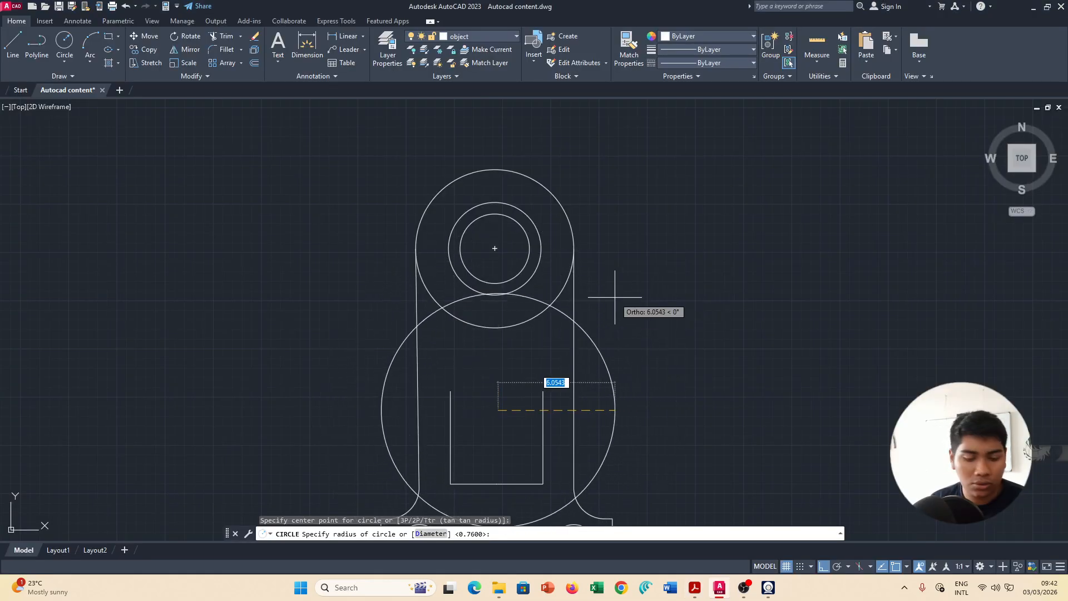
{"action": "type", "text": "5"}
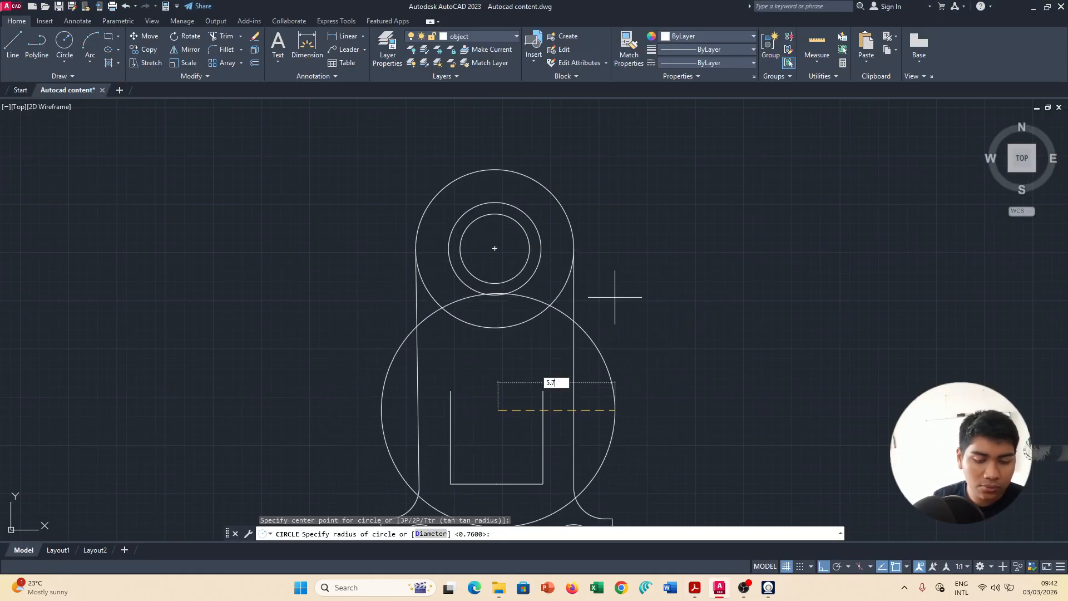
{"action": "type", "text": ".7"}
{"action": "key", "text": "Return"}
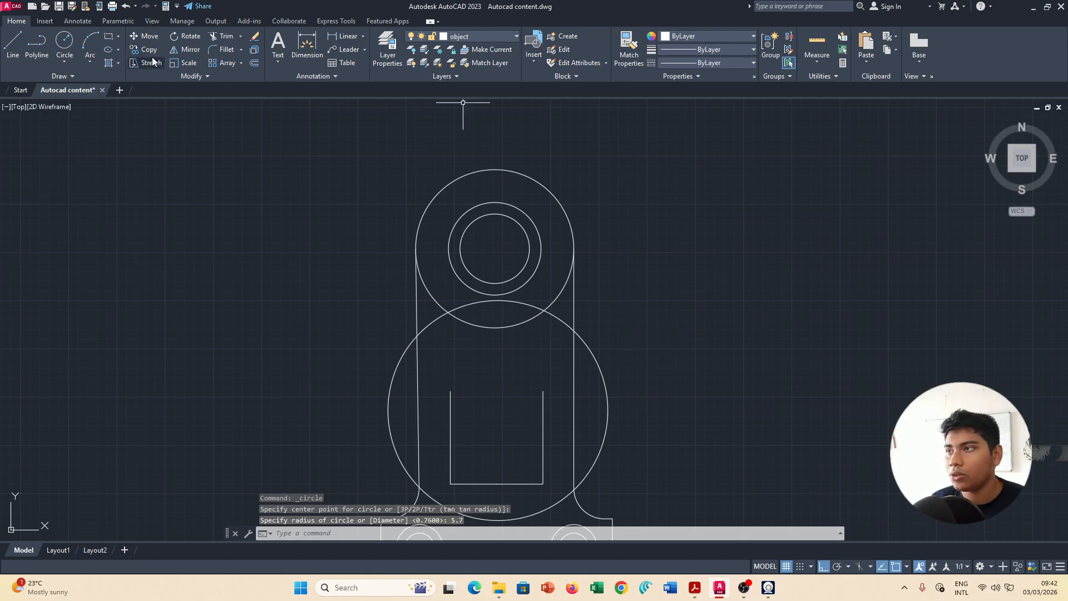
{"action": "left_click", "coordinate": [145, 36]}
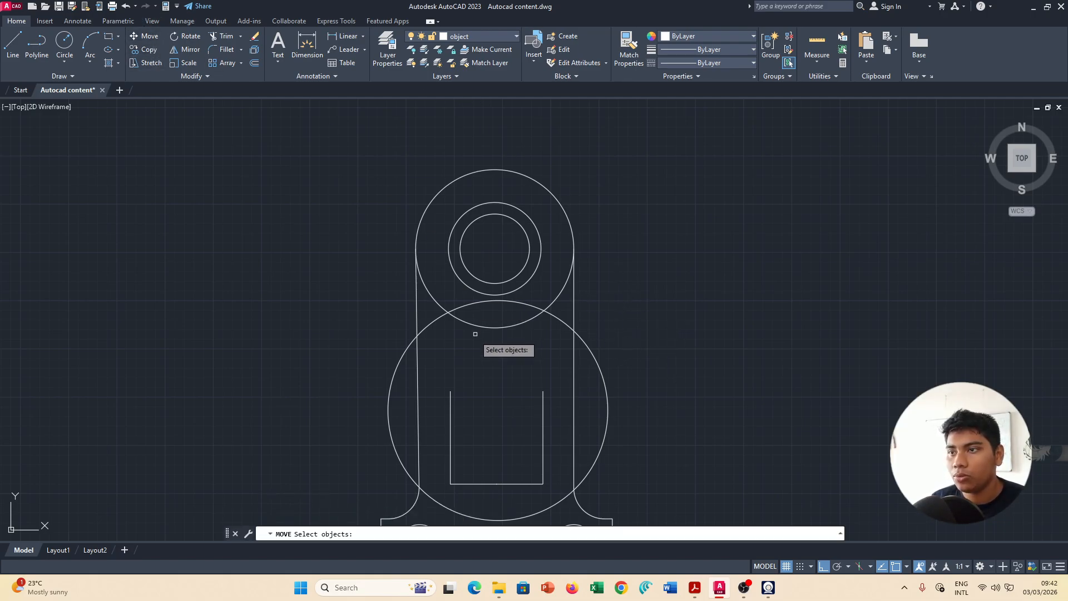
{"action": "left_click", "coordinate": [397, 364]}
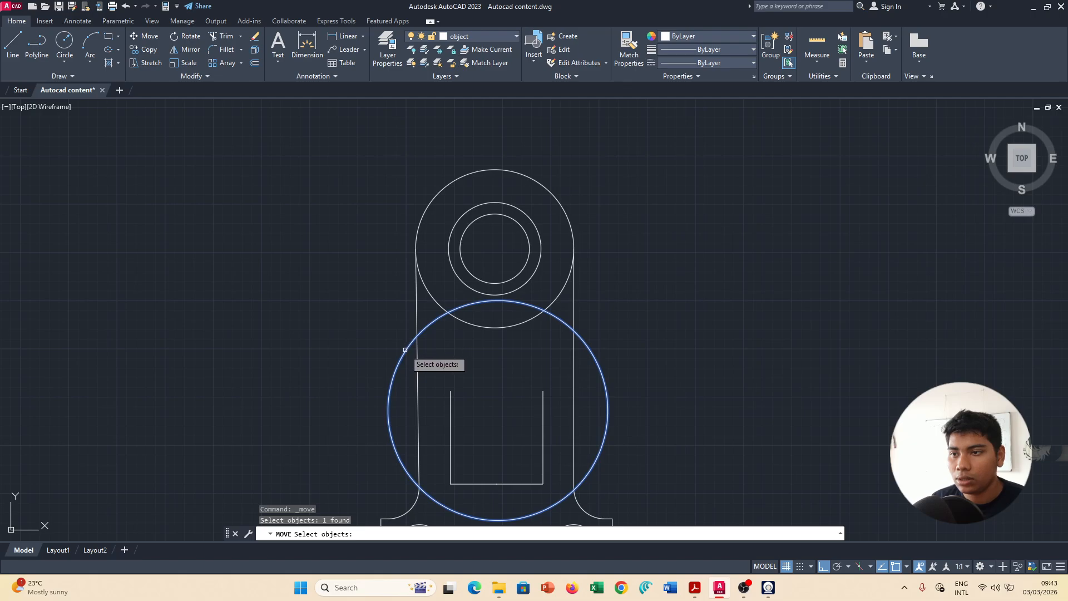
{"action": "left_click", "coordinate": [404, 350]}
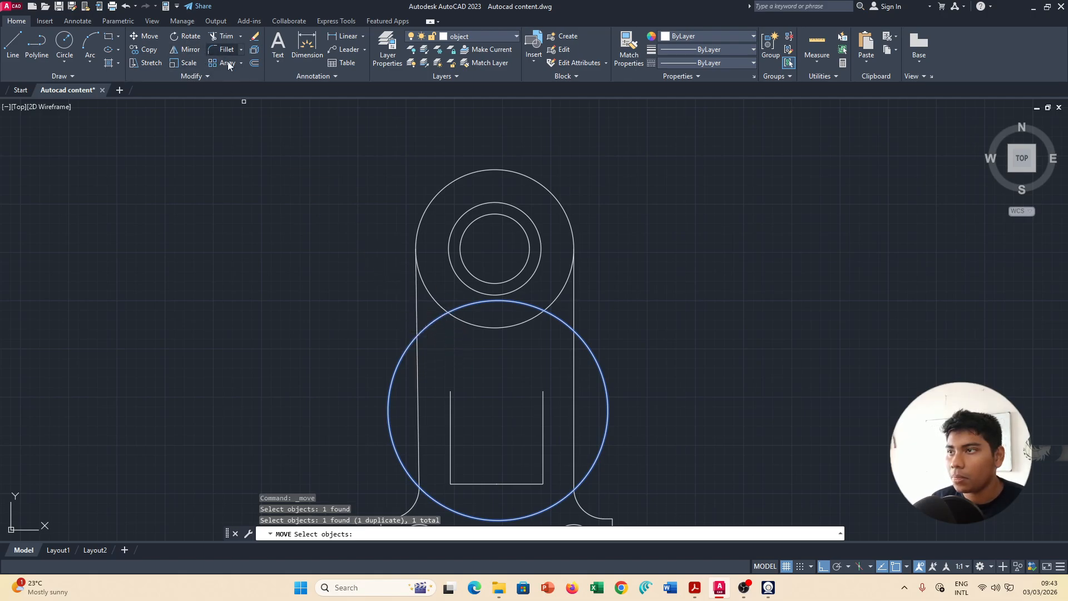
{"action": "left_click", "coordinate": [404, 365]}
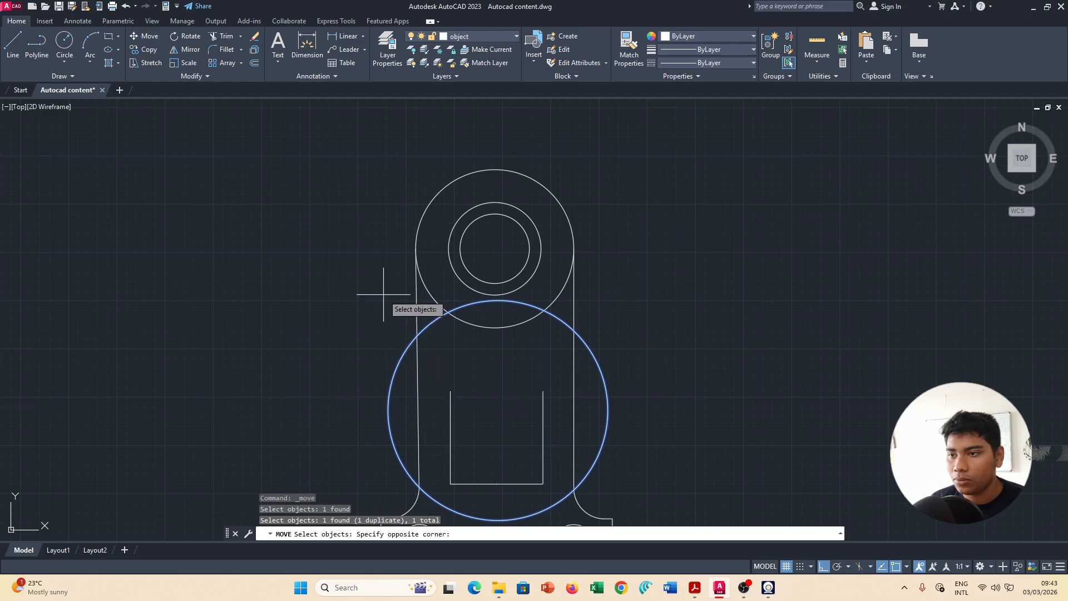
{"action": "key", "text": "Escape"}
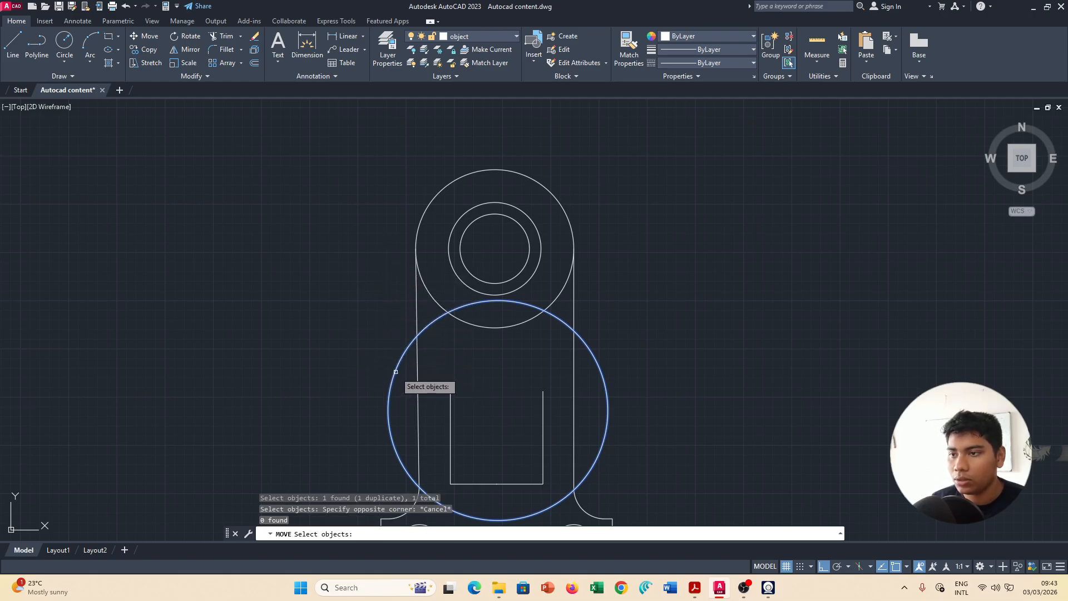
{"action": "left_click", "coordinate": [144, 35]}
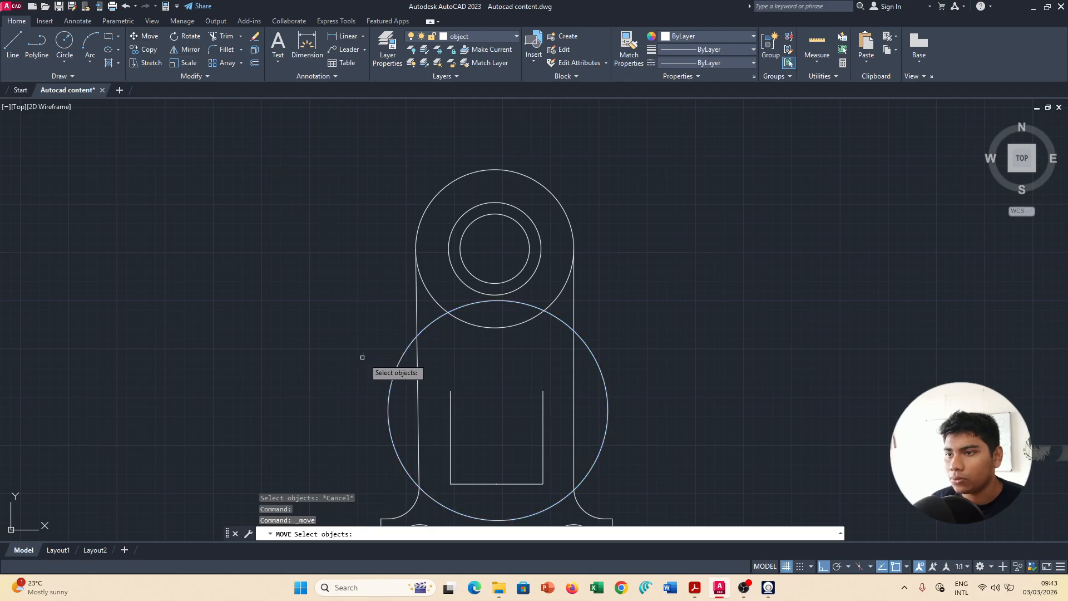
{"action": "left_click", "coordinate": [397, 365]}
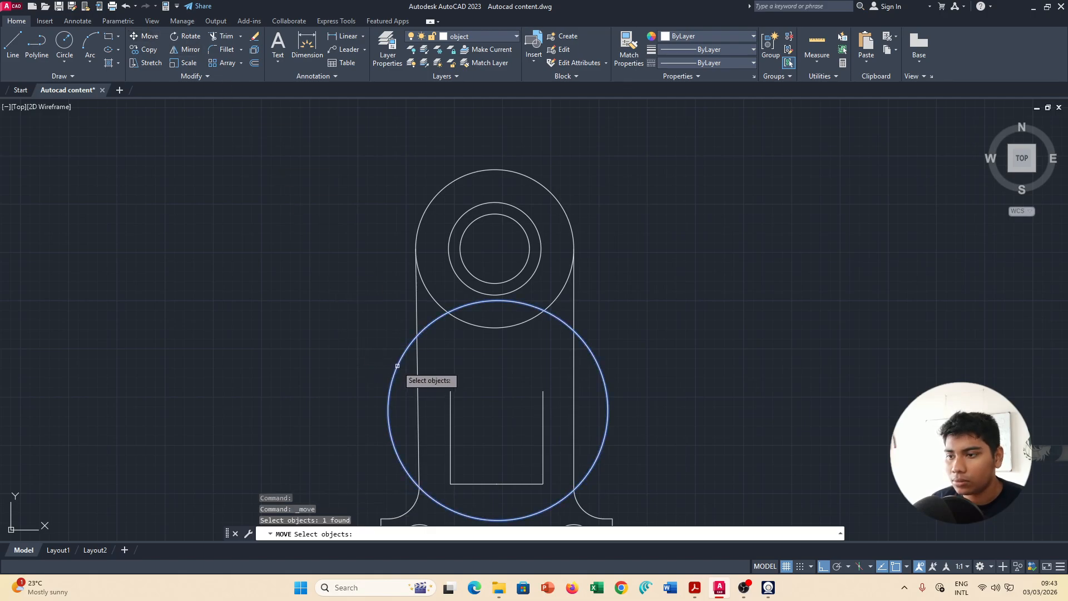
{"action": "scroll", "coordinate": [398, 366], "scroll_direction": "down", "scroll_amount": 2}
{"action": "left_click", "coordinate": [527, 368]}
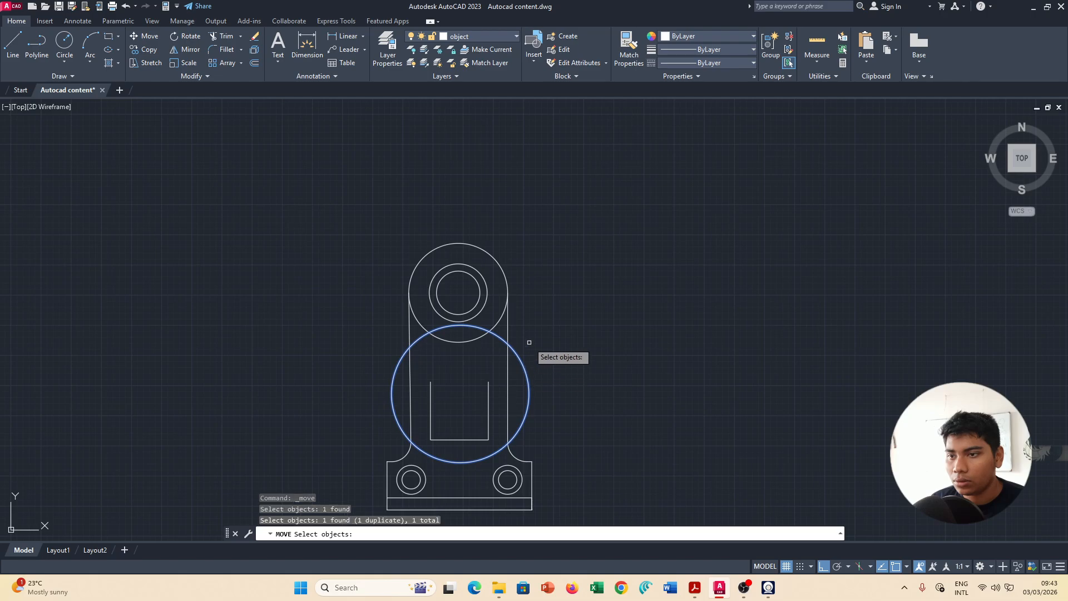
{"action": "left_click", "coordinate": [508, 316]}
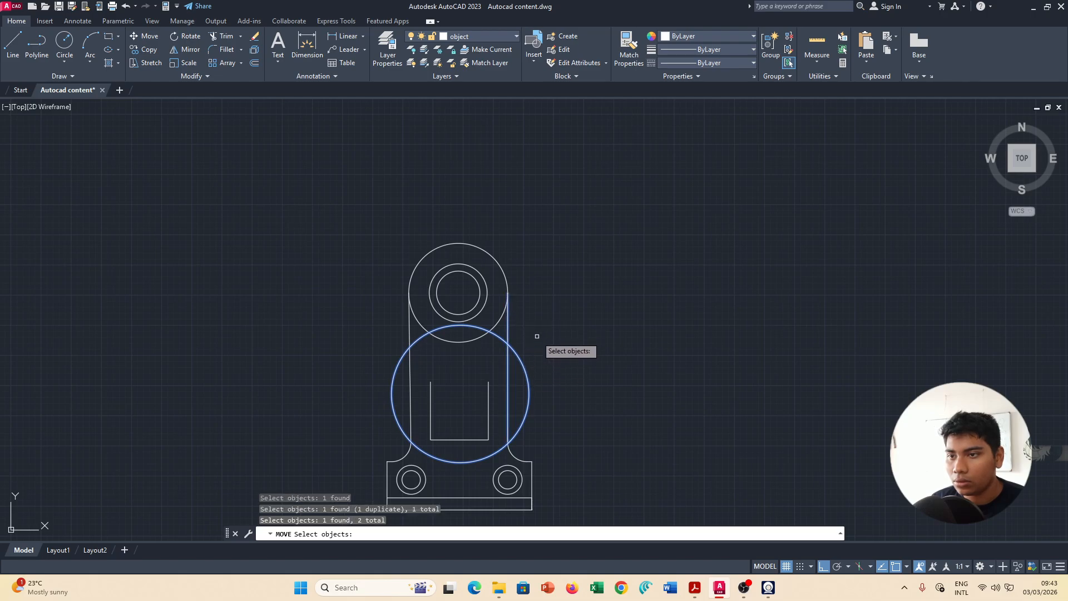
{"action": "key", "text": "Escape"}
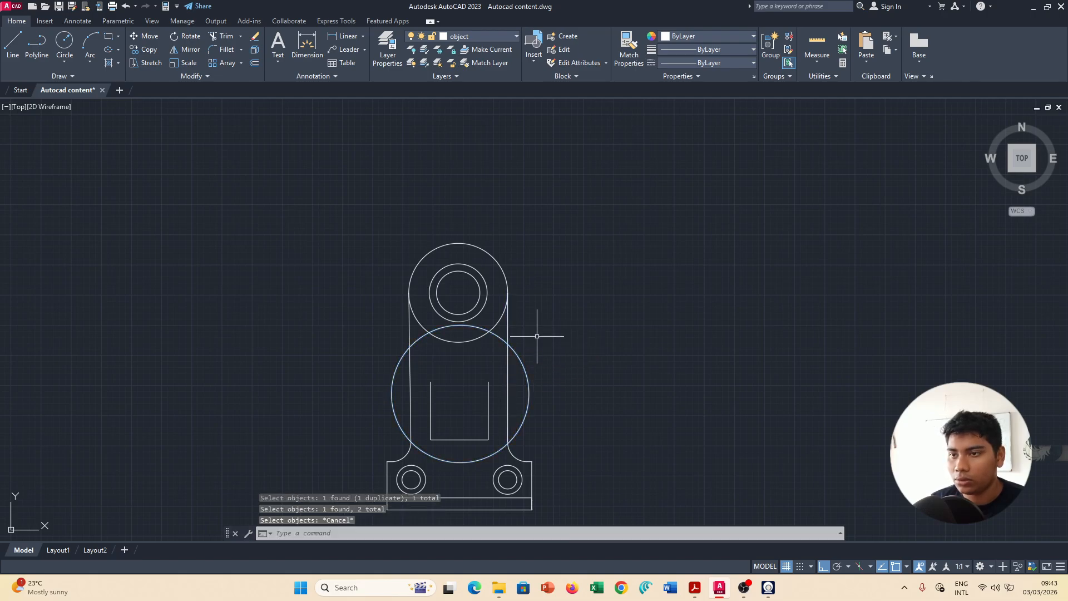
{"action": "left_click", "coordinate": [138, 37]}
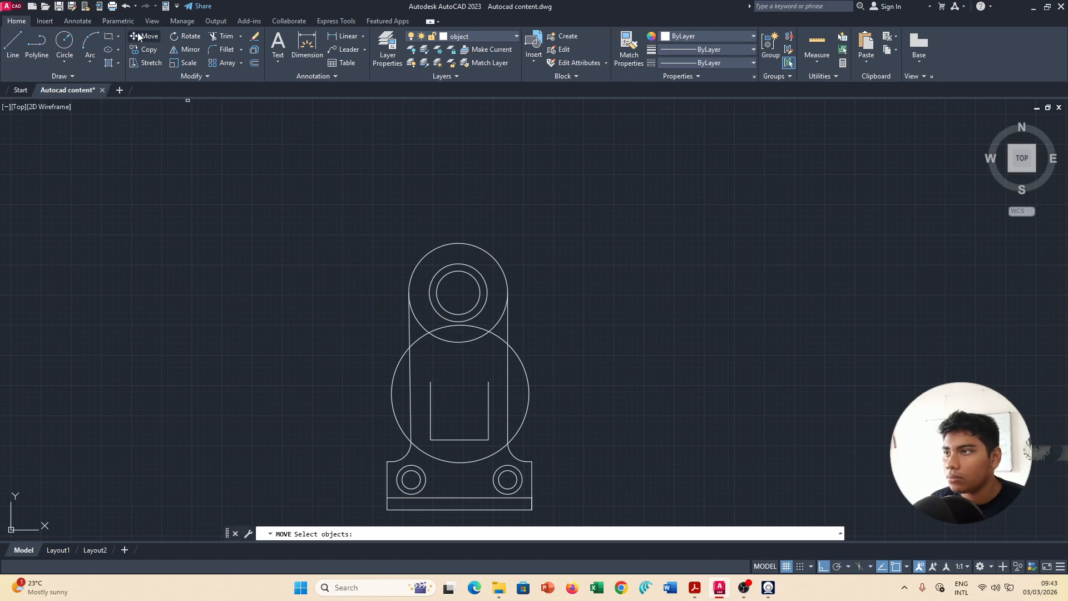
{"action": "left_click", "coordinate": [391, 384]}
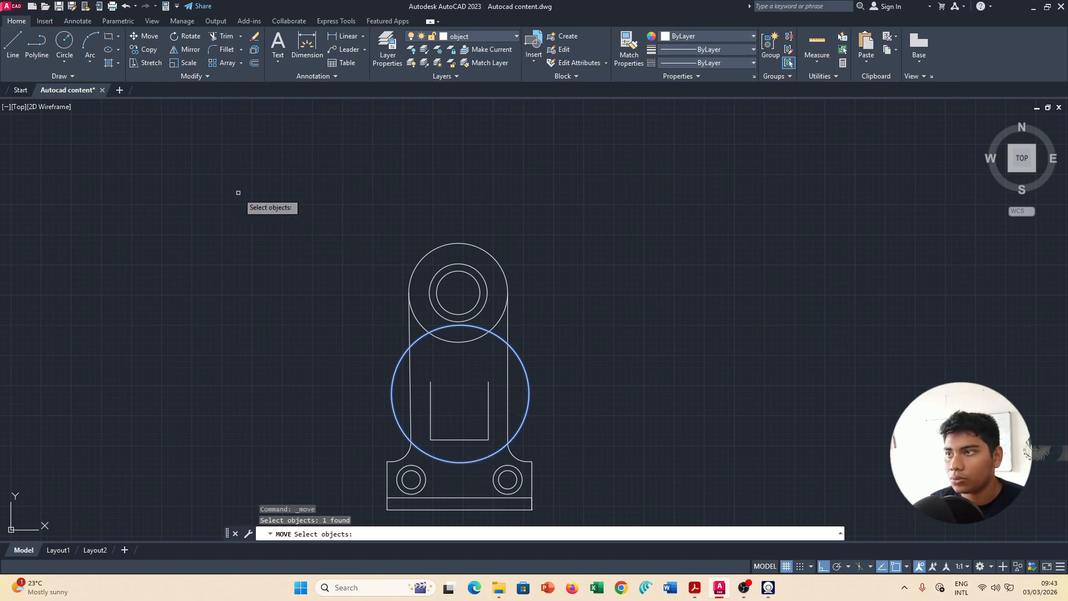
{"action": "key", "text": "Escape"}
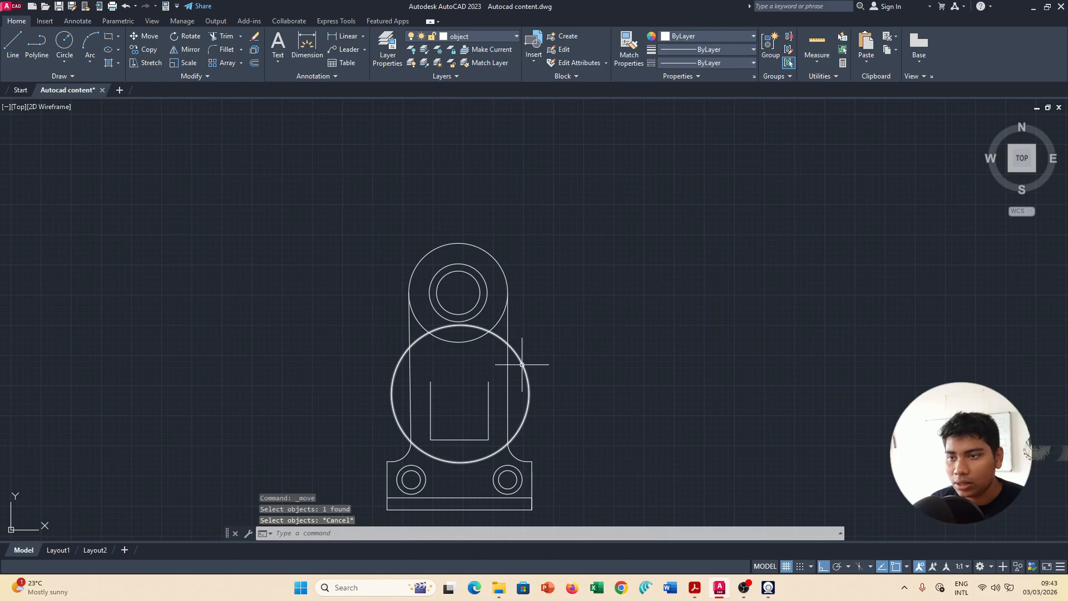
Move the radius 5.7 circle straight up until its lower edge meets the upper ends of the open-topped rectangle's sides.
{"action": "left_click", "coordinate": [523, 367]}
{"action": "mouse_move", "coordinate": [522, 367]}
{"action": "left_mouse_down"}
{"action": "mouse_move", "coordinate": [525, 284]}
{"action": "mouse_move", "coordinate": [524, 298]}
{"action": "left_mouse_up"}
{"action": "scroll", "coordinate": [452, 387], "scroll_direction": "up", "scroll_amount": 8}
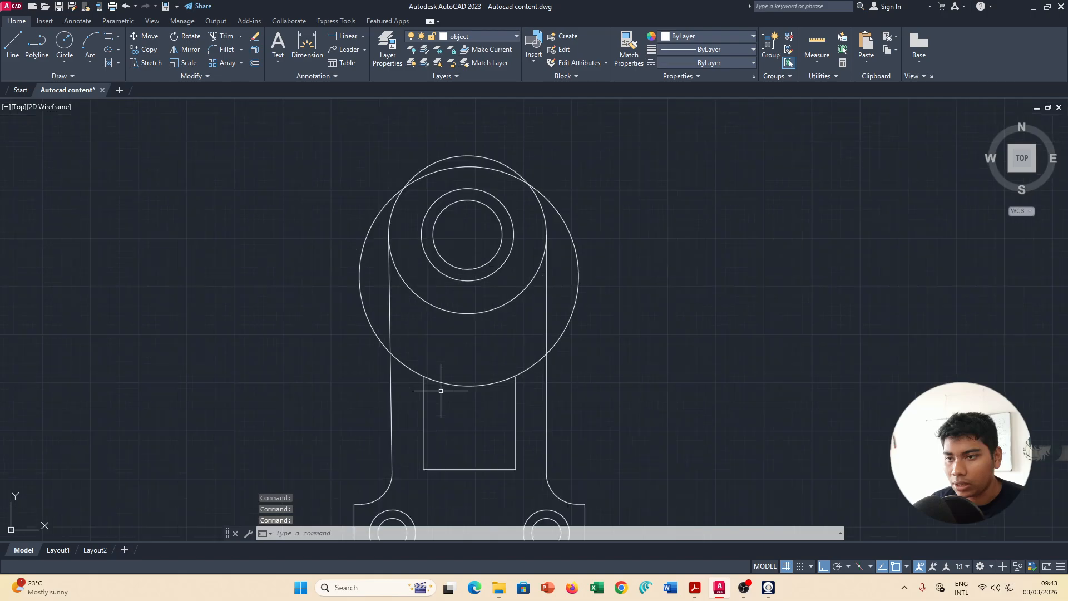
{"action": "left_click", "coordinate": [530, 371]}
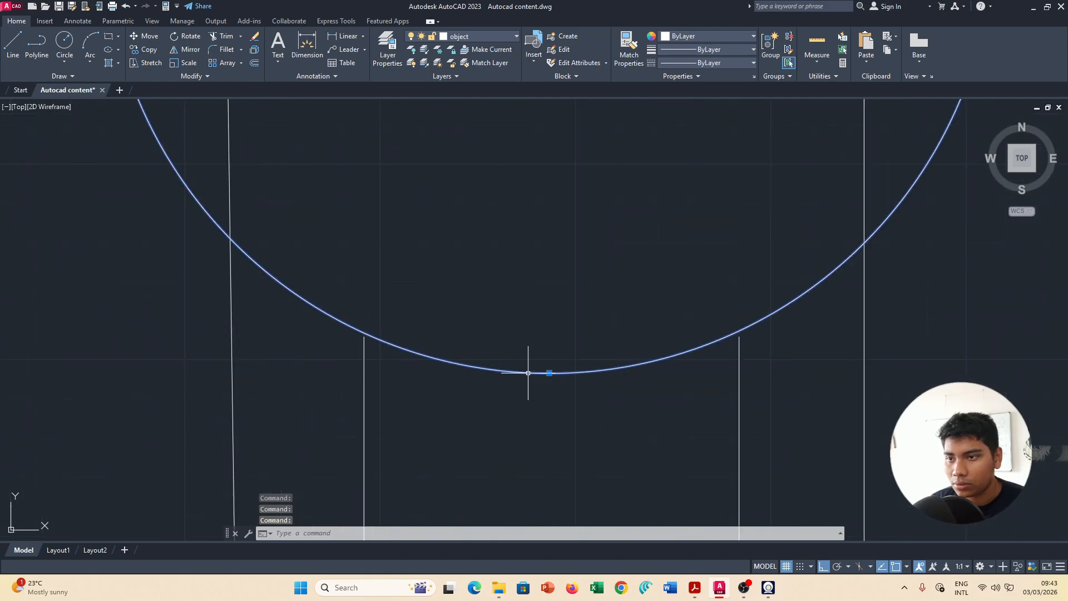
{"action": "left_click_drag", "start_coordinate": [530, 372], "coordinate": [532, 383]}
{"action": "scroll", "coordinate": [723, 348], "scroll_direction": "up", "scroll_amount": 5}
{"action": "scroll", "coordinate": [706, 280], "scroll_direction": "down", "scroll_amount": 5}
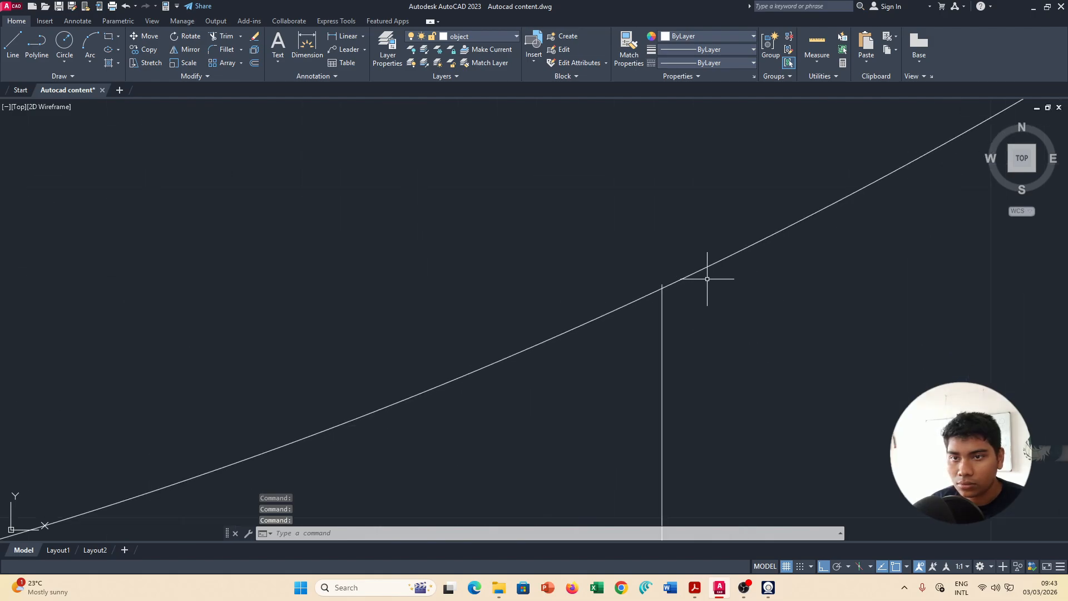
{"action": "middle_click_drag", "start_coordinate": [703, 281], "coordinate": [695, 379]}
{"action": "scroll", "coordinate": [695, 379], "scroll_direction": "down", "scroll_amount": 6}
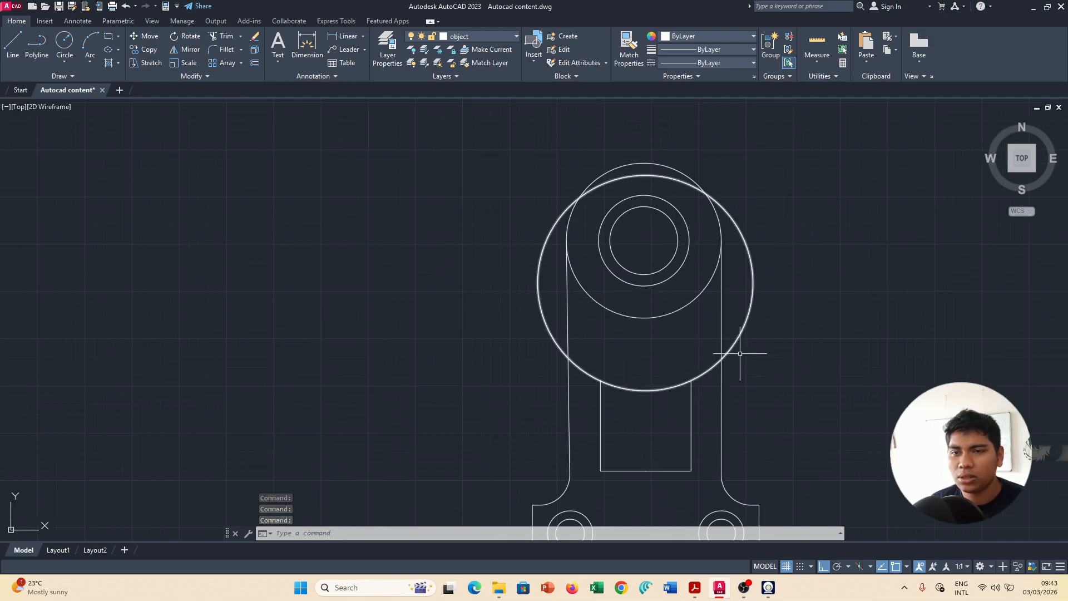
Delete the radius 5.7 circle overlapping the bracket's upper circles.
{"action": "left_click", "coordinate": [751, 306]}
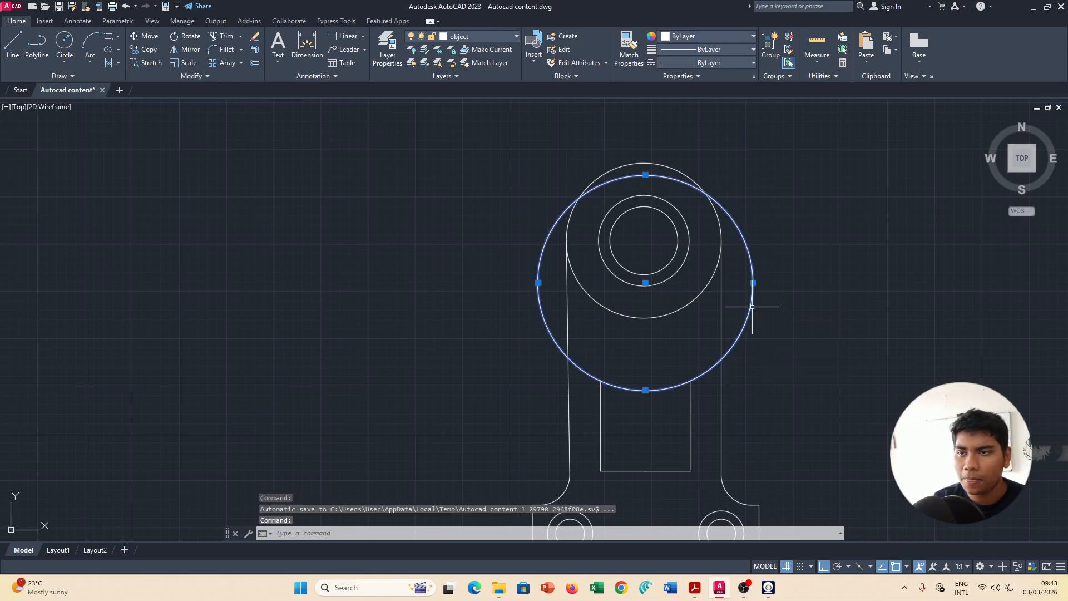
{"action": "key", "text": "Delete"}
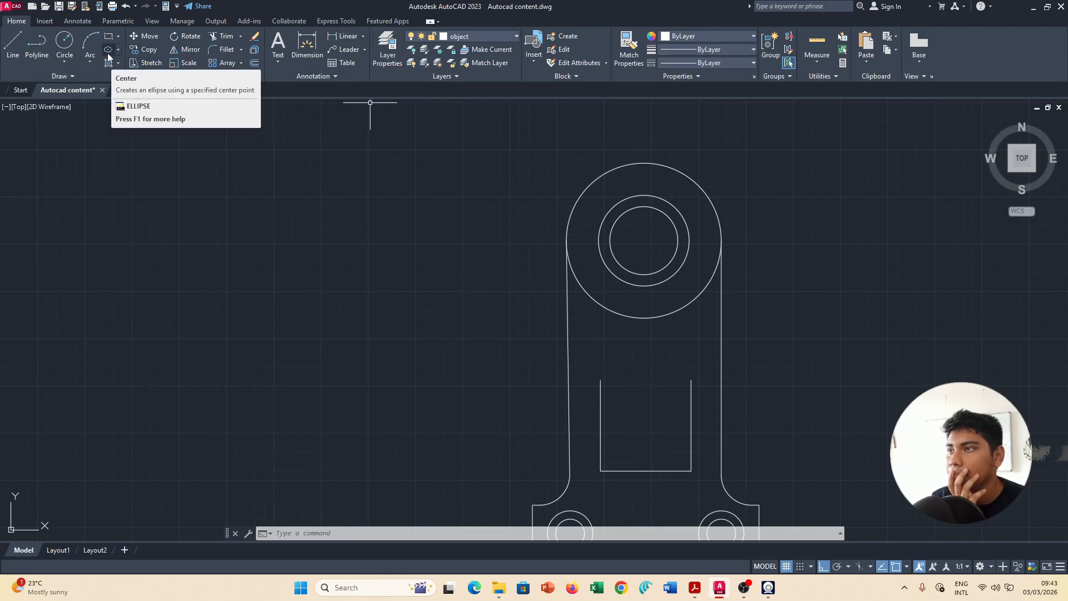
Draw a Start, End, Radius arc of 5.7 from the rectangle's right side to its left side, checking the PDF reference.
{"action": "left_click", "coordinate": [91, 63]}
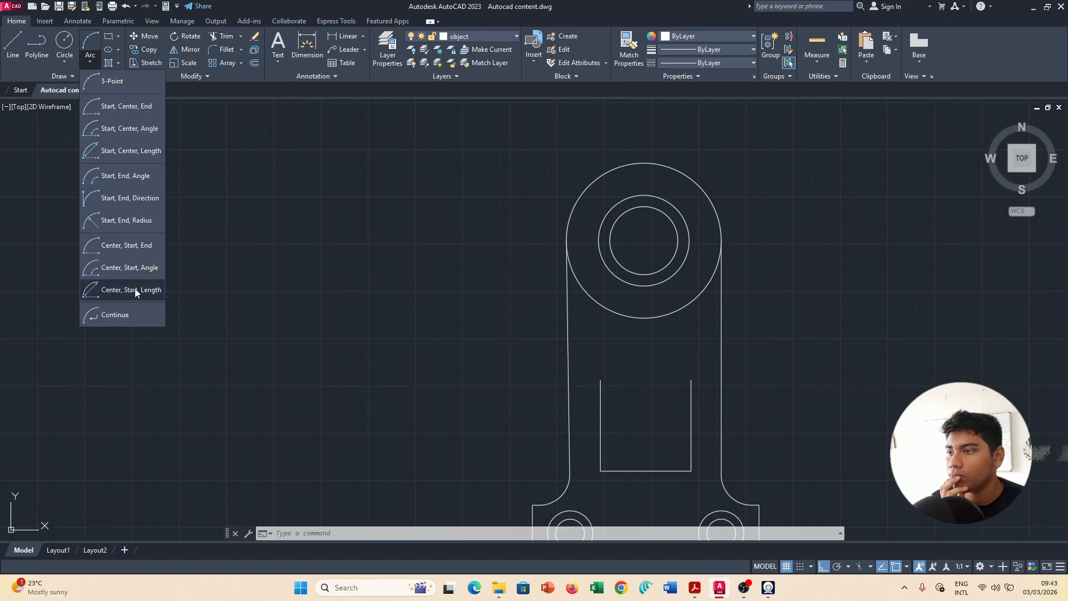
{"action": "left_click", "coordinate": [142, 223]}
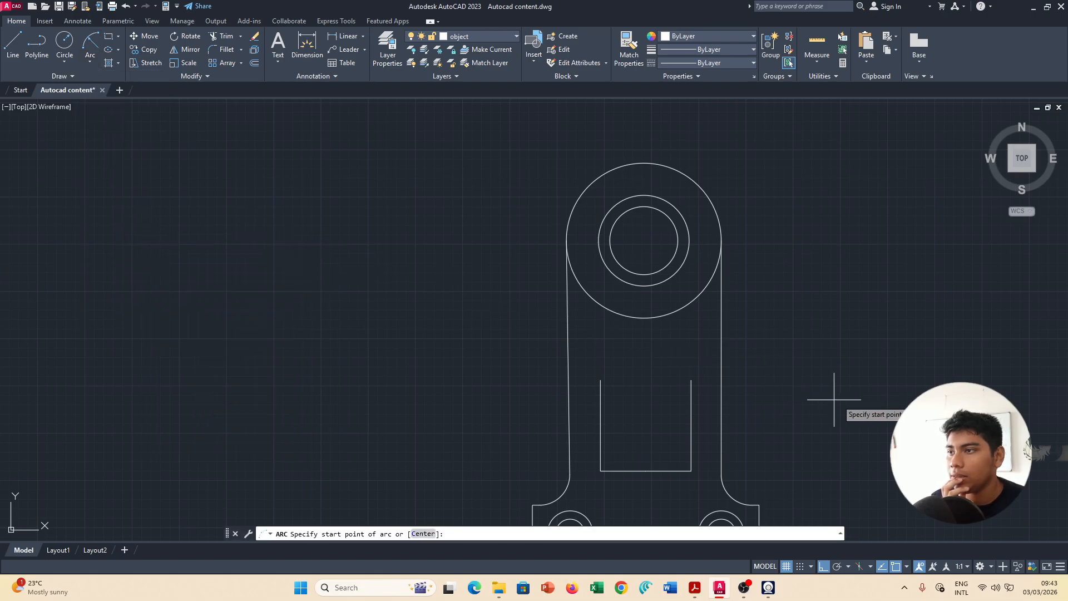
{"action": "left_click", "coordinate": [691, 380]}
{"action": "left_click", "coordinate": [600, 380]}
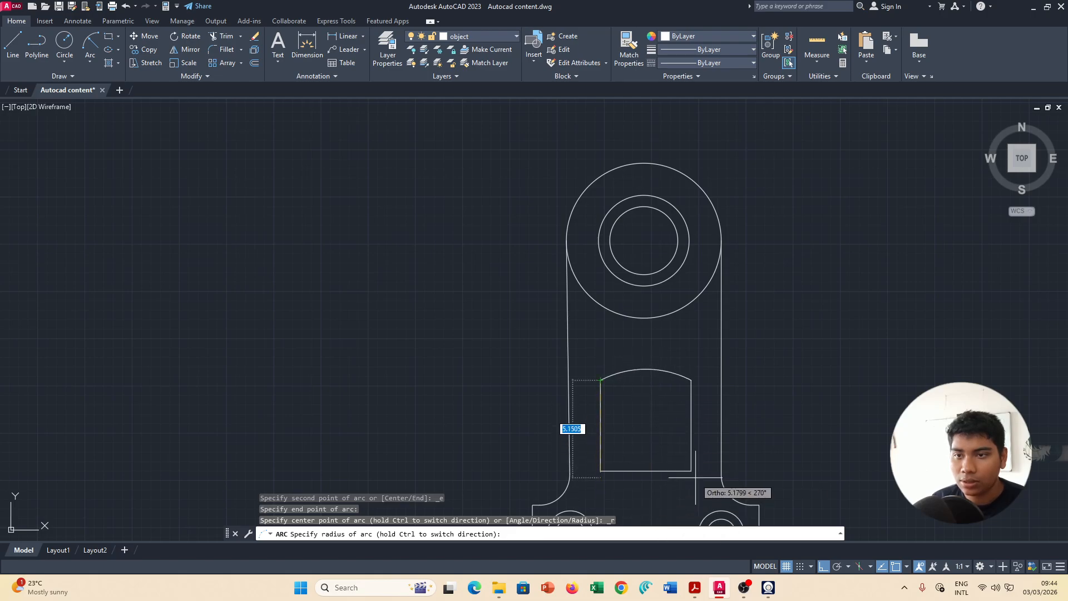
{"action": "scroll", "coordinate": [694, 477], "scroll_direction": "down", "scroll_amount": 6}
{"action": "middle_click_drag", "start_coordinate": [730, 495], "coordinate": [692, 285]}
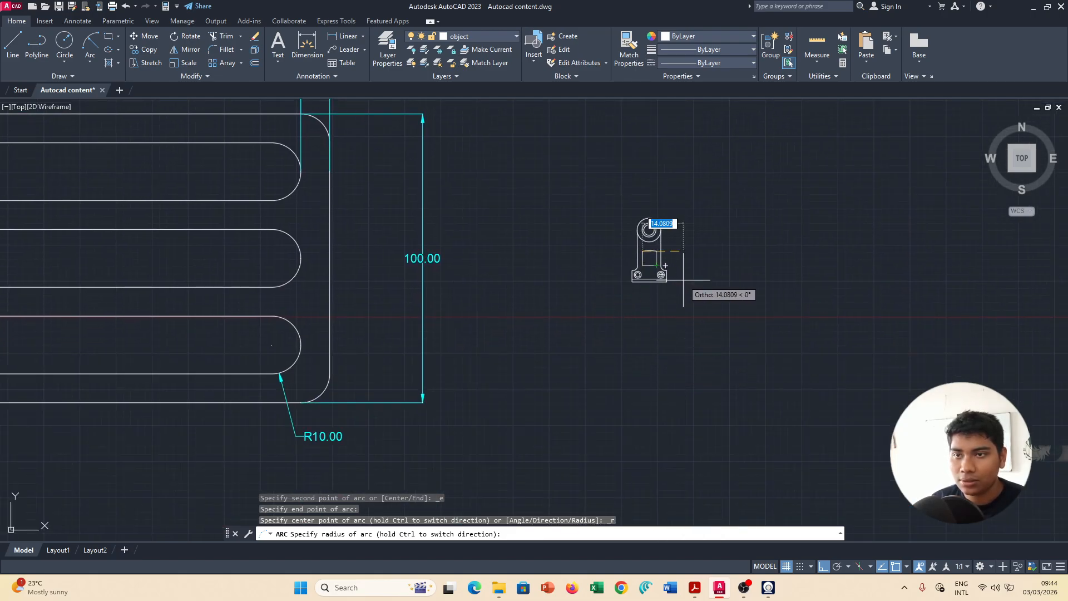
{"action": "key", "text": "alt+Tab"}
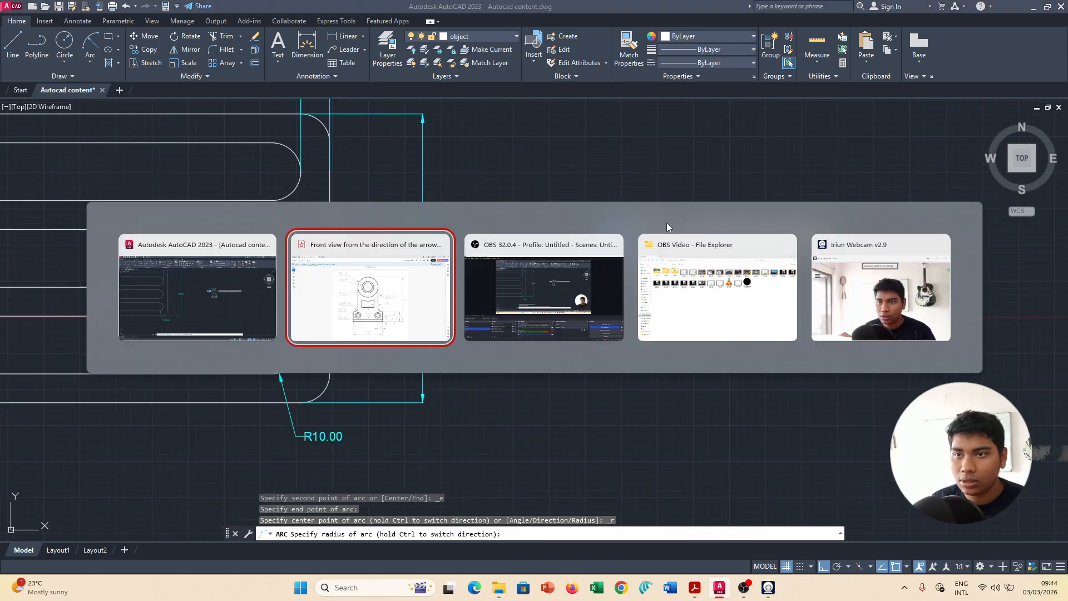
{"action": "key", "text": "alt+Tab"}
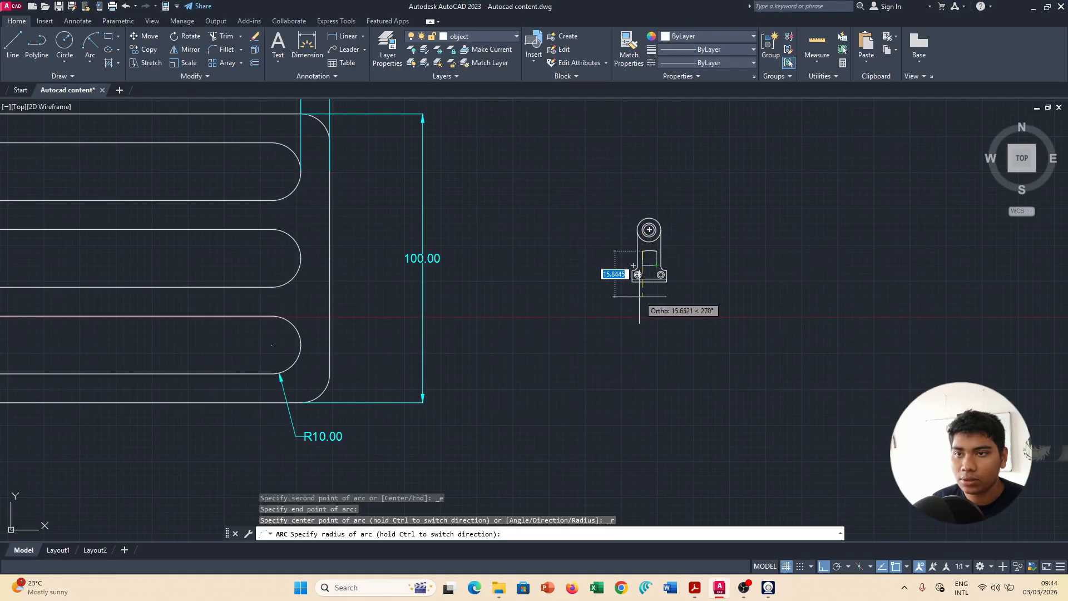
{"action": "scroll", "coordinate": [663, 316], "scroll_direction": "up", "scroll_amount": 6}
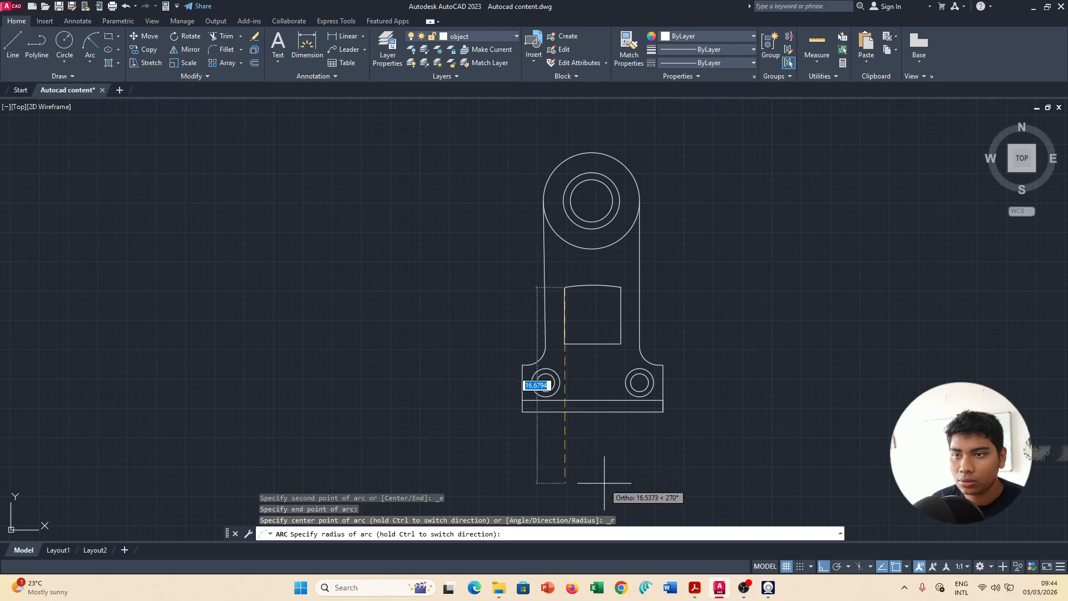
{"action": "type", "text": "5."}
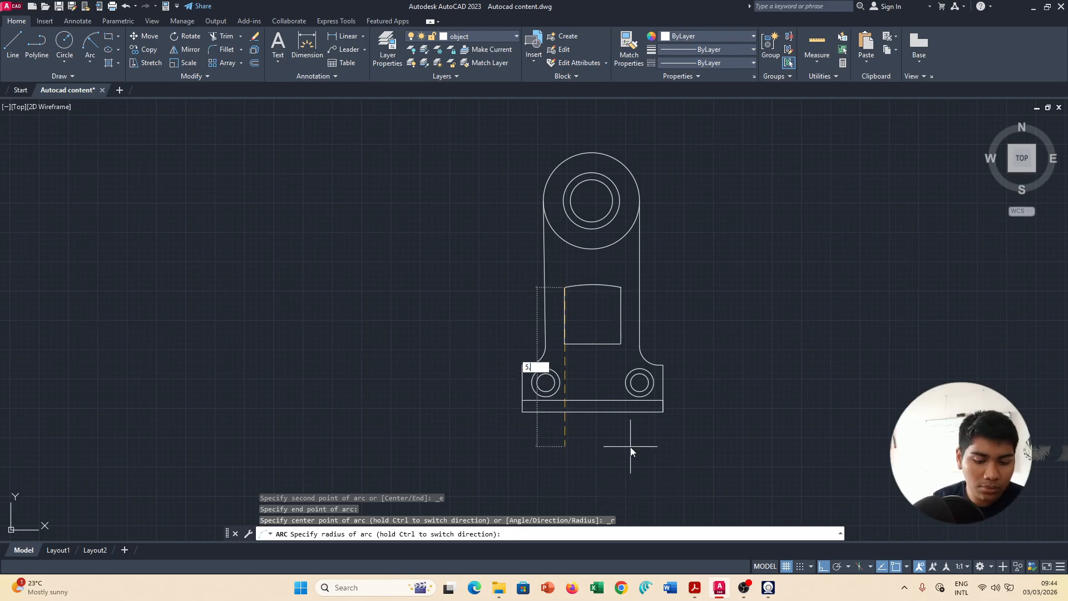
{"action": "type", "text": "7"}
{"action": "key", "text": "Return"}
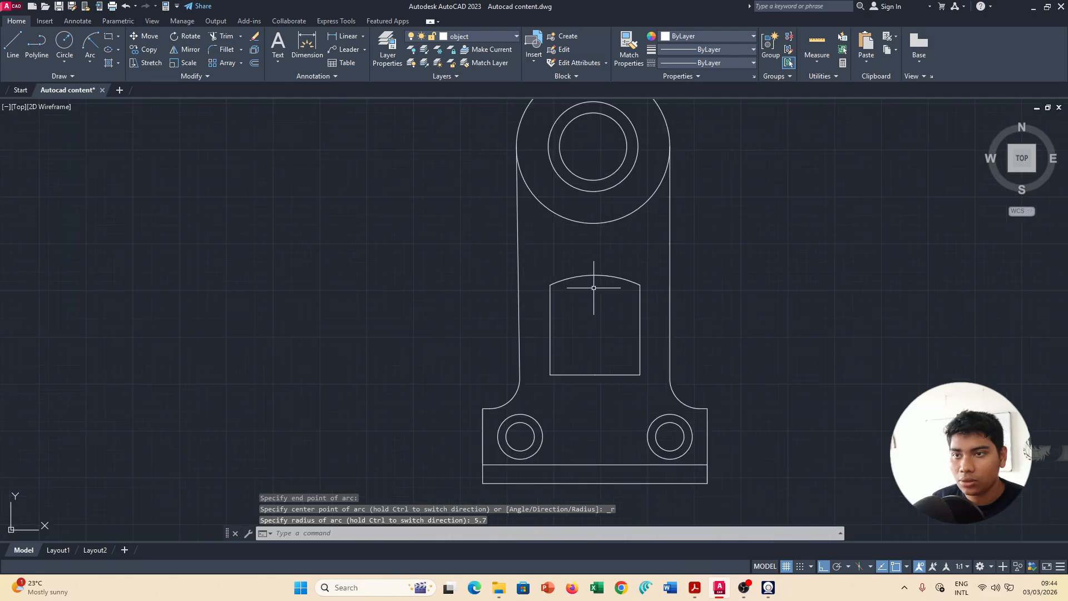
Try to flip the arc by stretching its midpoint 5.7 downward, and undo the grip edit.
{"action": "scroll", "coordinate": [589, 281], "scroll_direction": "up", "scroll_amount": 6}
{"action": "left_click", "coordinate": [605, 254]}
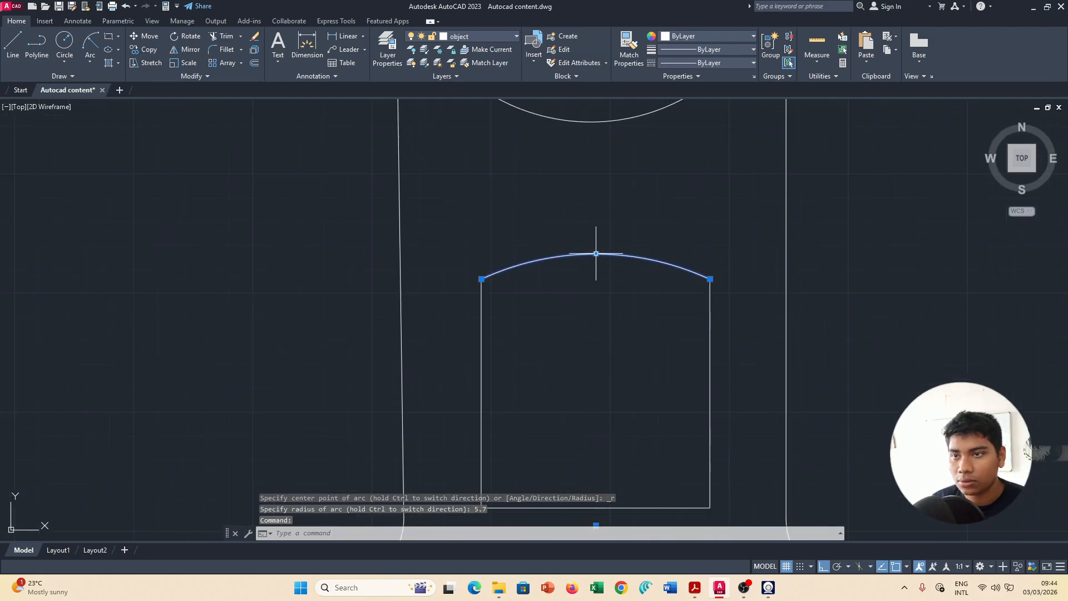
{"action": "left_click", "coordinate": [596, 254]}
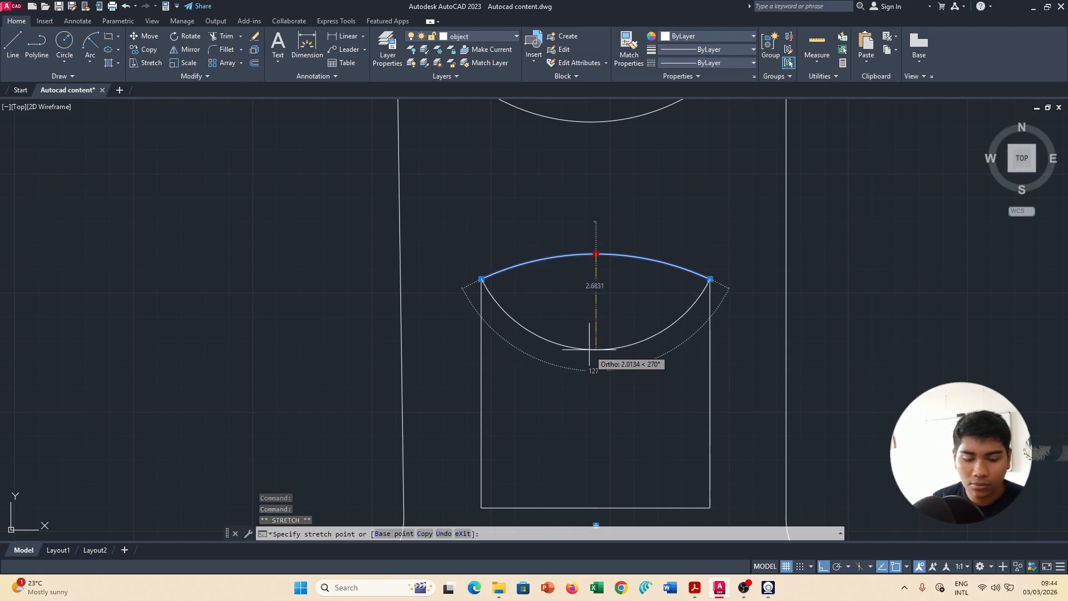
{"action": "type", "text": "5"}
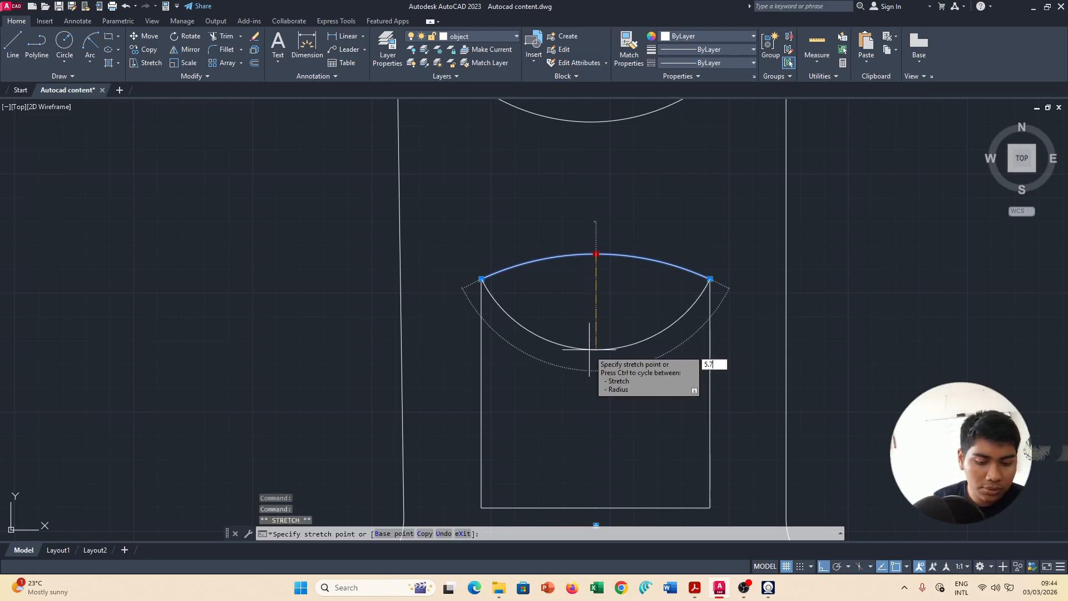
{"action": "type", "text": ".7"}
{"action": "key", "text": "Return"}
{"action": "key", "text": "Escape"}
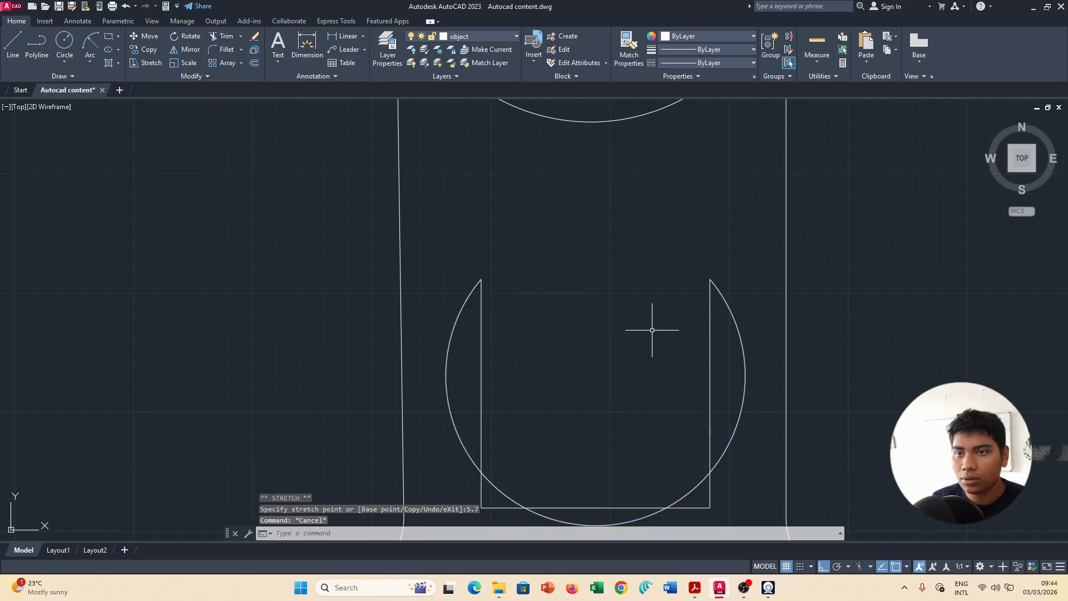
{"action": "key", "text": "ctrl+z"}
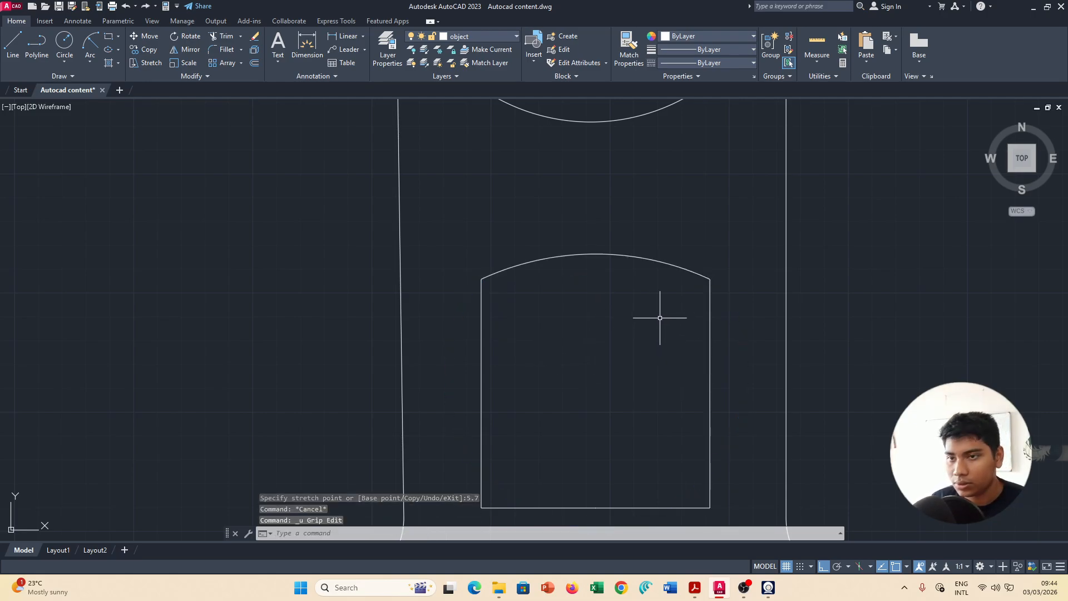
Replace the upward-bulging arc with a downward-curving Start, End, Radius arc of 5.7, from the rectangle's left side to its right side.
{"action": "left_click", "coordinate": [643, 258]}
{"action": "key", "text": "Delete"}
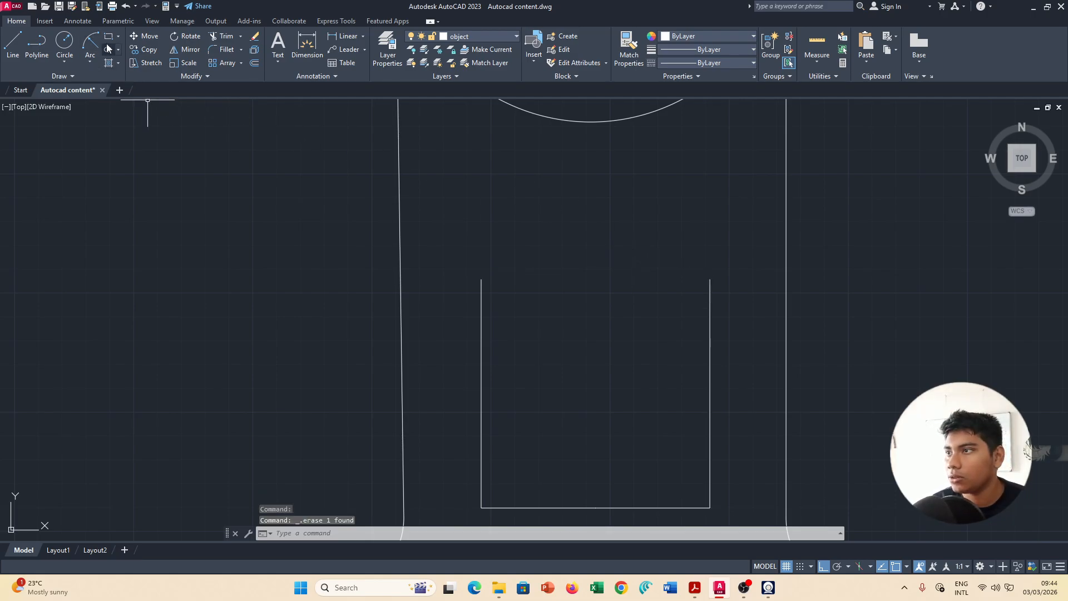
{"action": "left_click", "coordinate": [90, 62]}
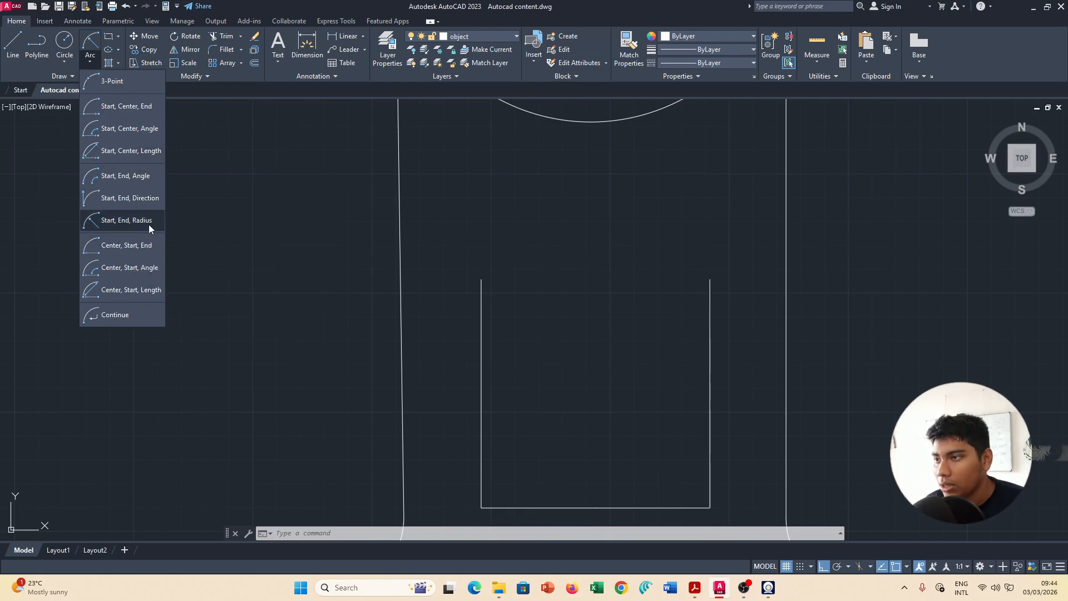
{"action": "left_click", "coordinate": [148, 224]}
{"action": "left_click", "coordinate": [483, 279]}
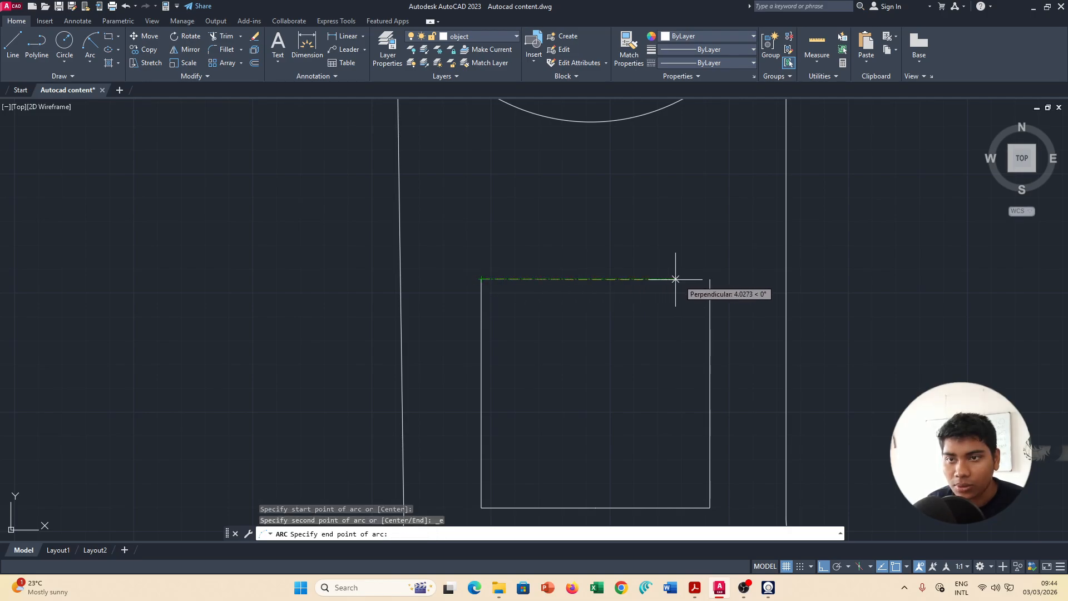
{"action": "left_click", "coordinate": [709, 279]}
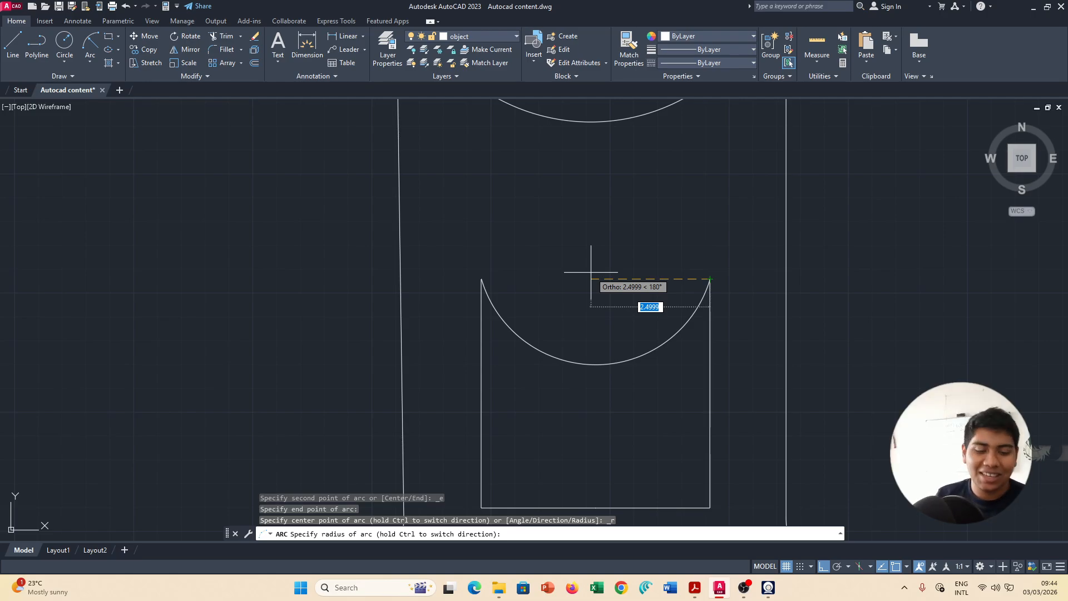
{"action": "type", "text": "5.7"}
{"action": "key", "text": "Return"}
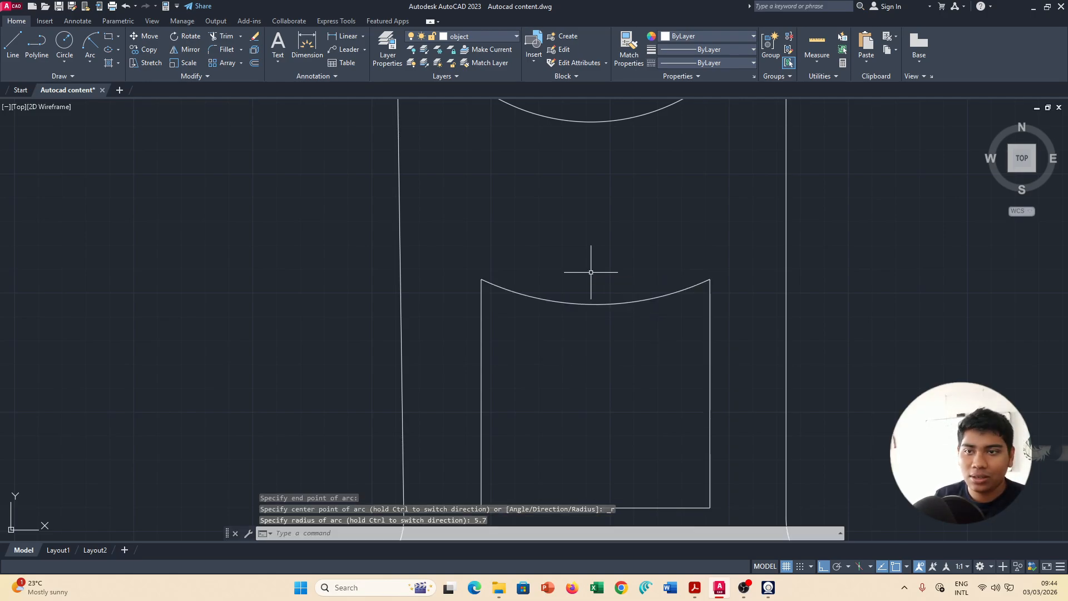
Compare the arc-topped opening with the R5.7 edge in the PDF reference.
{"action": "middle_click_drag", "start_coordinate": [665, 242], "coordinate": [556, 229]}
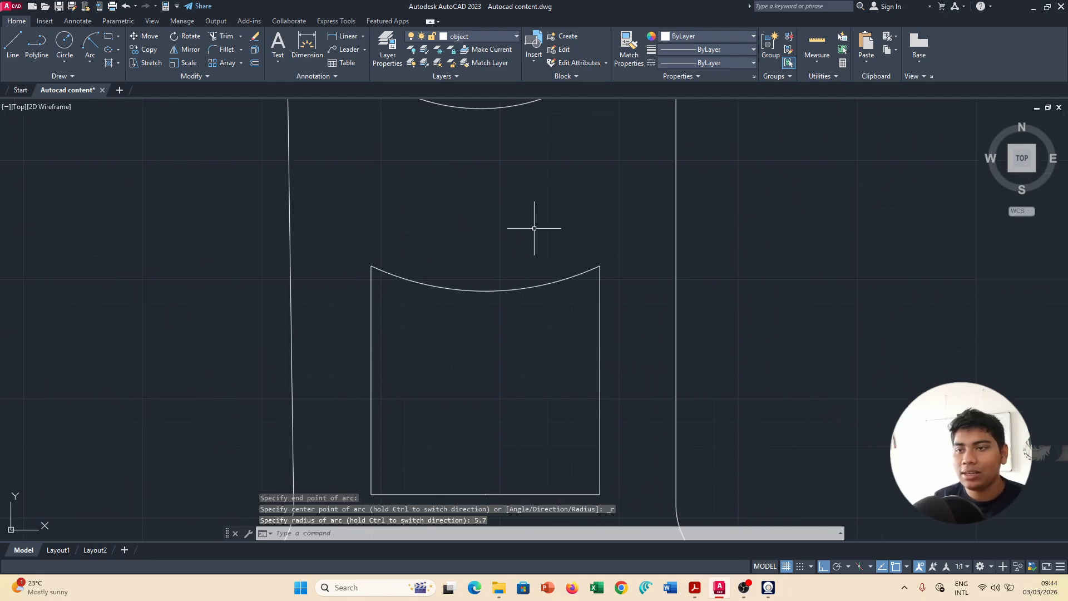
{"action": "scroll", "coordinate": [646, 272], "scroll_direction": "down", "scroll_amount": 1}
{"action": "mouse_move", "coordinate": [739, 253]}
{"action": "middle_mouse_down"}
{"action": "mouse_move", "coordinate": [725, 338]}
{"action": "mouse_move", "coordinate": [696, 293]}
{"action": "middle_mouse_up"}
{"action": "scroll", "coordinate": [725, 338], "scroll_direction": "down", "scroll_amount": 1}
{"action": "key", "text": "alt+Tab"}
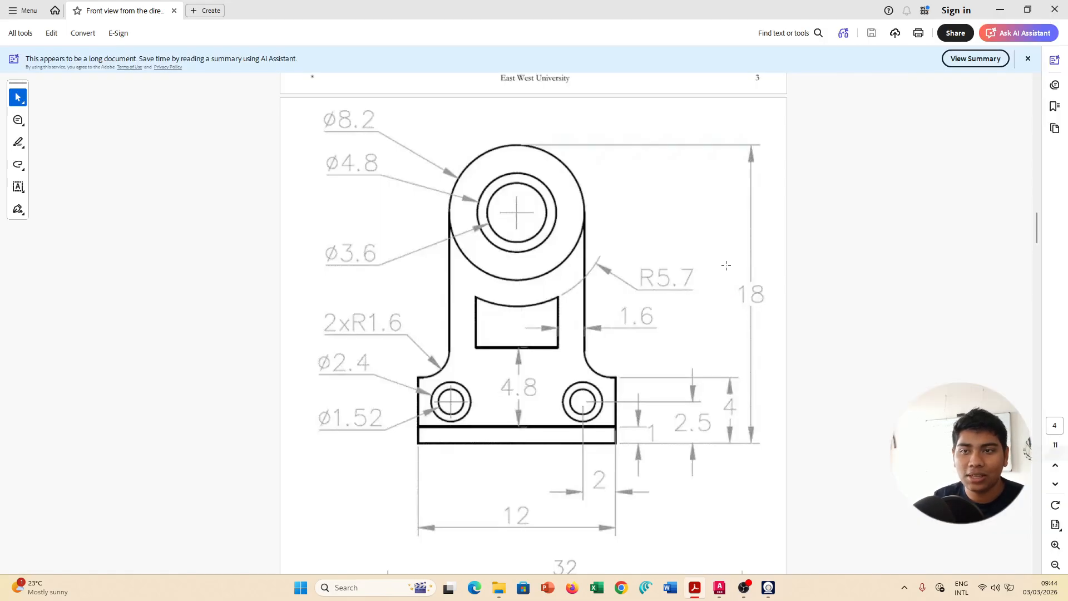
Compare the complete bracket outline with the dimensioned front view in the PDF reference.
{"action": "key", "text": "alt+Tab"}
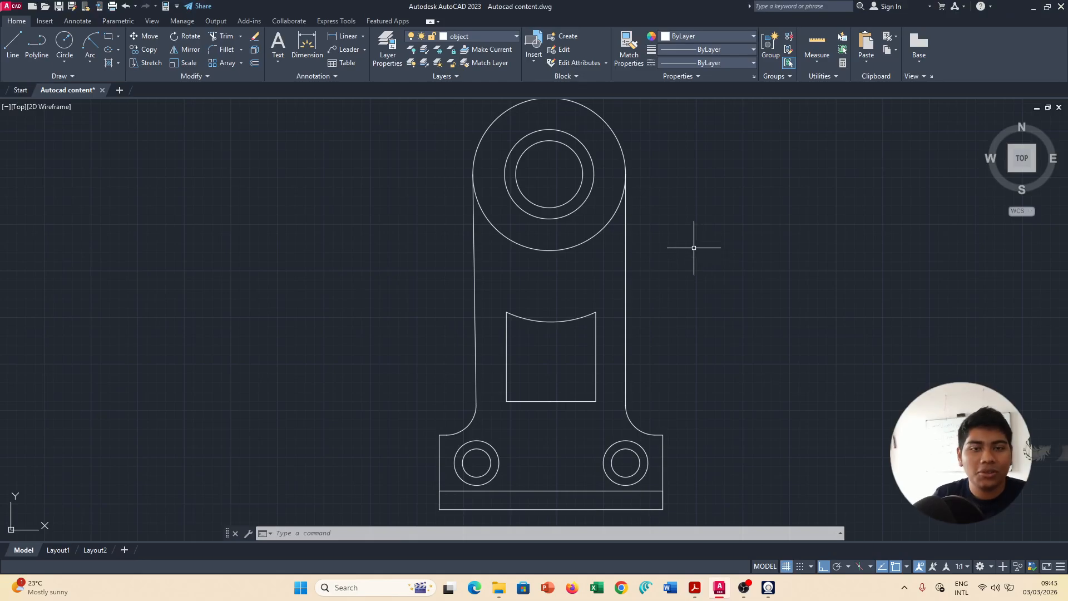
{"action": "key", "text": "alt+Tab"}
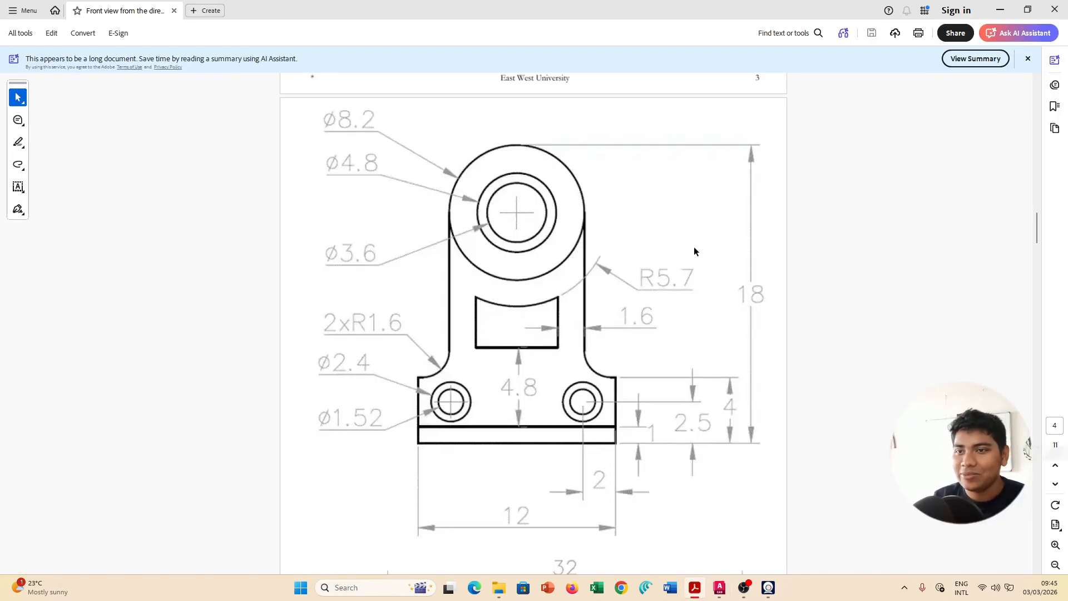
{"action": "key", "text": "alt+Tab"}
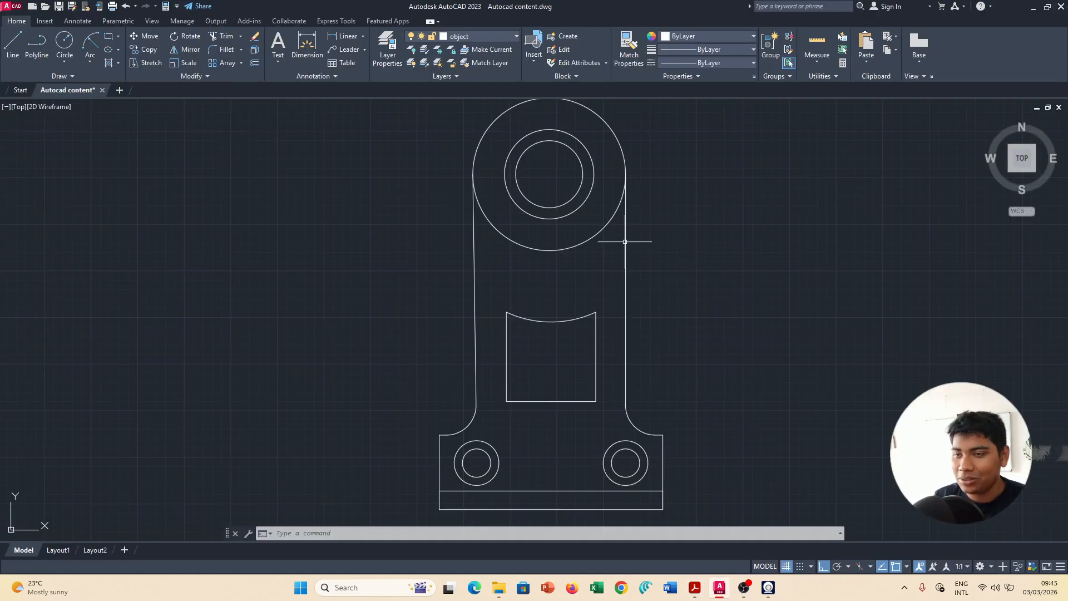
{"action": "middle_click_drag", "start_coordinate": [627, 240], "coordinate": [653, 262]}
{"action": "key", "text": "alt+Tab"}
{"action": "key", "text": "alt+Tab"}
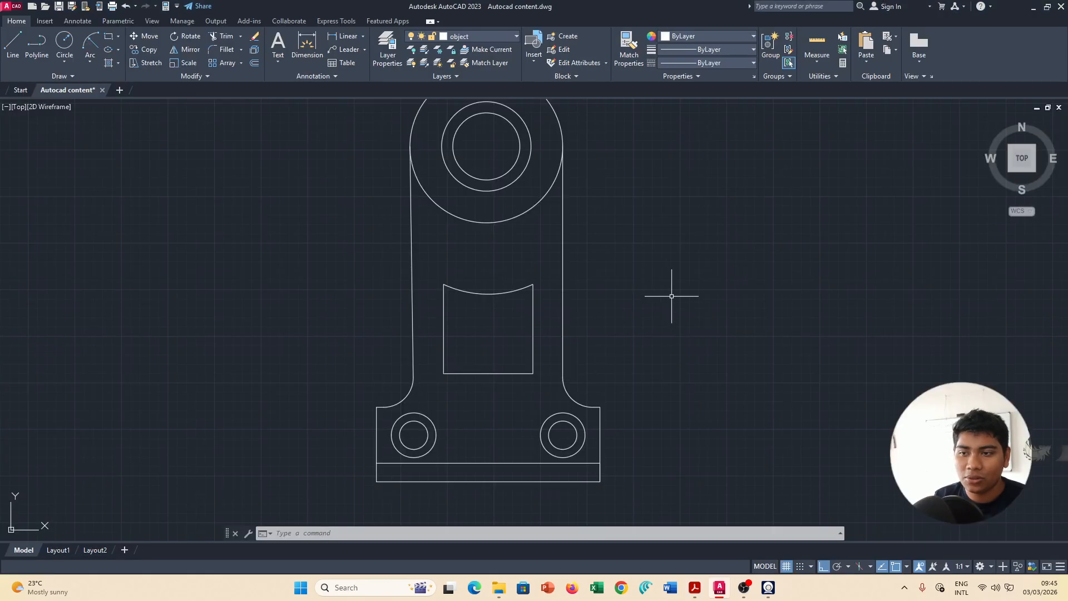
{"action": "key", "text": "alt+Tab"}
{"action": "key", "text": "alt+Tab"}
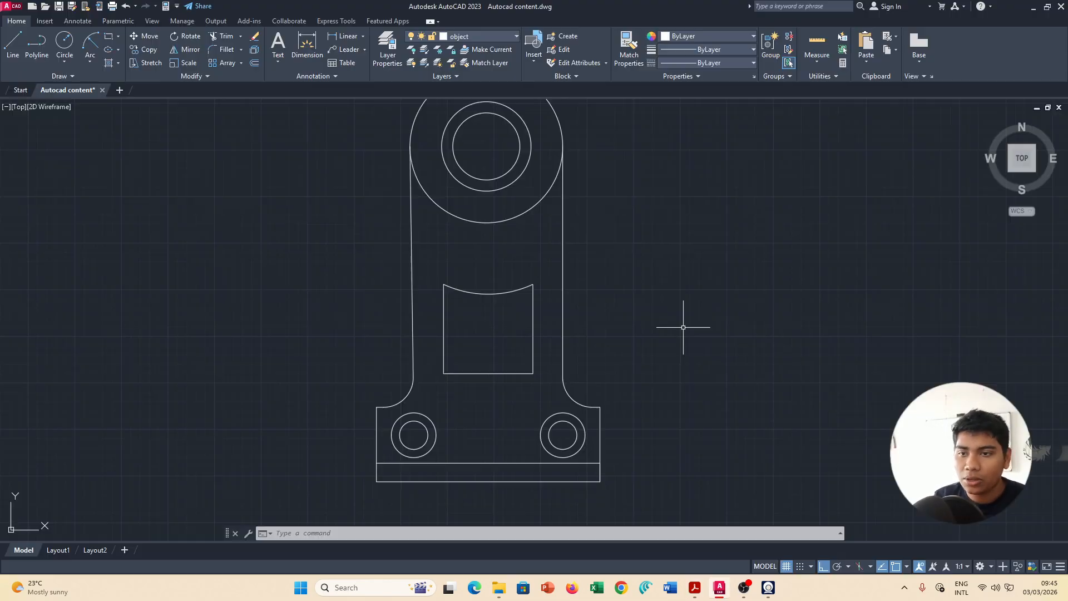
{"action": "middle_click_drag", "start_coordinate": [231, 231], "coordinate": [167, 249]}
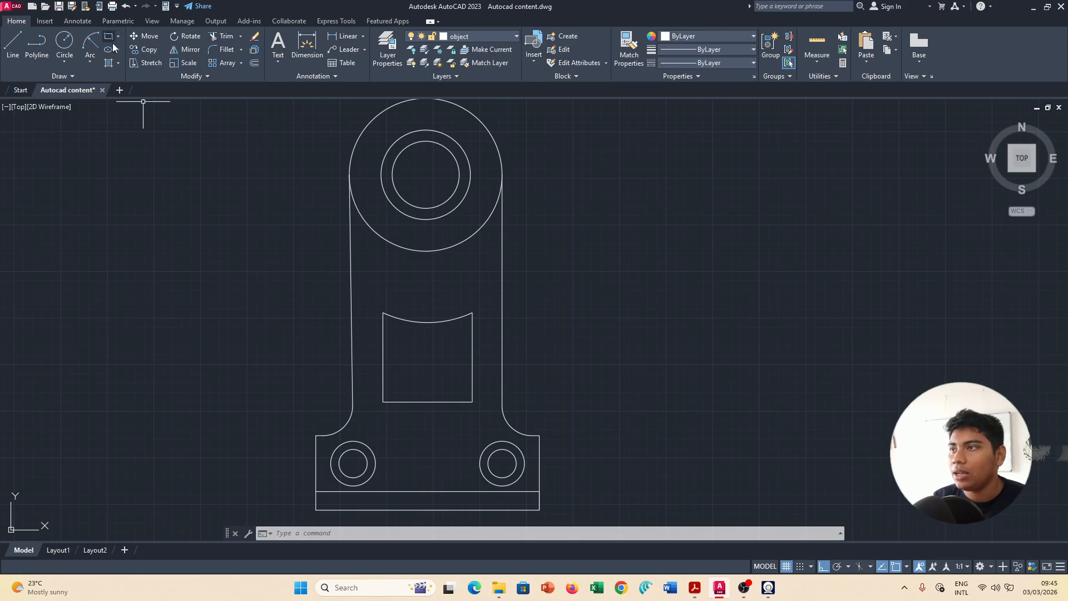
{"action": "left_click", "coordinate": [76, 21]}
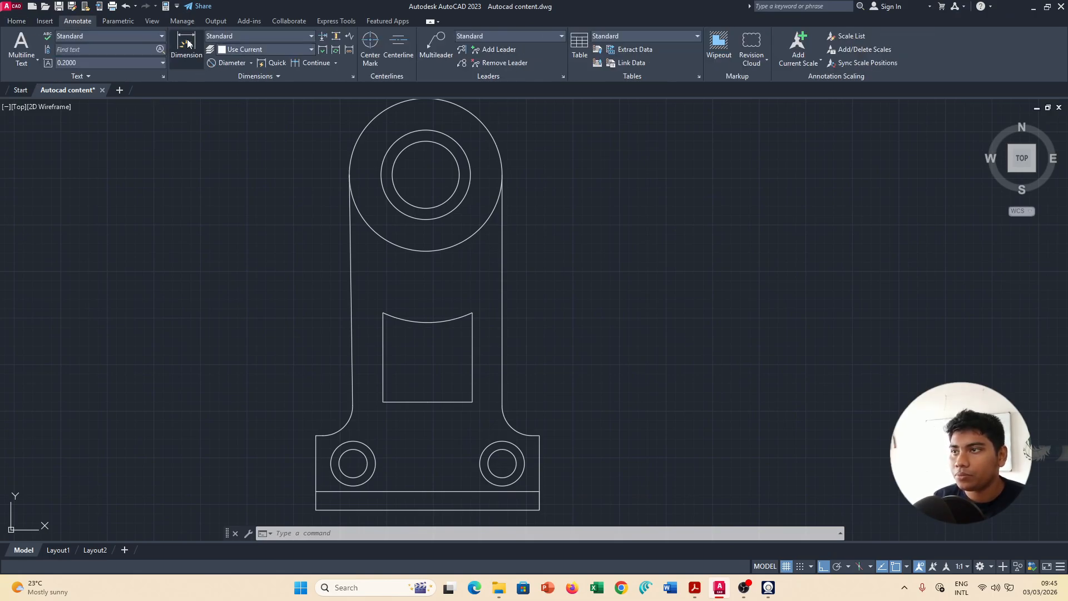
{"action": "left_click", "coordinate": [245, 62]}
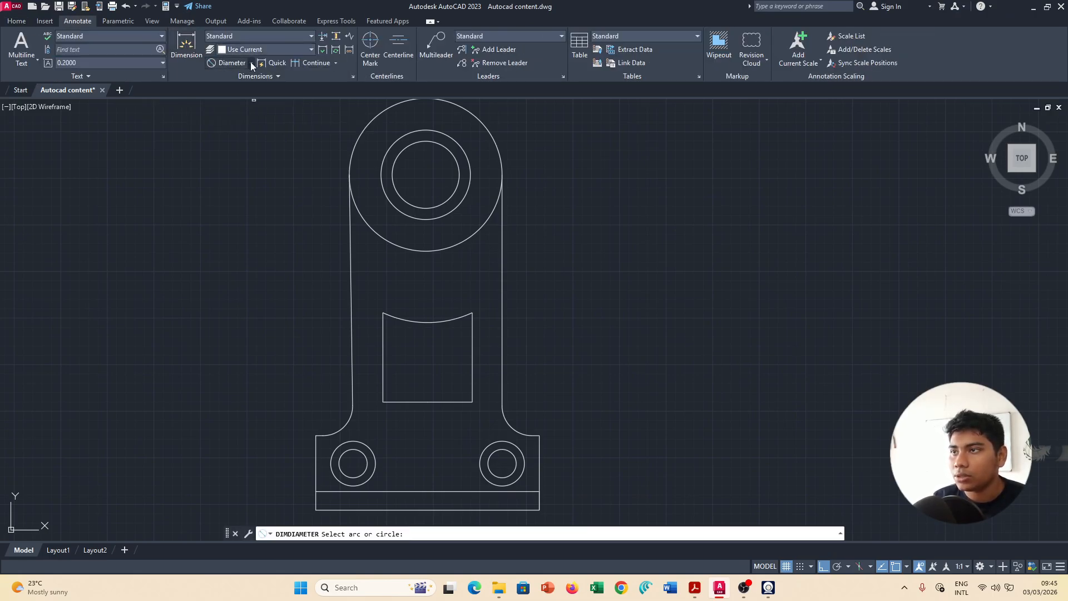
{"action": "left_click", "coordinate": [183, 41]}
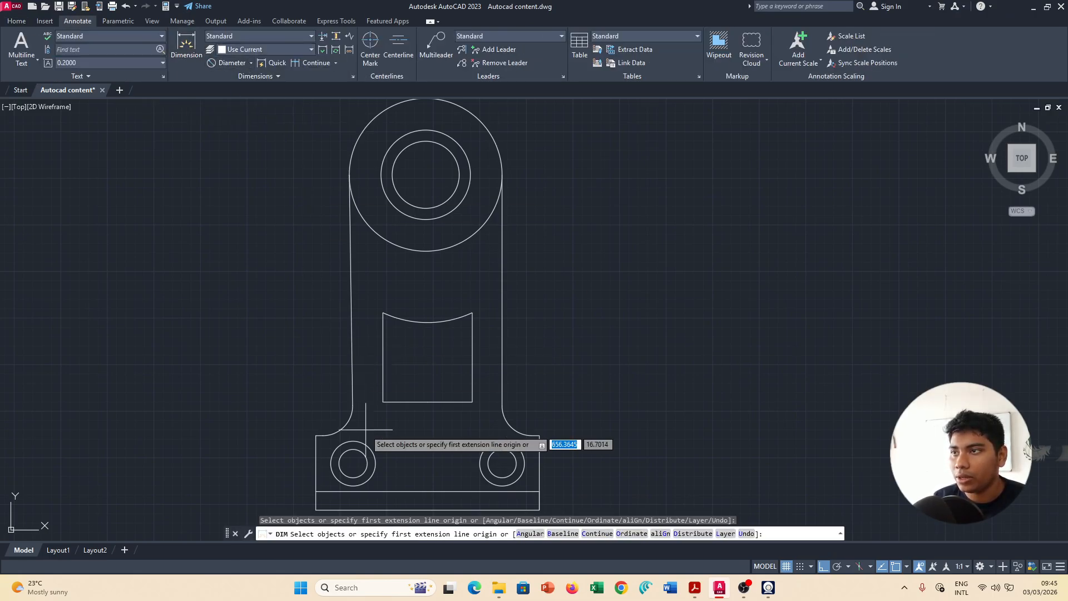
{"action": "left_click", "coordinate": [352, 462]}
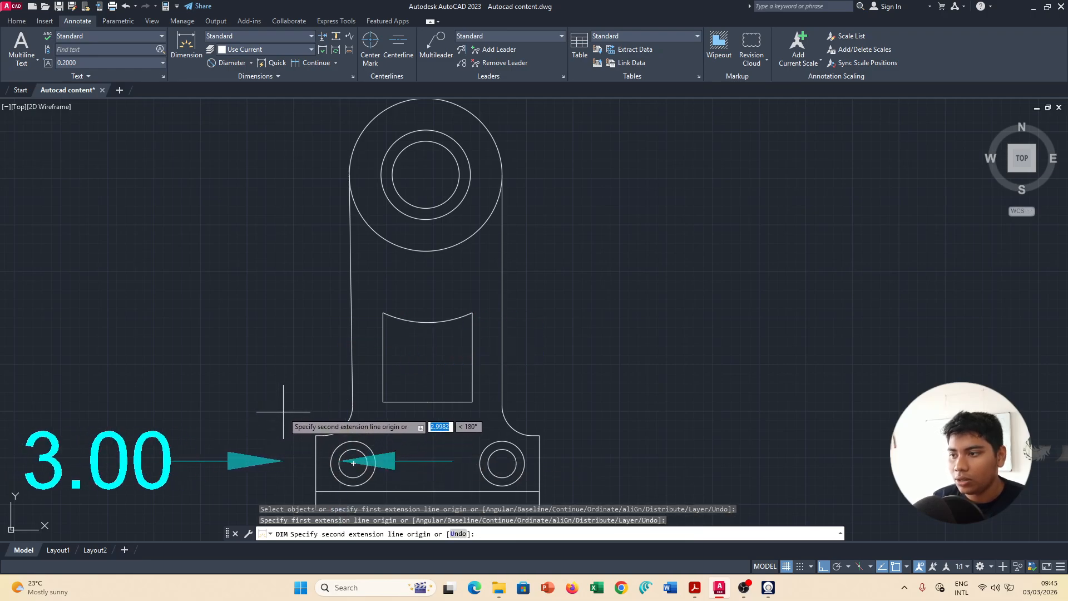
{"action": "key", "text": "Escape"}
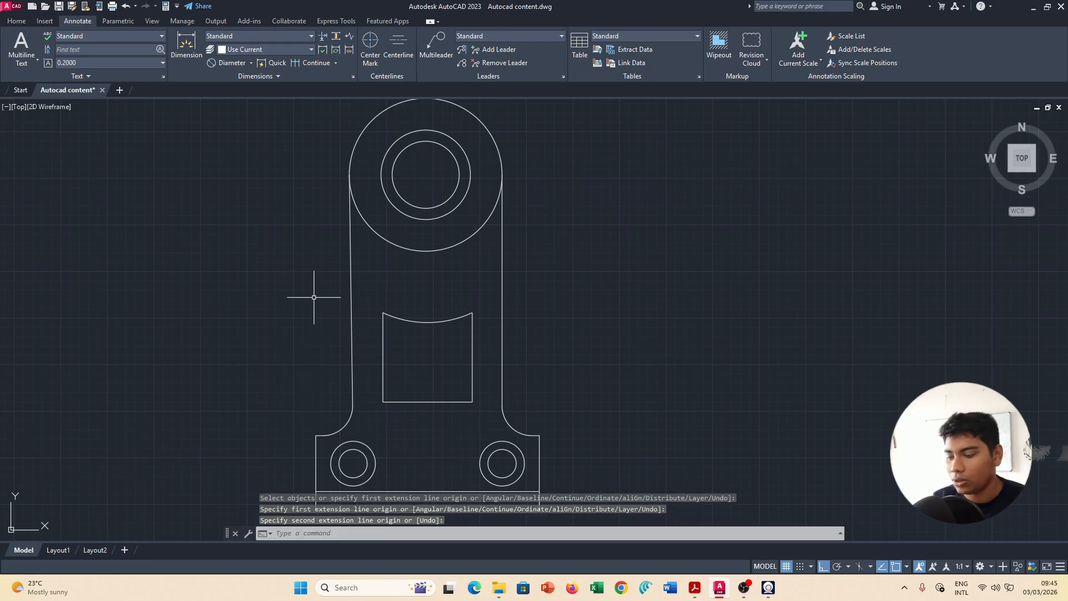
Make the "small Figure" dimension style current.
{"action": "left_click", "coordinate": [353, 77]}
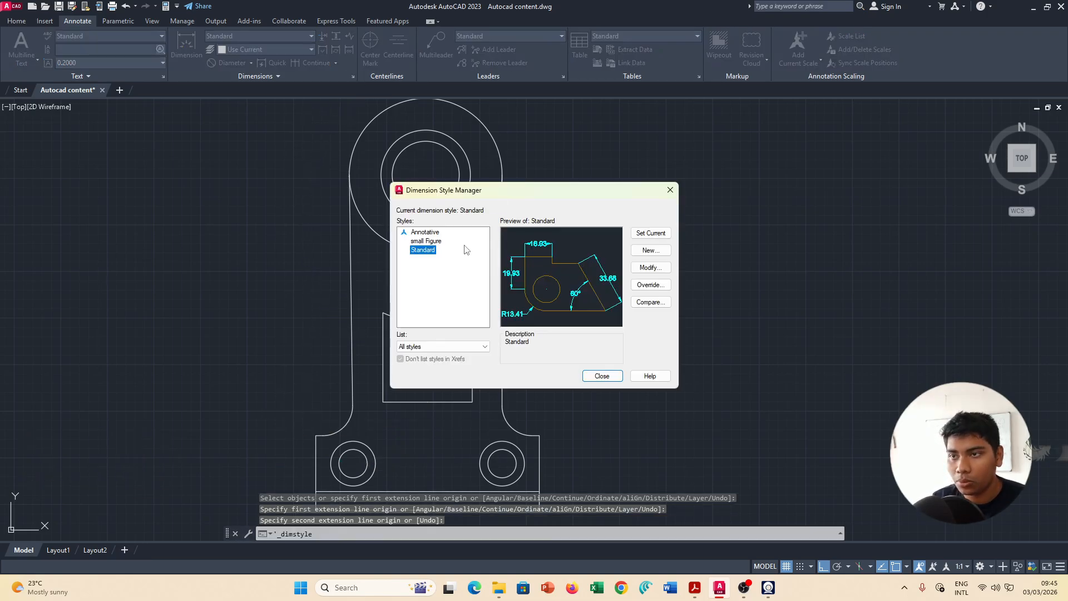
{"action": "left_click", "coordinate": [425, 241]}
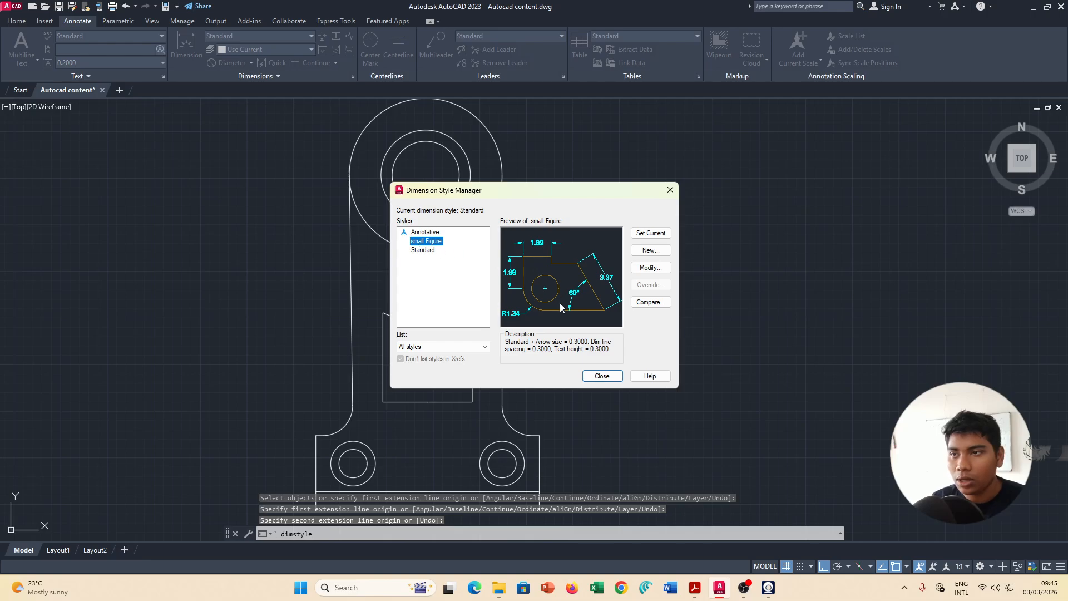
{"action": "left_click", "coordinate": [650, 233]}
{"action": "left_click", "coordinate": [602, 376]}
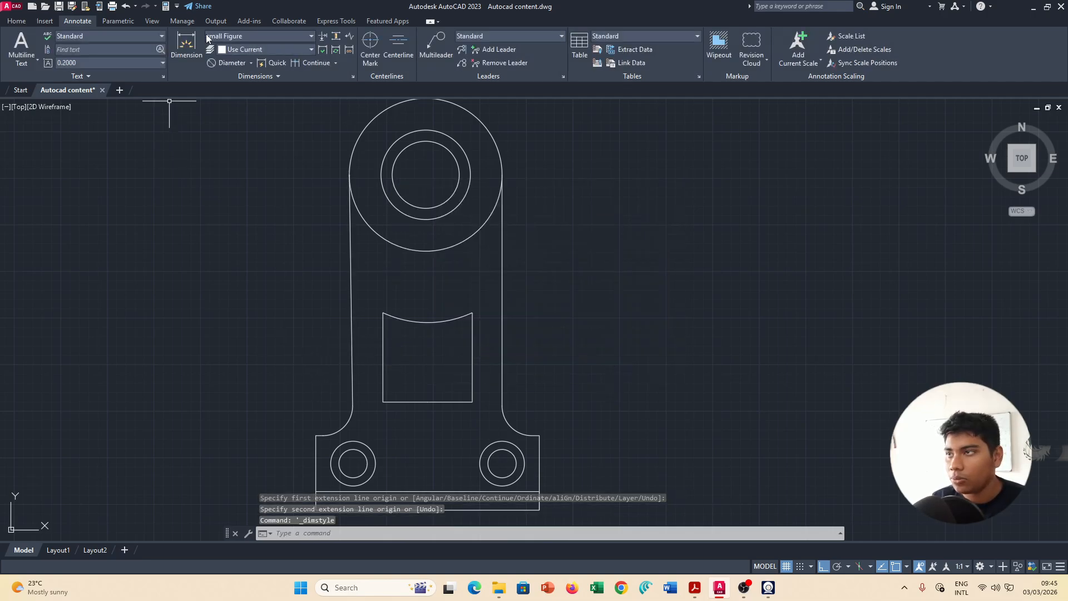
{"action": "left_click", "coordinate": [186, 46]}
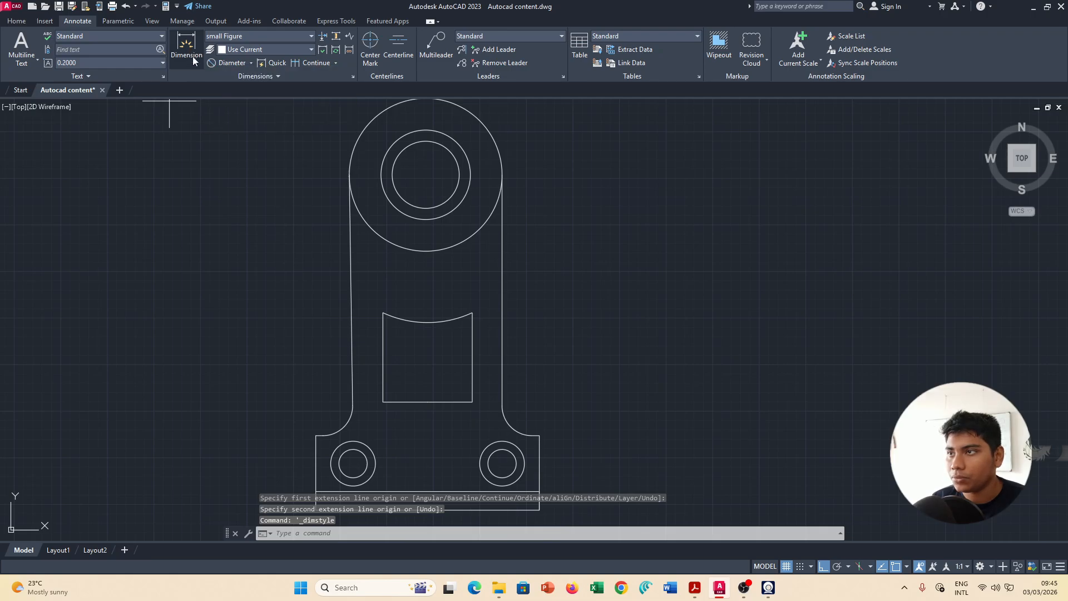
{"action": "left_click", "coordinate": [331, 463]}
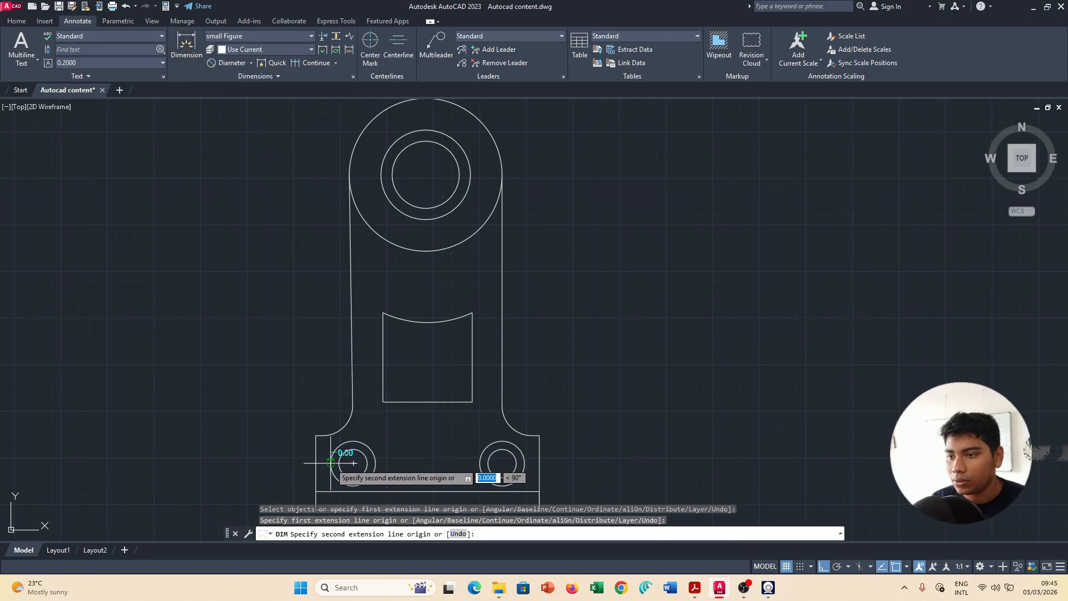
{"action": "left_click", "coordinate": [263, 455]}
{"action": "scroll", "coordinate": [319, 463], "scroll_direction": "up", "scroll_amount": 4}
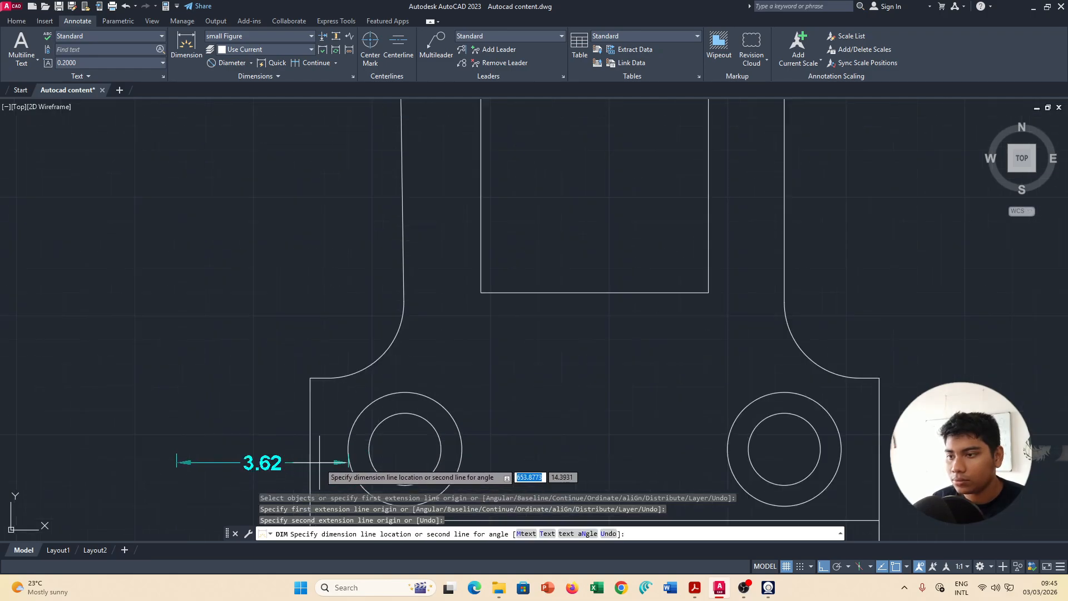
{"action": "key", "text": "alt+Tab"}
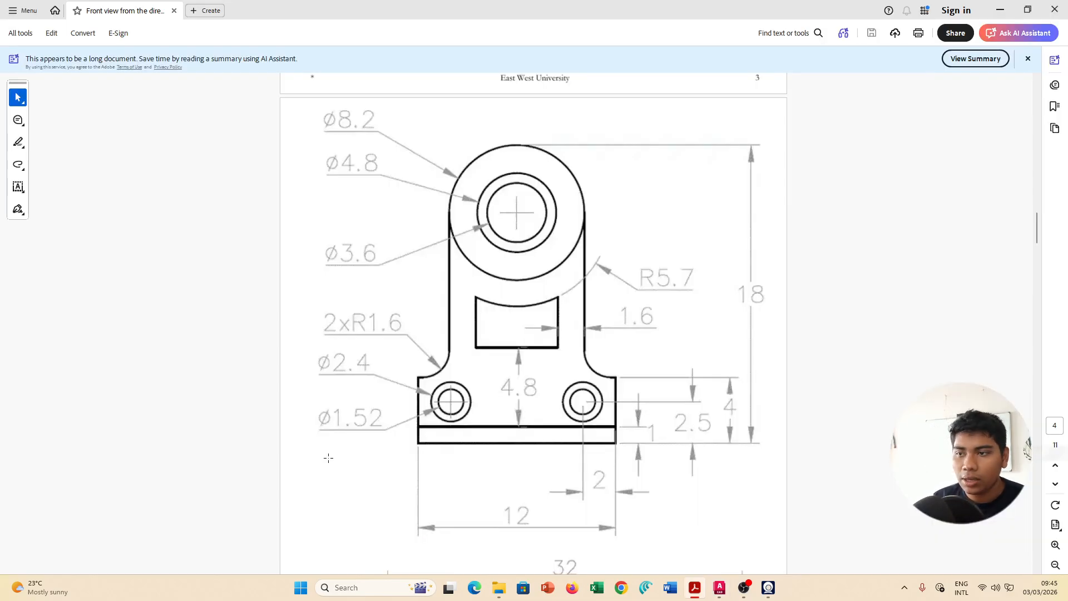
{"action": "key", "text": "alt+Tab"}
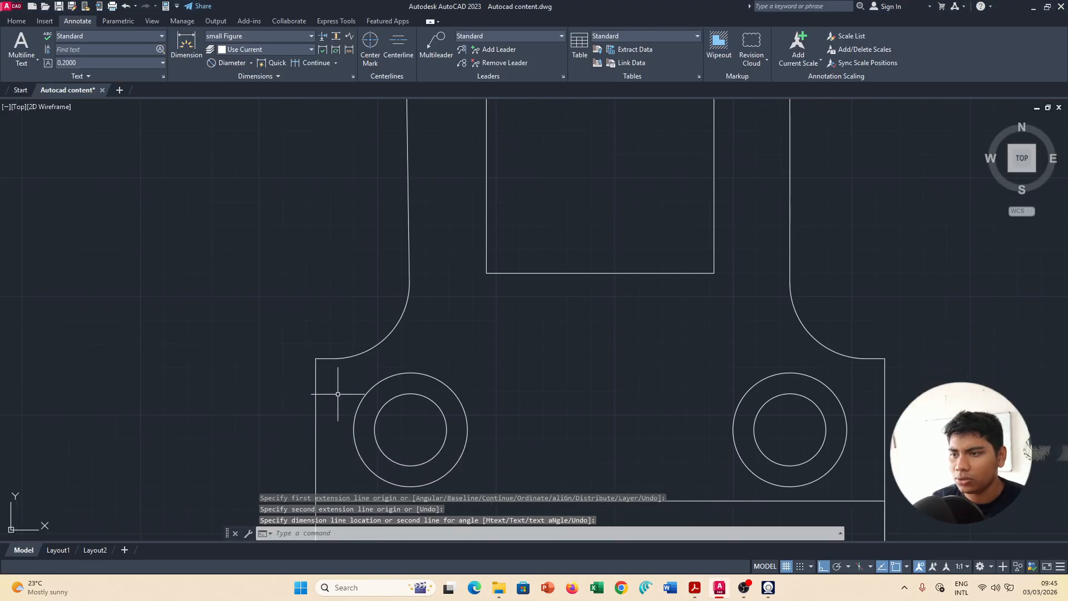
{"action": "left_click", "coordinate": [250, 62]}
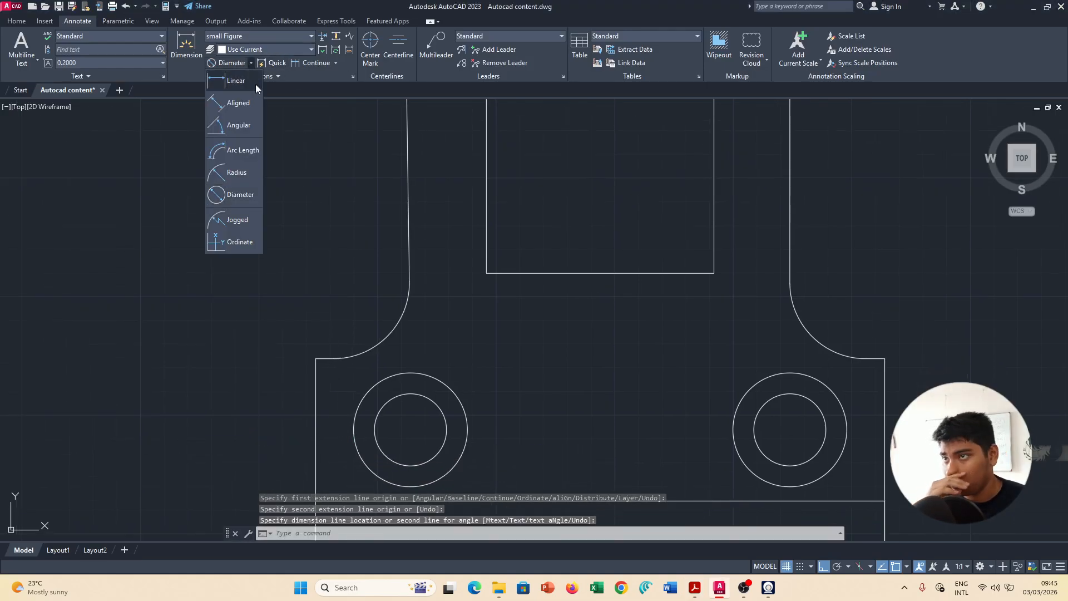
{"action": "left_click", "coordinate": [236, 173]}
{"action": "left_click", "coordinate": [354, 435]}
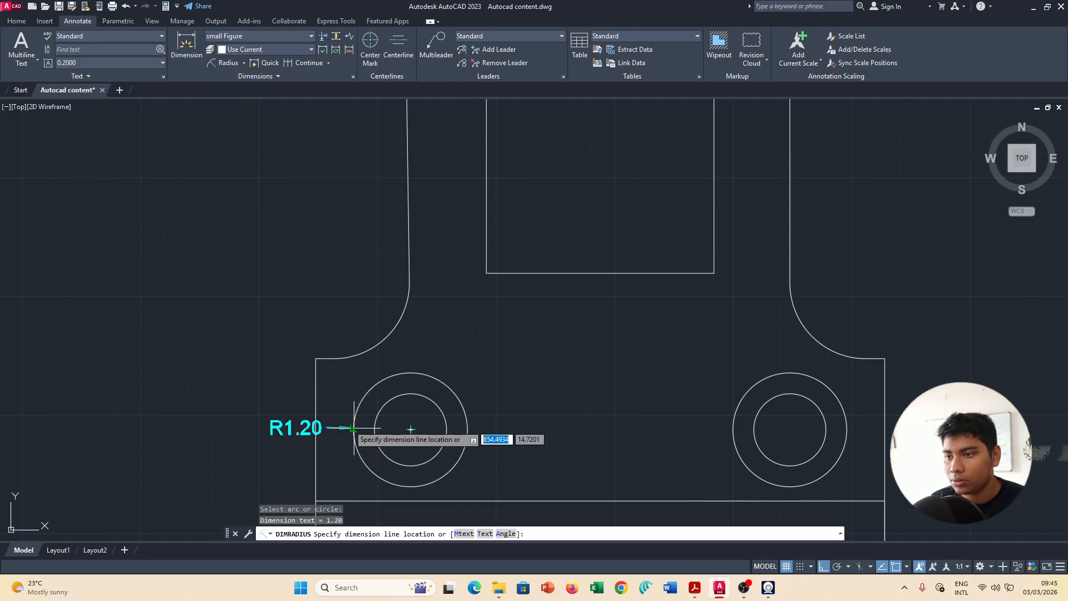
{"action": "key", "text": "alt+Tab"}
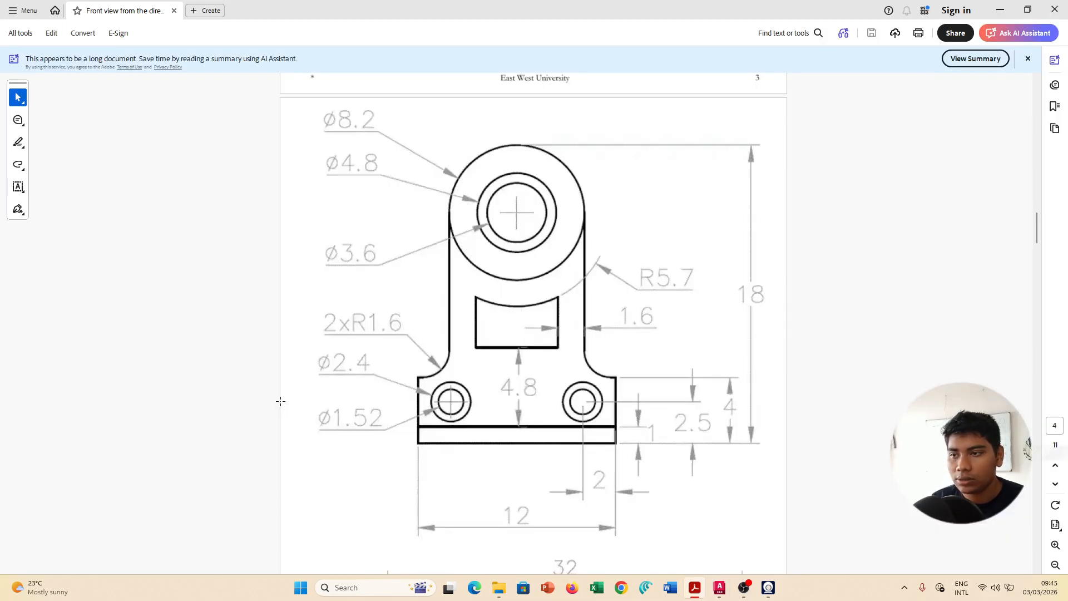
{"action": "key", "text": "alt+Tab"}
{"action": "key", "text": "Escape"}
Try to dimension the lower-left hole's outer circle with an Arc Length dimension.
{"action": "left_click", "coordinate": [244, 62]}
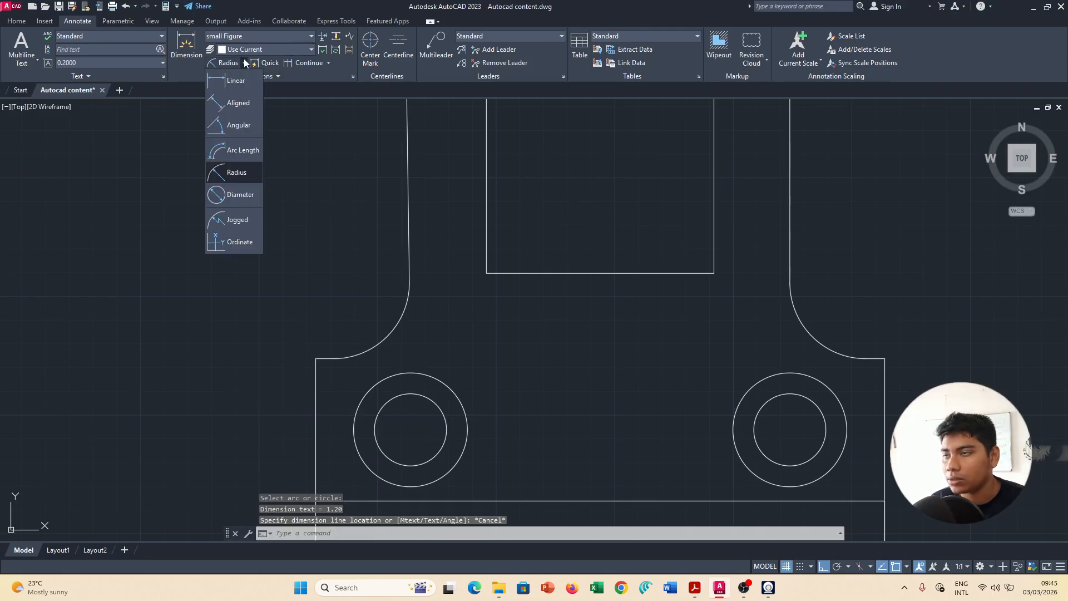
{"action": "left_click", "coordinate": [244, 62]}
{"action": "left_click", "coordinate": [245, 62]}
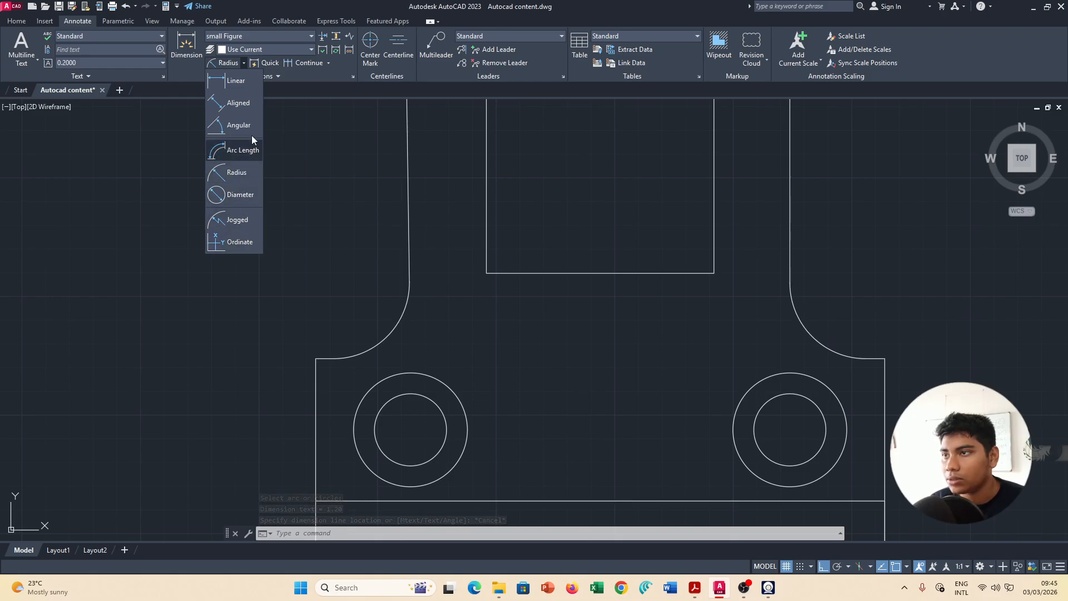
{"action": "left_click", "coordinate": [248, 152]}
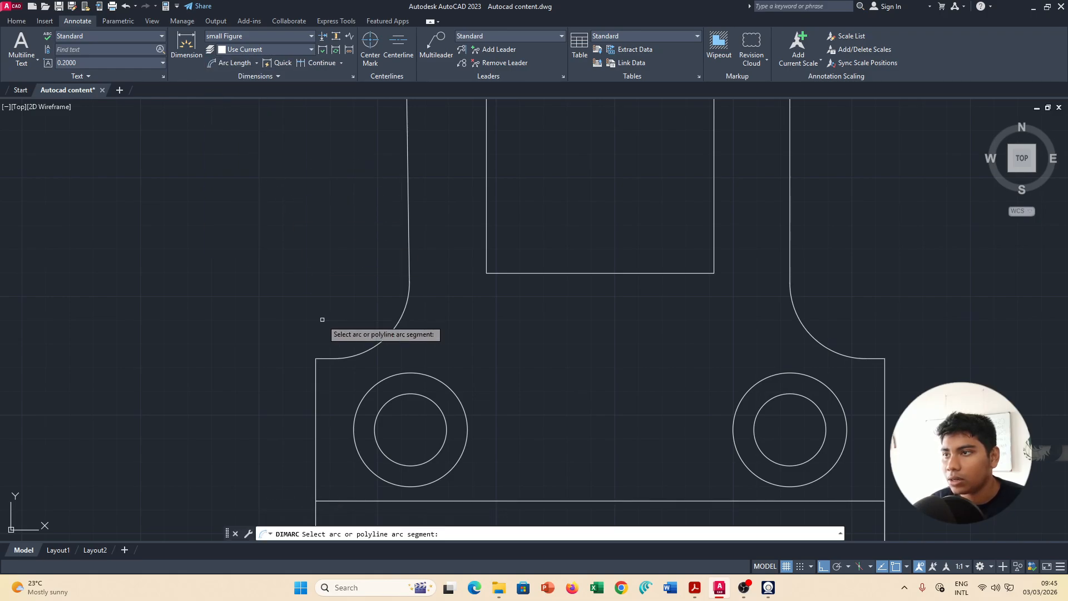
{"action": "left_click", "coordinate": [354, 423]}
{"action": "left_click", "coordinate": [277, 388]}
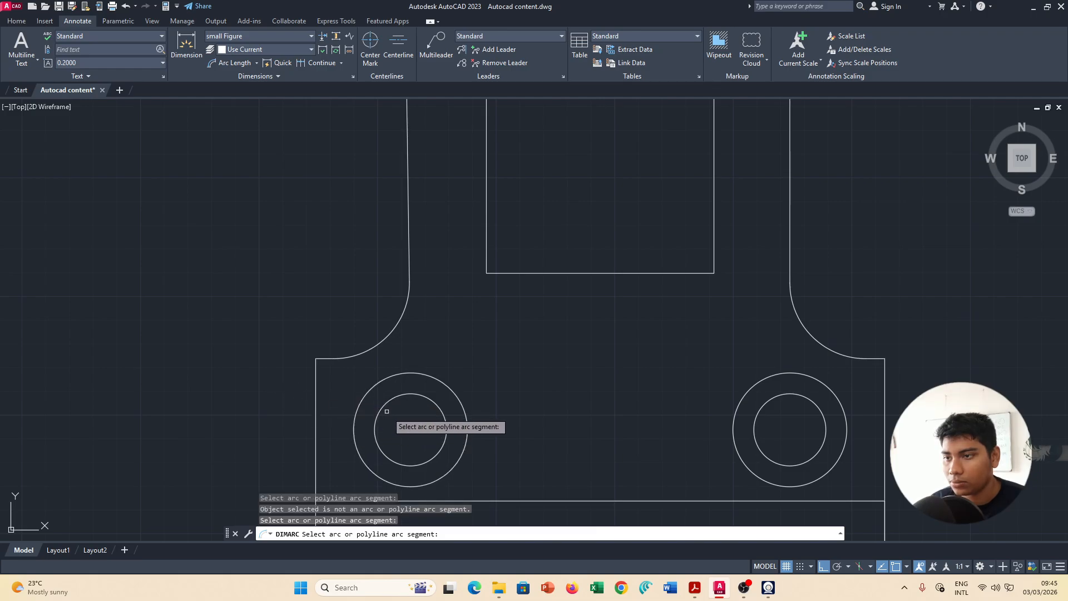
{"action": "left_click", "coordinate": [219, 63]}
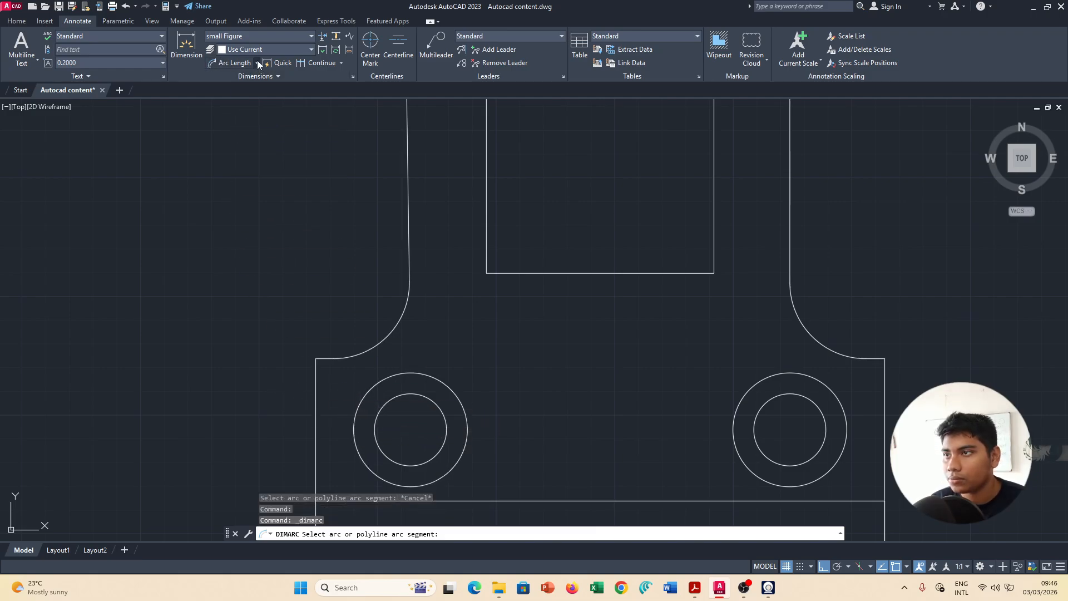
Add Diameter dimensions to the inner and outer circles of the lower-left hole, placing both texts left of the bracket.
{"action": "left_click", "coordinate": [257, 63]}
{"action": "left_click", "coordinate": [252, 196]}
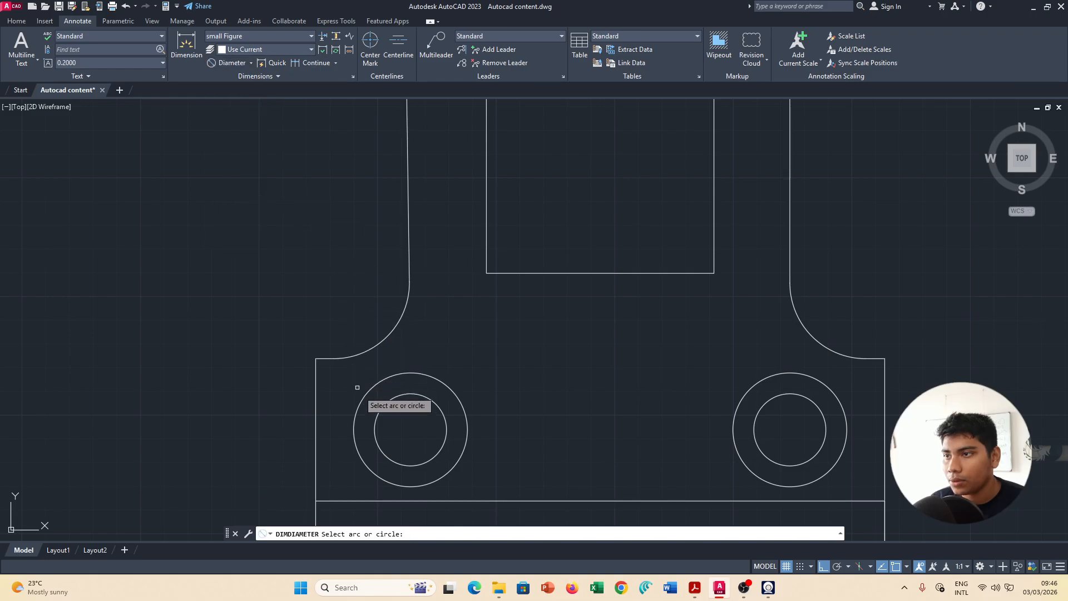
{"action": "left_click", "coordinate": [376, 422]}
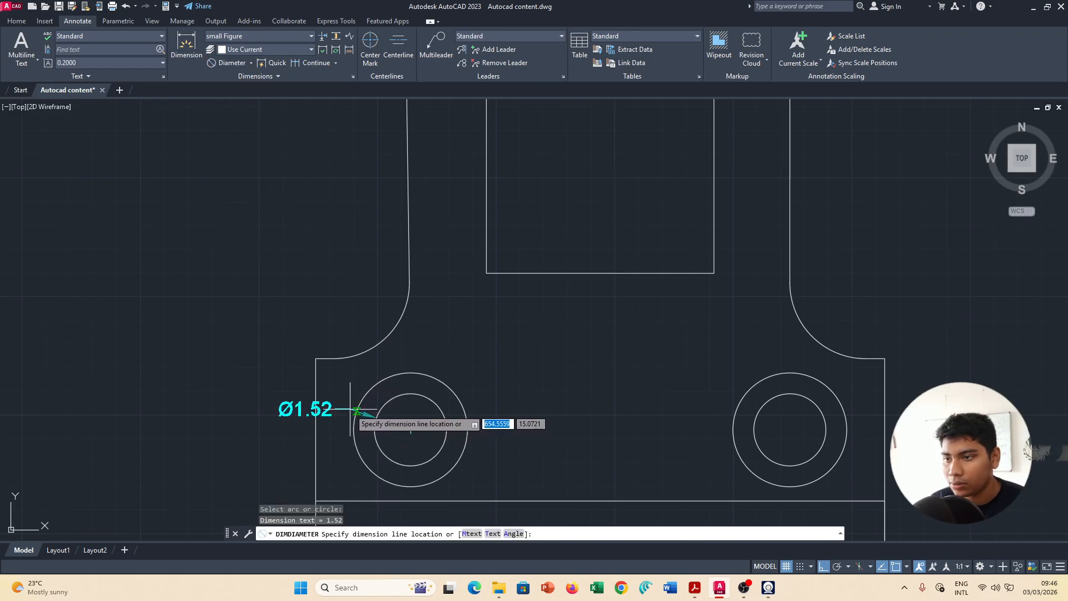
{"action": "left_click", "coordinate": [291, 395]}
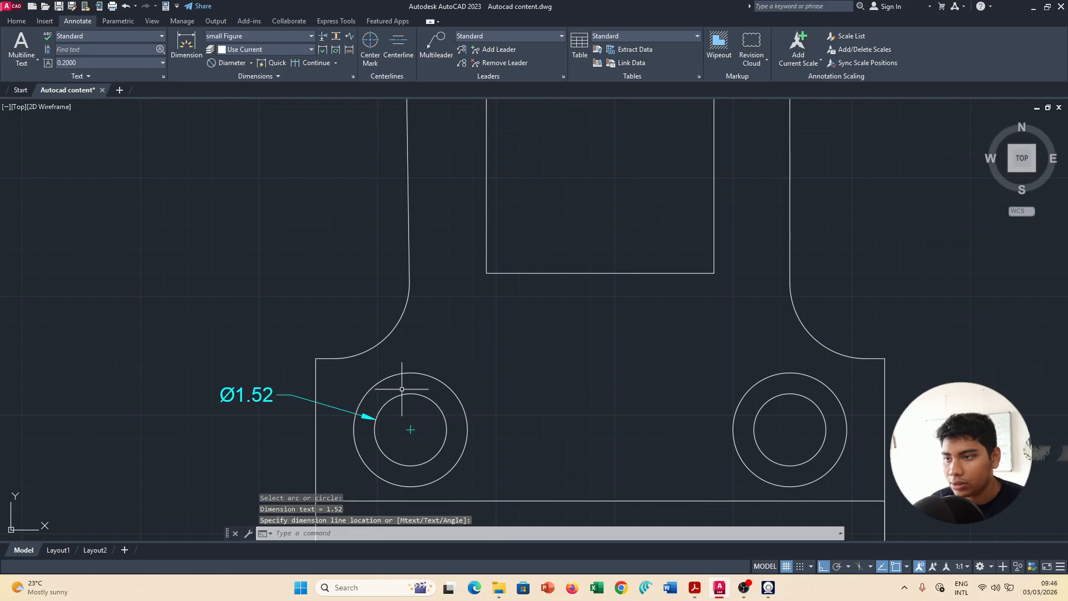
{"action": "key", "text": "Return"}
{"action": "left_click", "coordinate": [365, 398]}
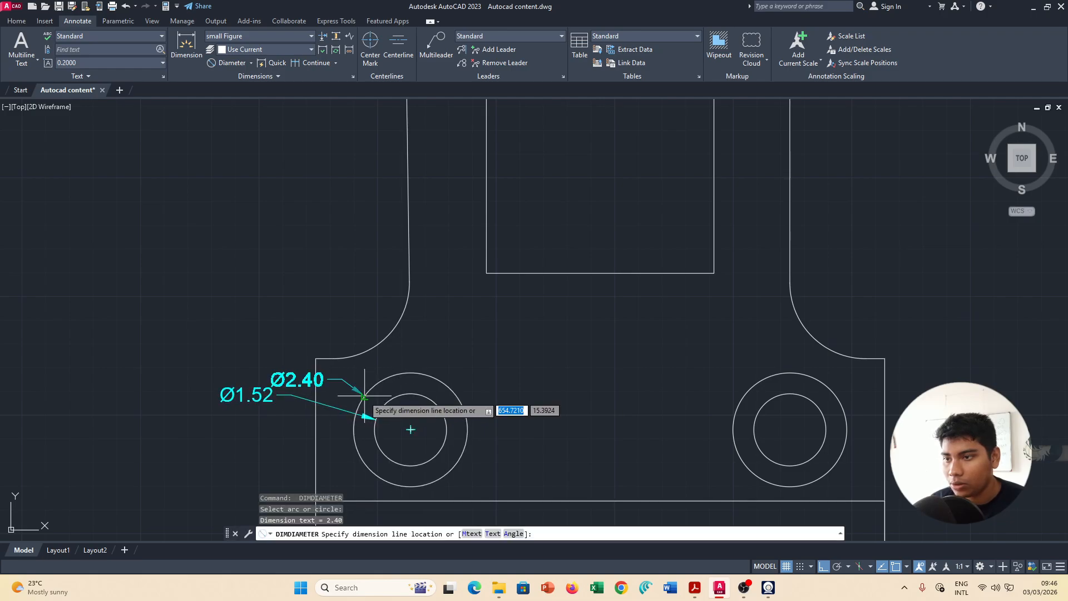
{"action": "left_click", "coordinate": [292, 365]}
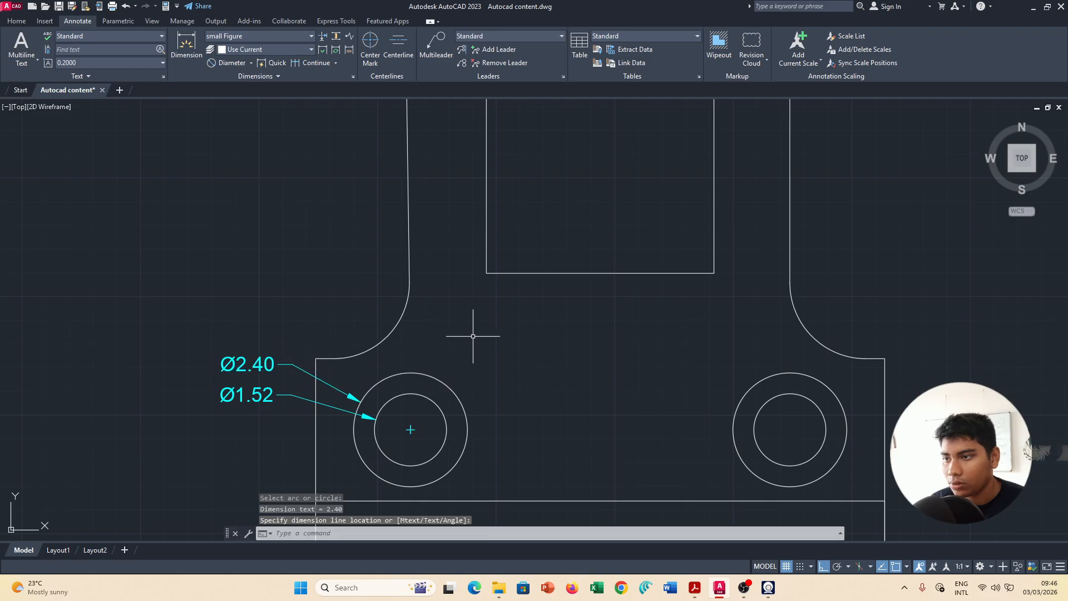
Check the PDF reference for the dimensions still missing around the bracket's base.
{"action": "middle_click_drag", "start_coordinate": [519, 369], "coordinate": [446, 334]}
{"action": "key", "text": "Return"}
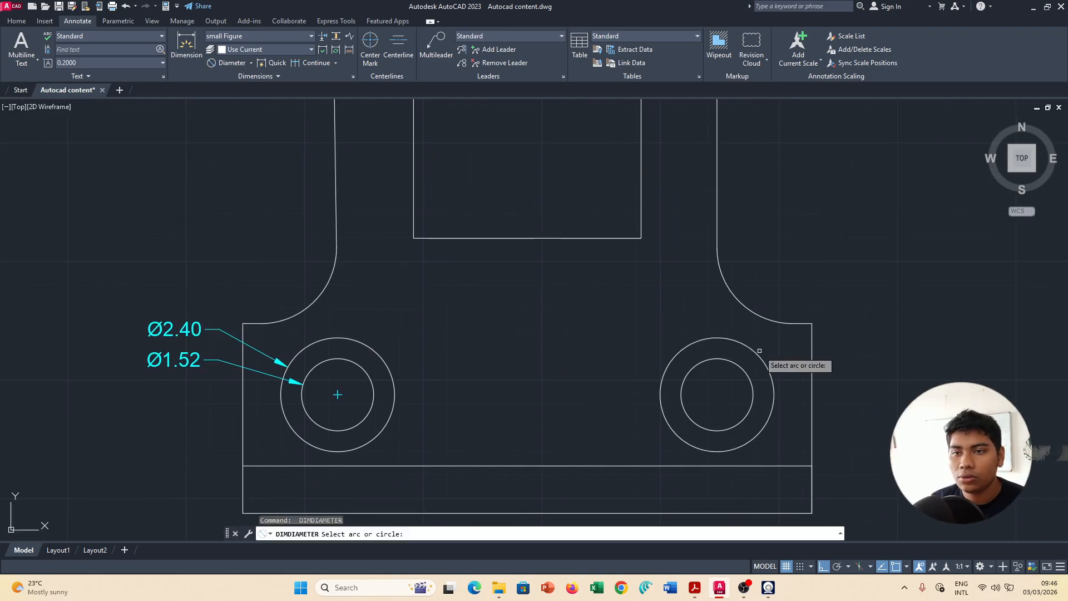
{"action": "key", "text": "Escape"}
{"action": "key", "text": "alt+Tab"}
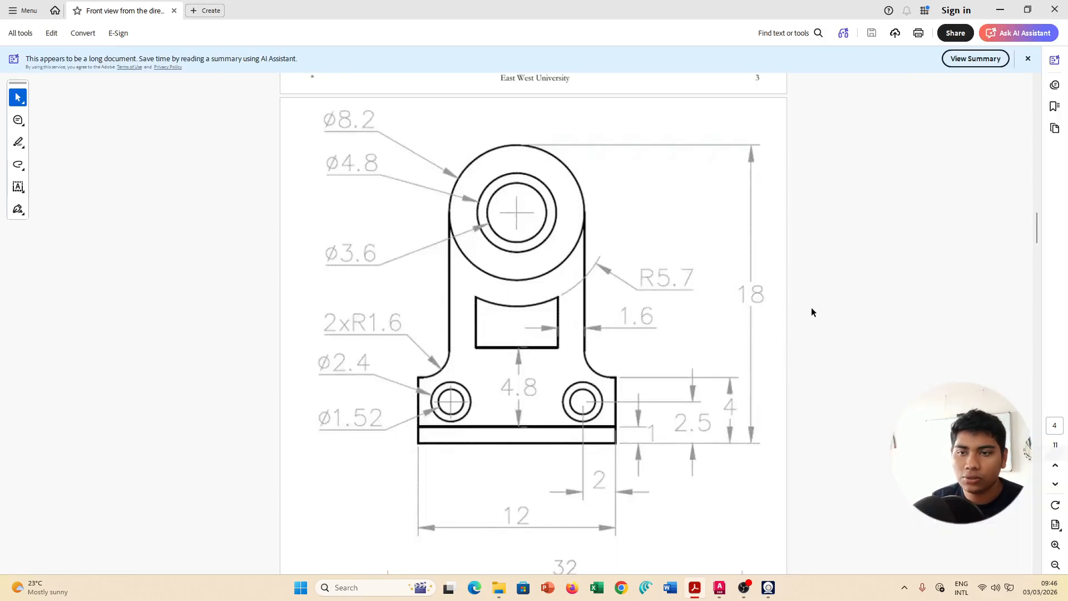
{"action": "key", "text": "alt+Tab"}
{"action": "key", "text": "alt+Tab"}
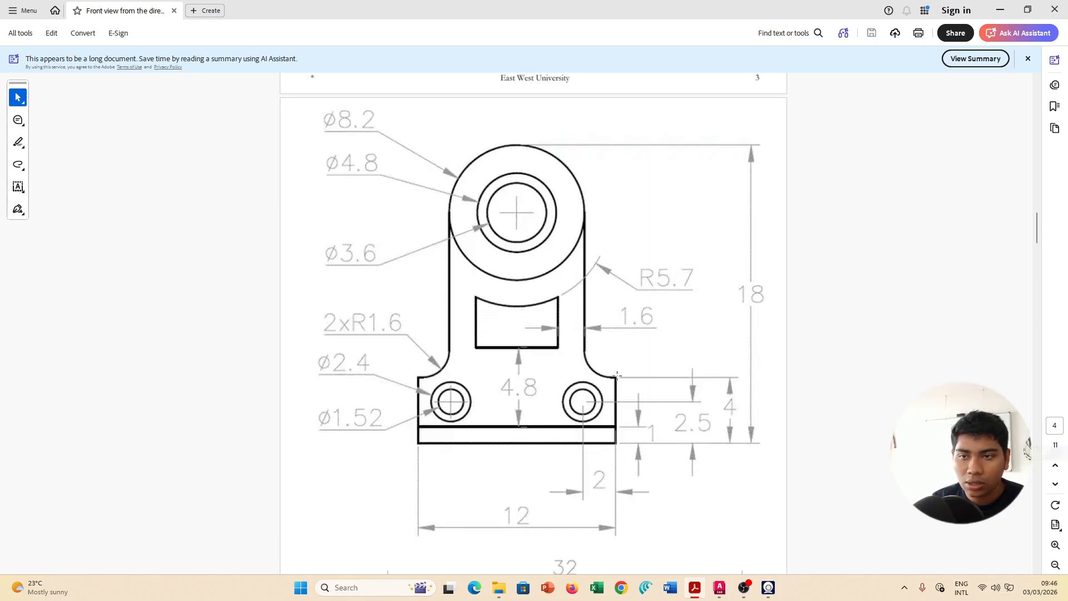
Switch to AutoCAD and add a Diameter dimension to the bracket's large top circle, placing the text left of the bracket.
{"action": "key", "text": "alt+Tab"}
{"action": "middle_click_drag", "start_coordinate": [877, 434], "coordinate": [681, 393]}
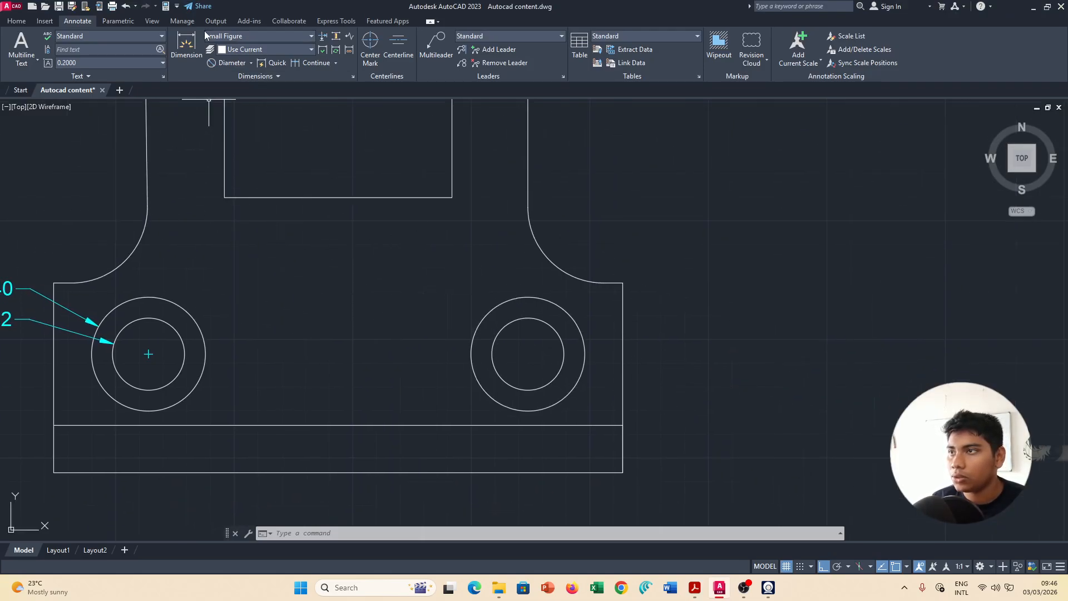
{"action": "left_click", "coordinate": [186, 46]}
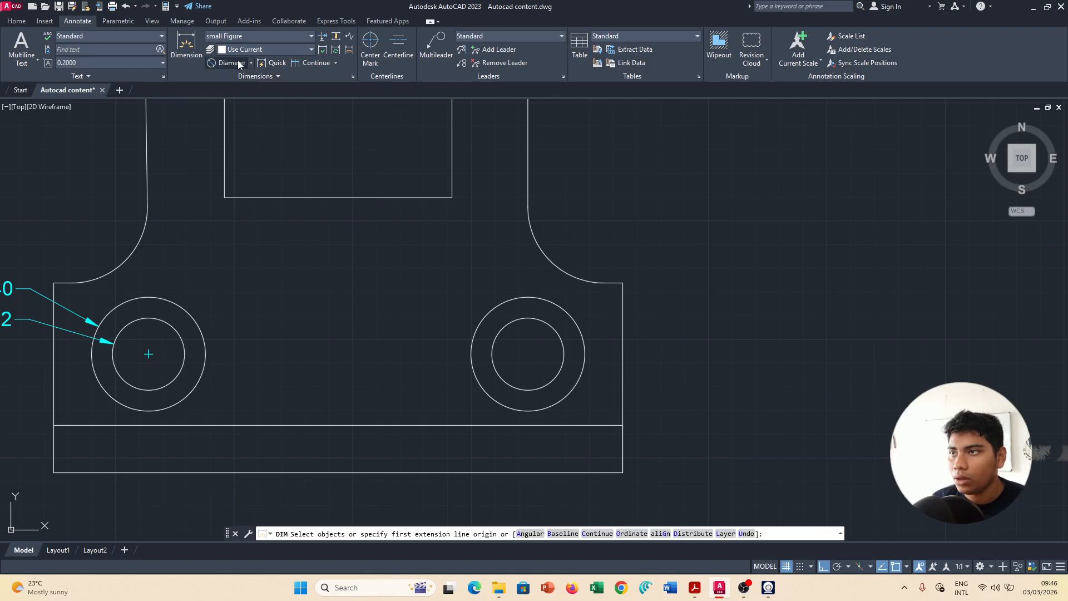
{"action": "left_click", "coordinate": [239, 64]}
{"action": "scroll", "coordinate": [490, 194], "scroll_direction": "up", "scroll_amount": 4}
{"action": "scroll", "coordinate": [486, 197], "scroll_direction": "down", "scroll_amount": 6}
{"action": "middle_click_drag", "start_coordinate": [485, 197], "coordinate": [491, 381]}
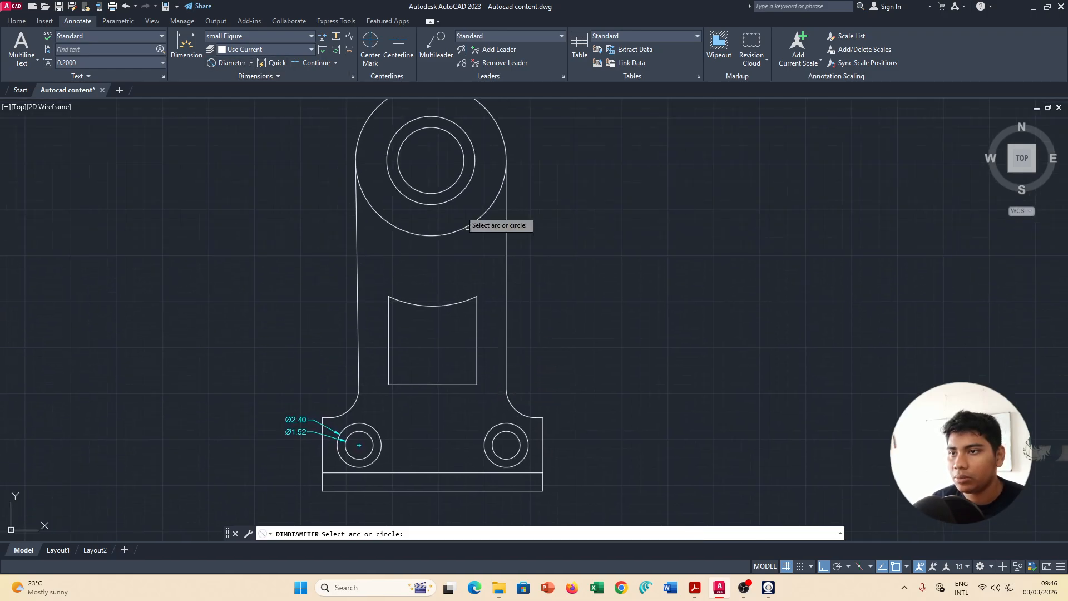
{"action": "left_click", "coordinate": [357, 146]}
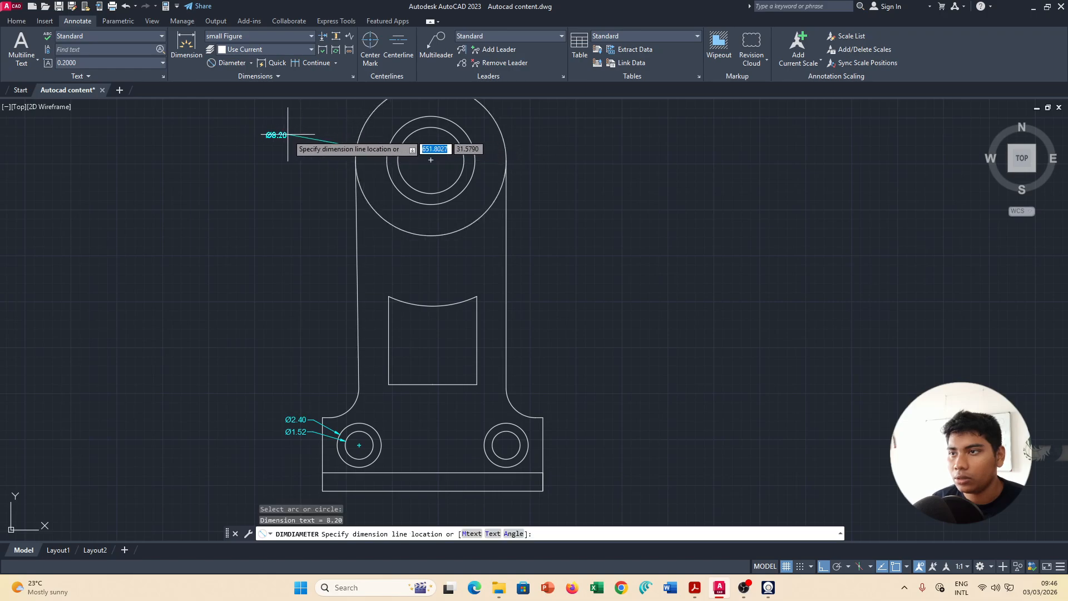
{"action": "left_click", "coordinate": [431, 160]}
Add Diameter dimensions to the middle and inner circles at the bracket's top, placing both texts up and left of the circles.
{"action": "key", "text": "Return"}
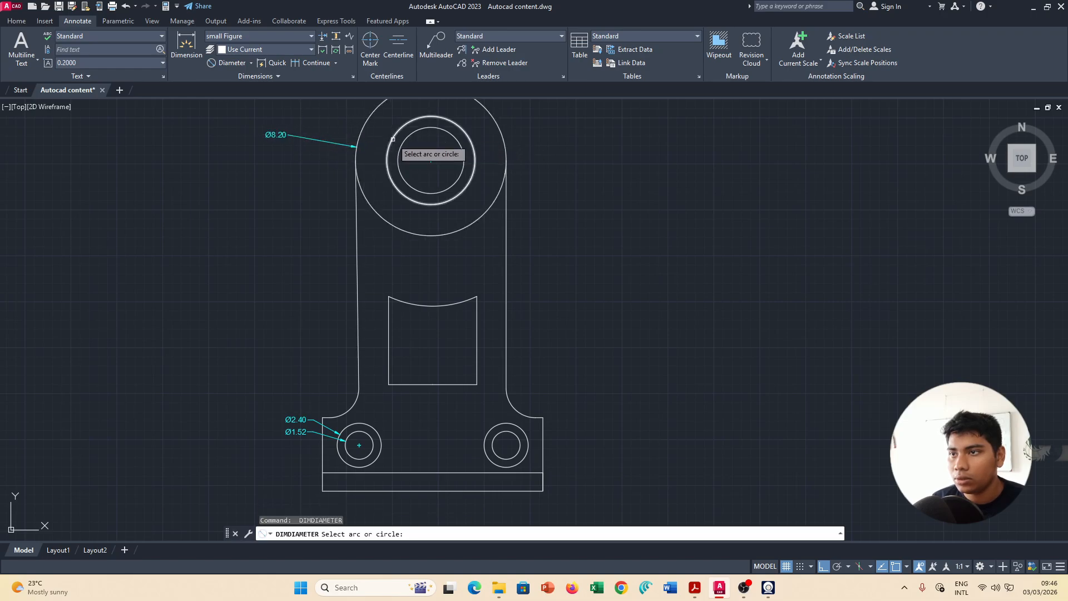
{"action": "left_click", "coordinate": [392, 139]}
{"action": "left_click", "coordinate": [289, 117]}
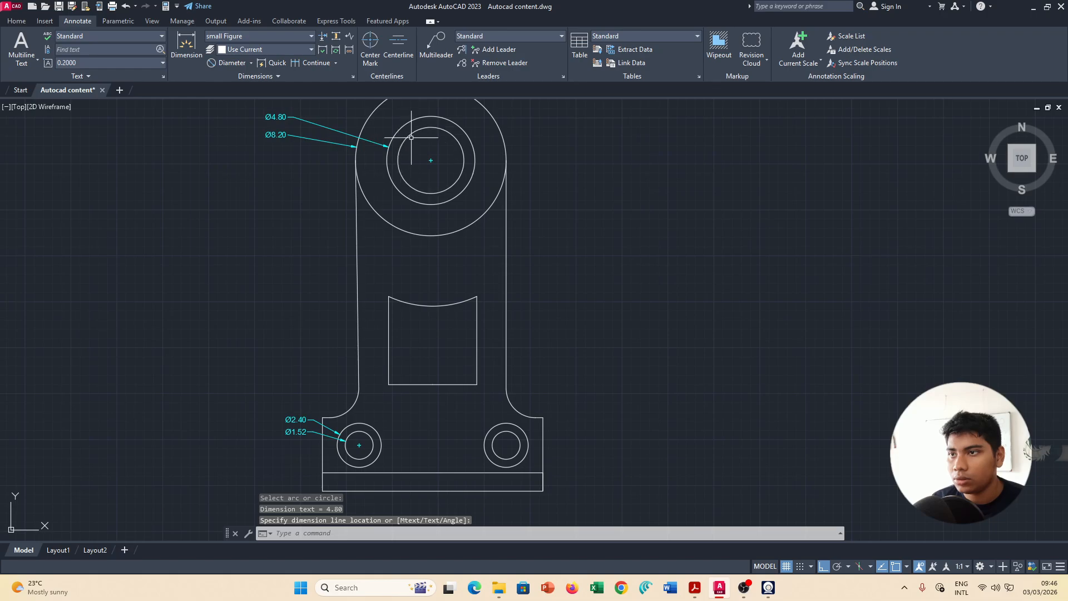
{"action": "key", "text": "Return"}
{"action": "left_click", "coordinate": [404, 141]}
{"action": "left_click", "coordinate": [321, 107]}
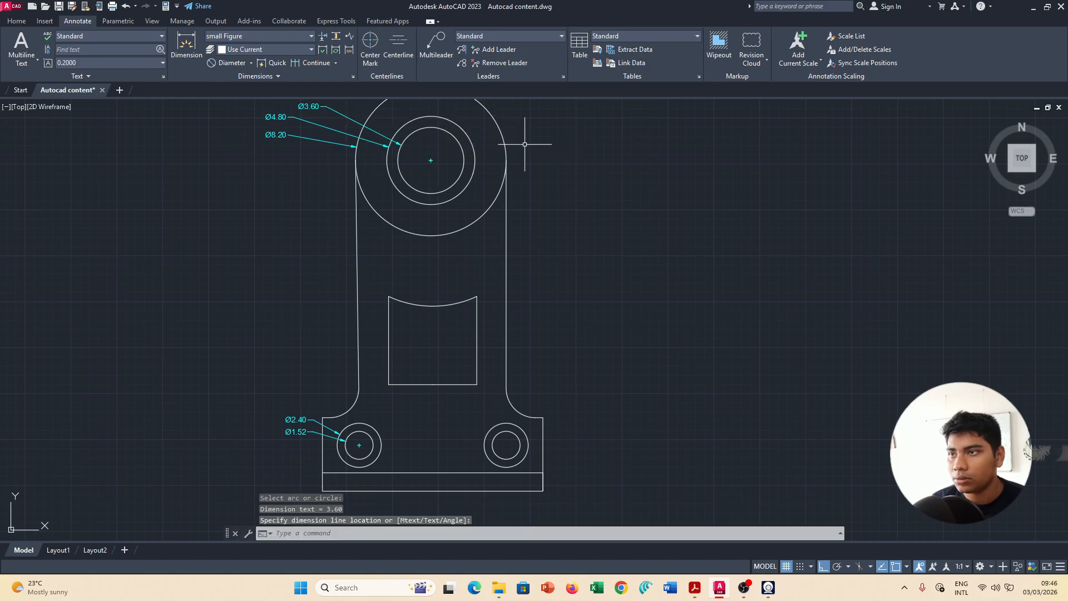
Check the PDF reference for how the top circles and the bracket's overall height are dimensioned.
{"action": "key", "text": "alt+Tab"}
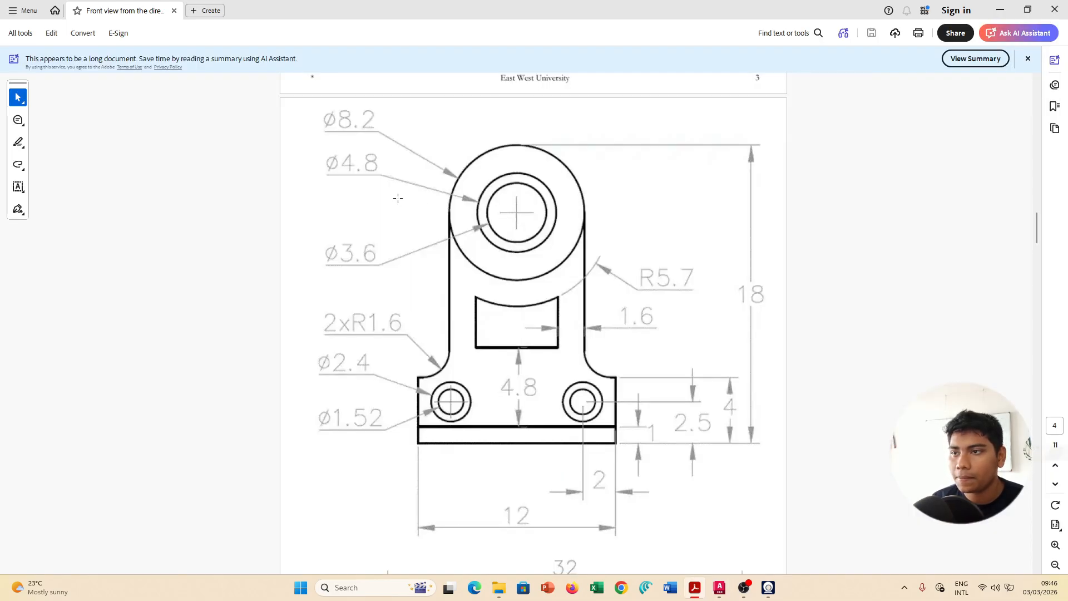
{"action": "key", "text": "alt+Tab"}
{"action": "scroll", "coordinate": [577, 184], "scroll_direction": "up", "scroll_amount": 2}
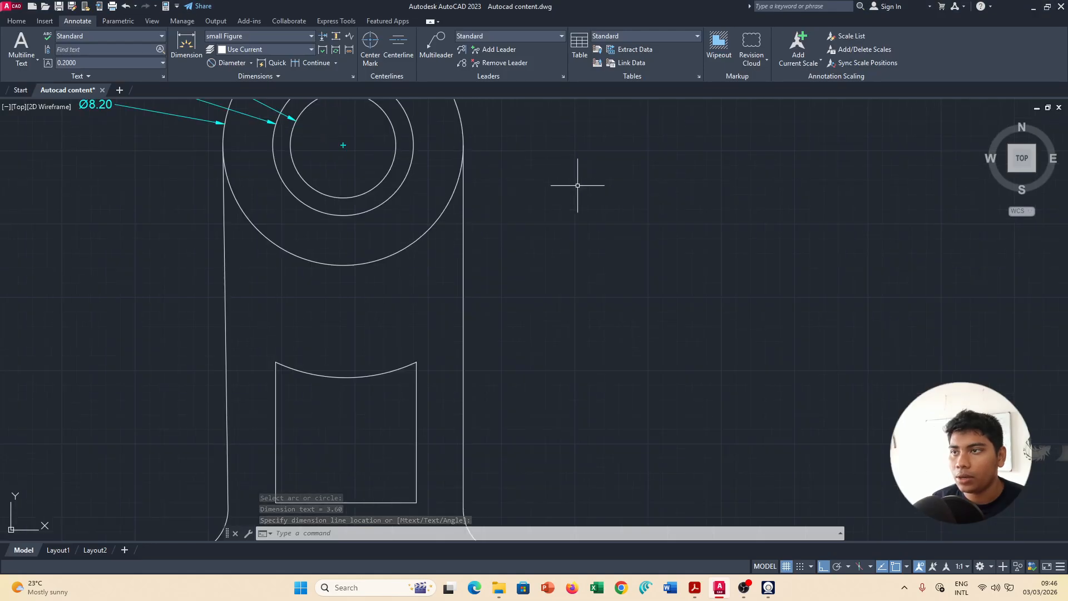
{"action": "scroll", "coordinate": [577, 184], "scroll_direction": "down", "scroll_amount": 2}
{"action": "middle_click_drag", "start_coordinate": [577, 185], "coordinate": [568, 263]}
{"action": "key", "text": "alt+Tab"}
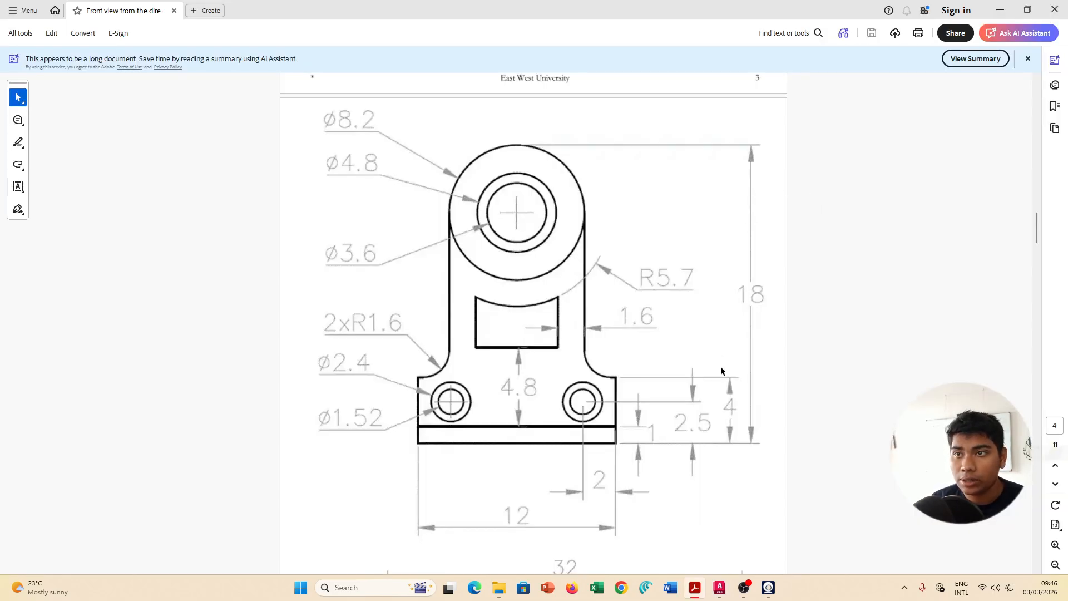
Dimension the bracket's overall height in AutoCAD from the top of the large circle to the base's bottom edge, placing it right of the bracket.
{"action": "key", "text": "alt+Tab"}
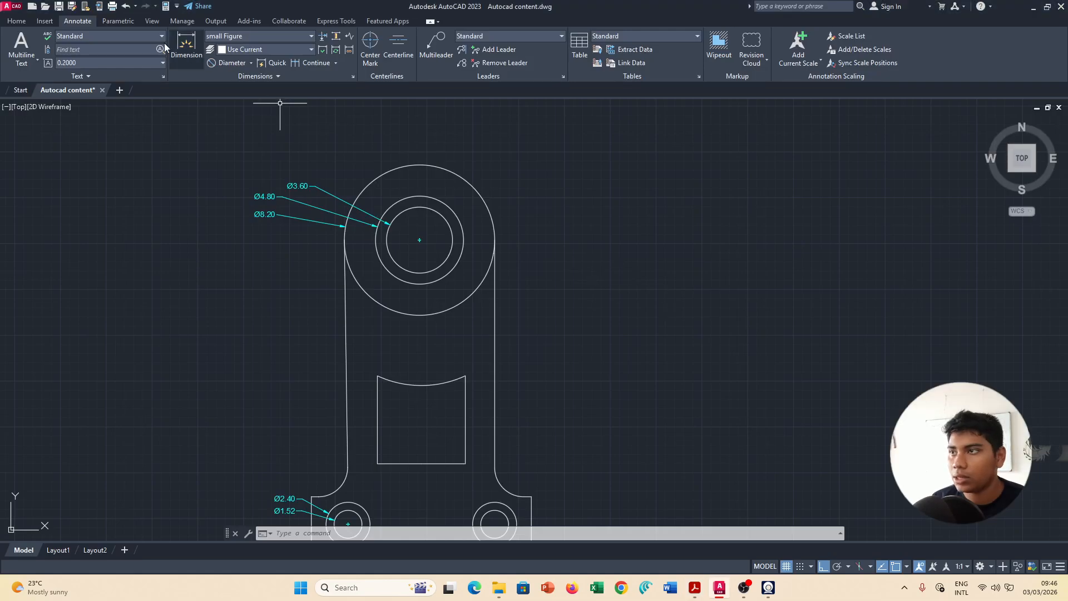
{"action": "left_click", "coordinate": [239, 64]}
{"action": "left_click", "coordinate": [251, 63]}
{"action": "left_click", "coordinate": [234, 79]}
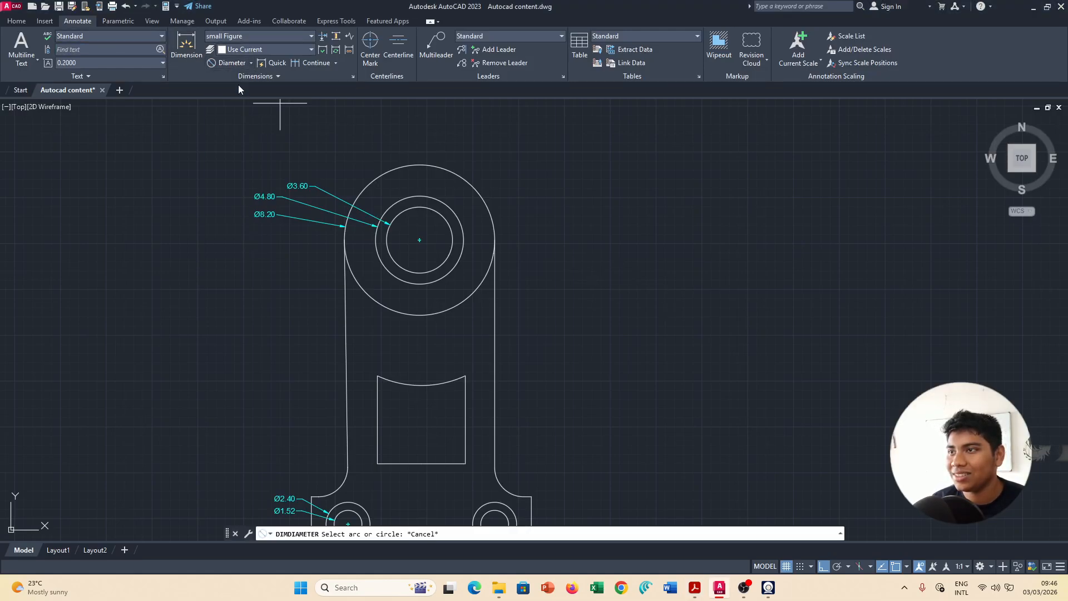
{"action": "left_click", "coordinate": [192, 52]}
{"action": "left_click", "coordinate": [420, 165]}
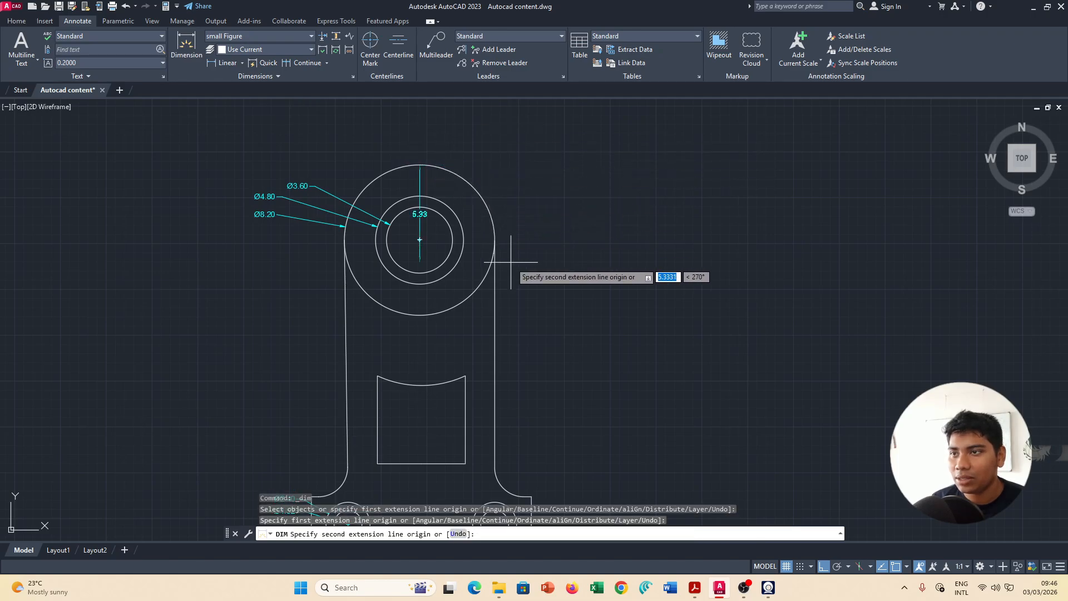
{"action": "scroll", "coordinate": [510, 263], "scroll_direction": "down", "scroll_amount": 6}
{"action": "left_click", "coordinate": [490, 337]}
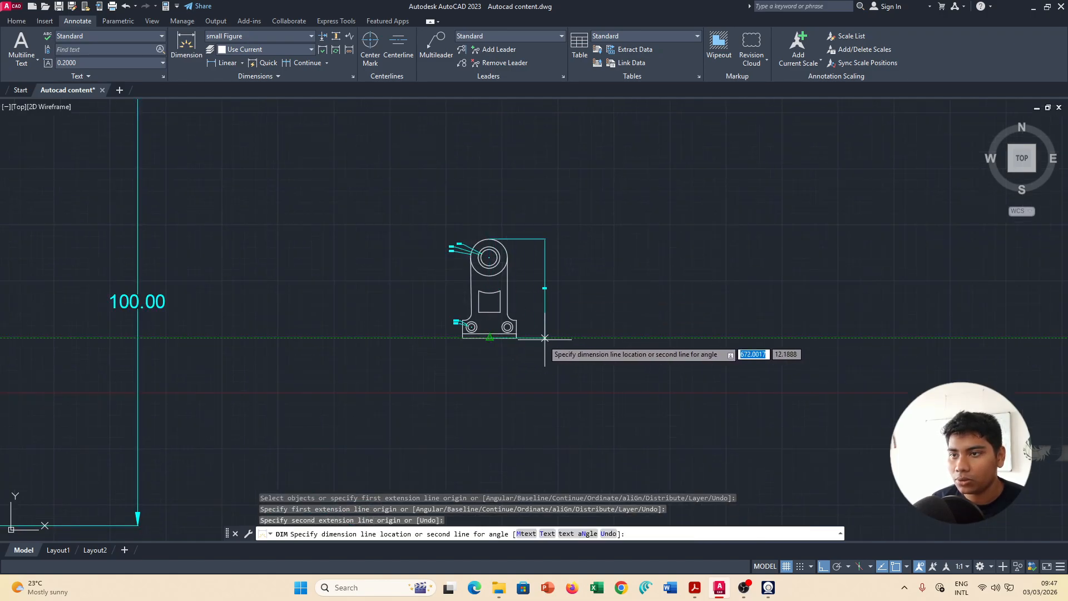
{"action": "left_click", "coordinate": [536, 337]}
{"action": "scroll", "coordinate": [551, 295], "scroll_direction": "up", "scroll_amount": 5}
{"action": "scroll", "coordinate": [445, 222], "scroll_direction": "down", "scroll_amount": 3}
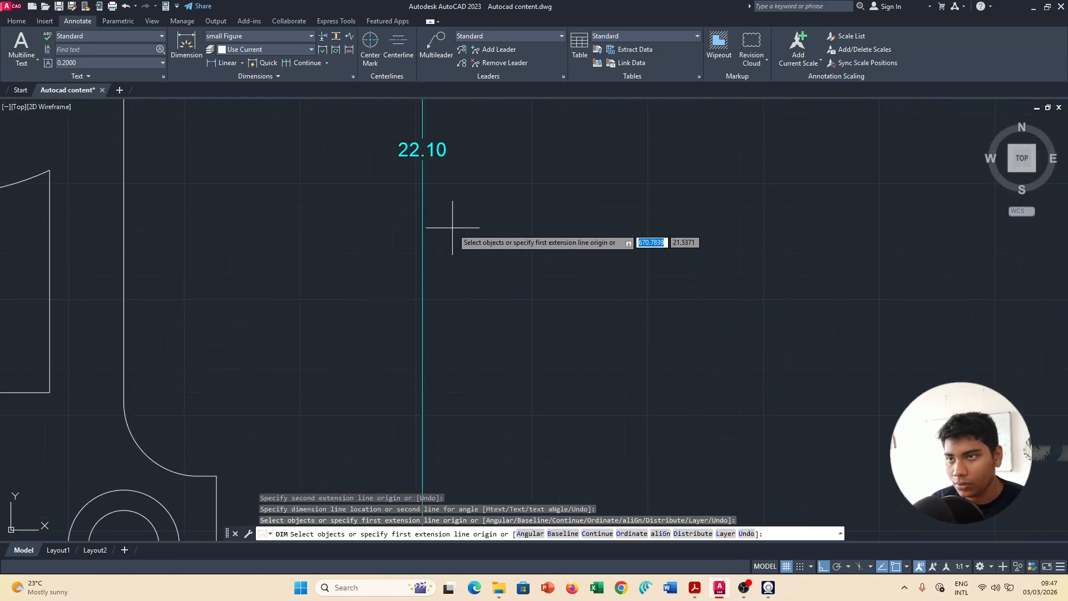
Compare the drawn bracket's overall height and proportions with the dimensions in the PDF reference.
{"action": "key", "text": "alt+Tab"}
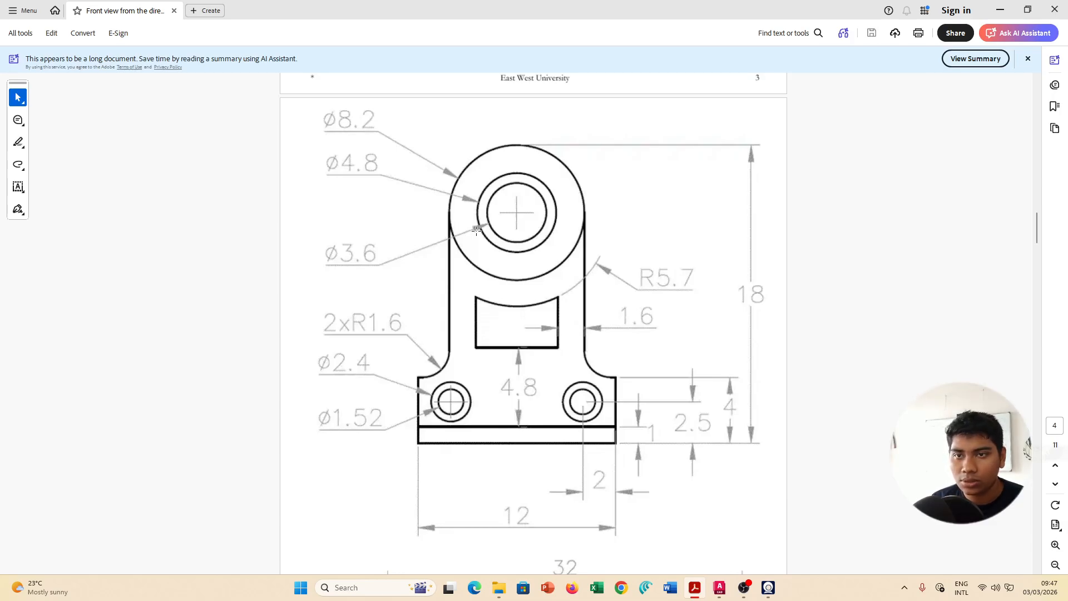
{"action": "key", "text": "alt+Tab"}
{"action": "middle_click_drag", "start_coordinate": [424, 221], "coordinate": [489, 312]}
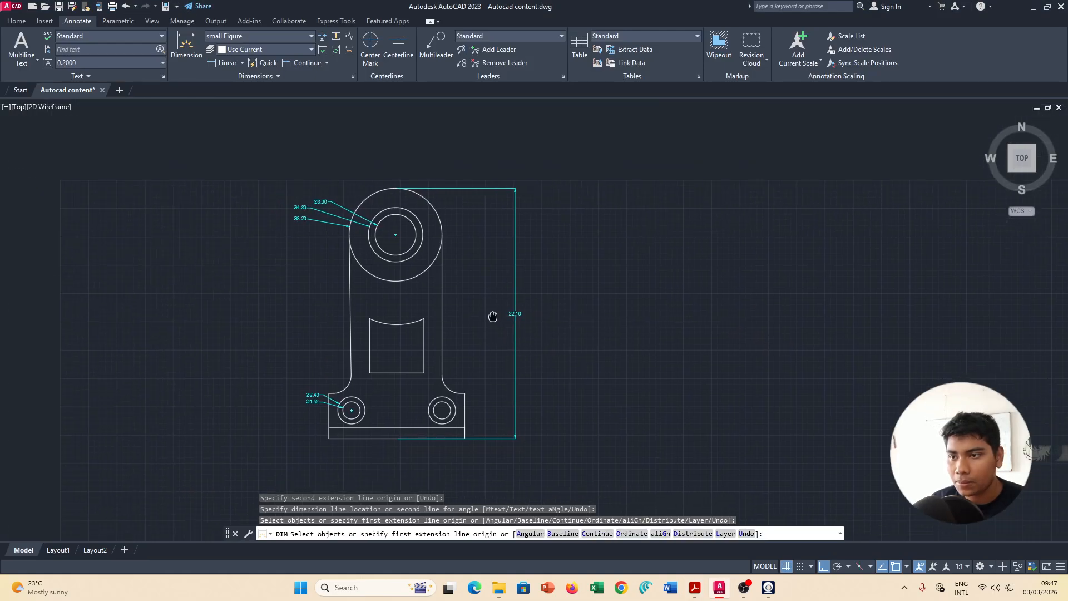
{"action": "key", "text": "alt+Tab"}
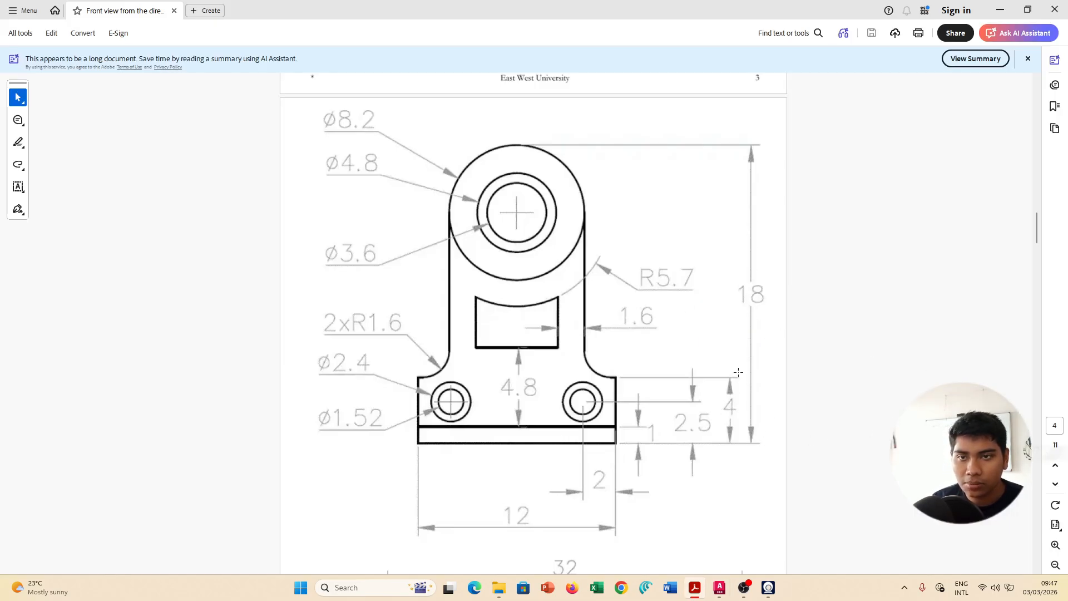
{"action": "key", "text": "alt+Tab"}
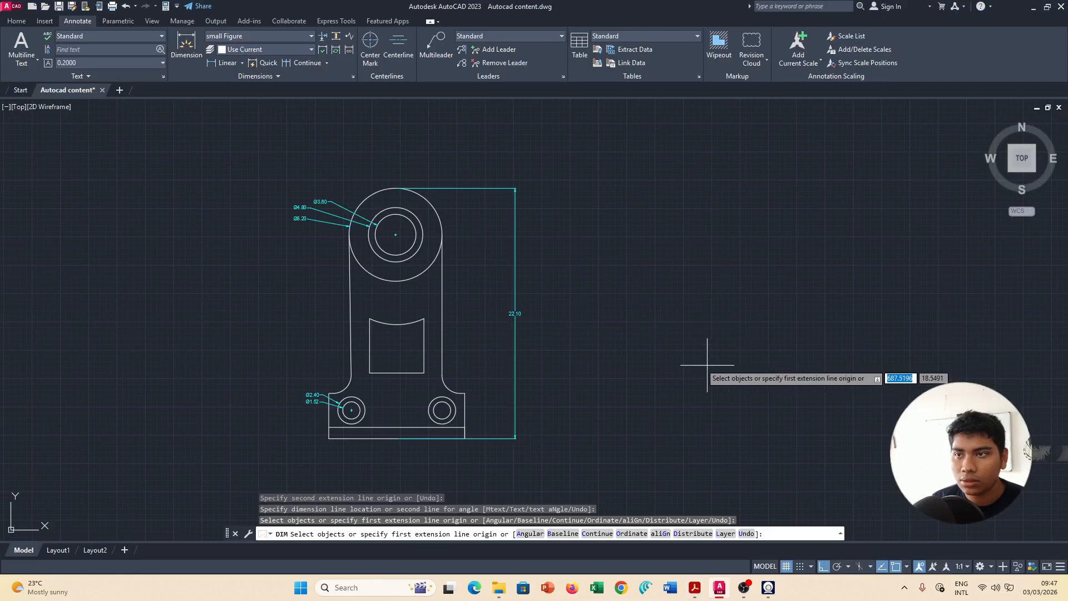
{"action": "key", "text": "alt+Tab"}
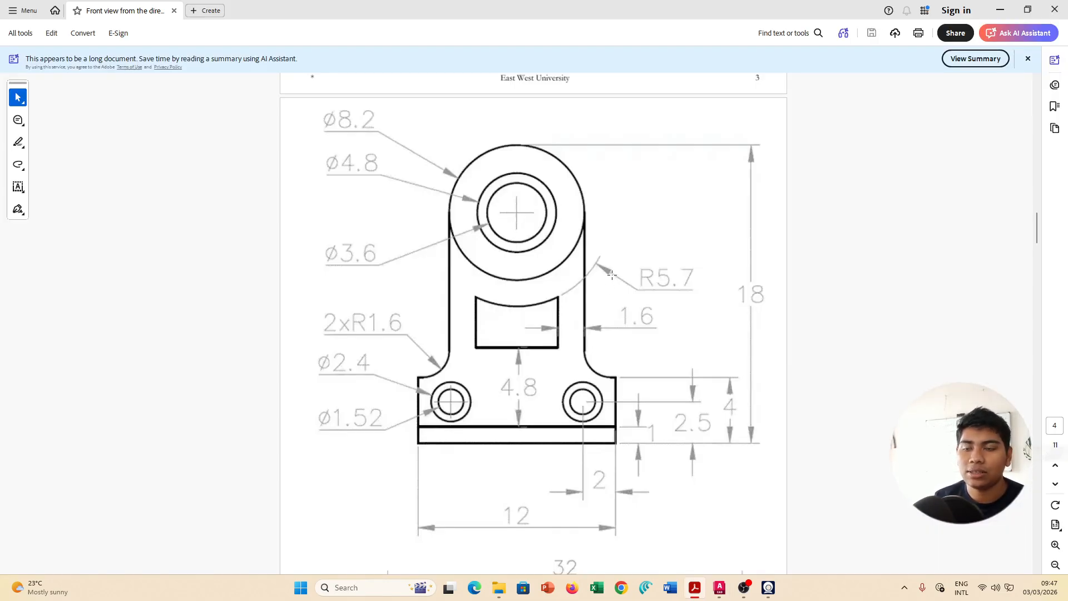
{"action": "key", "text": "alt+Tab"}
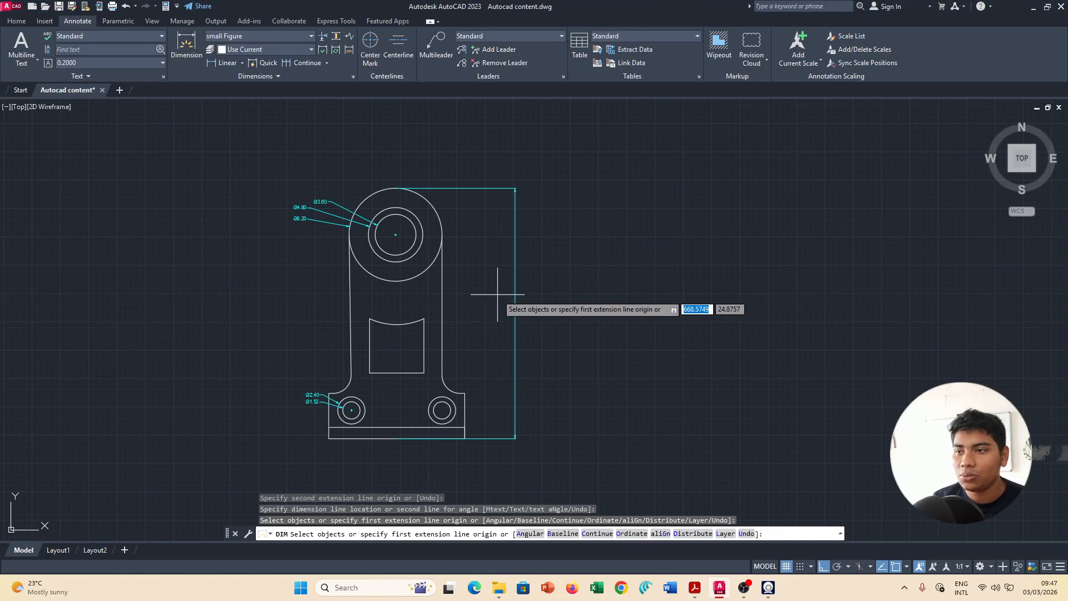
{"action": "key", "text": "alt+Tab"}
{"action": "key", "text": "alt+Tab"}
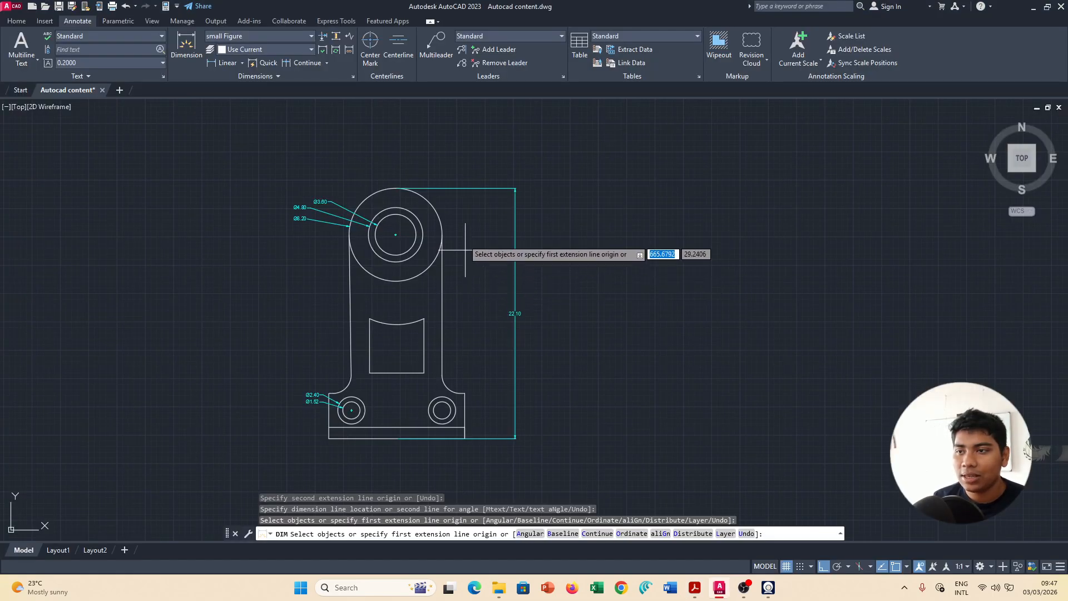
{"action": "key", "text": "alt+Tab"}
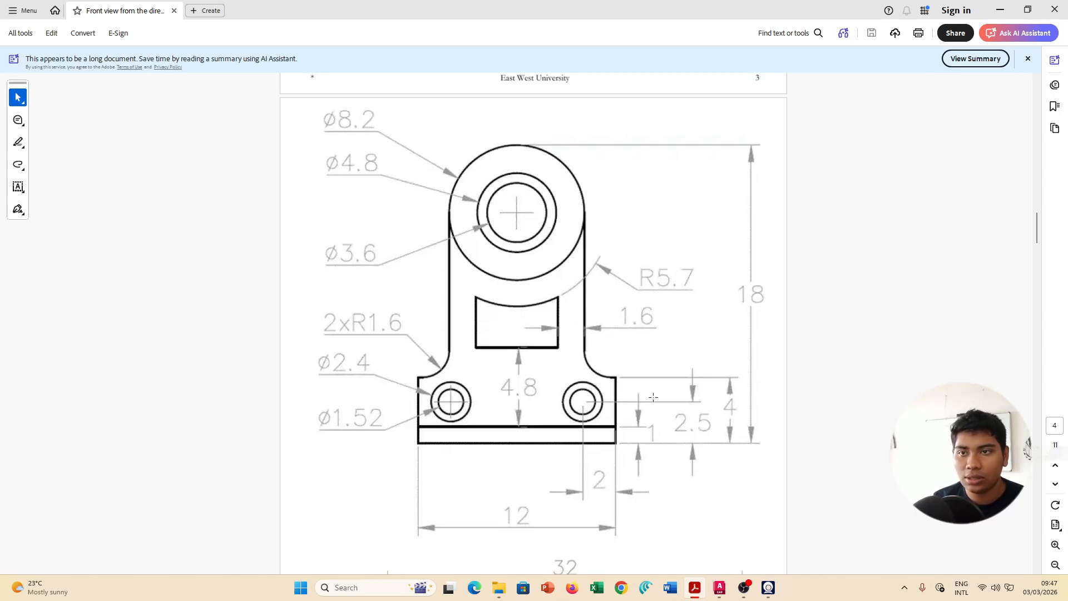
{"action": "key", "text": "alt+Tab"}
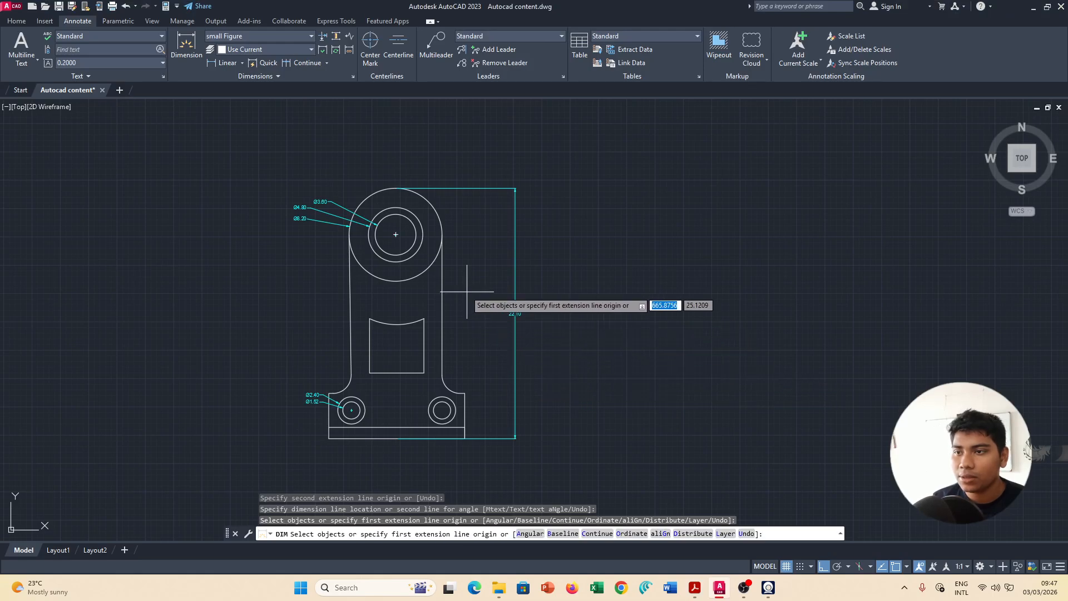
{"action": "key", "text": "Escape"}
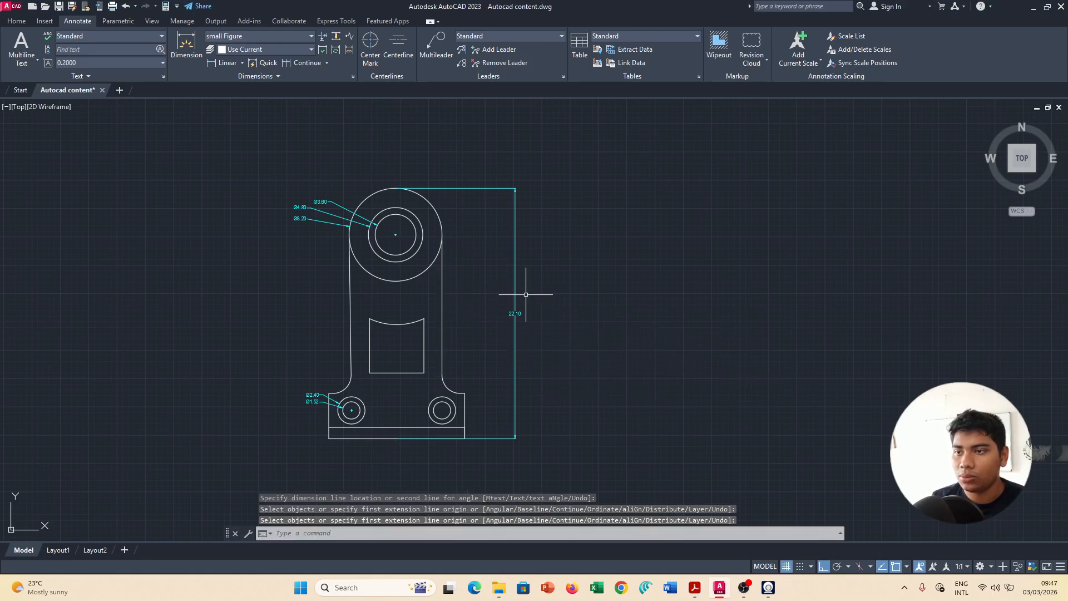
{"action": "key", "text": "alt+Tab"}
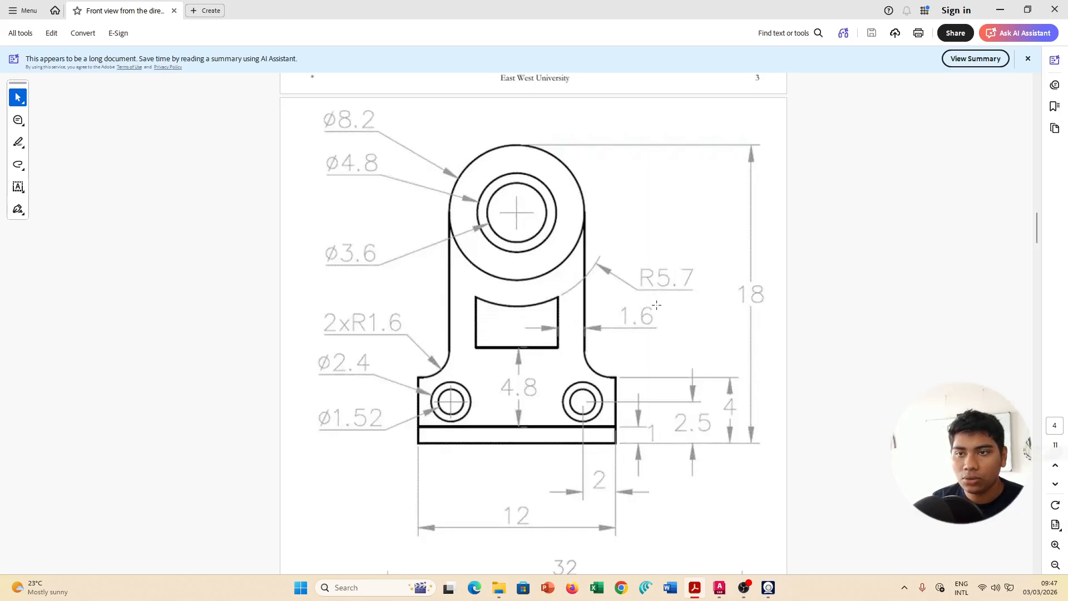
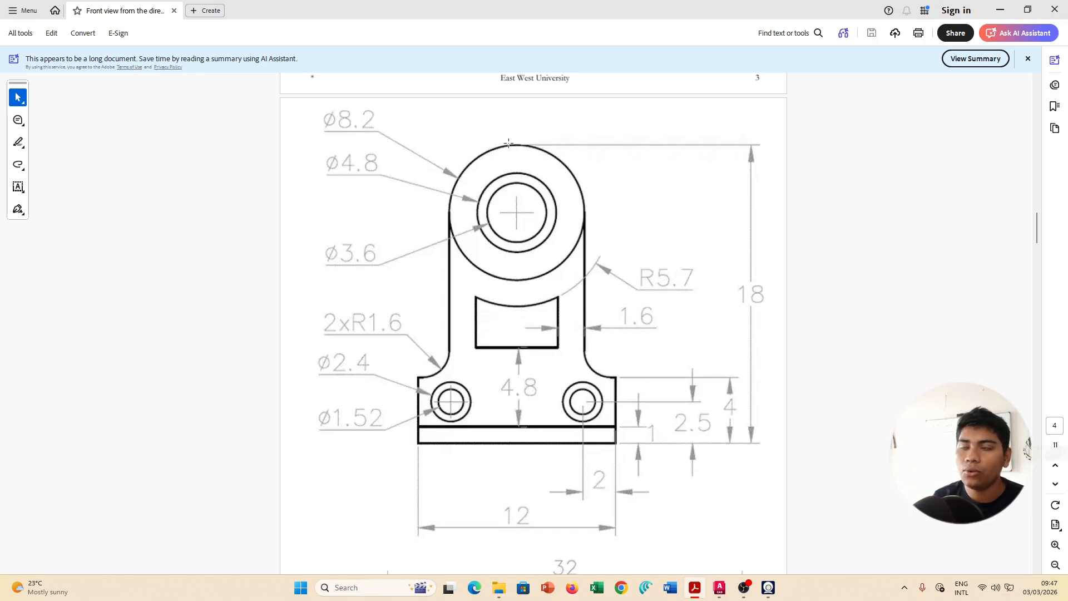
{"action": "key", "text": "alt+Tab"}
{"action": "key", "text": "alt+Tab"}
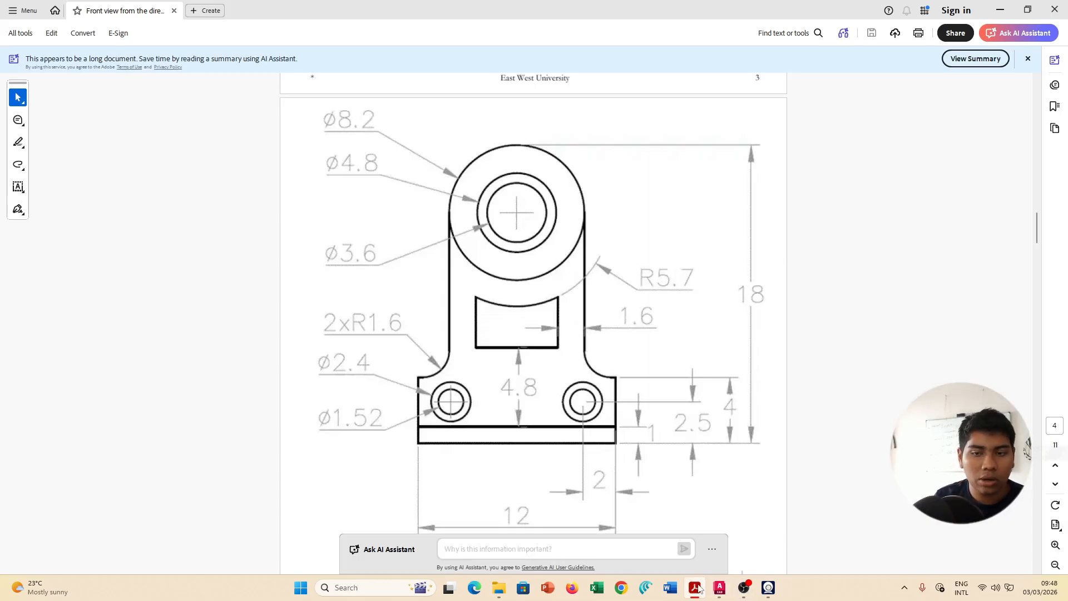
Calculate 18 − 4 − 4.1 in Calculator to get the top circle center's height above the base's upper corners, and return to the AutoCAD drawing.
{"action": "left_click", "coordinate": [356, 587]}
{"action": "type", "text": "calculator"}
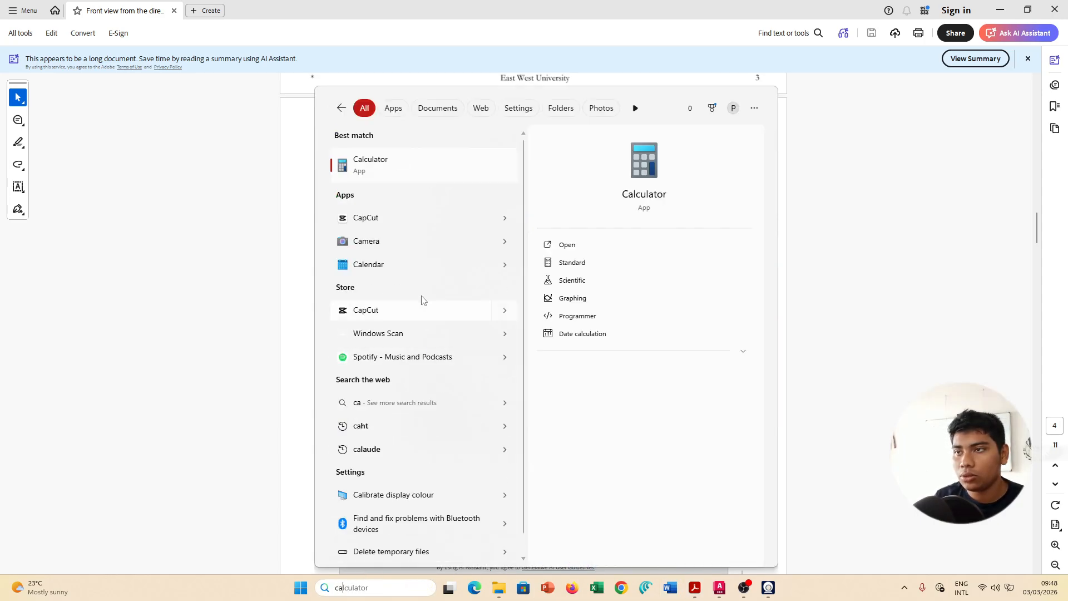
{"action": "left_click", "coordinate": [412, 174]}
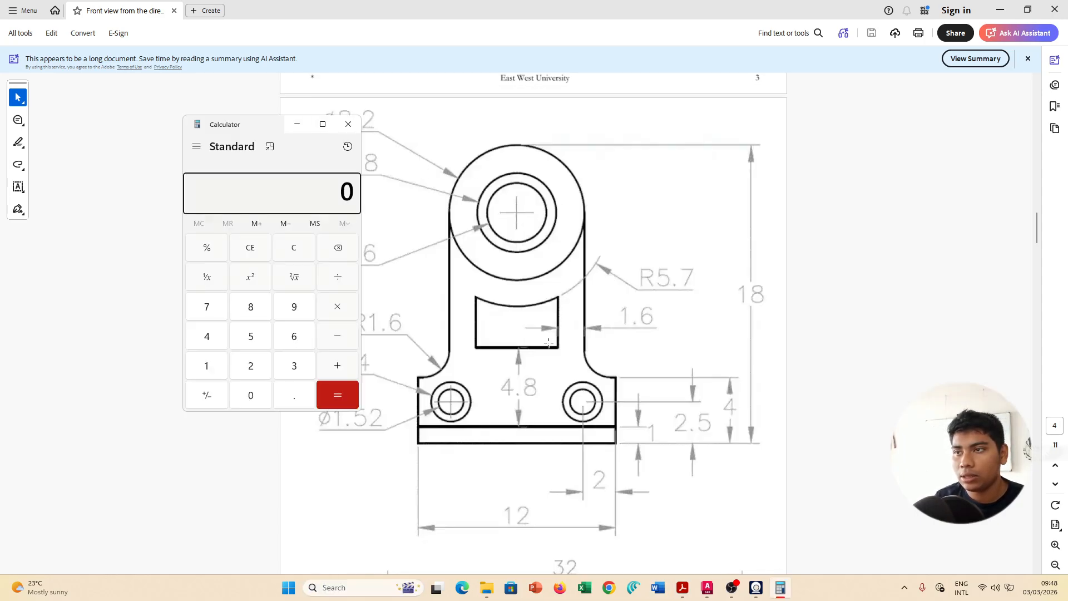
{"action": "left_click", "coordinate": [213, 371]}
{"action": "left_click", "coordinate": [253, 309]}
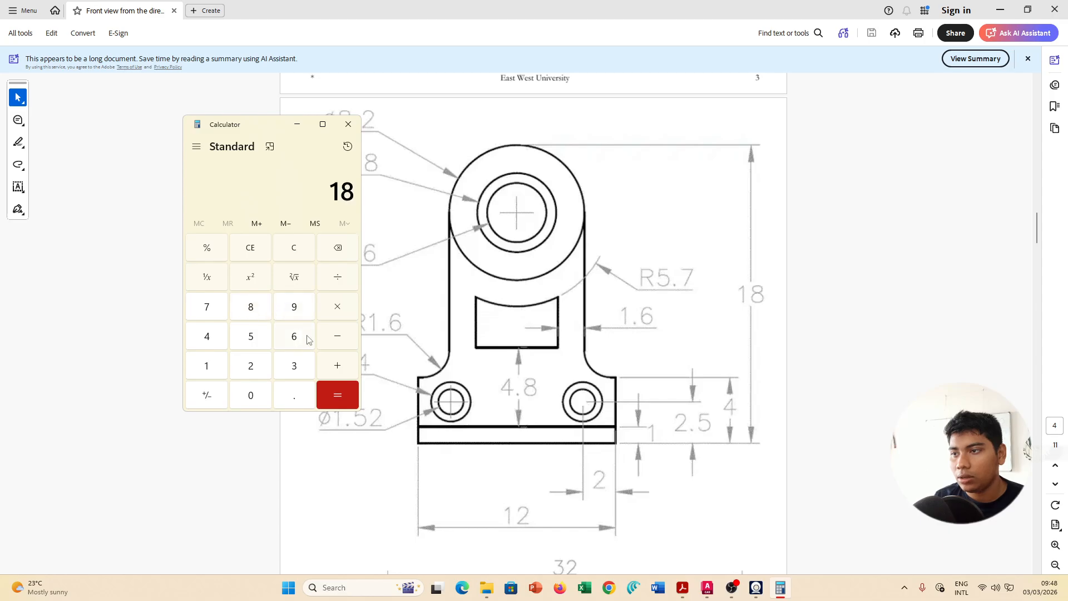
{"action": "left_click", "coordinate": [210, 341]}
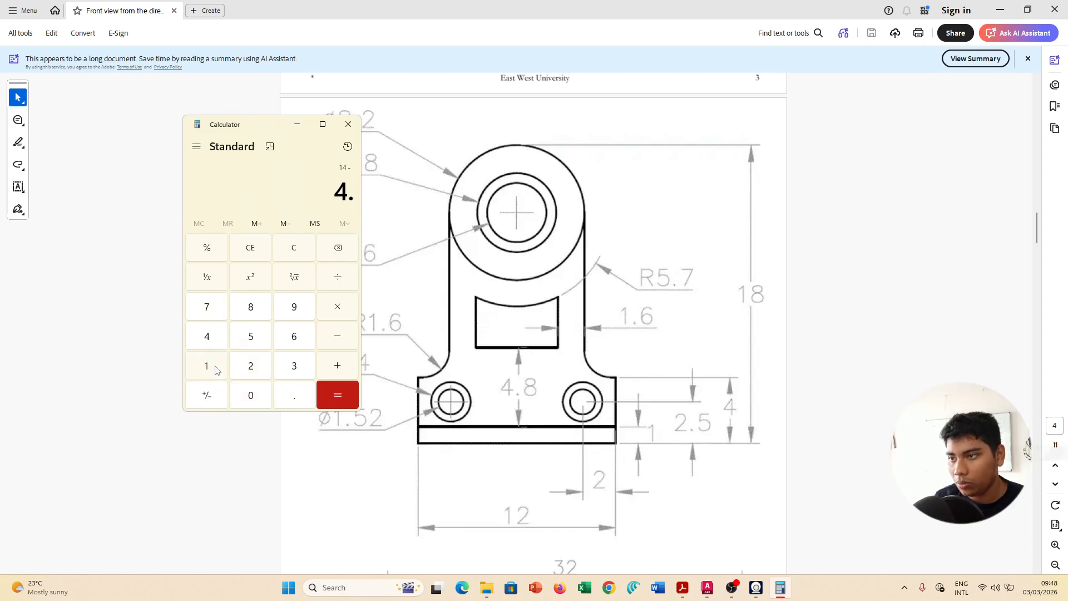
{"action": "left_click", "coordinate": [217, 370]}
{"action": "left_click", "coordinate": [337, 395]}
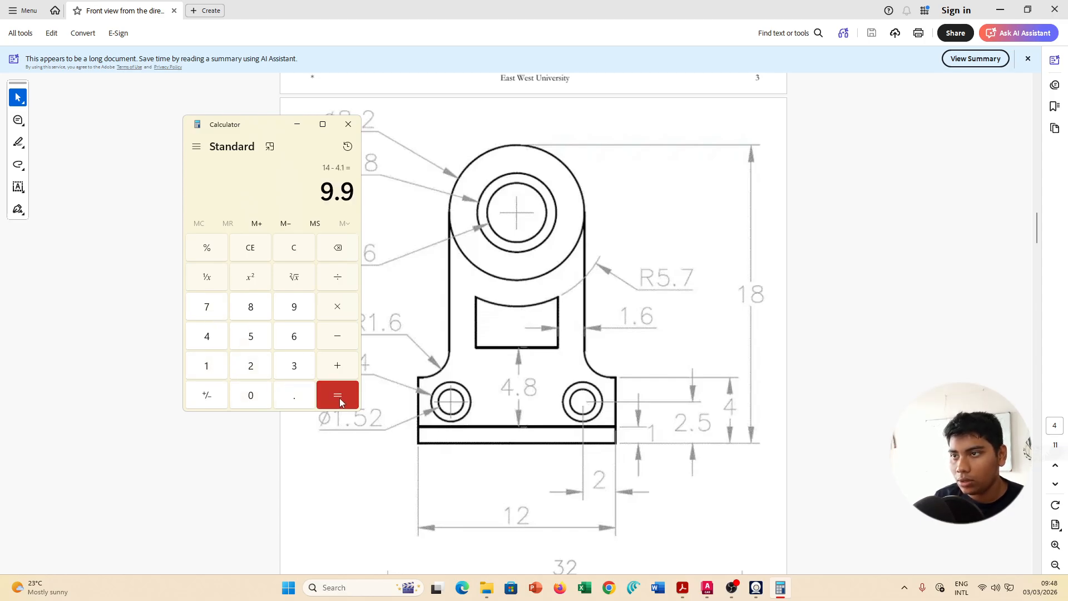
{"action": "left_click", "coordinate": [348, 125]}
{"action": "key", "text": "alt+Tab"}
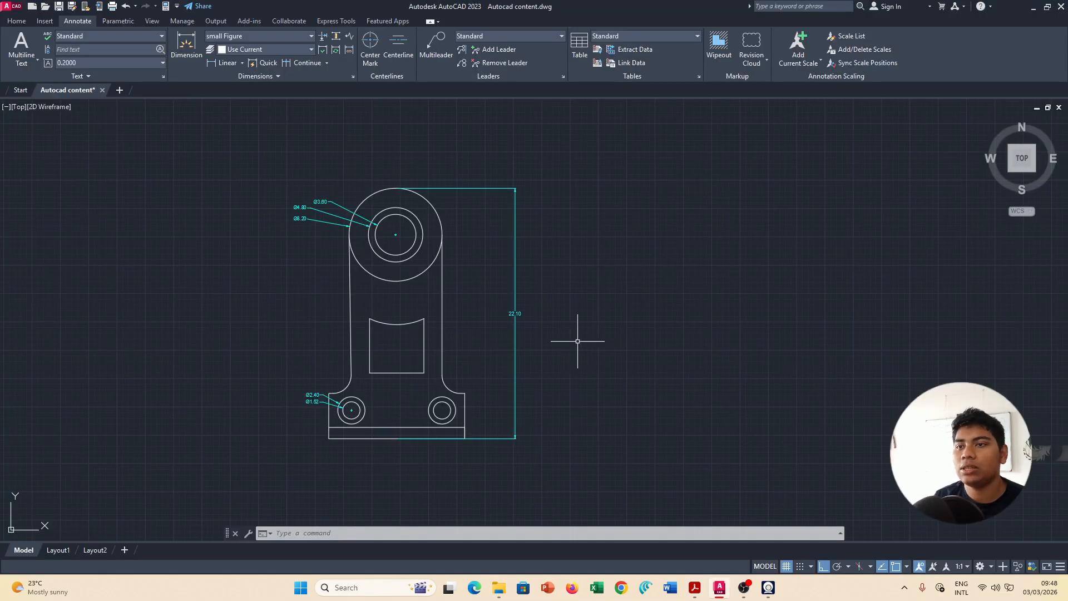
{"action": "scroll", "coordinate": [465, 305], "scroll_direction": "up", "scroll_amount": 2}
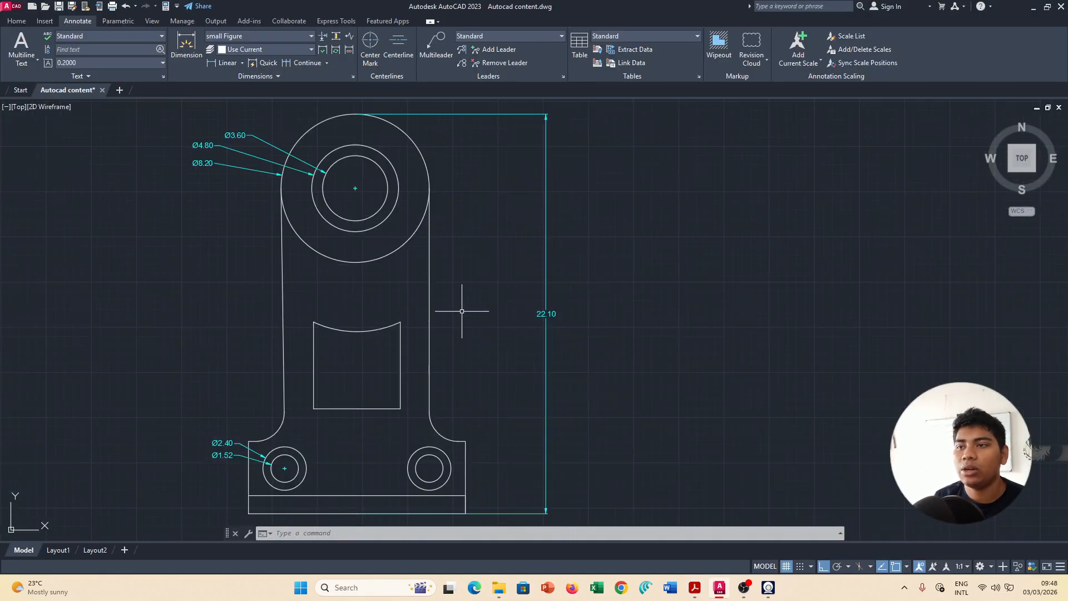
Erase the bracket's two long side lines and its overall height dimension.
{"action": "left_click", "coordinate": [430, 267]}
{"action": "key", "text": "Delete"}
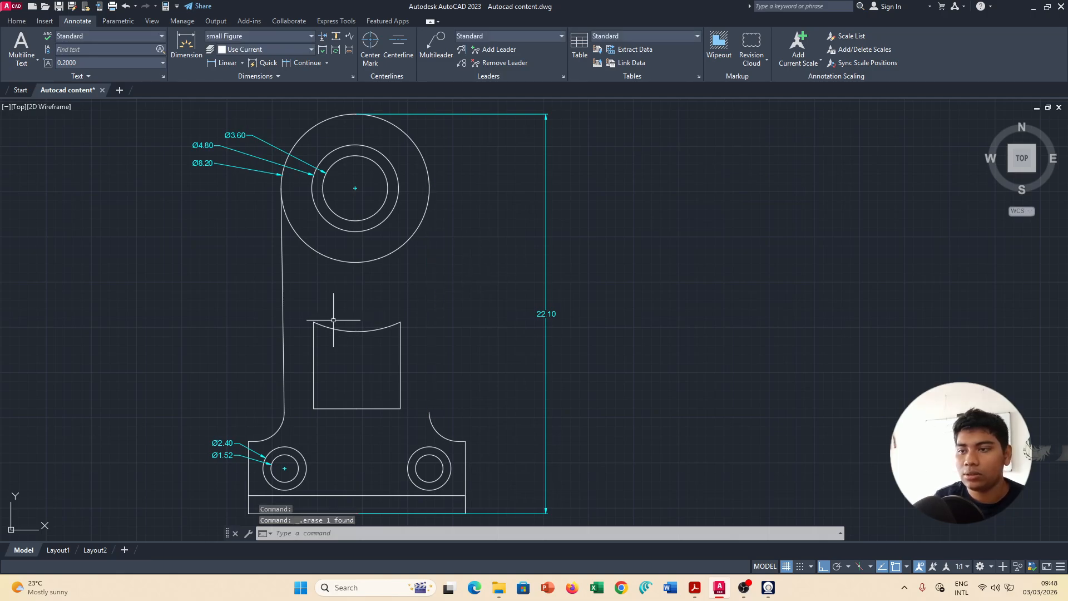
{"action": "left_click", "coordinate": [283, 299]}
{"action": "key", "text": "Delete"}
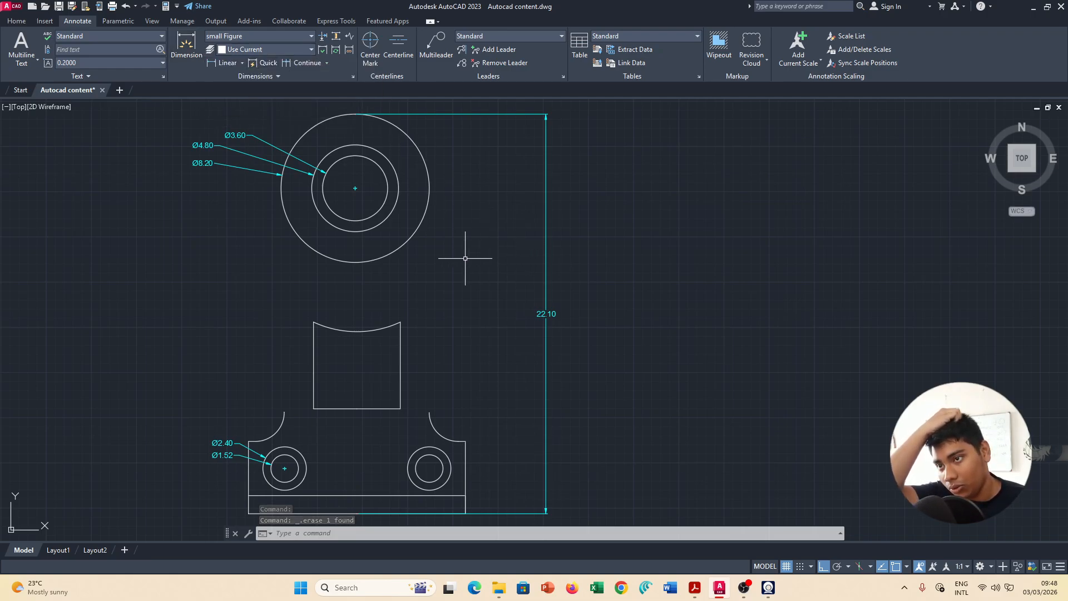
{"action": "left_click", "coordinate": [546, 241]}
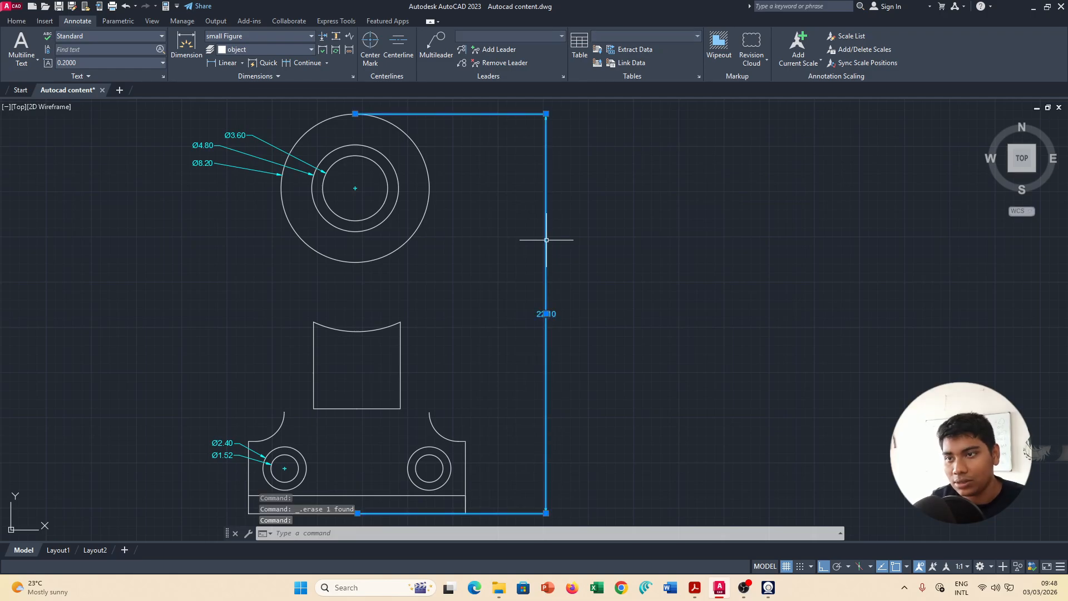
{"action": "key", "text": "Delete"}
Try to move the three top circles and their diameter dimensions down toward the arched cutout, and undo the move.
{"action": "left_click", "coordinate": [508, 280]}
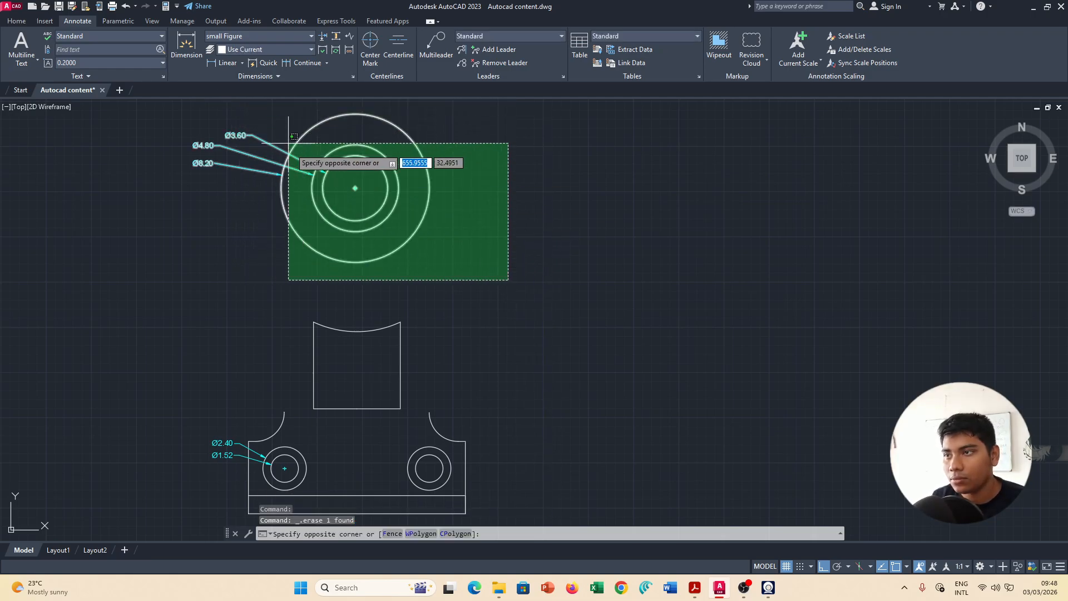
{"action": "left_click", "coordinate": [155, 103]}
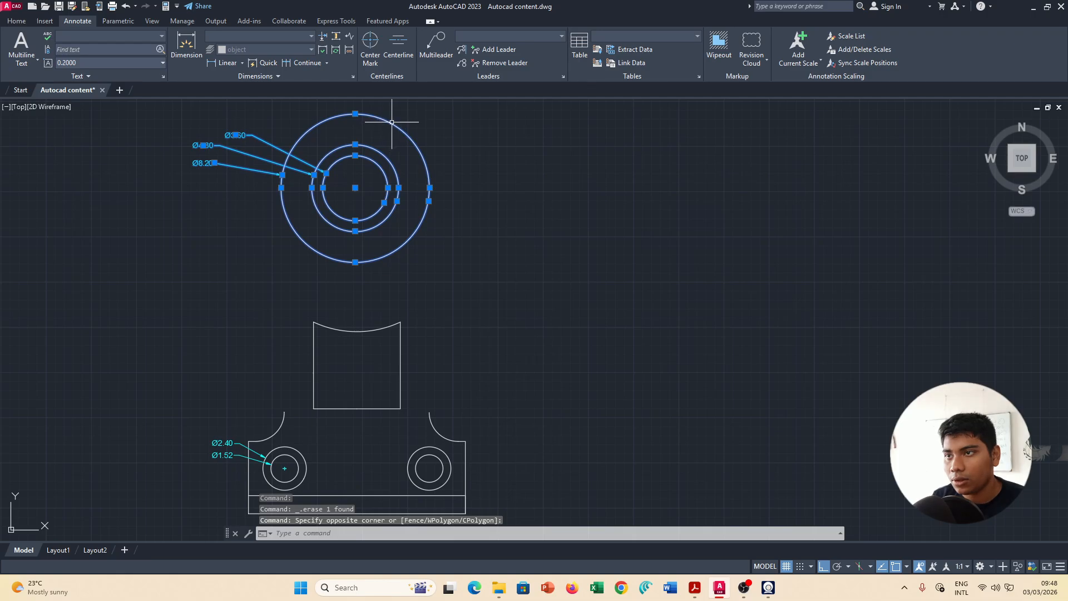
{"action": "left_click_drag", "start_coordinate": [391, 123], "coordinate": [396, 172]}
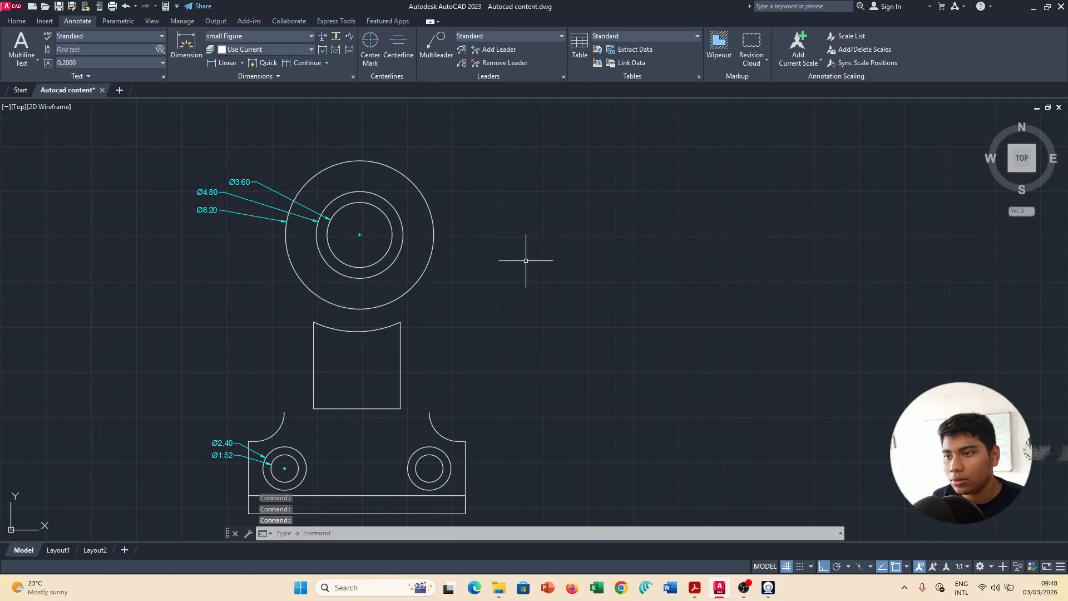
{"action": "key", "text": "ctrl+z"}
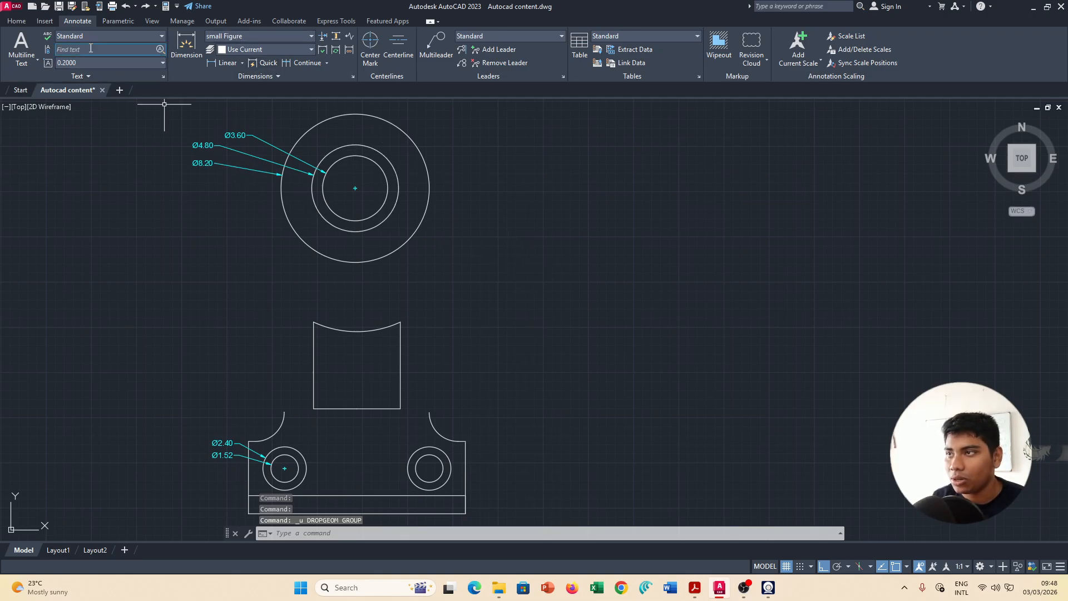
Draw a vertical line 9.9 long upward from the upper end of the base's right fillet arc.
{"action": "left_click", "coordinate": [45, 20]}
{"action": "left_click", "coordinate": [16, 21]}
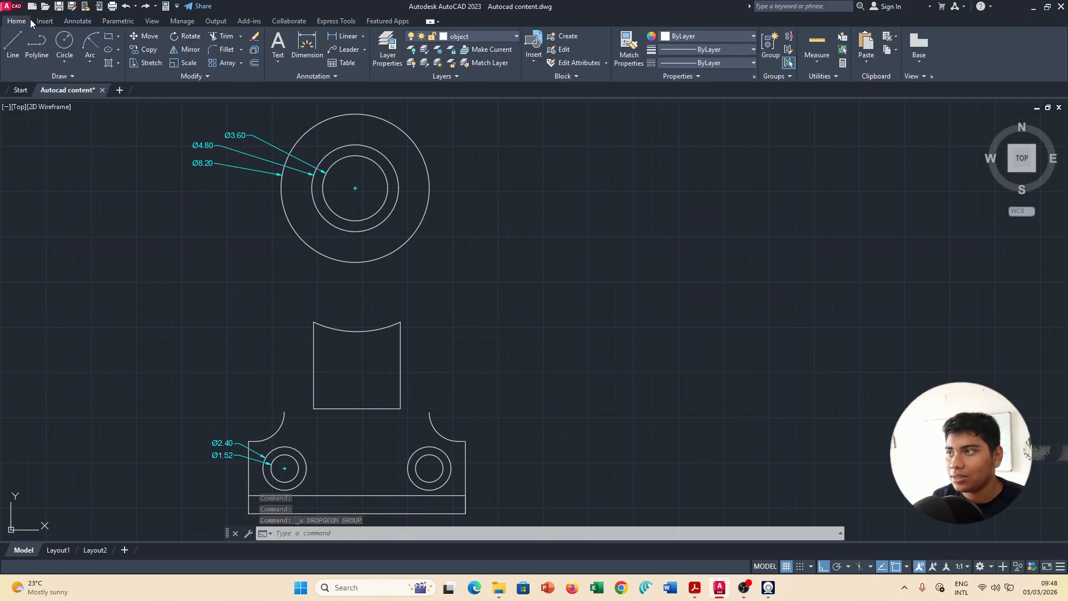
{"action": "left_click", "coordinate": [19, 45]}
{"action": "left_click", "coordinate": [429, 411]}
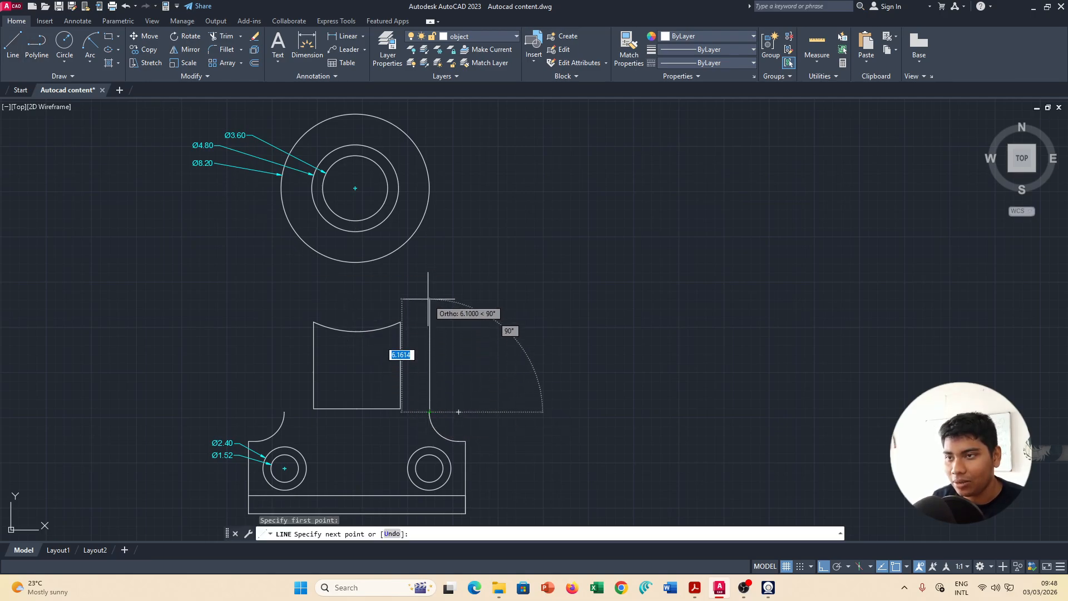
{"action": "type", "text": "9.9"}
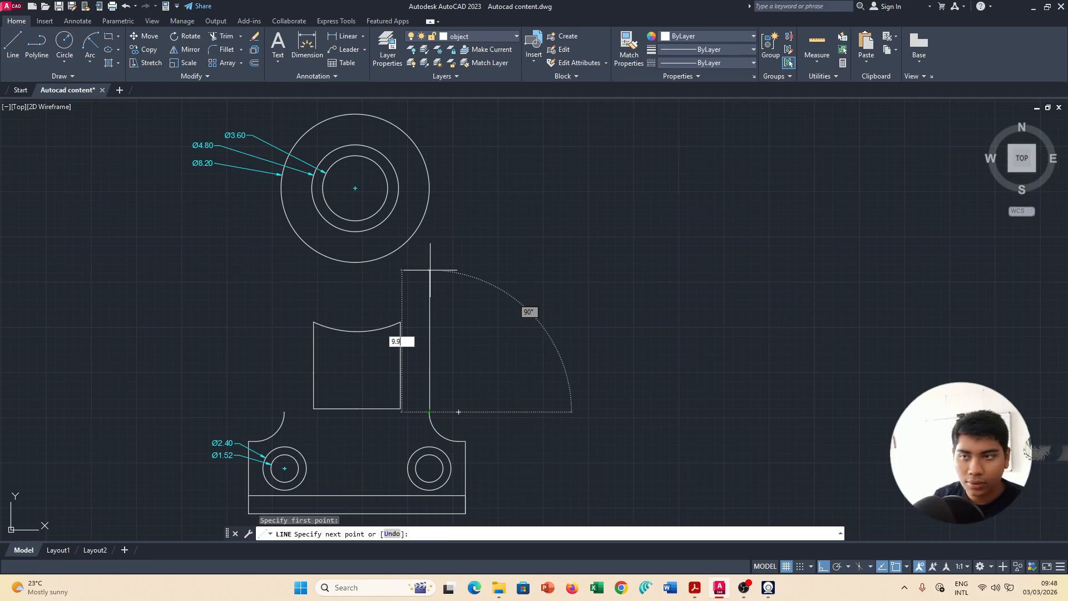
{"action": "key", "text": "Return"}
{"action": "key", "text": "Escape"}
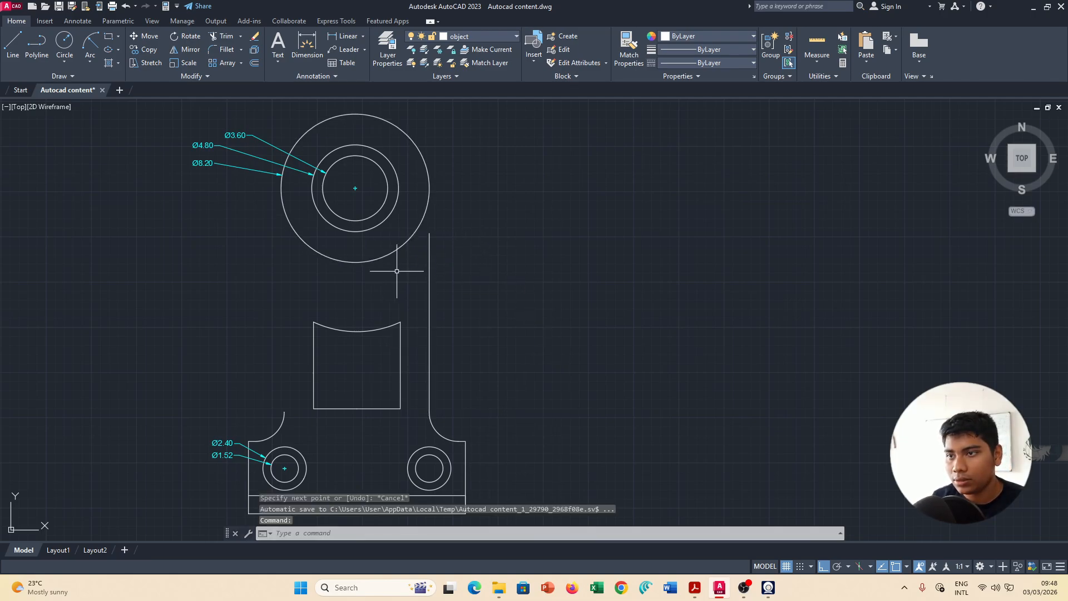
Draw a matching 9.9 vertical line upward from the upper end of the left fillet arc.
{"action": "key", "text": "Return"}
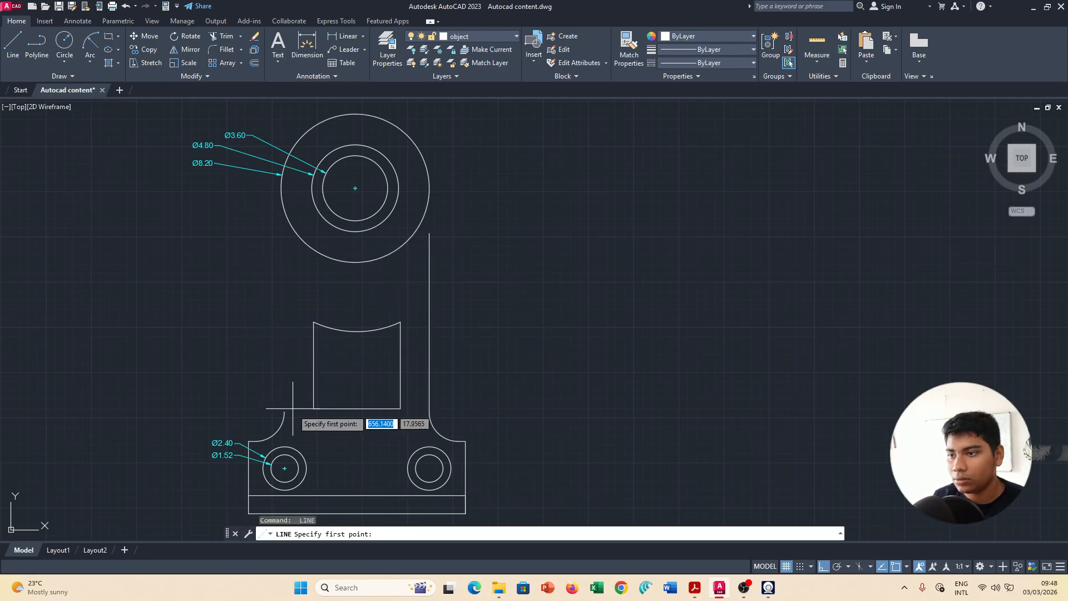
{"action": "left_click", "coordinate": [284, 412]}
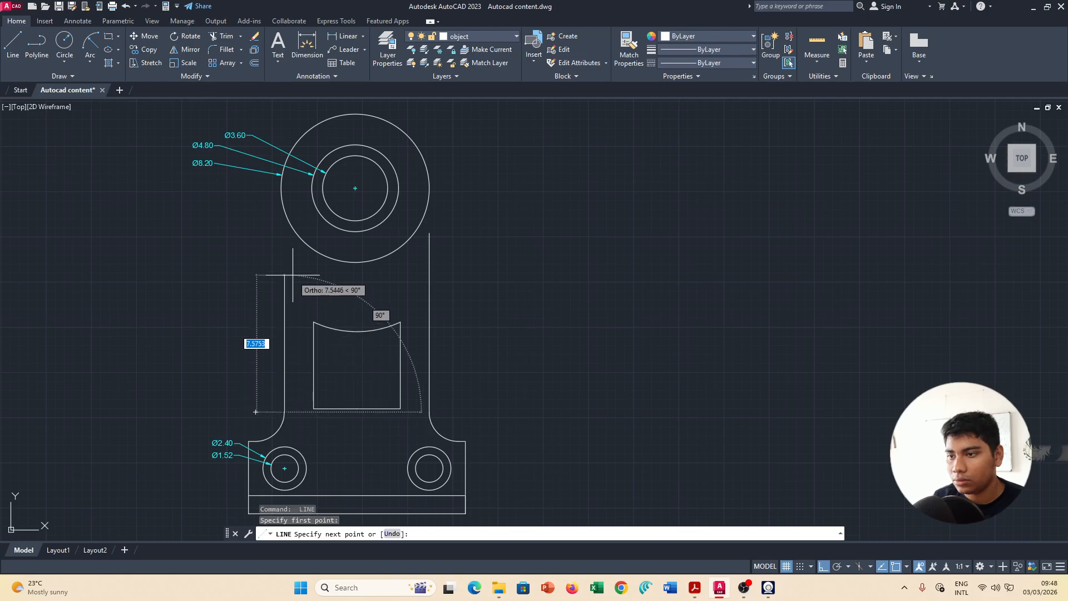
{"action": "type", "text": "9.9"}
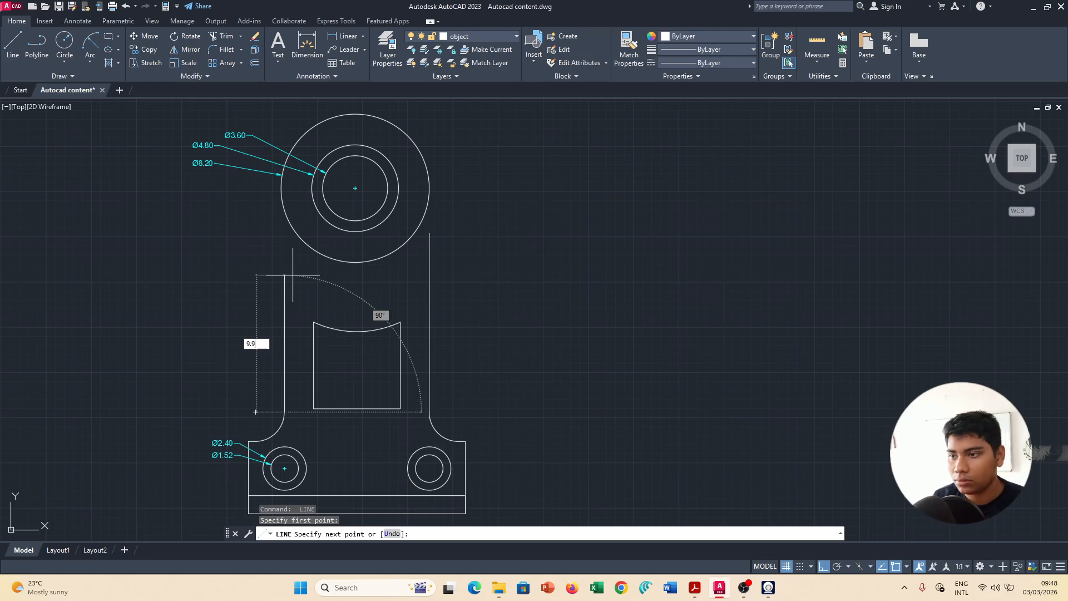
{"action": "key", "text": "Return"}
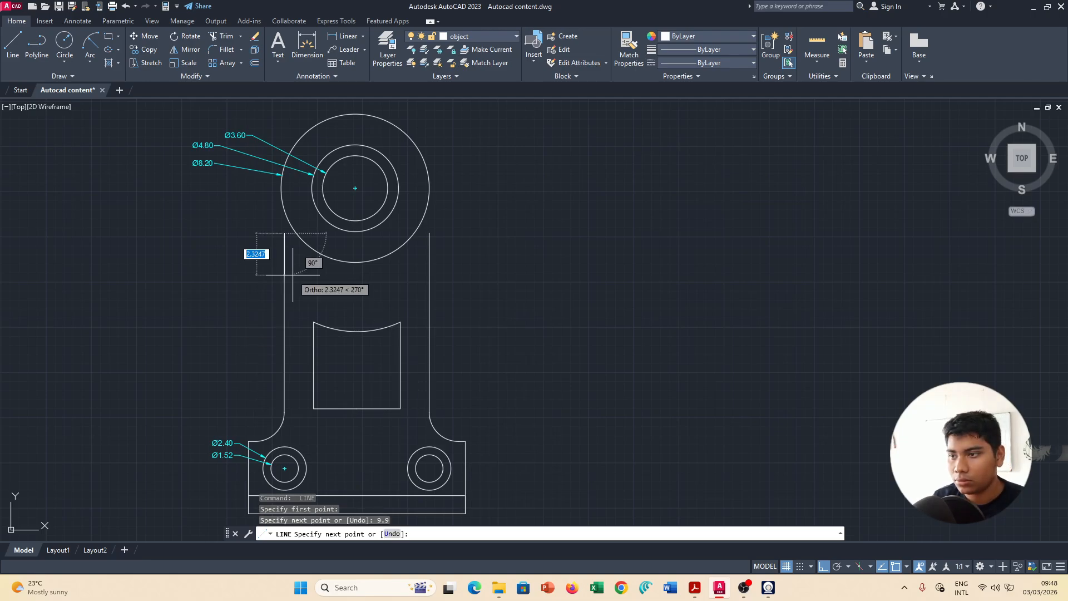
{"action": "key", "text": "Escape"}
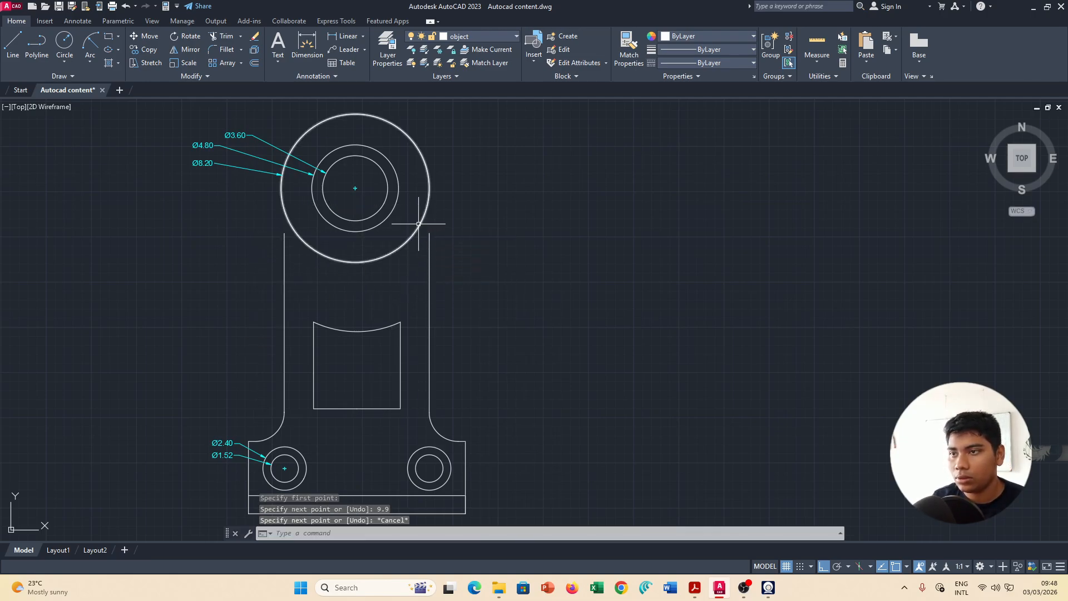
Try to move the top circles with their diameter dimensions down onto the upper ends of the two side lines.
{"action": "left_click", "coordinate": [516, 241]}
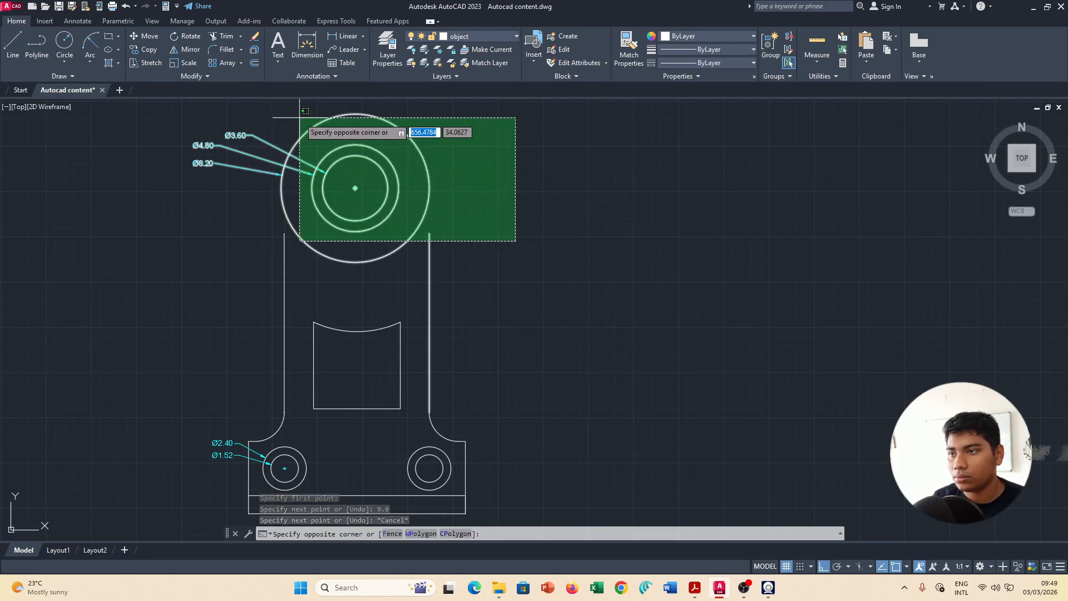
{"action": "key", "text": "Escape"}
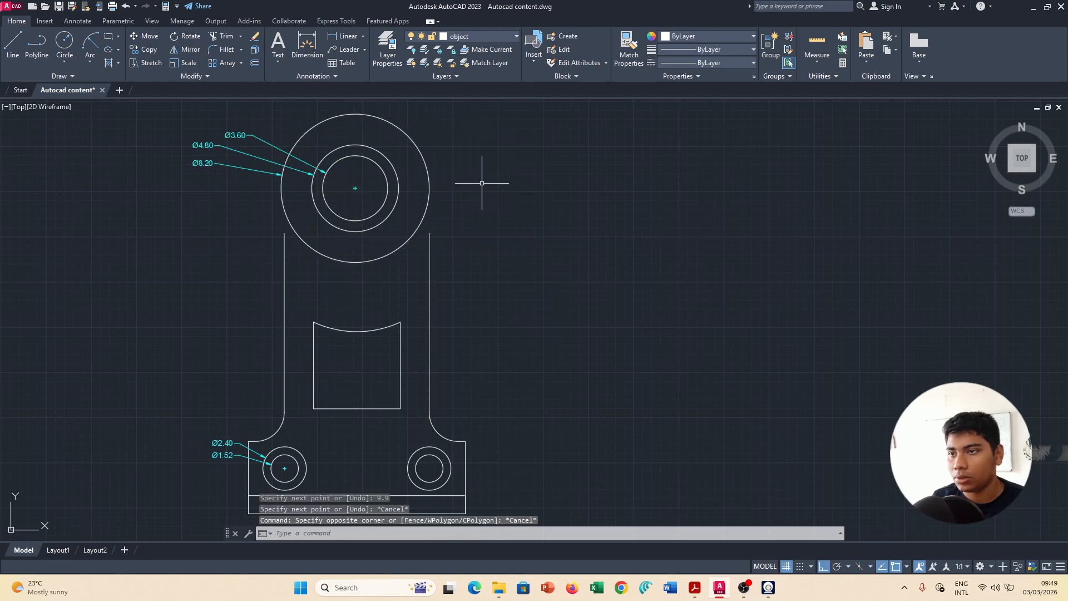
{"action": "left_click", "coordinate": [489, 190]}
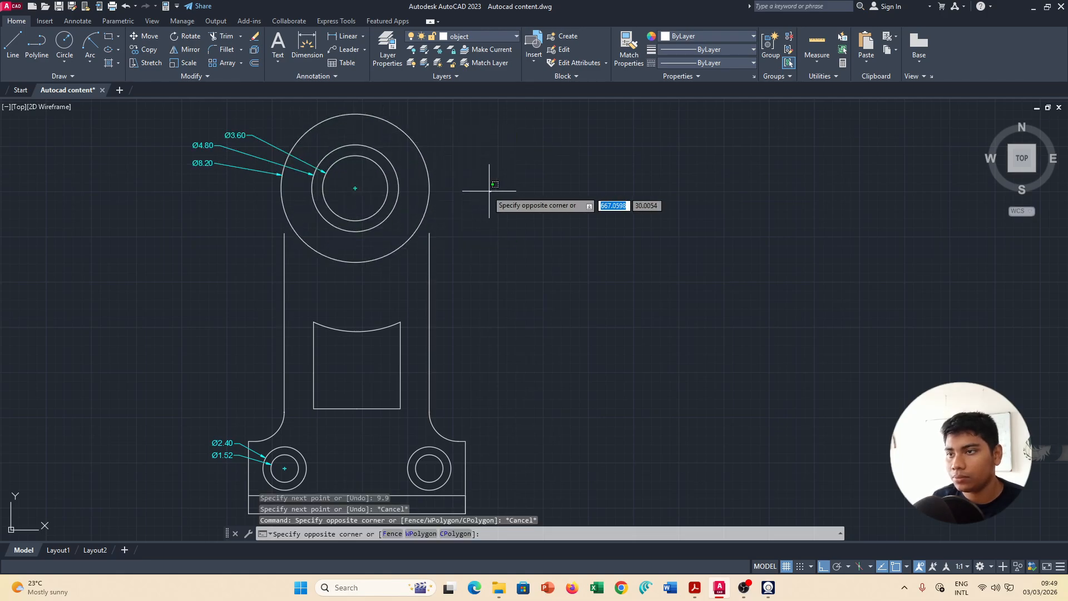
{"action": "left_click", "coordinate": [239, 124]}
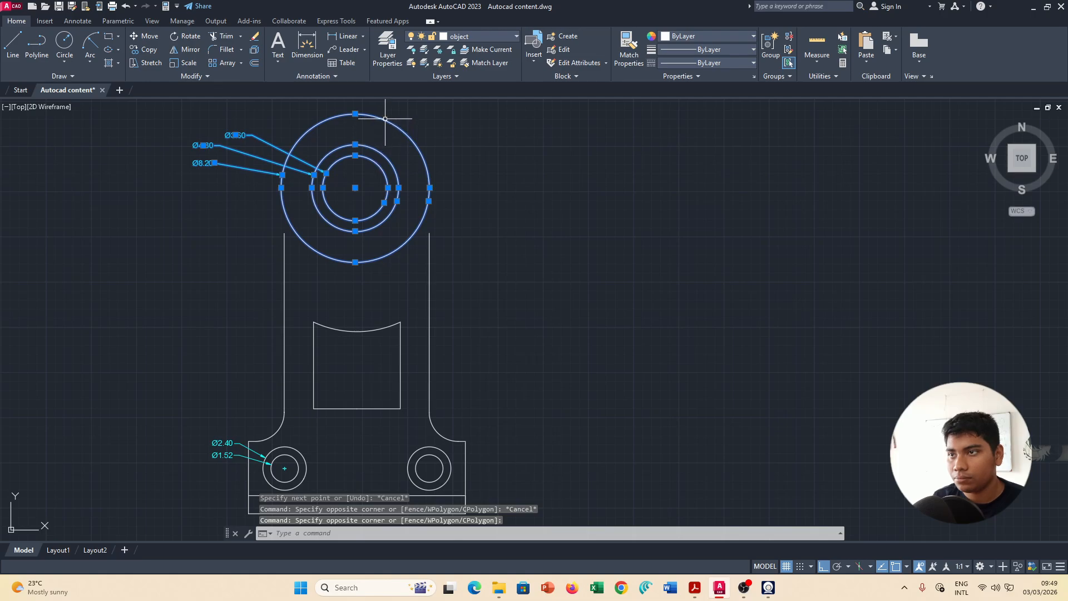
{"action": "left_click_drag", "start_coordinate": [385, 119], "coordinate": [388, 150]}
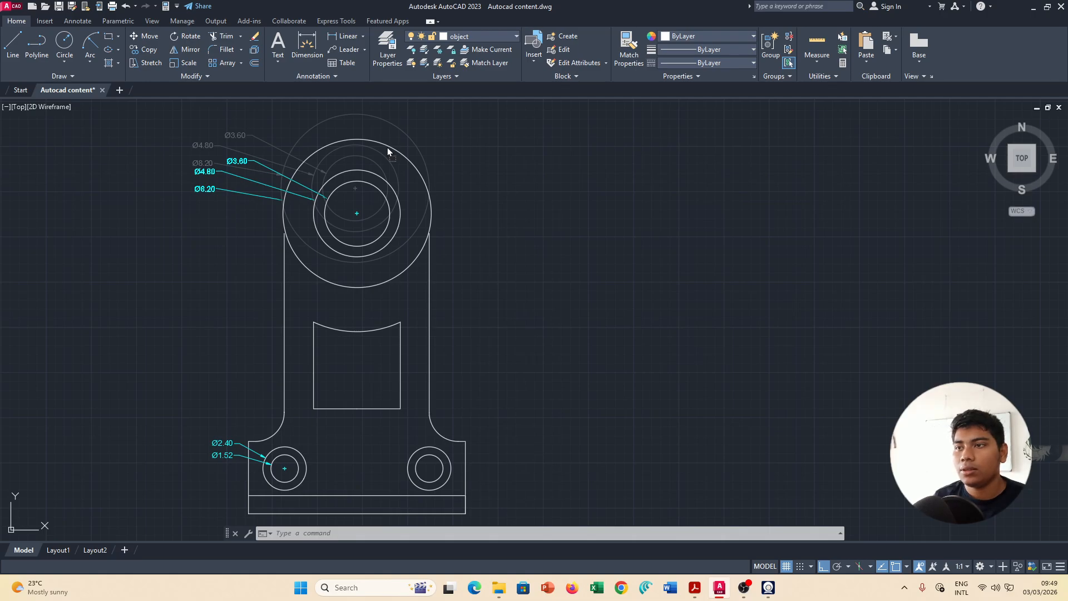
{"action": "left_click_drag", "start_coordinate": [388, 150], "coordinate": [388, 151]}
{"action": "key", "text": "Escape"}
Undo the circle move, both 9.9 lines and the erasures, restoring the original side lines and overall height dimension.
{"action": "key", "text": "ctrl+z"}
{"action": "key", "text": "ctrl+z"}
{"action": "key", "text": "ctrl+z"}
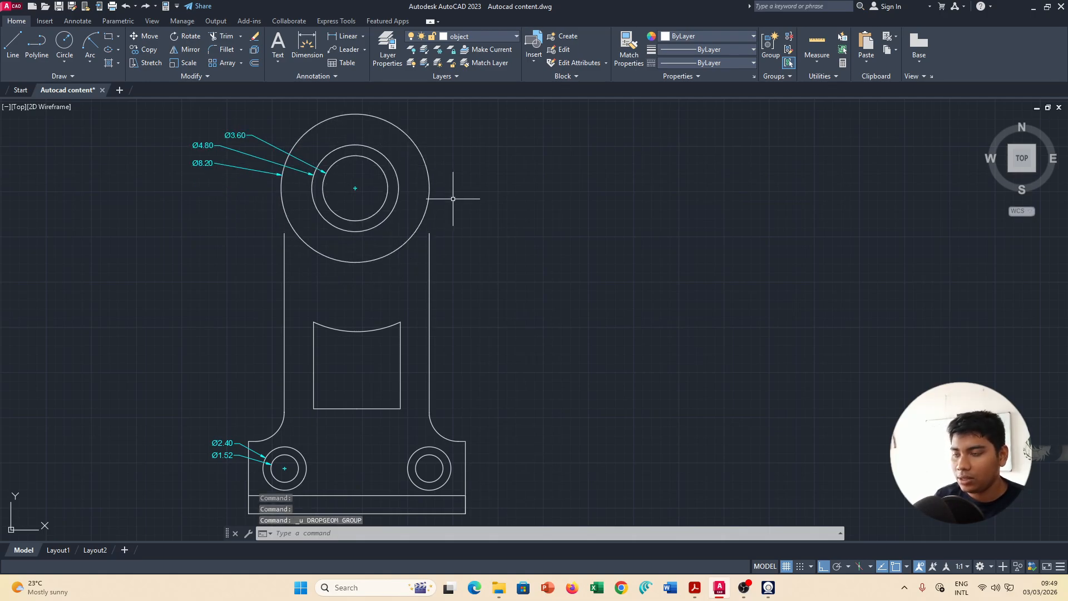
{"action": "key", "text": "ctrl+z"}
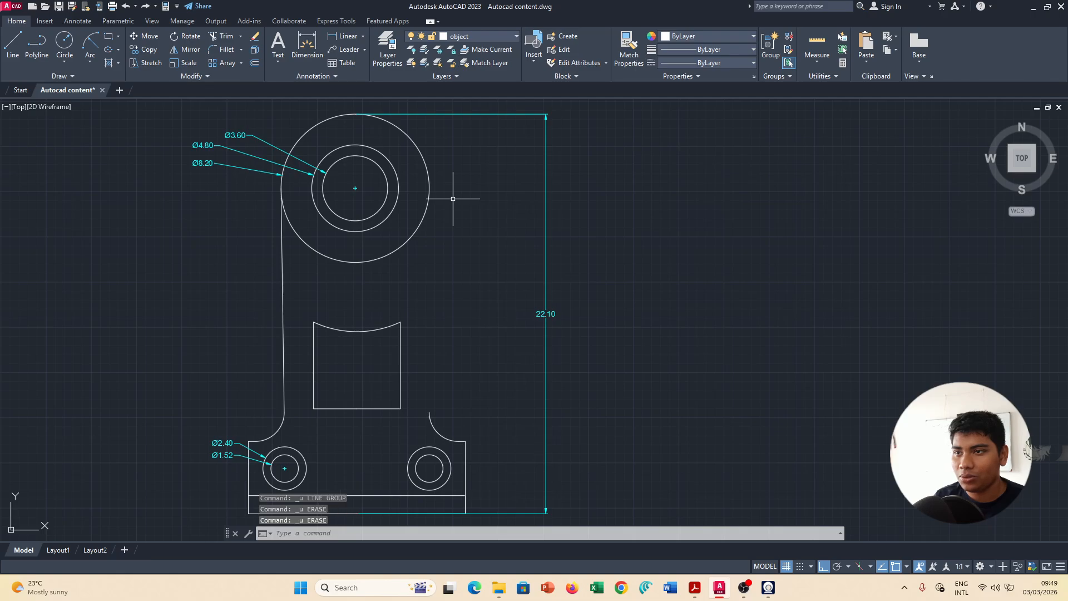
{"action": "key", "text": "ctrl+z"}
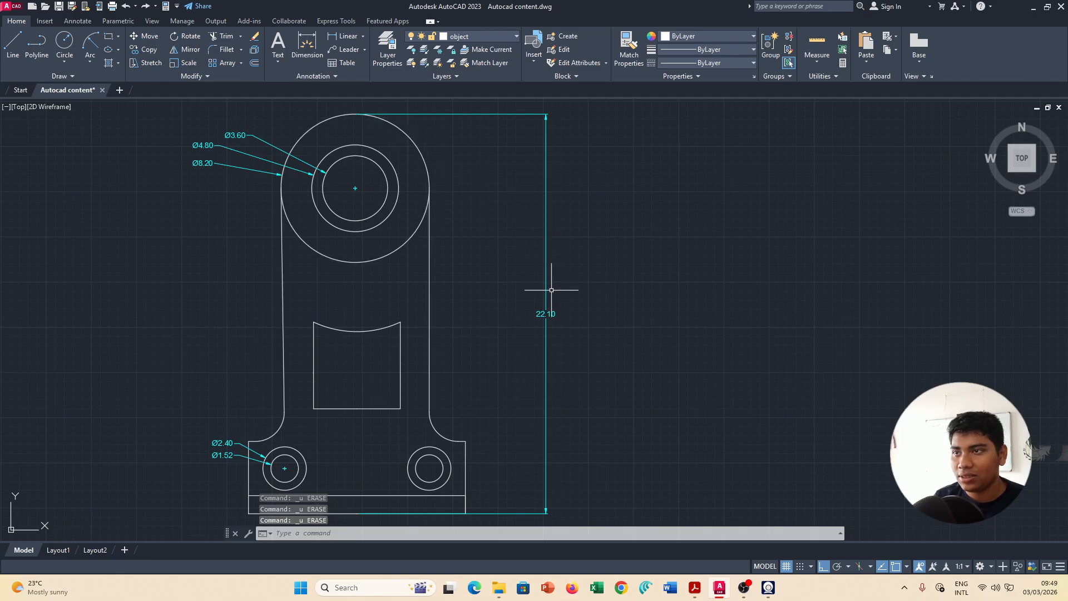
Try to lower the top circles, side lines and overall height dimension together in two moves, and undo both moves.
{"action": "left_click", "coordinate": [490, 272]}
{"action": "left_click", "coordinate": [226, 98]}
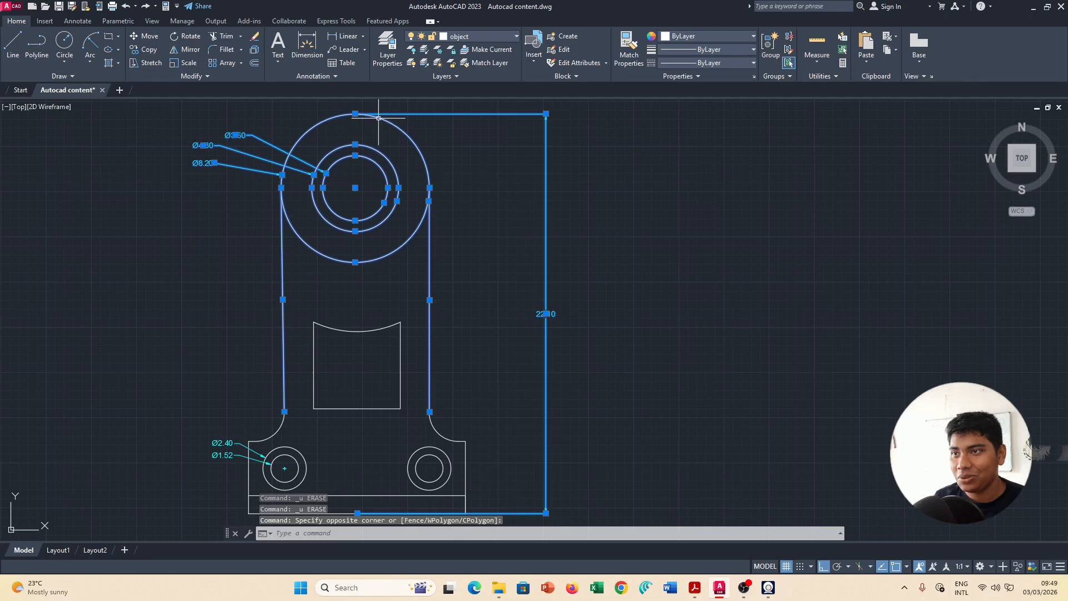
{"action": "key", "text": "ctrl+z"}
{"action": "left_click", "coordinate": [380, 127]}
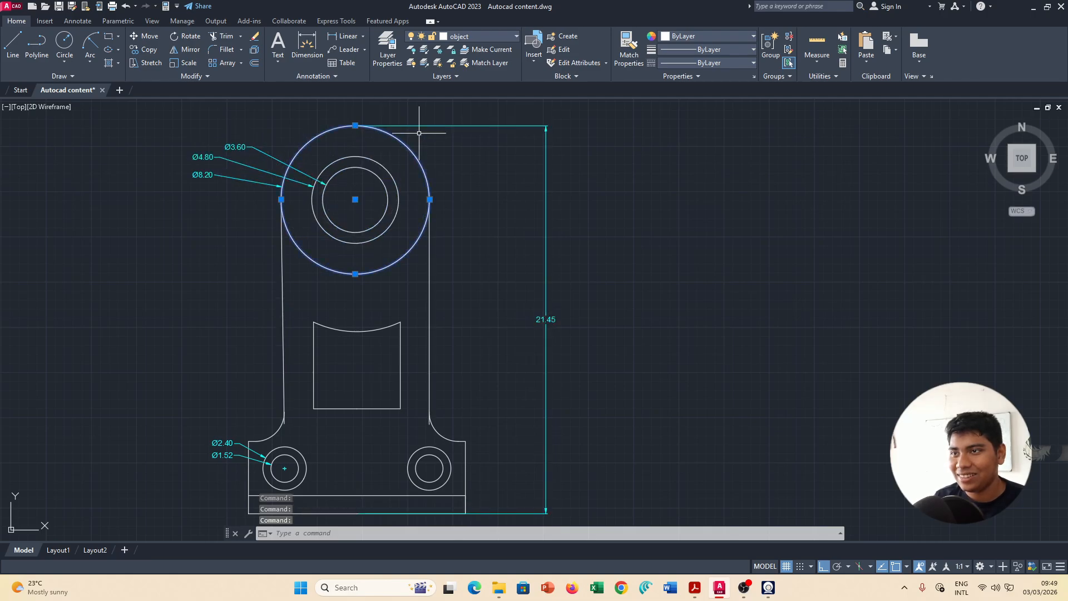
{"action": "left_click", "coordinate": [503, 268]}
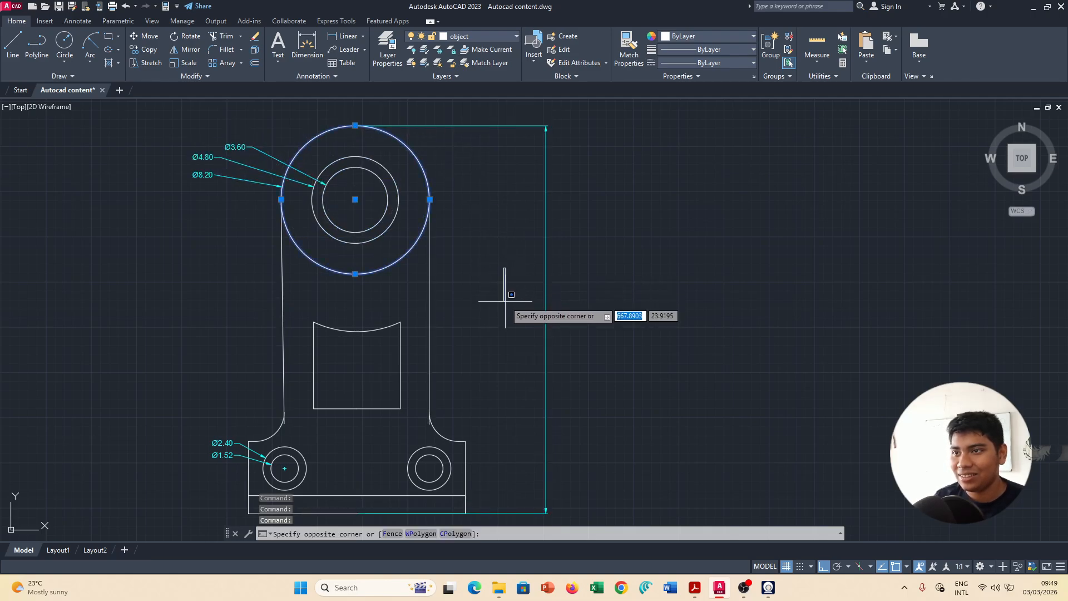
{"action": "left_click", "coordinate": [227, 125]}
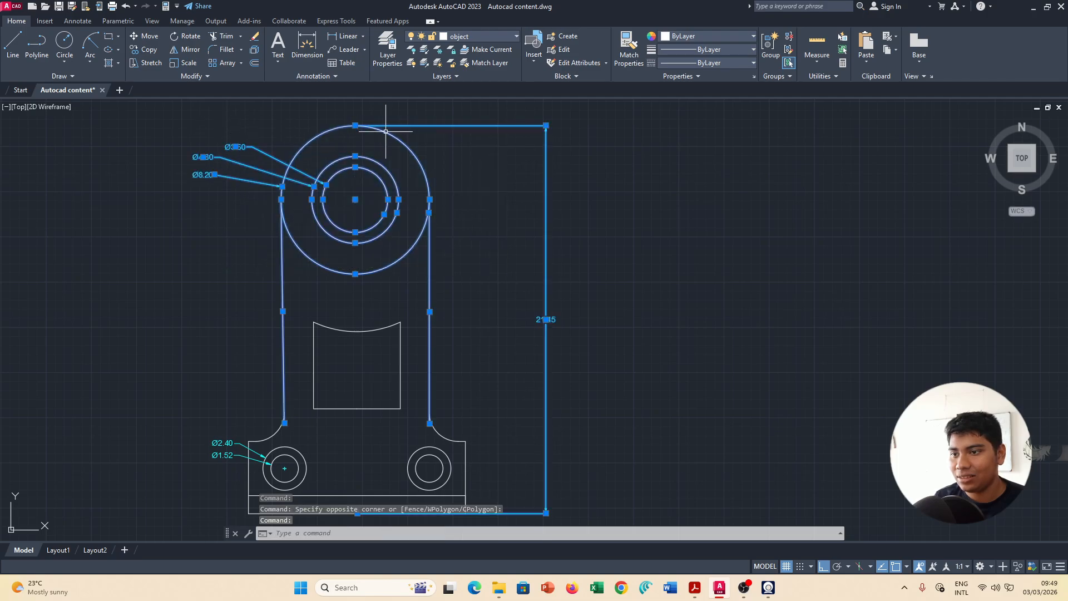
{"action": "left_click_drag", "start_coordinate": [385, 129], "coordinate": [389, 139]}
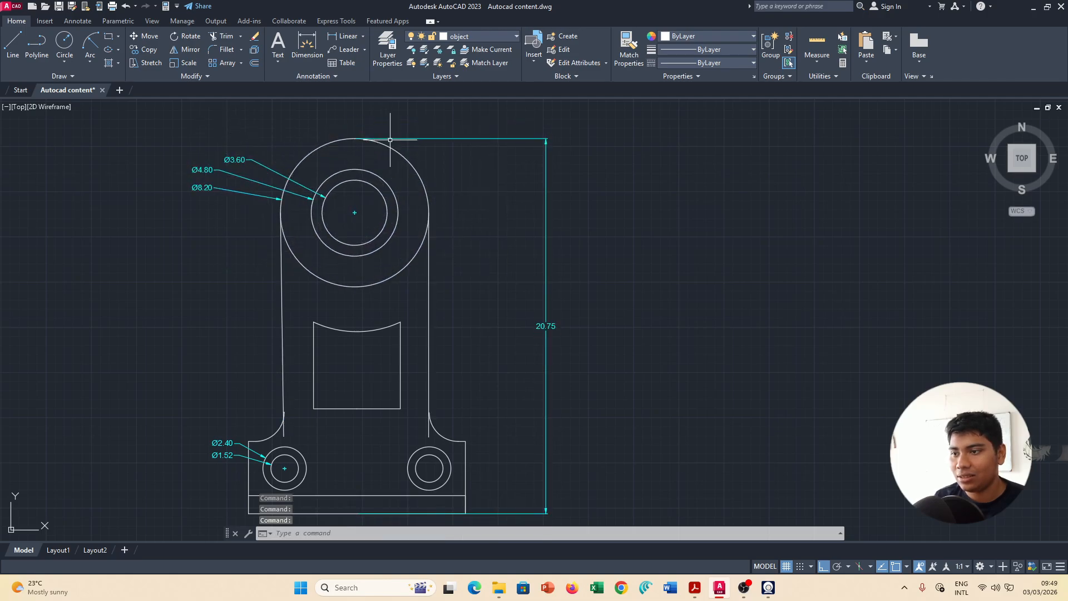
{"action": "key", "text": "ctrl+z"}
{"action": "key", "text": "ctrl+z"}
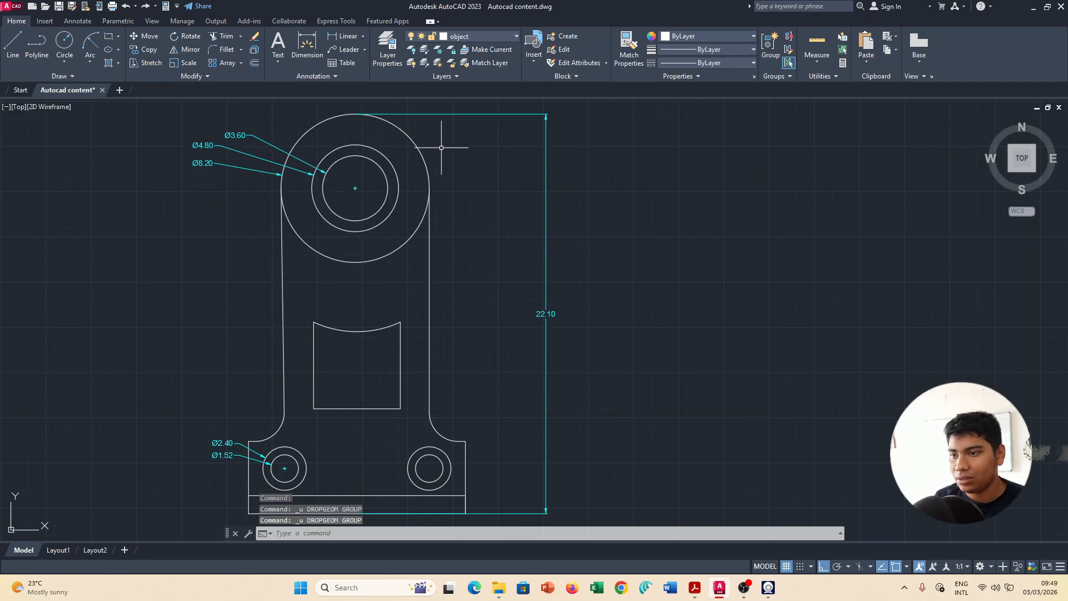
Try to move the top circles, side lines, arched cutout and fillet arcs down together, and undo the move.
{"action": "left_click", "coordinate": [469, 229]}
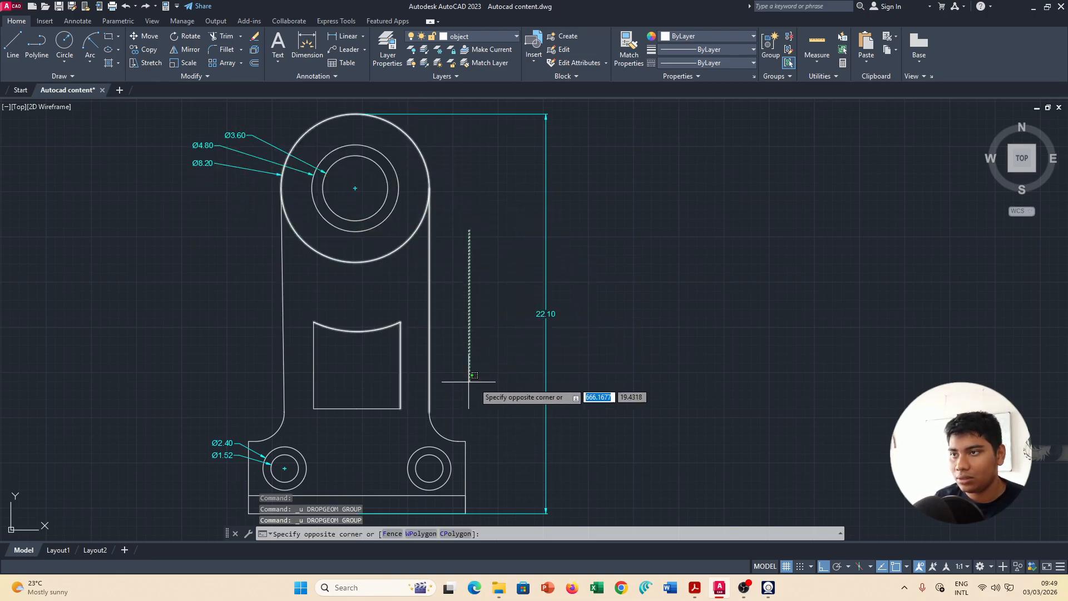
{"action": "key", "text": "Escape"}
{"action": "left_click", "coordinate": [502, 424]}
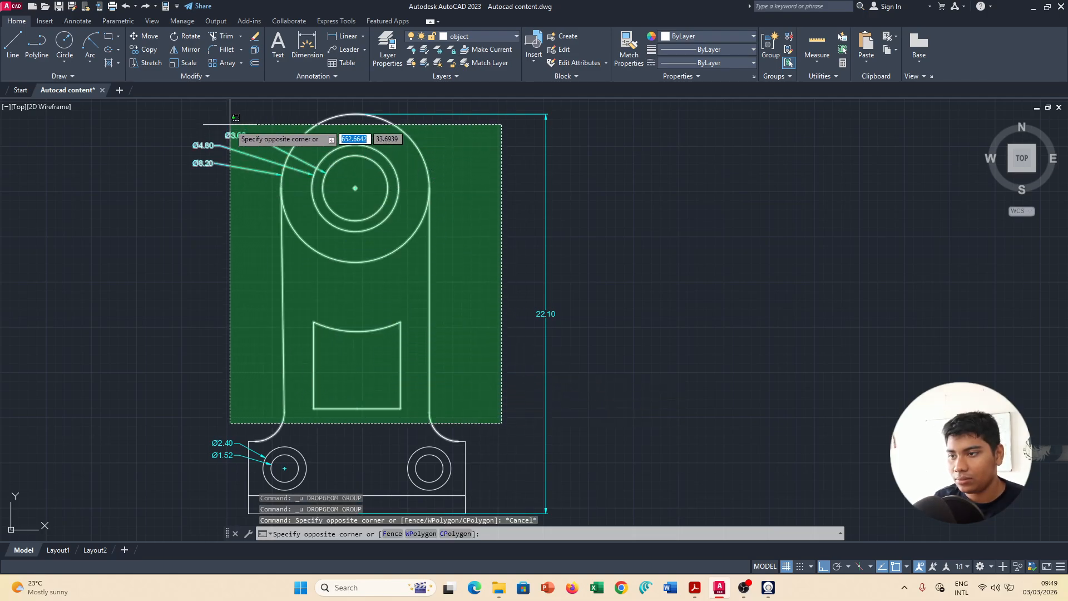
{"action": "left_click", "coordinate": [239, 104]}
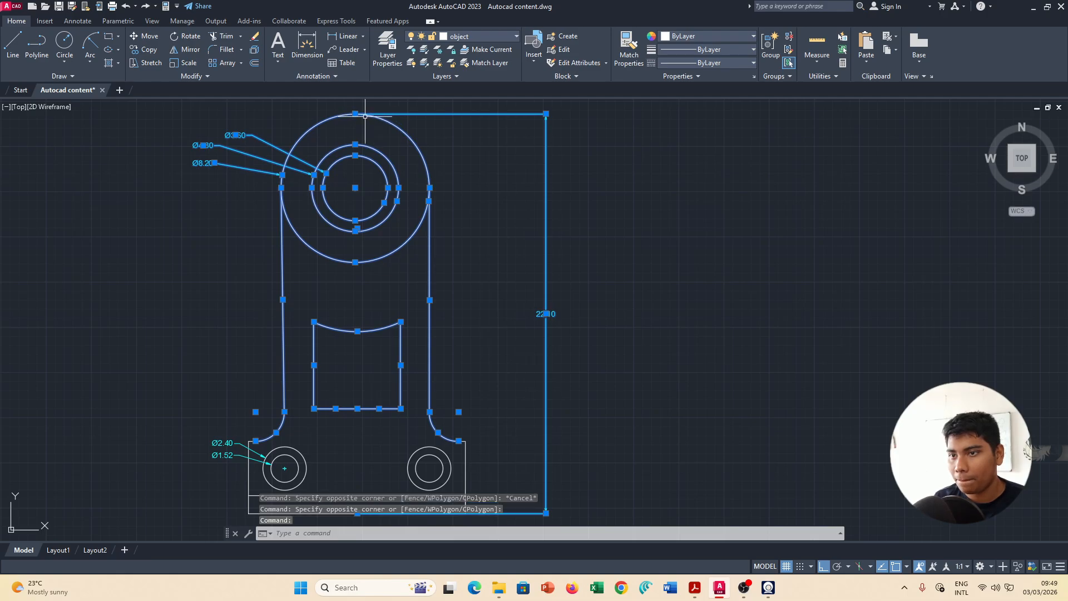
{"action": "left_click_drag", "start_coordinate": [365, 113], "coordinate": [365, 142]}
{"action": "key", "text": "ctrl+z"}
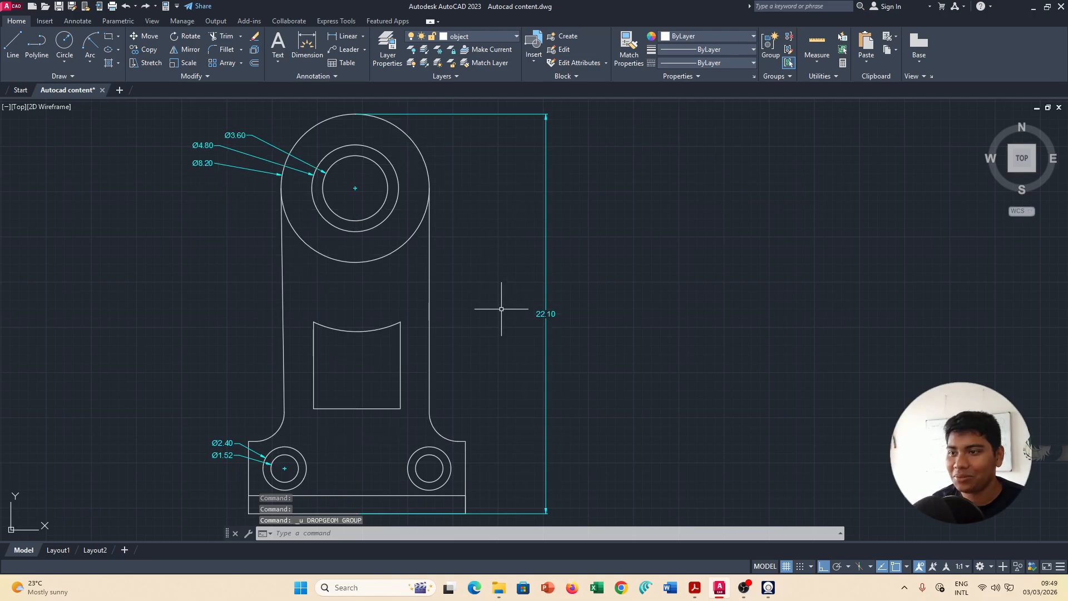
Try to shorten the right side line by stretching its upper endpoint downward, and undo the stretch.
{"action": "left_click", "coordinate": [491, 372]}
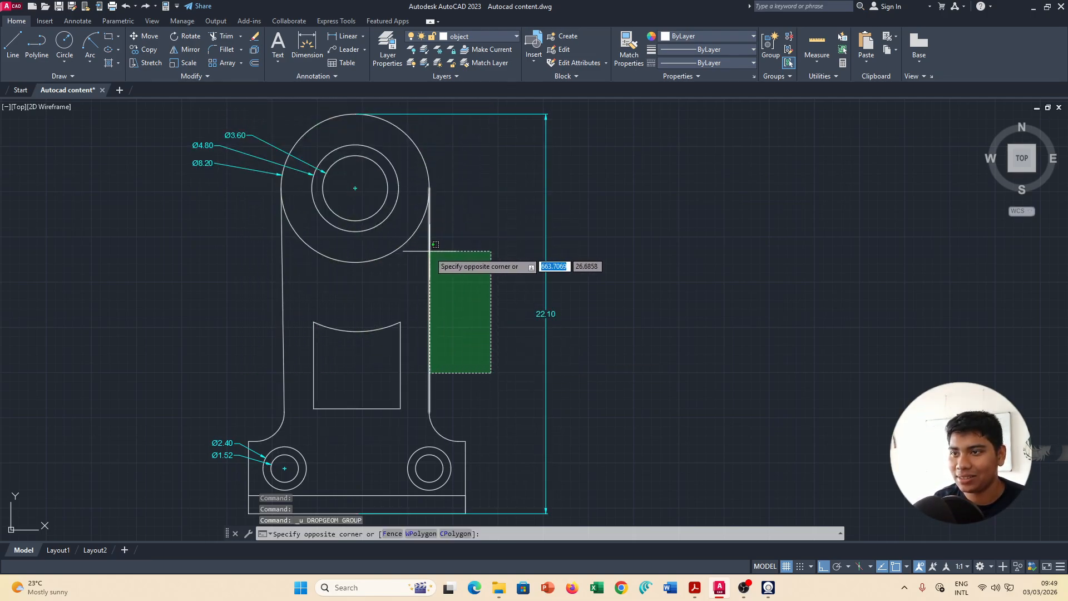
{"action": "left_click", "coordinate": [442, 274]}
{"action": "left_click", "coordinate": [429, 279]}
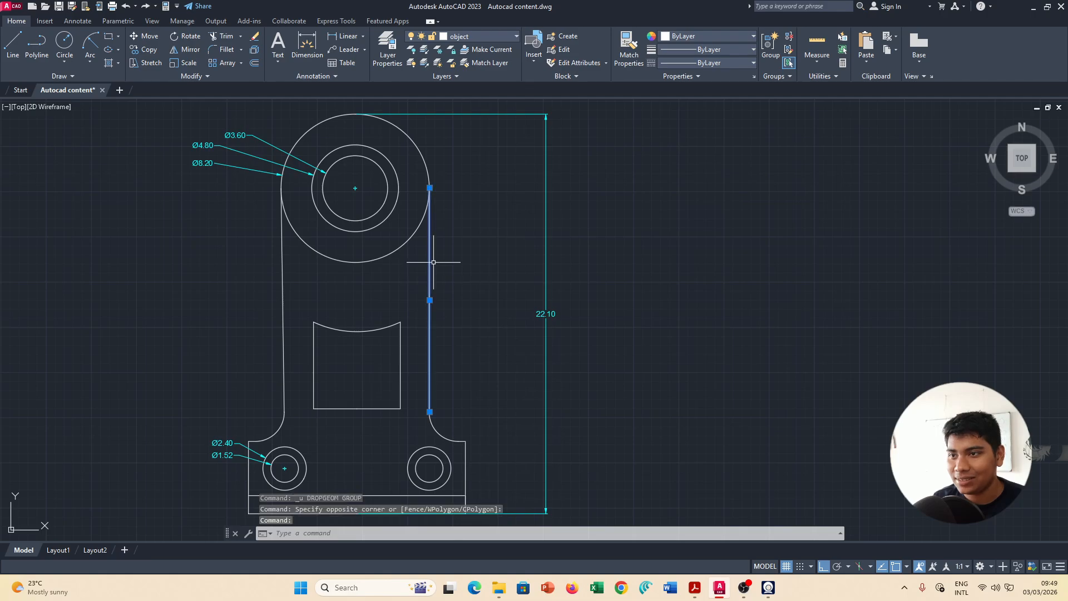
{"action": "left_click", "coordinate": [429, 188]}
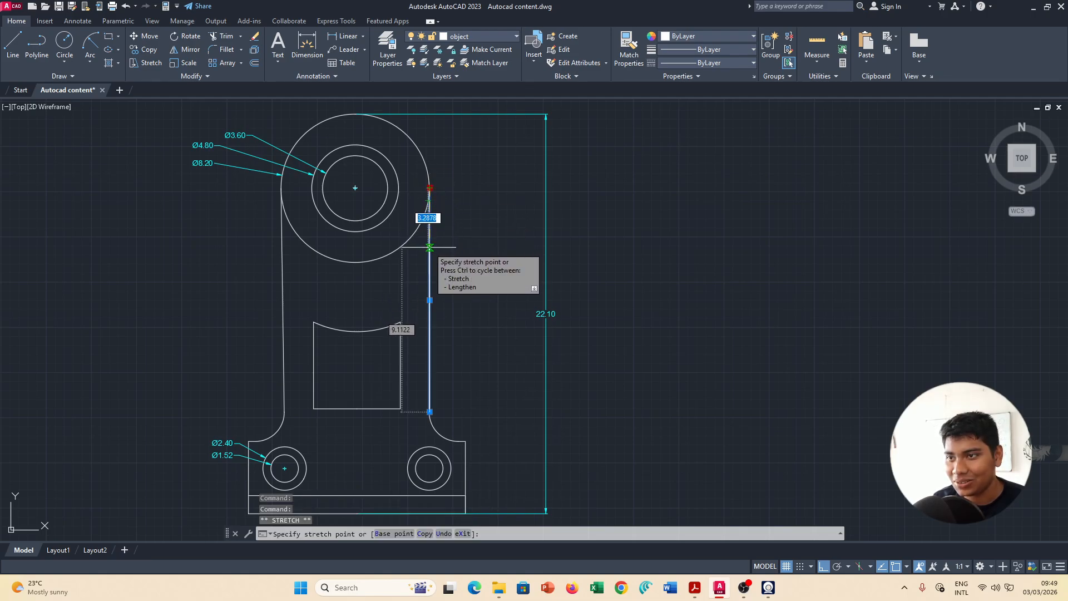
{"action": "left_click", "coordinate": [429, 247]}
{"action": "key", "text": "ctrl+z"}
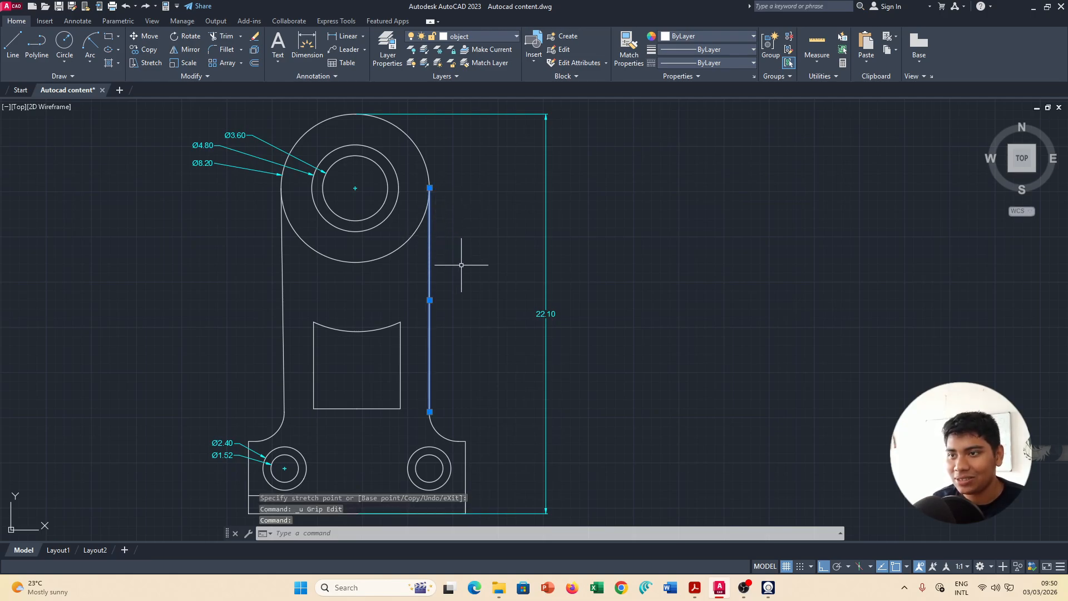
{"action": "left_click", "coordinate": [488, 325]}
{"action": "left_click", "coordinate": [181, 131]}
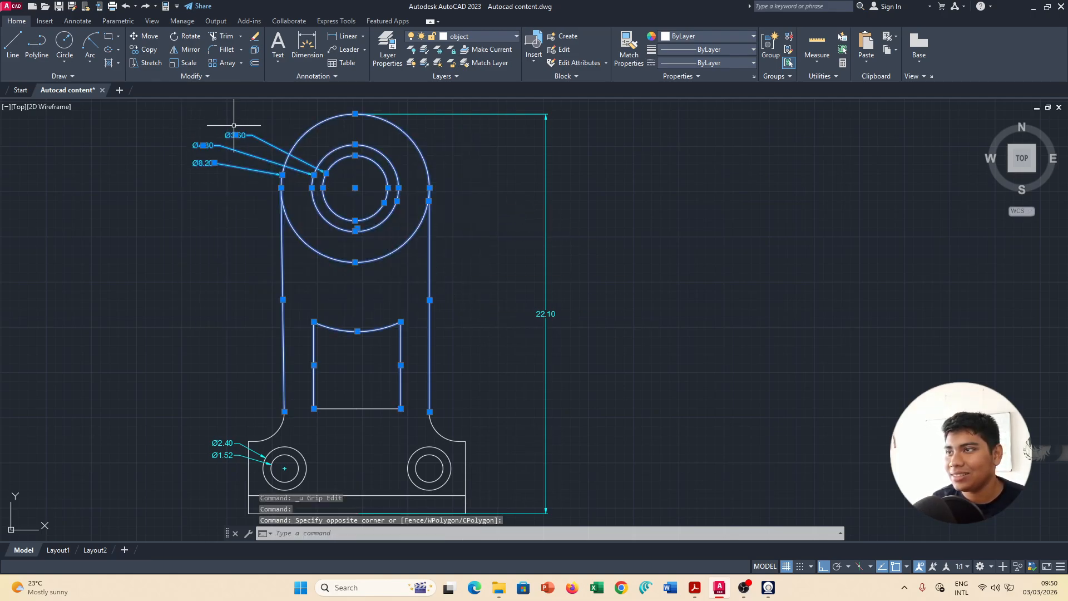
{"action": "left_click", "coordinate": [184, 62]}
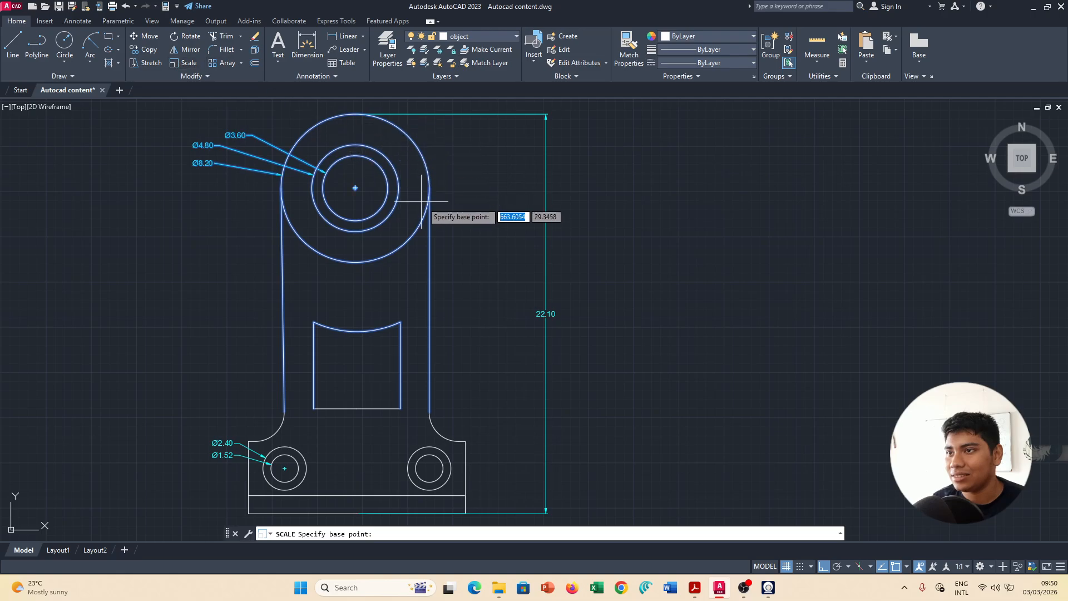
{"action": "left_click", "coordinate": [429, 267]}
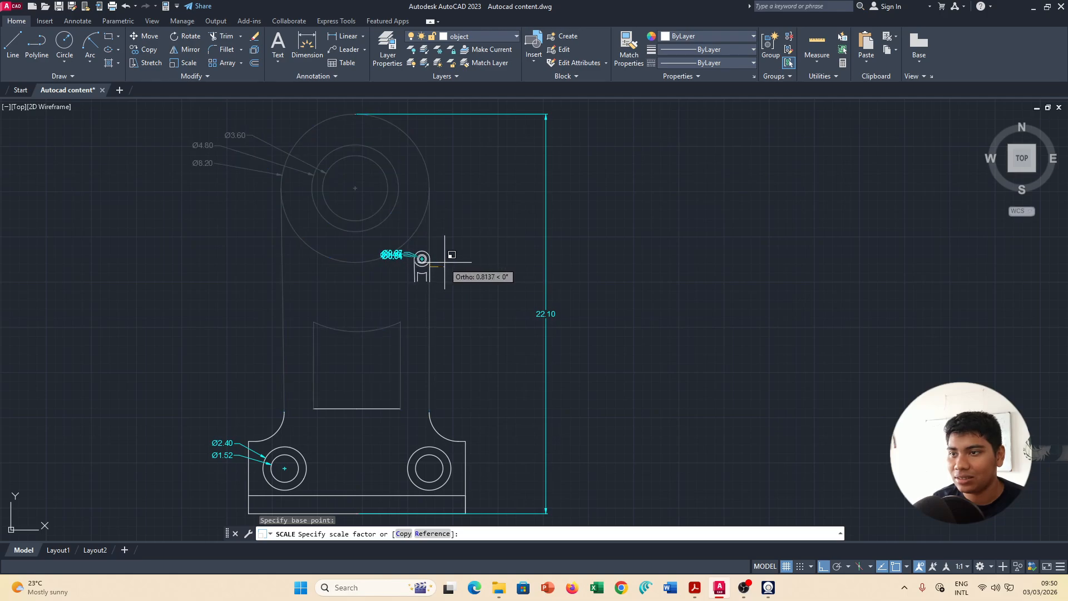
{"action": "key", "text": "Escape"}
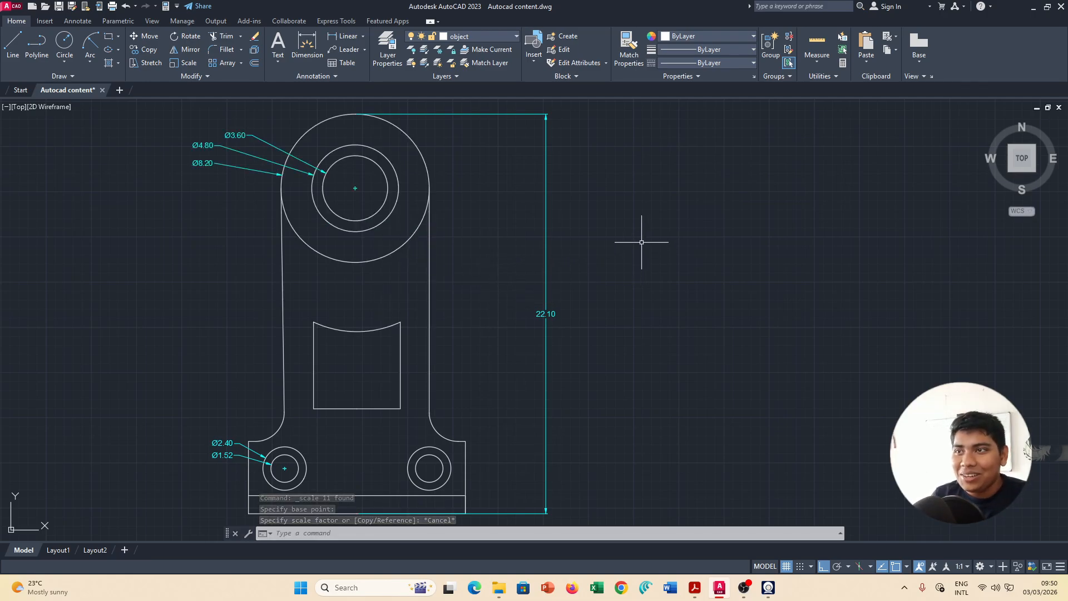
Switch between the PDF reference and the AutoCAD drawing to compare the bracket's proportions, cutout position and height dimensions.
{"action": "key", "text": "alt+Tab"}
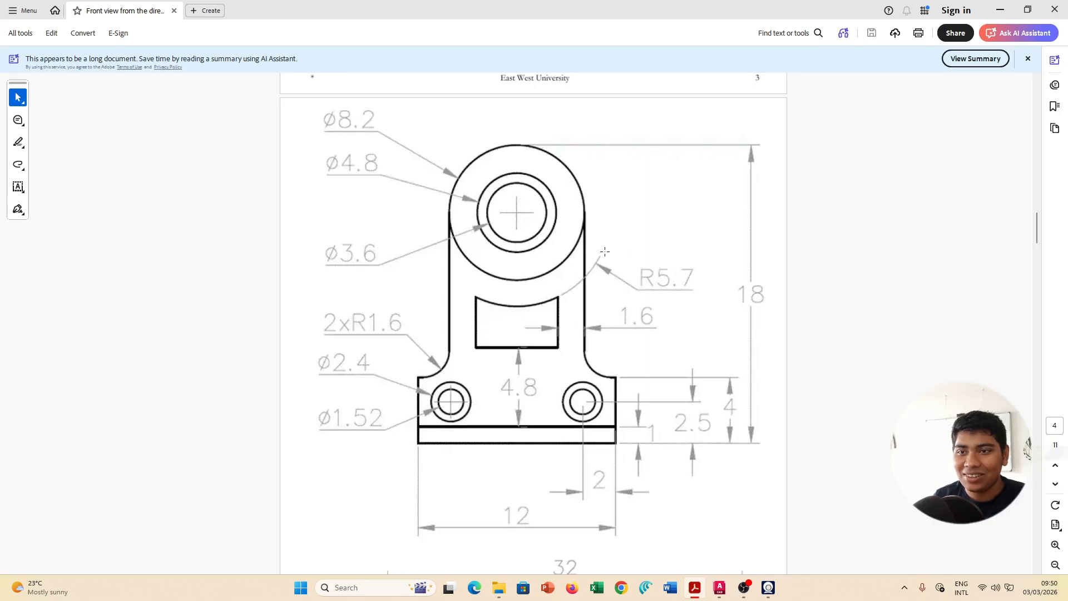
{"action": "key", "text": "alt+Tab"}
{"action": "key", "text": "alt+Tab"}
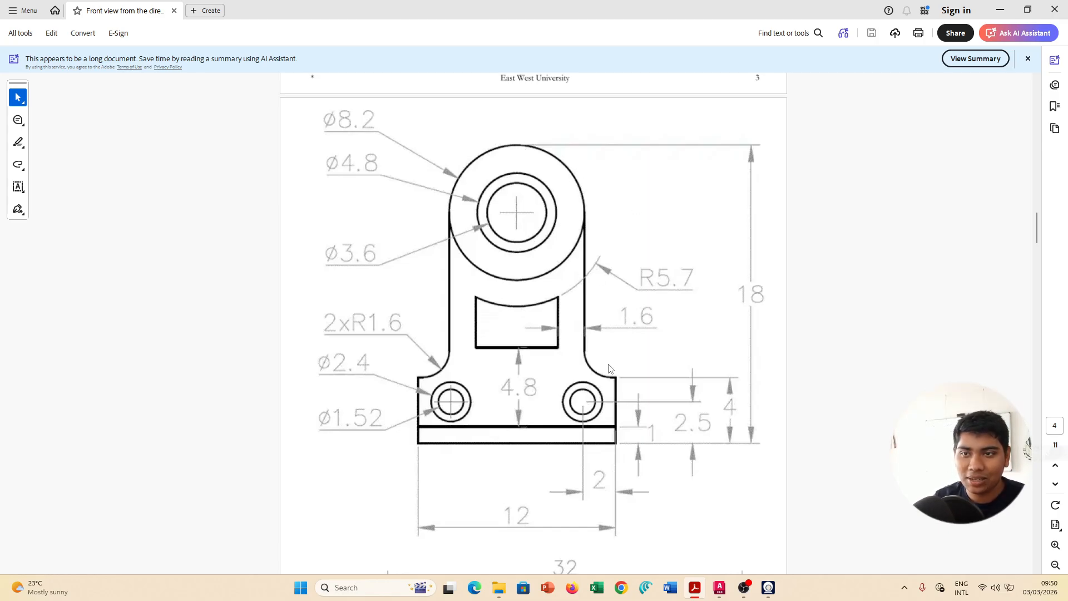
{"action": "key", "text": "alt+Tab"}
{"action": "key", "text": "alt+Tab"}
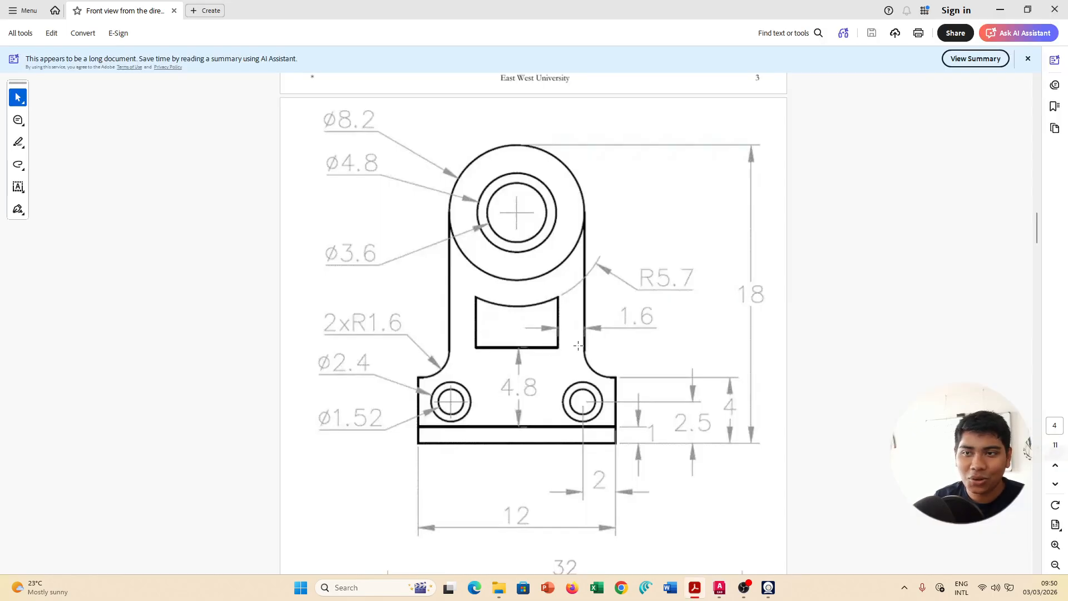
{"action": "key", "text": "alt+Tab"}
{"action": "key", "text": "alt+Tab"}
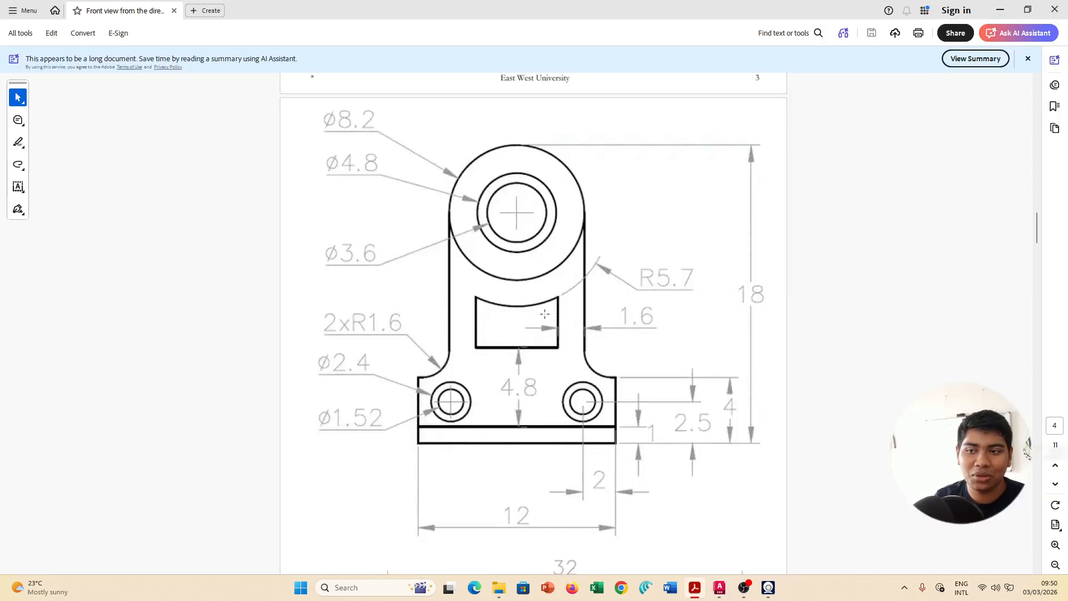
{"action": "key", "text": "alt+Tab"}
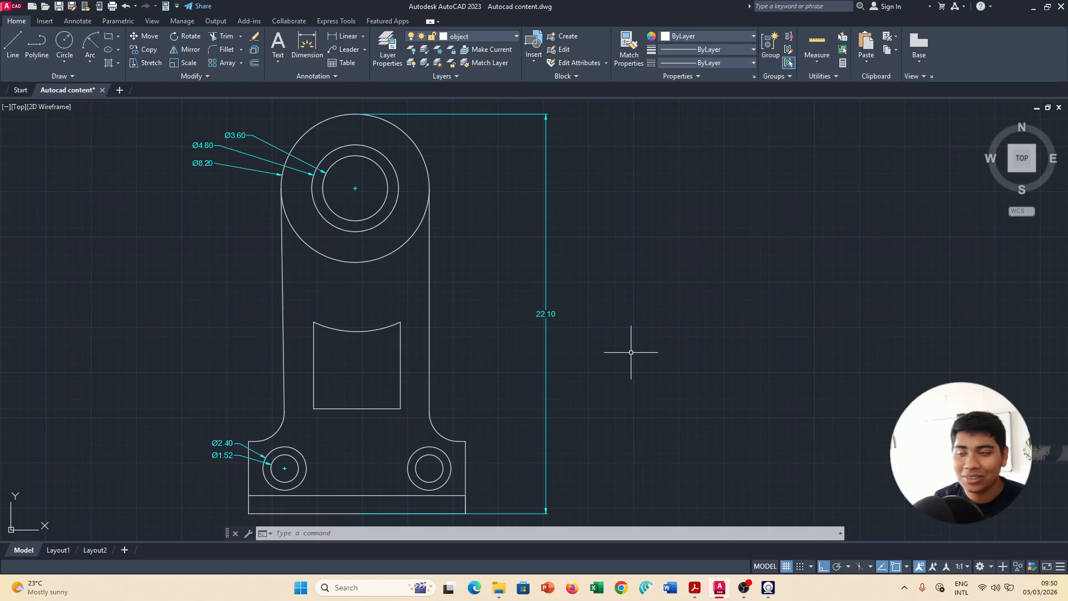
{"action": "scroll", "coordinate": [613, 361], "scroll_direction": "down", "scroll_amount": 2}
{"action": "scroll", "coordinate": [612, 361], "scroll_direction": "up", "scroll_amount": 2}
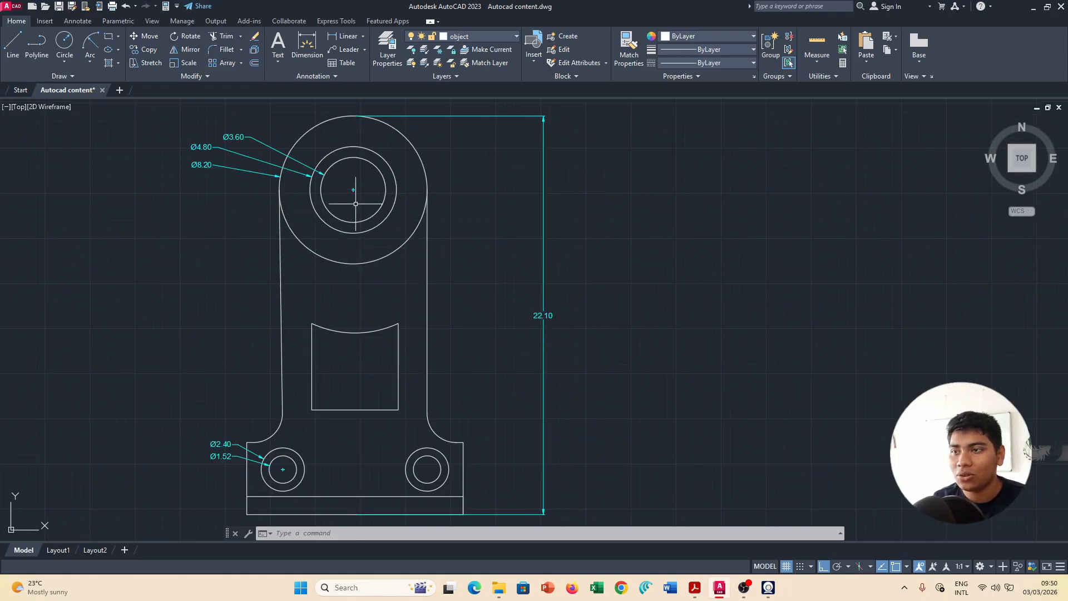
{"action": "left_click", "coordinate": [427, 240]}
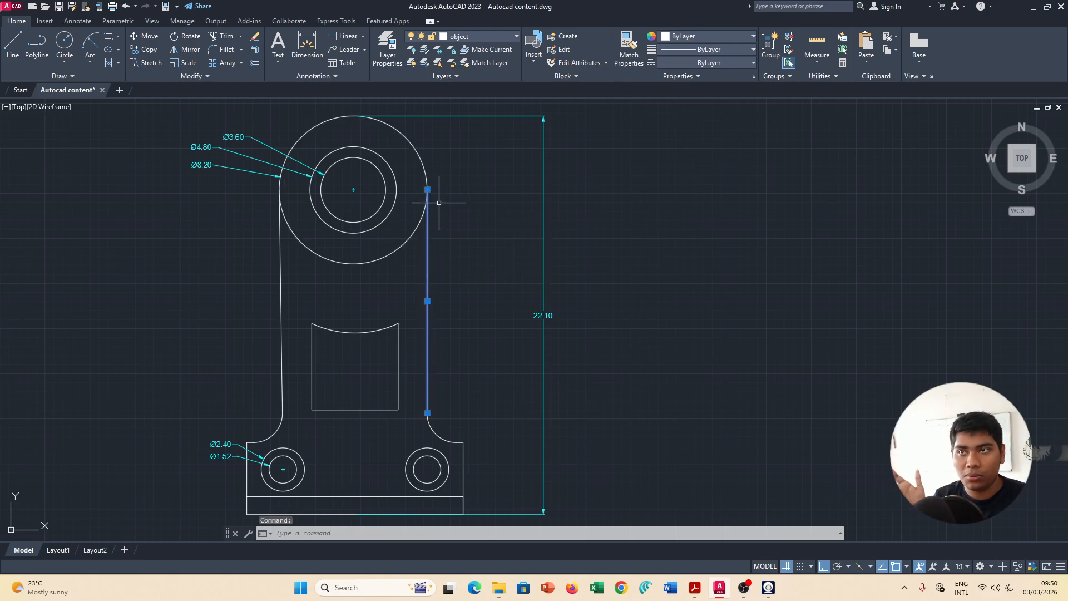
{"action": "mouse_move", "coordinate": [428, 190]}
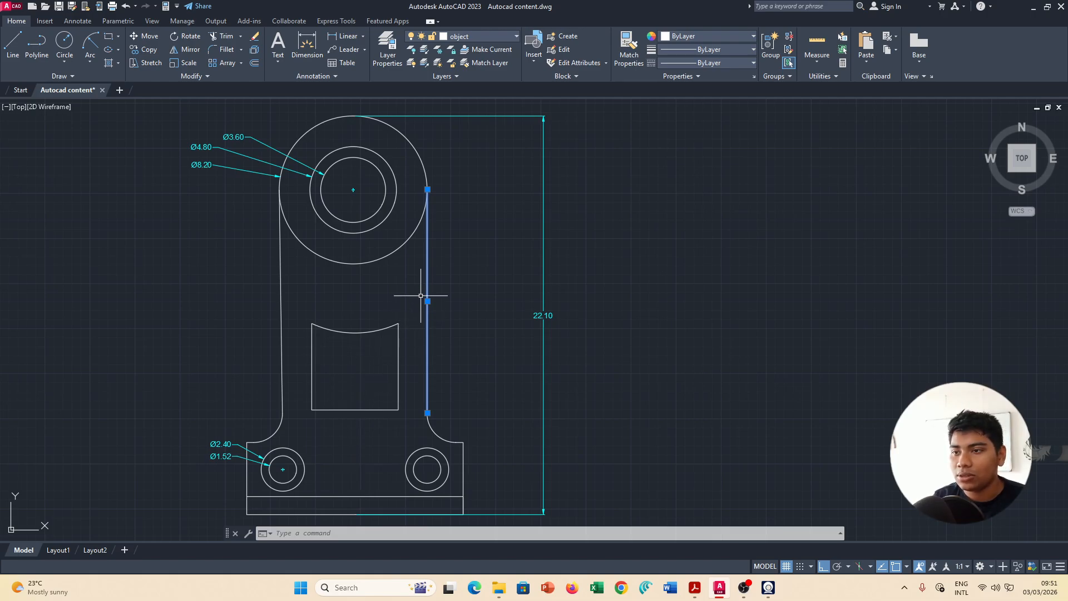
{"action": "left_click", "coordinate": [451, 223]}
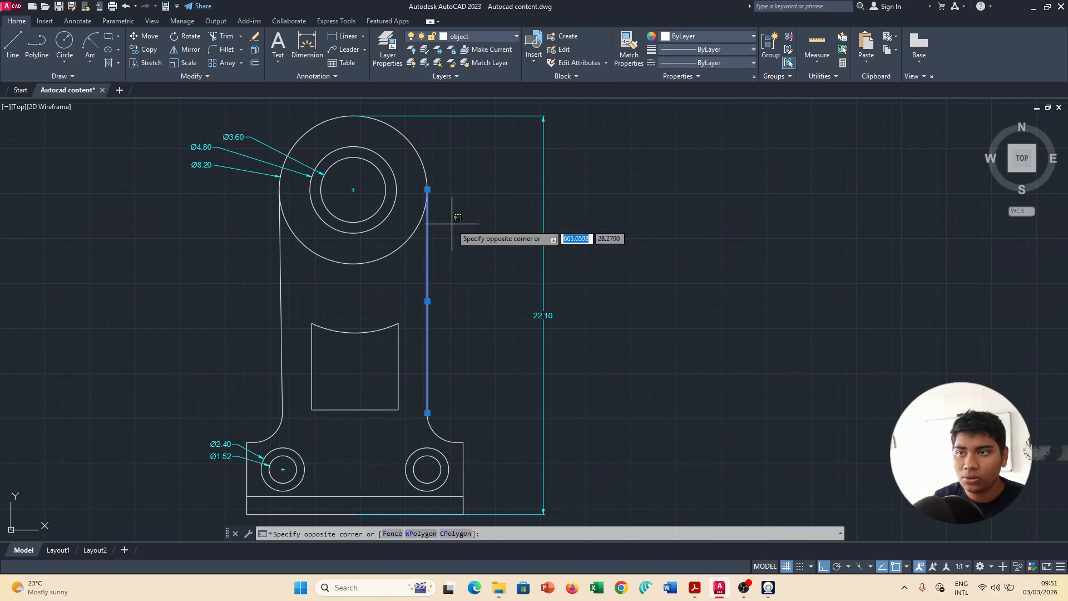
{"action": "key", "text": "Escape"}
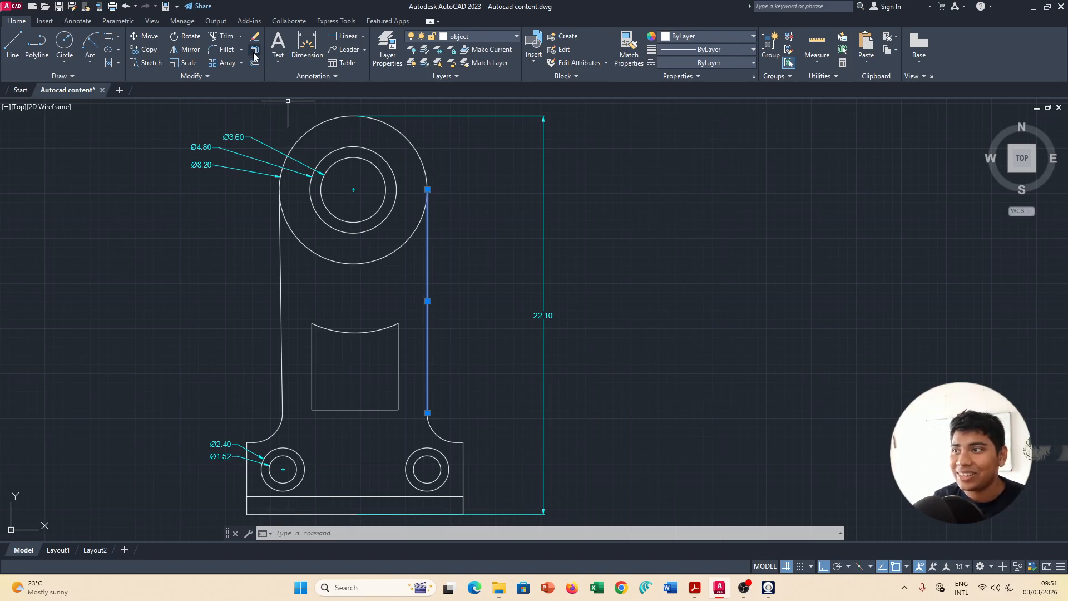
{"action": "left_click", "coordinate": [115, 50]}
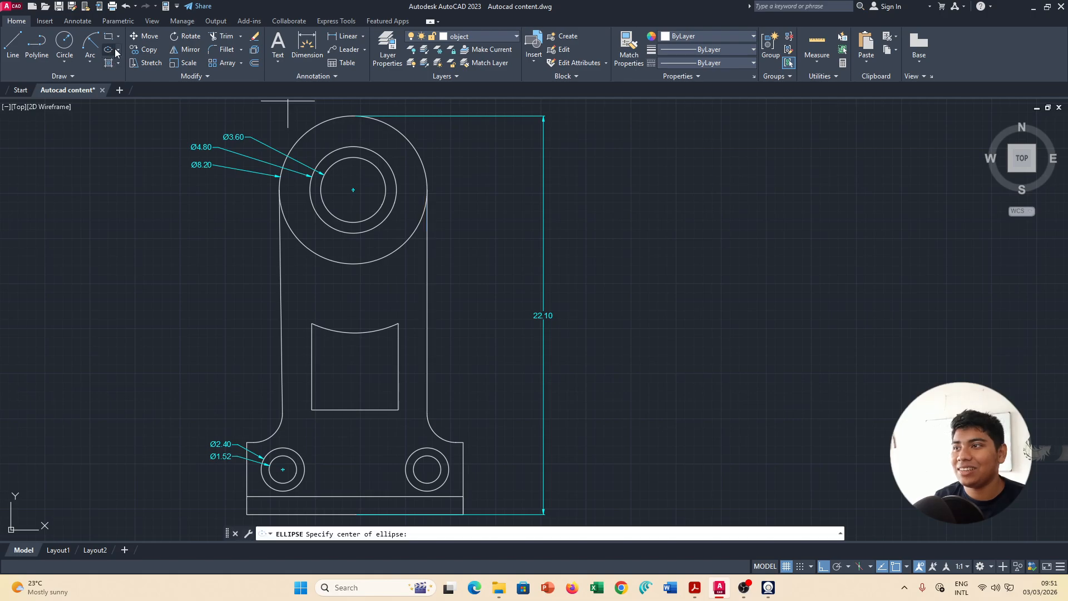
{"action": "left_click", "coordinate": [118, 49]}
{"action": "left_click", "coordinate": [119, 48]}
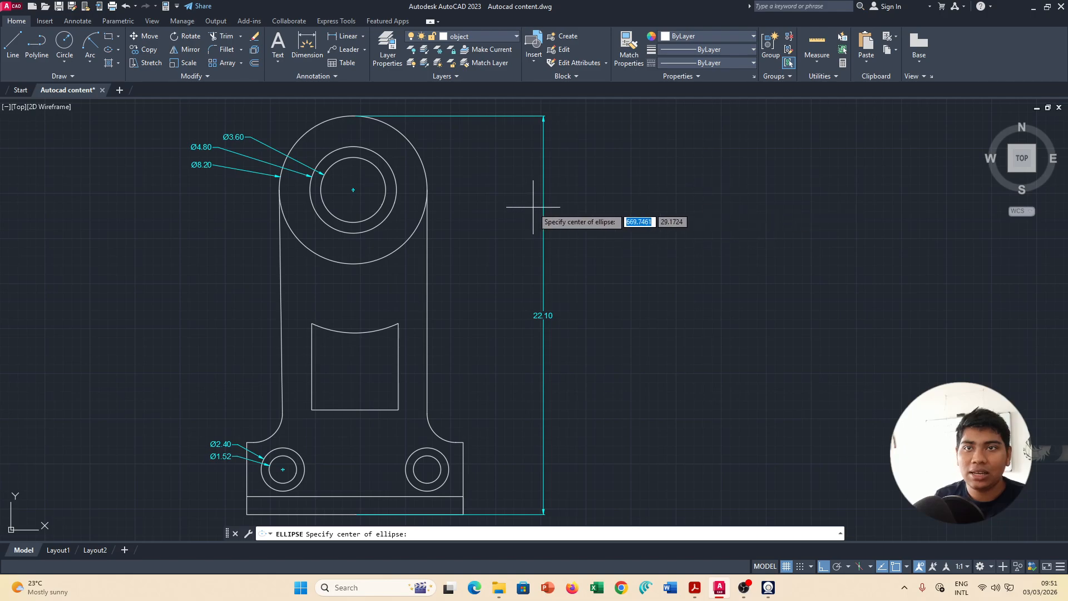
{"action": "left_click", "coordinate": [451, 283]}
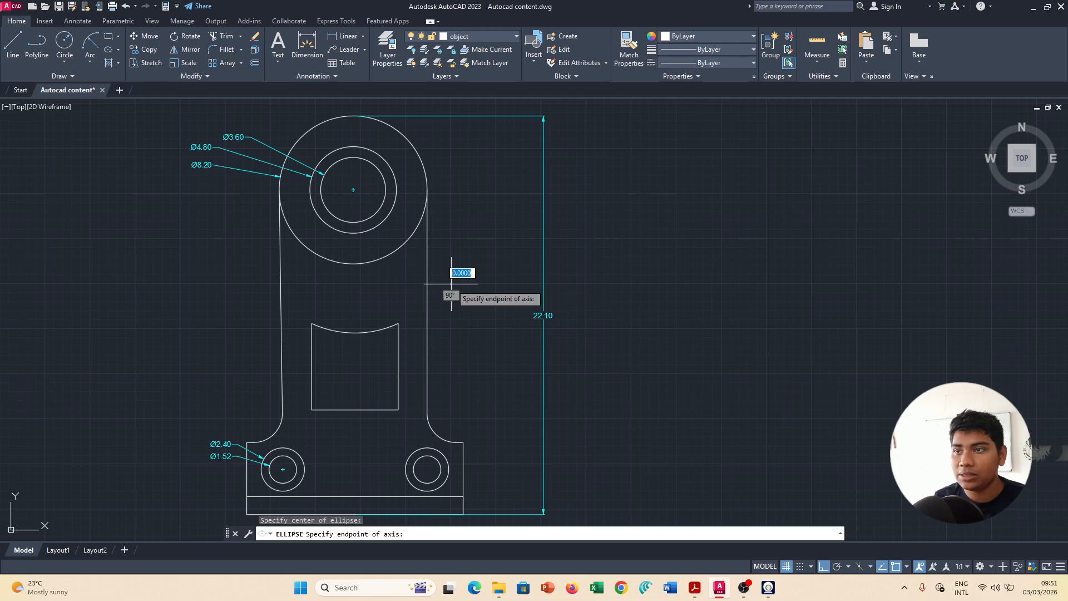
{"action": "key", "text": "Escape"}
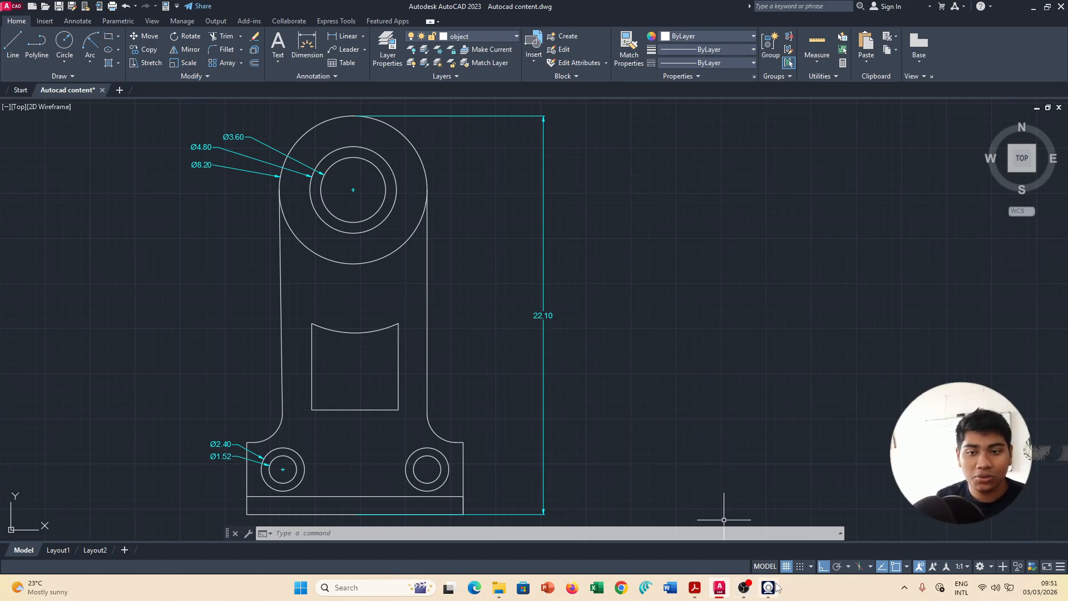
{"action": "mouse_move", "coordinate": [744, 597]}
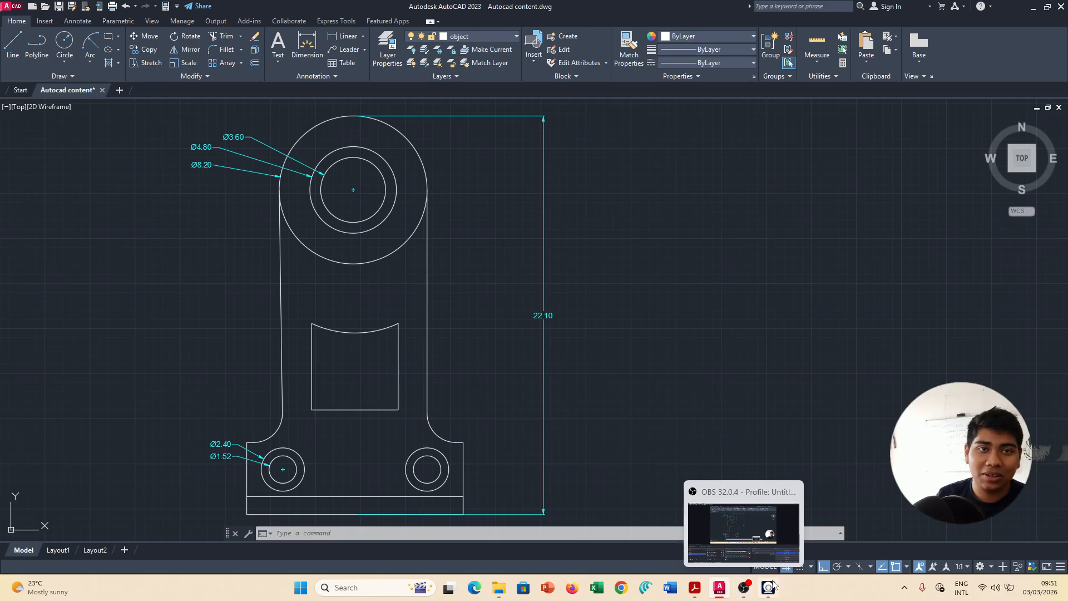